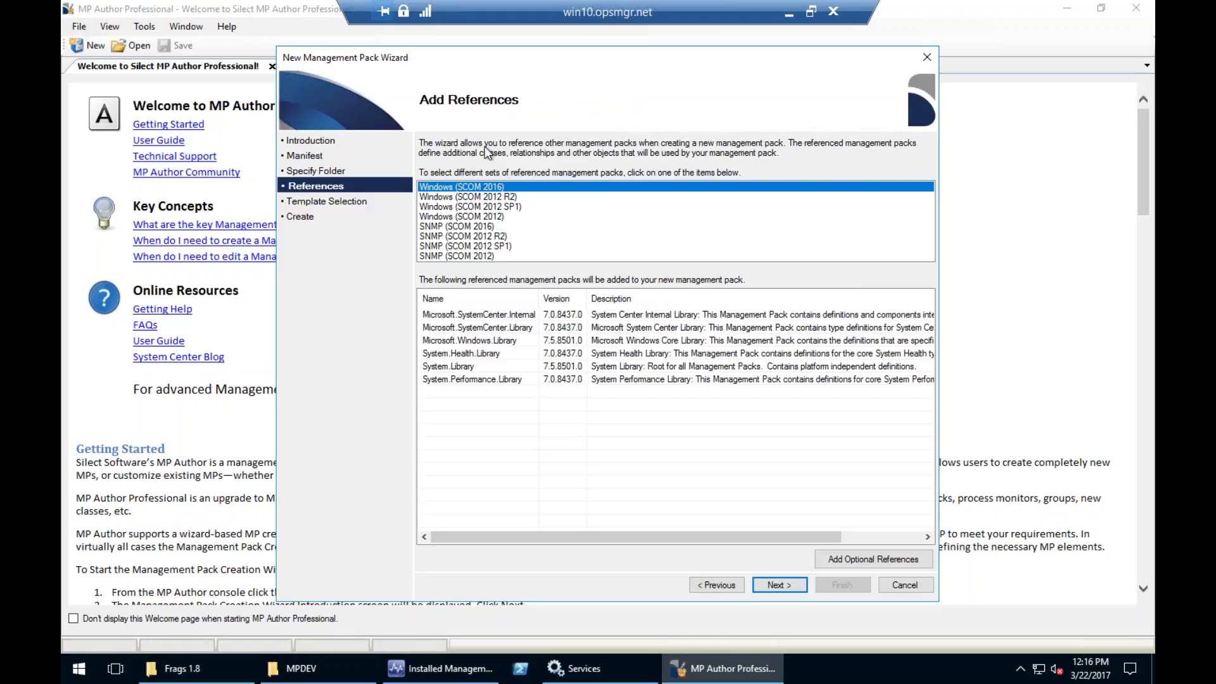
Create the management pack with the Windows (SCOM 2012 R2) references and the Empty Management Pack template
left_click(466, 199)
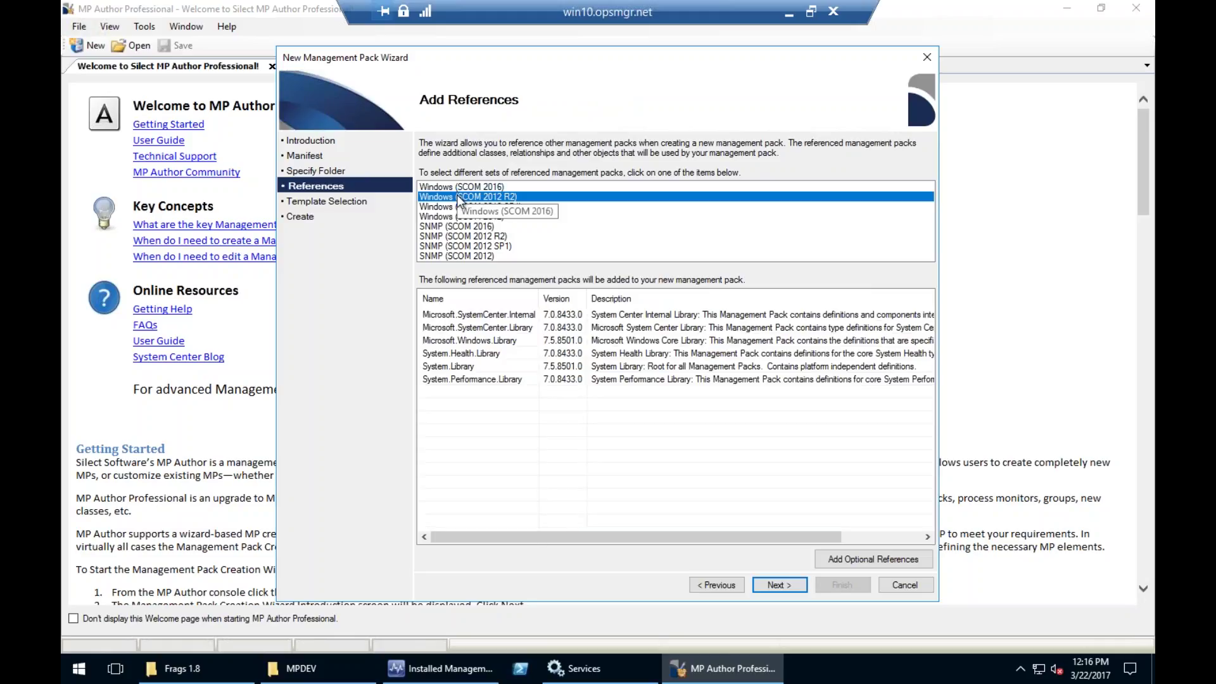
left_click(775, 586)
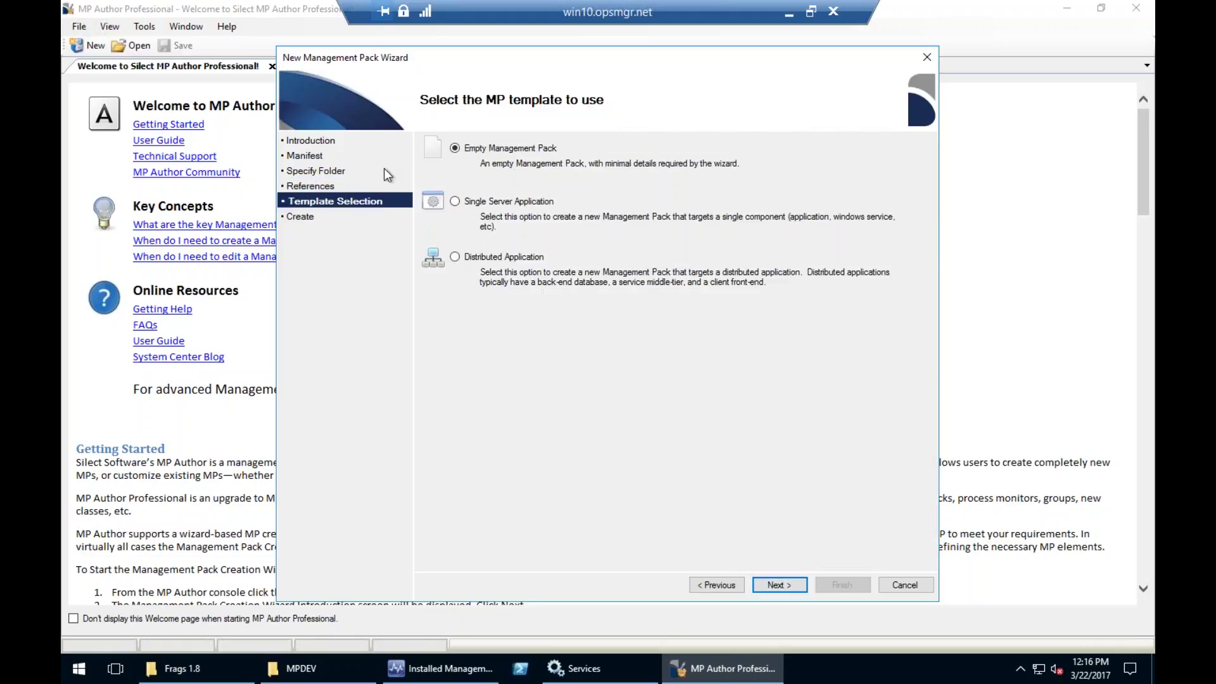
left_click(779, 584)
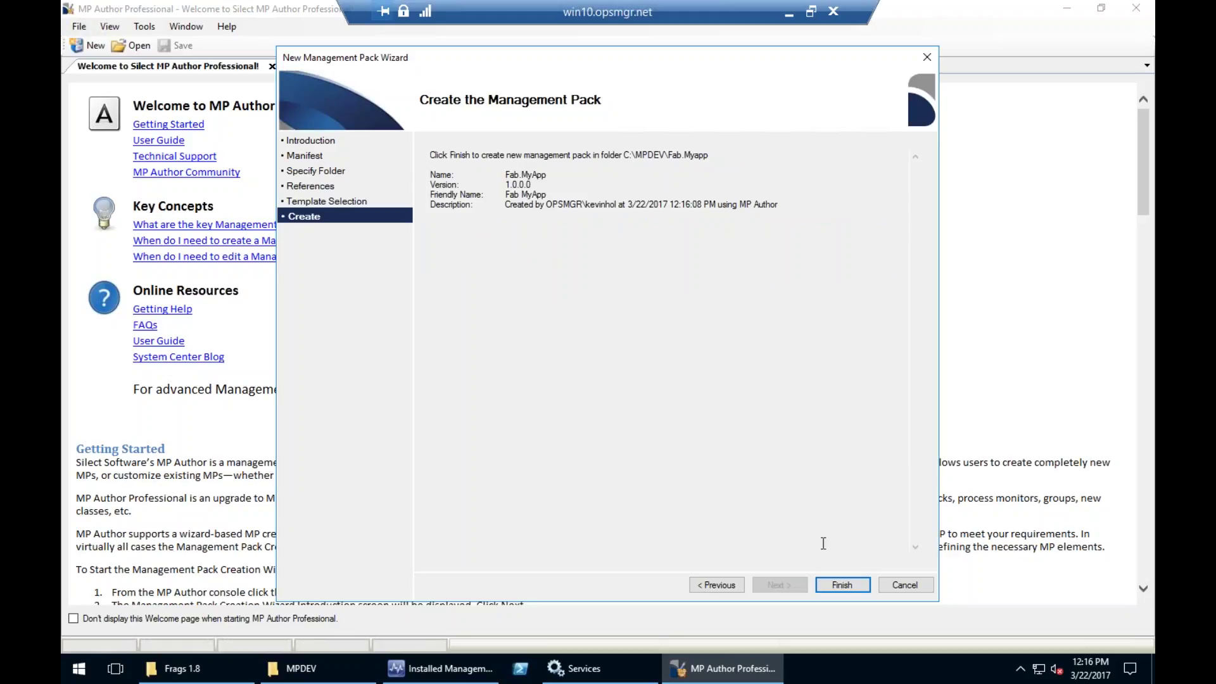
left_click(846, 584)
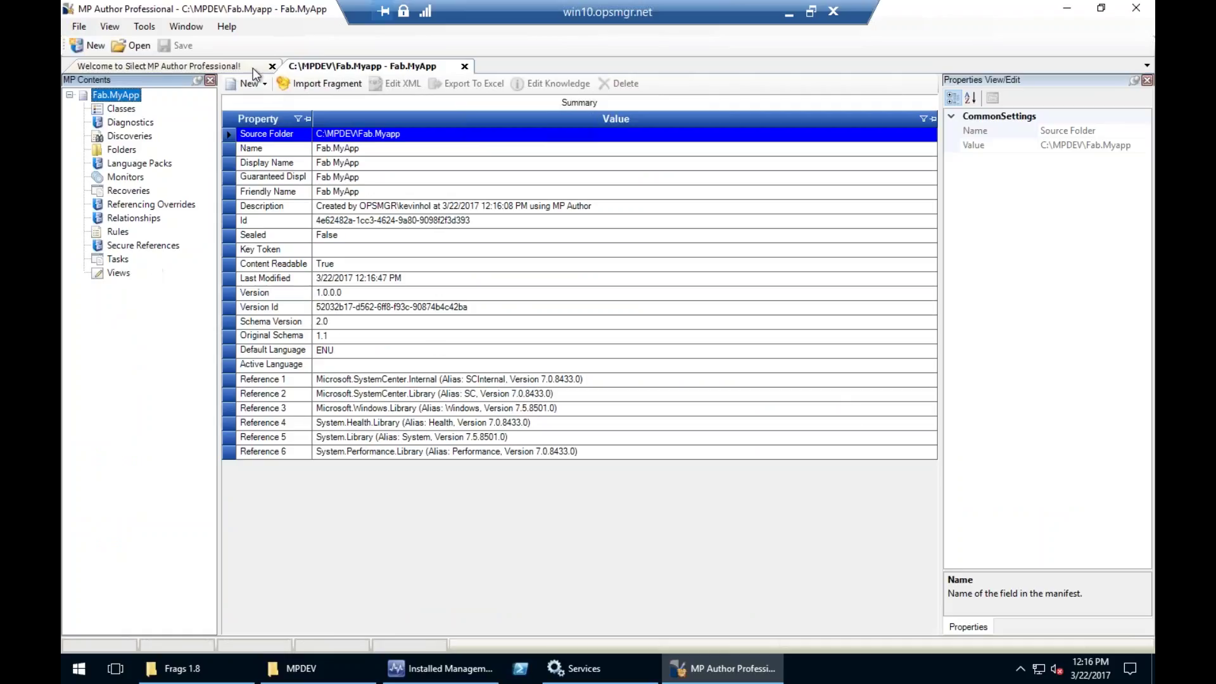
Start a fragment import and look through the Frags 1.8 folder, keeping Monitor.Process.mpx as the fragment file
left_click(306, 84)
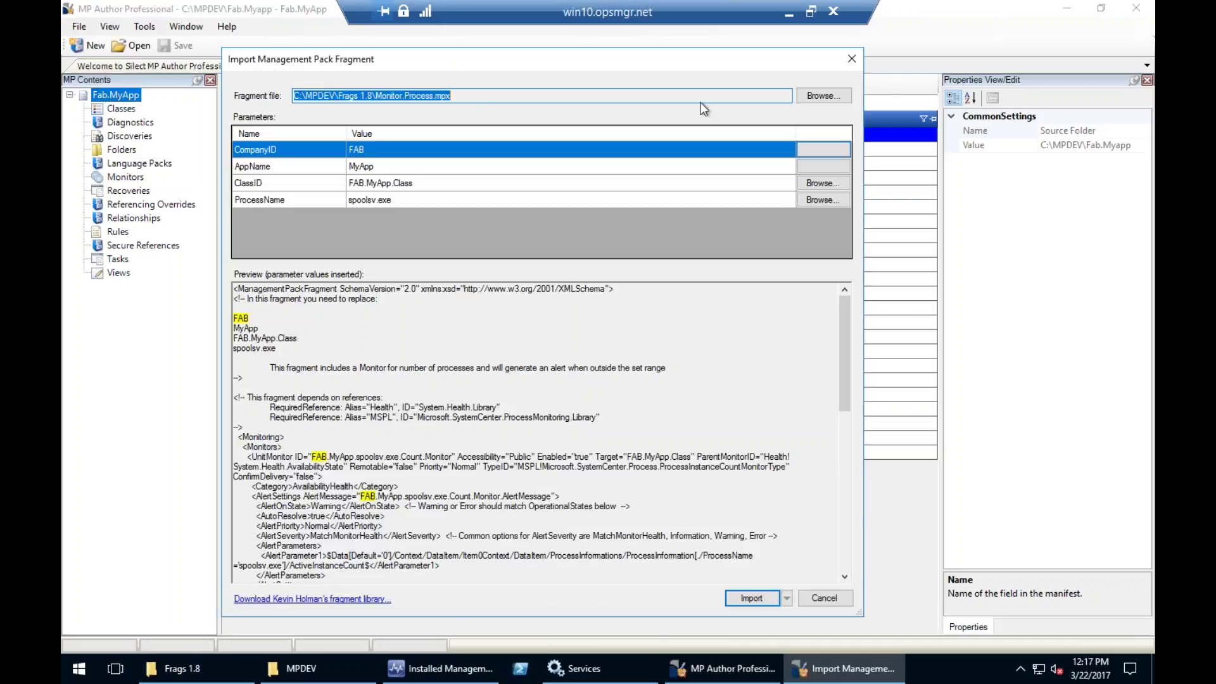
left_click(811, 97)
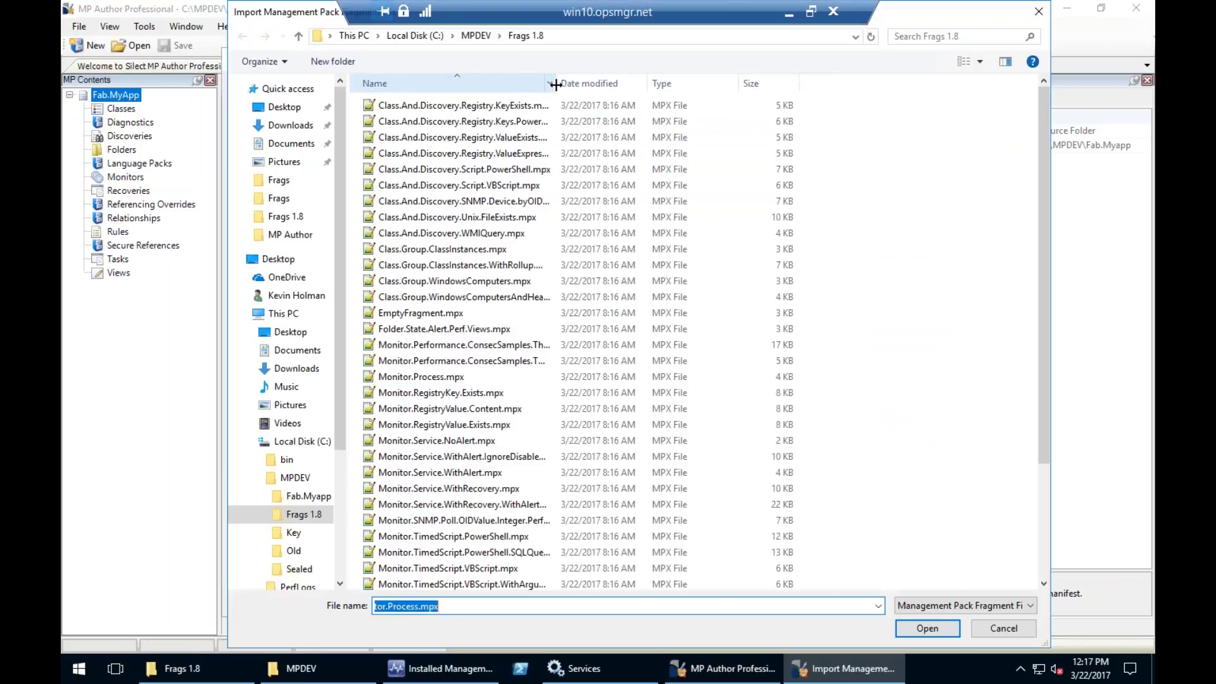
left_click_drag(557, 83, 673, 80)
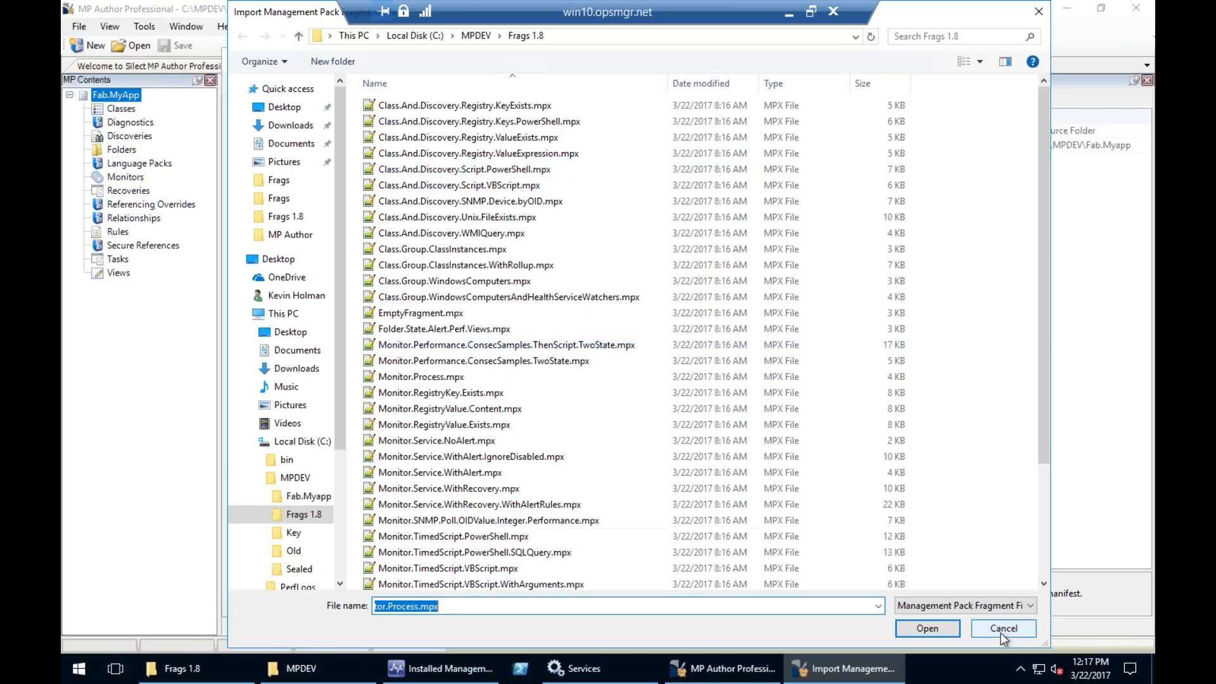
left_click(927, 628)
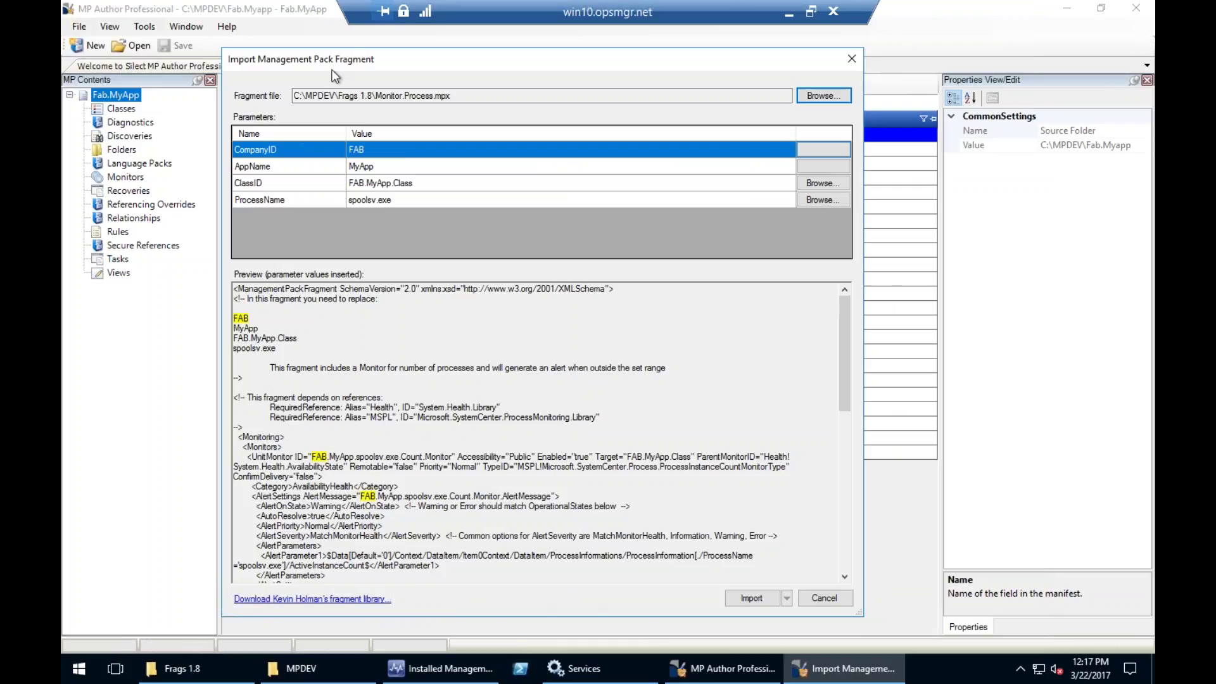
left_click_drag(336, 63, 336, 48)
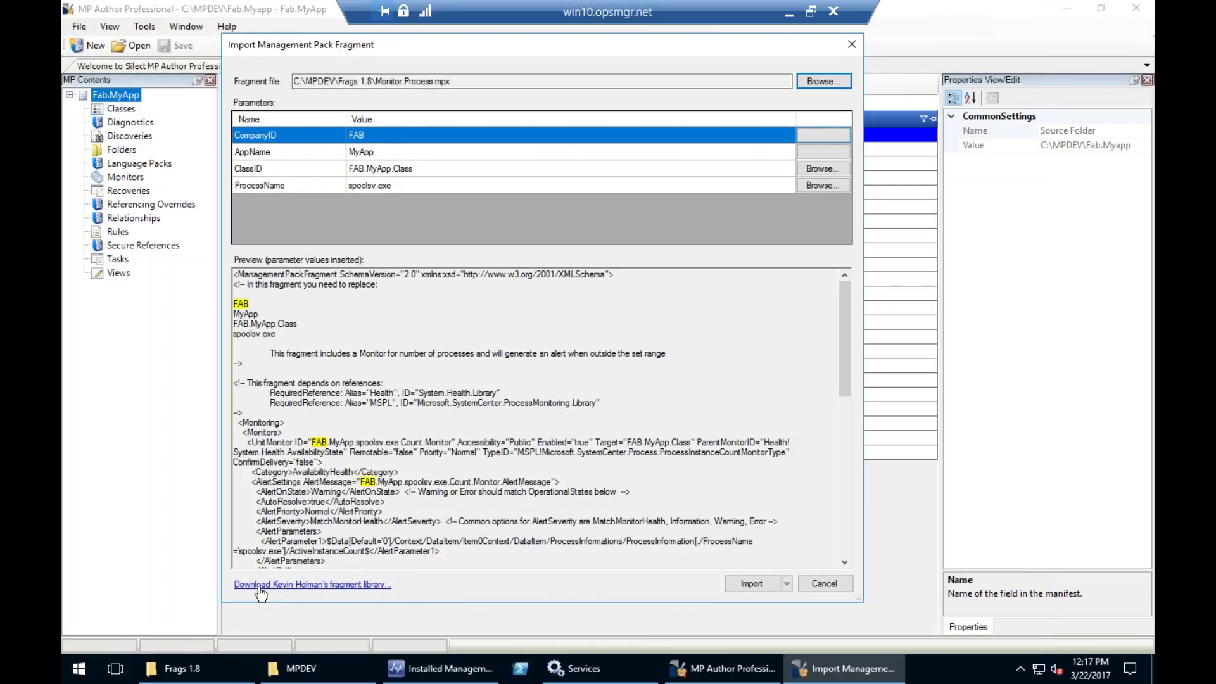
Open the fragment library's download page, examine its version history up to release 1.8, and close the page
left_click(350, 586)
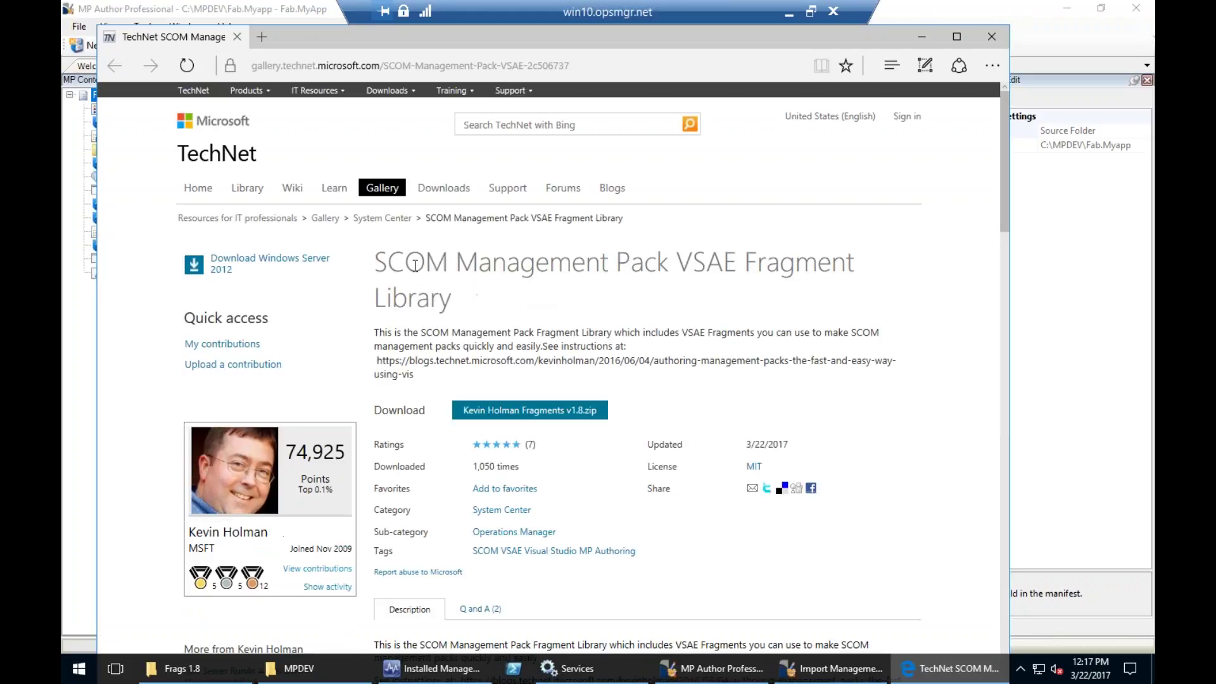
scroll(618, 327, "down", 2)
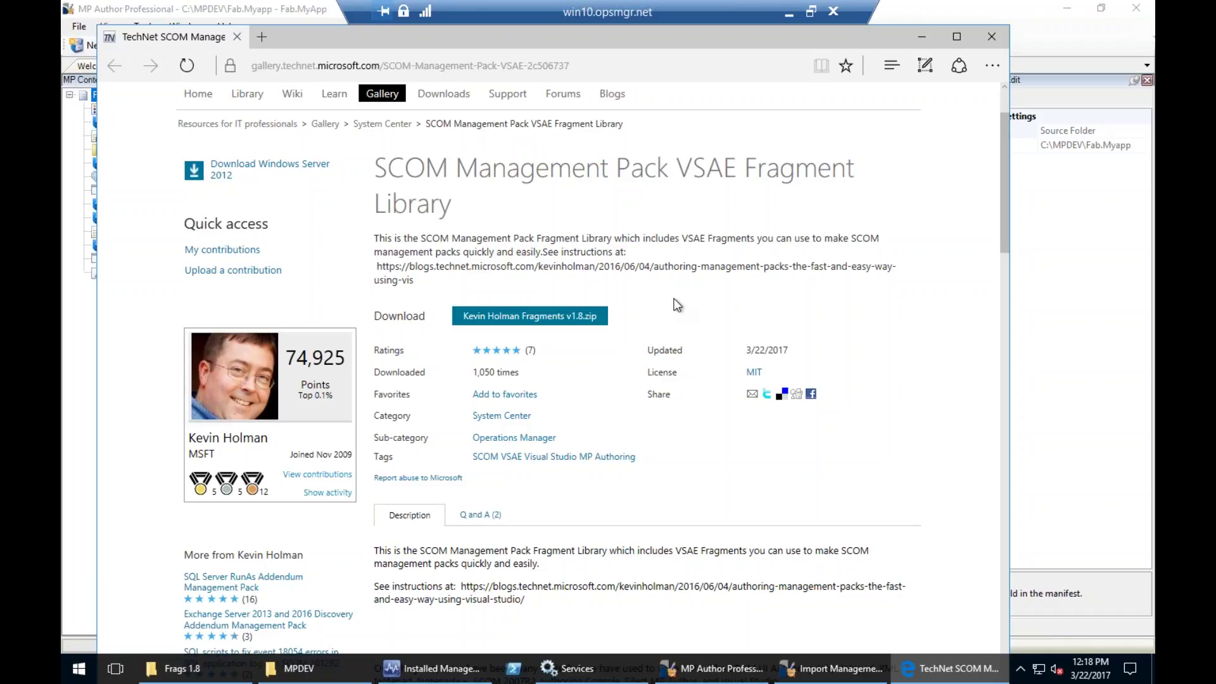
scroll(673, 319, "down", 2)
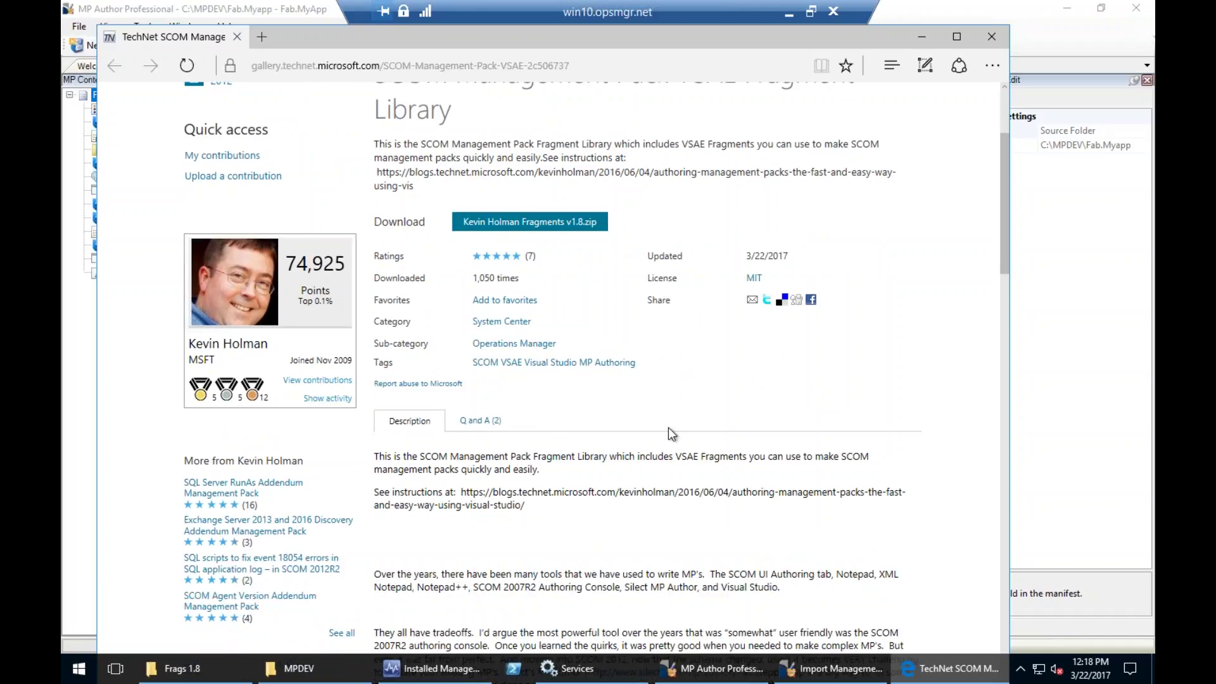
scroll(668, 428, "down", 2)
scroll(670, 429, "down", 15)
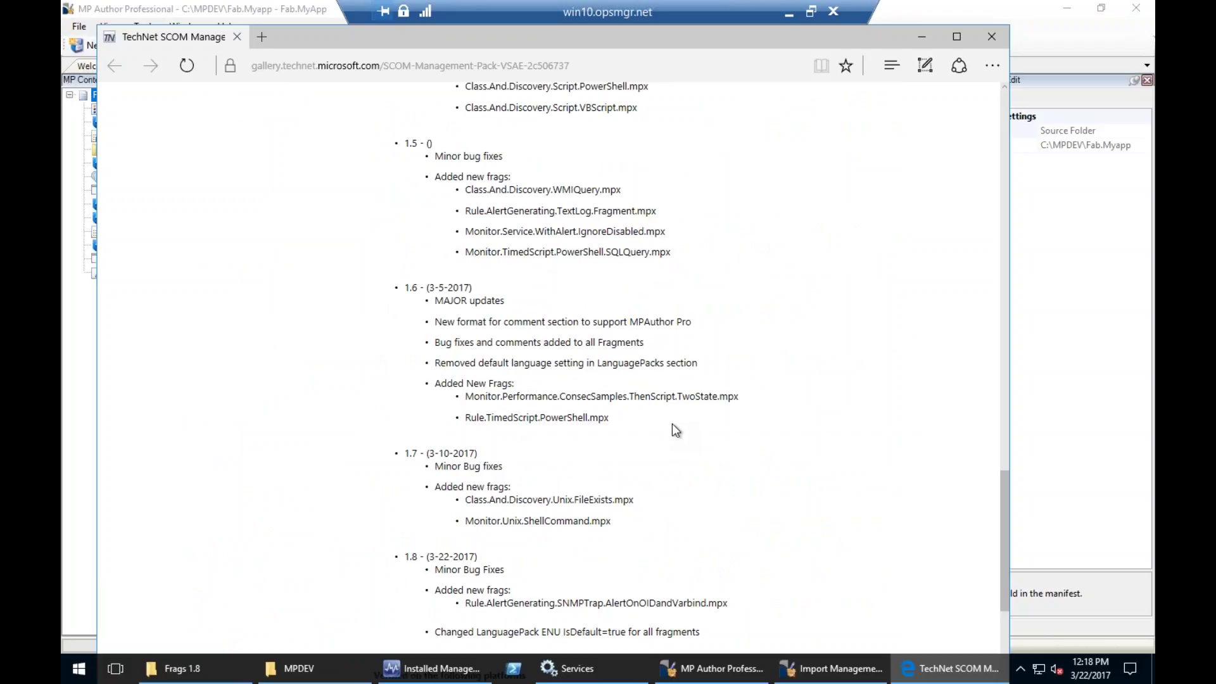
scroll(659, 412, "down", 2)
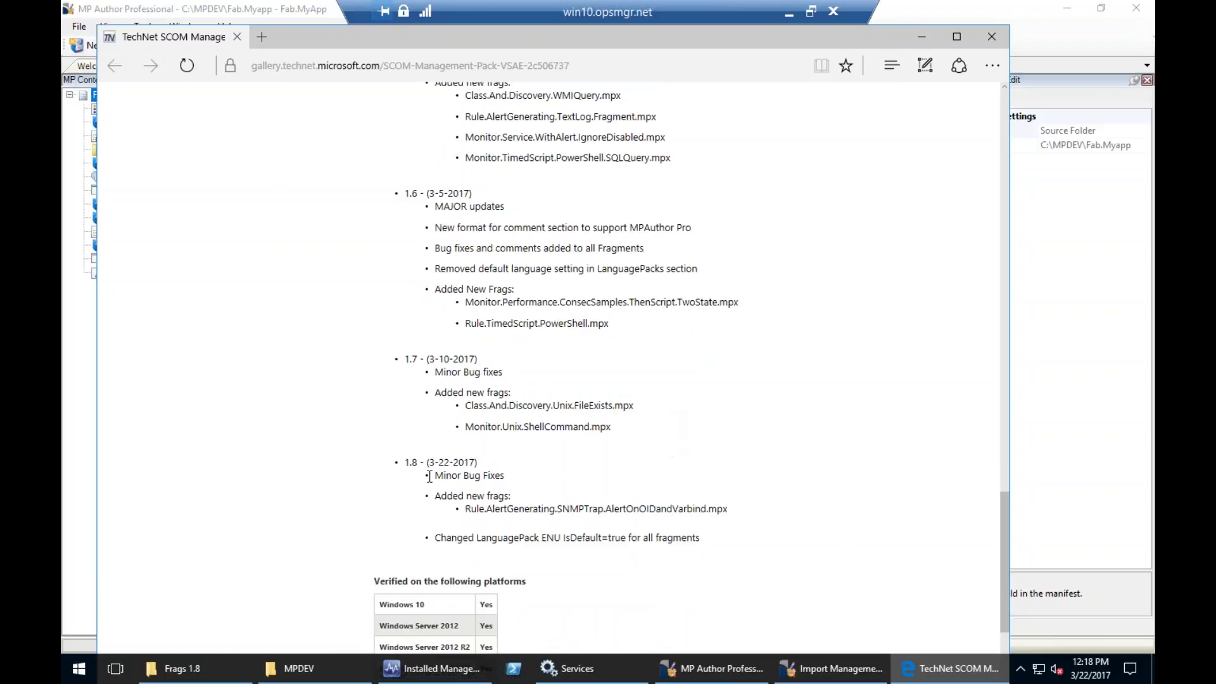
left_click_drag(426, 462, 478, 462)
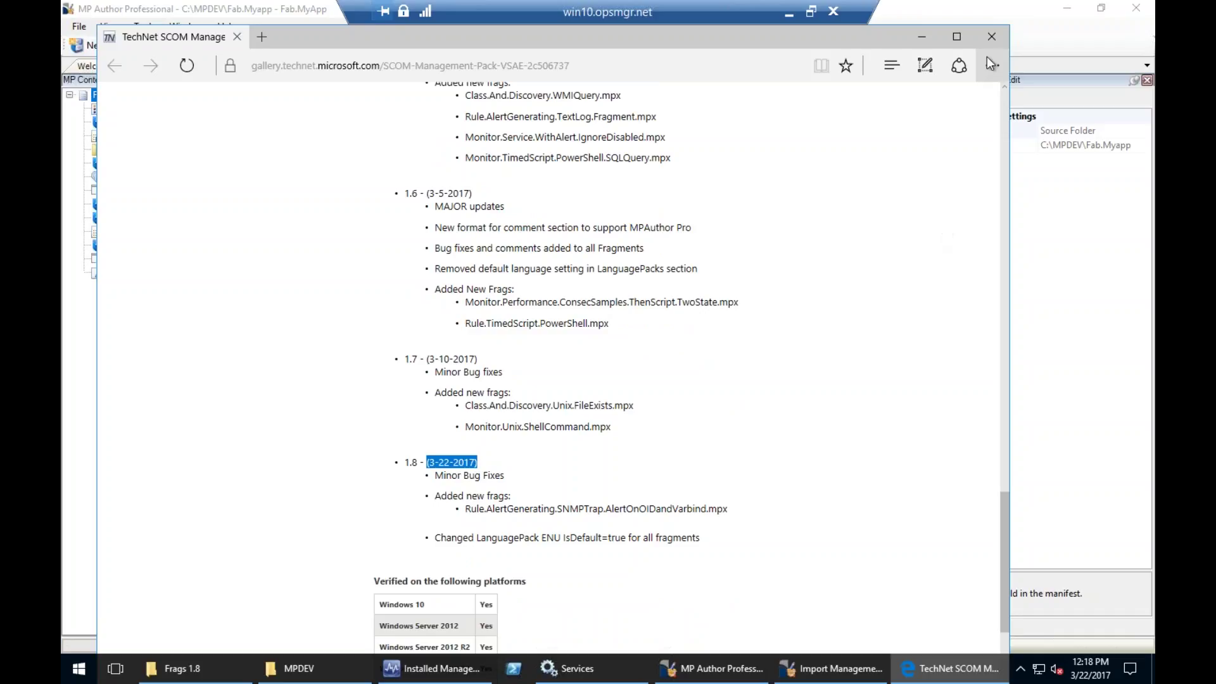
left_click(992, 38)
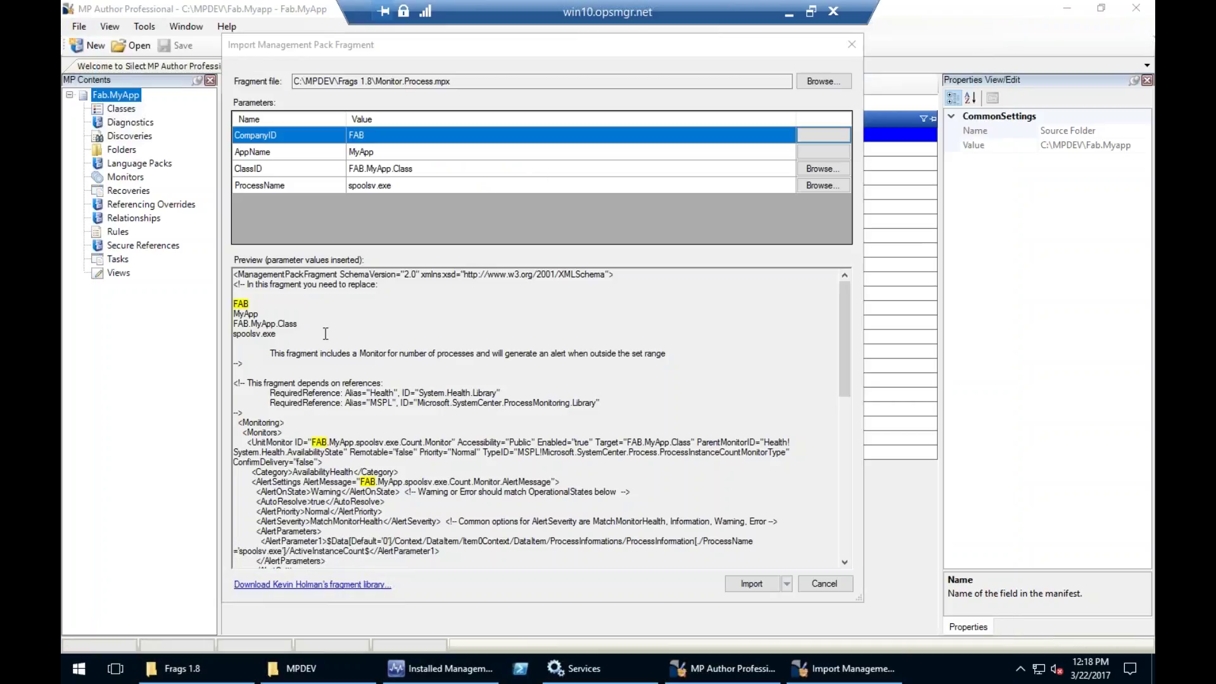
Load Class.And.Discovery.Registry.KeyExists.mpx from the Frags 1.8 folder as the fragment file
left_click(815, 82)
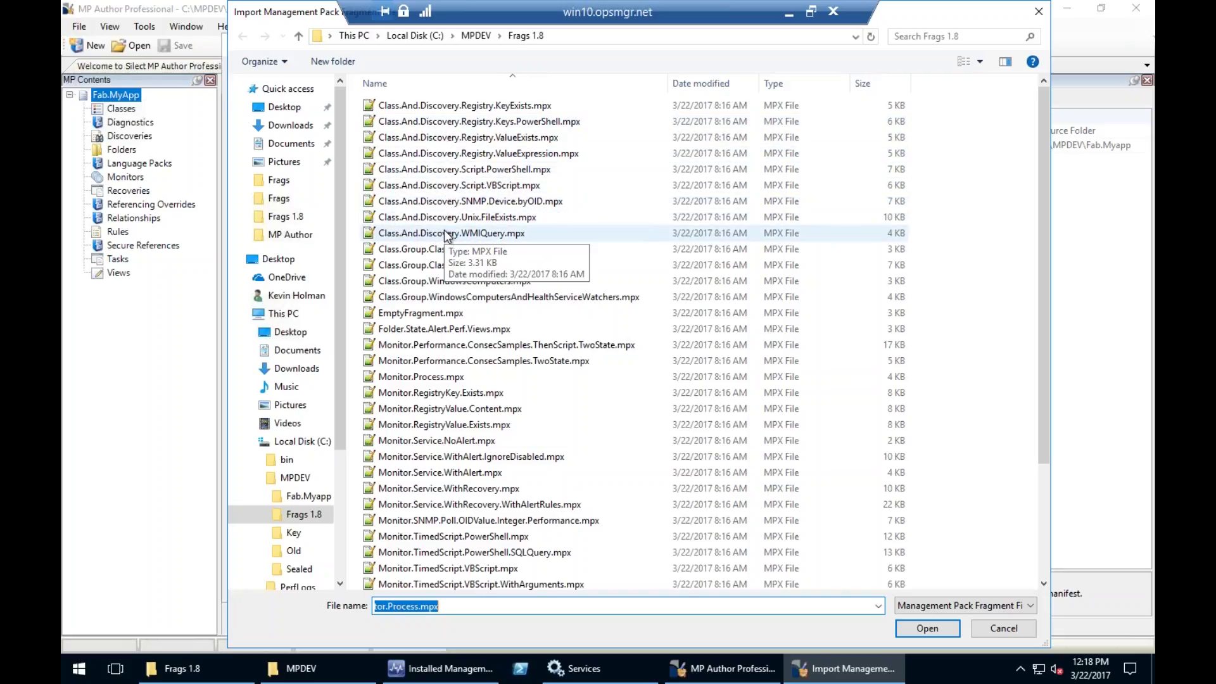
left_click(423, 109)
double_click(423, 113)
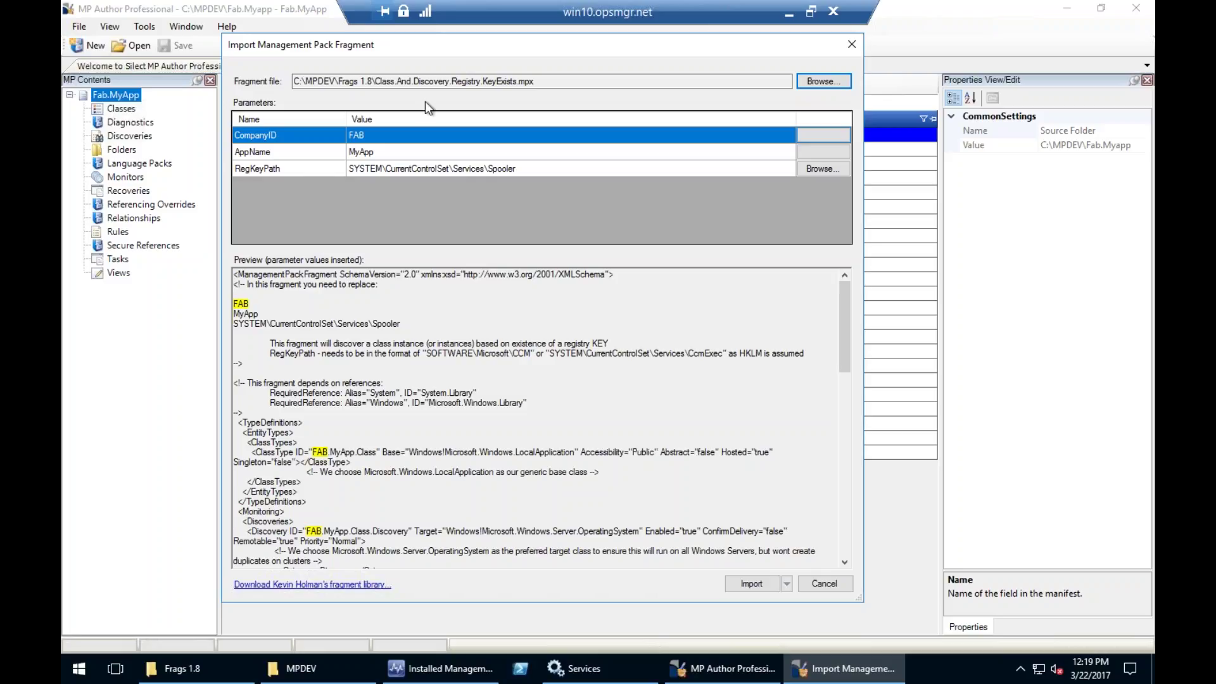
Set the fragment's CompanyID parameter to Fab
left_click(396, 135)
key("BackSpace")
key("BackSpace")
key("BackSpace")
type("F")
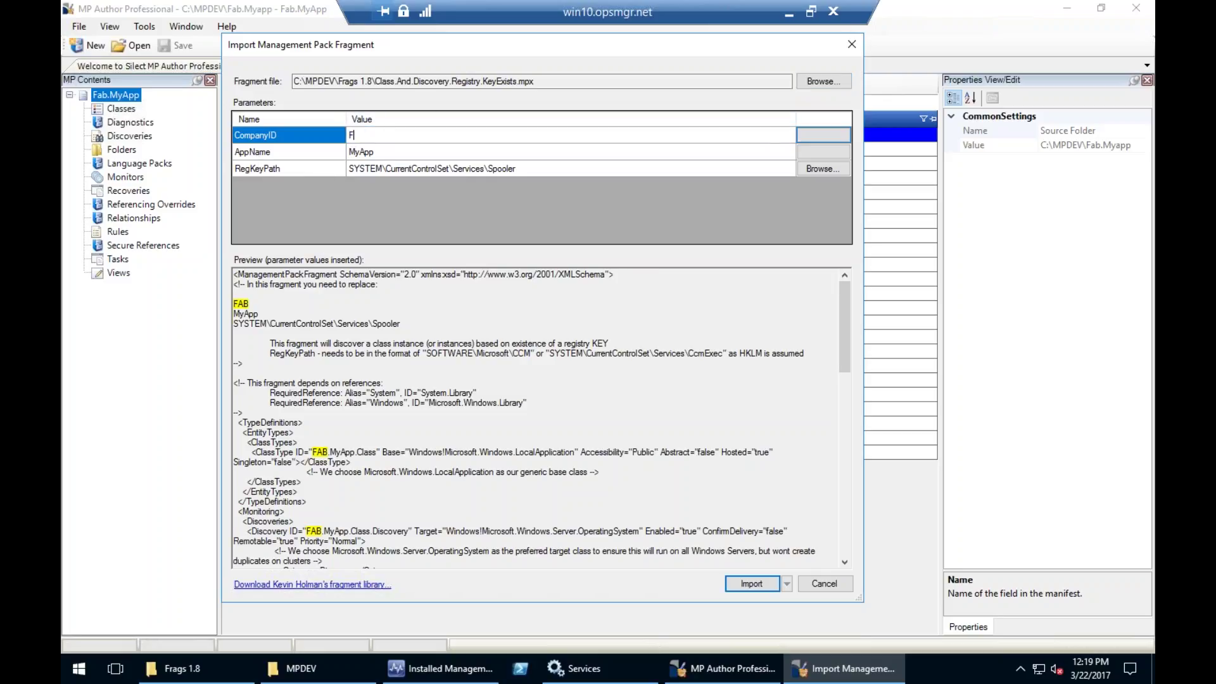
type("ab")
left_click(355, 158)
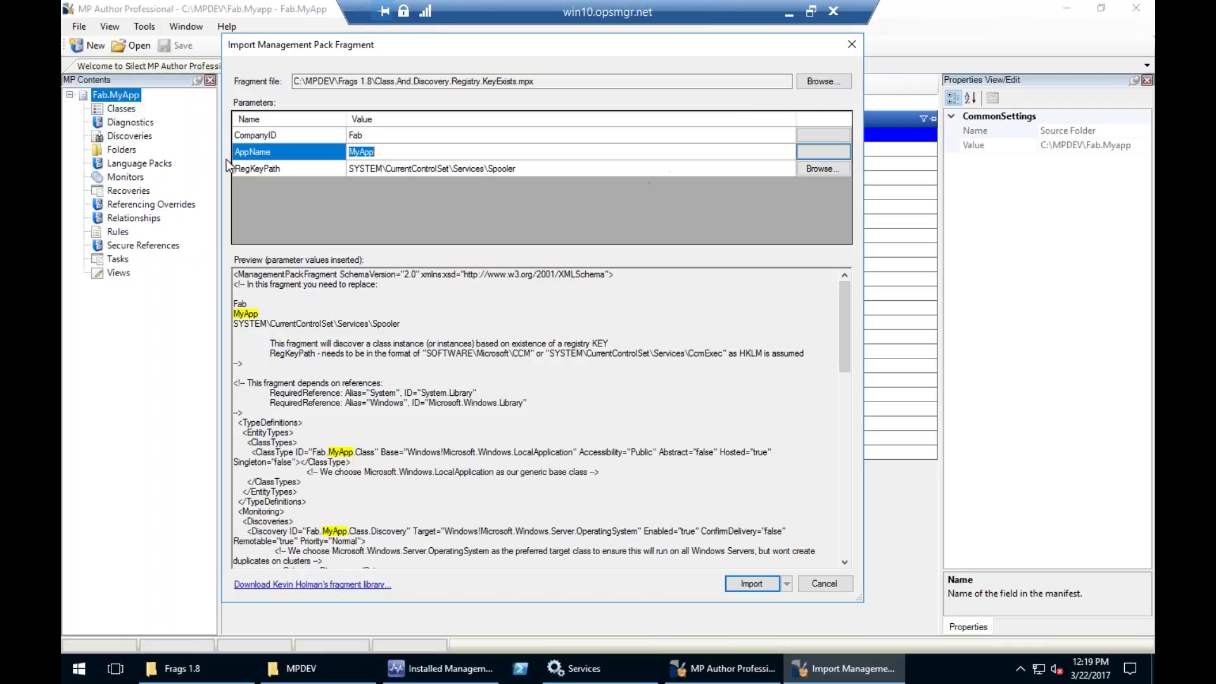
Browse the registry keys of computer WIN10 for the RegKeyPath parameter and leave without choosing another key
left_click(476, 177)
left_click(821, 168)
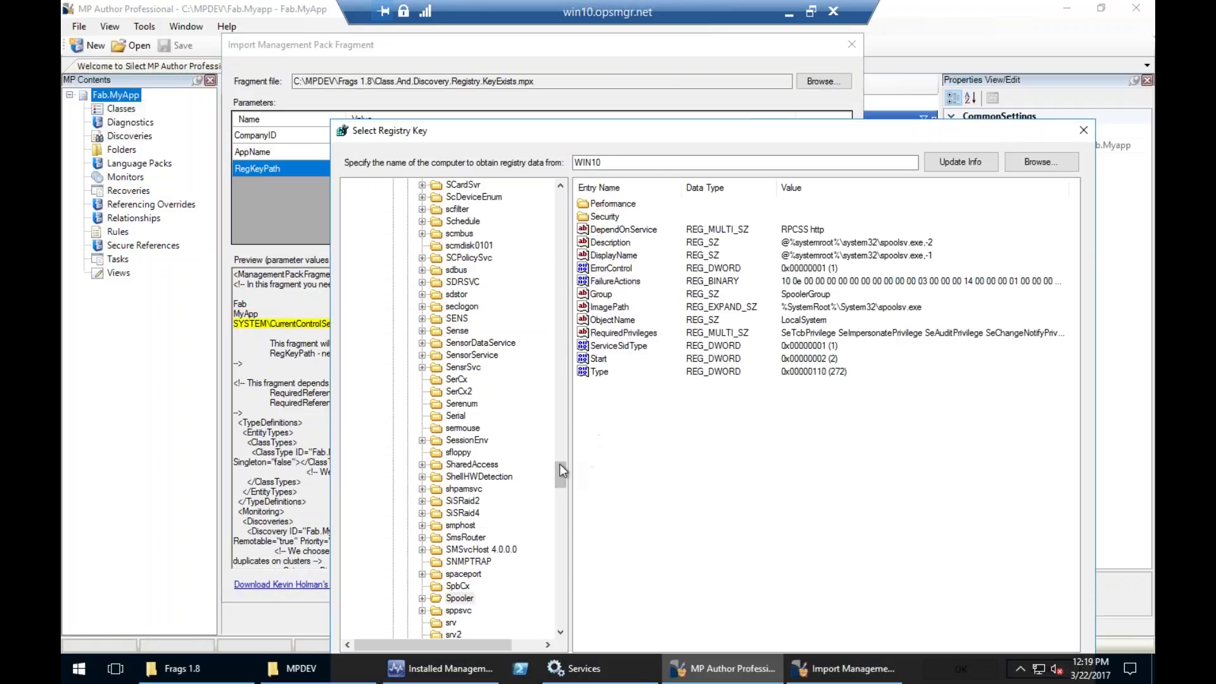
left_click_drag(557, 471, 553, 364)
left_click_drag(513, 134, 436, 65)
left_click(968, 603)
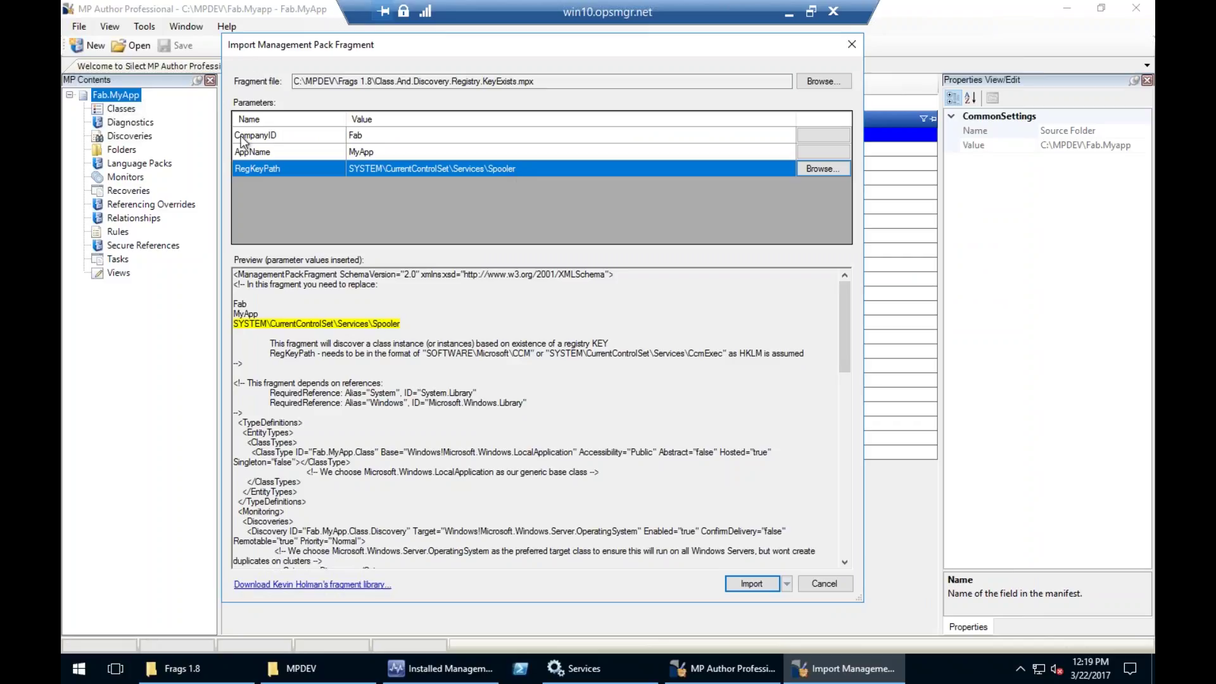
Examine the fragment preview's comments on its purpose, the RegKeyPath format and the required references
left_click_drag(270, 343, 803, 356)
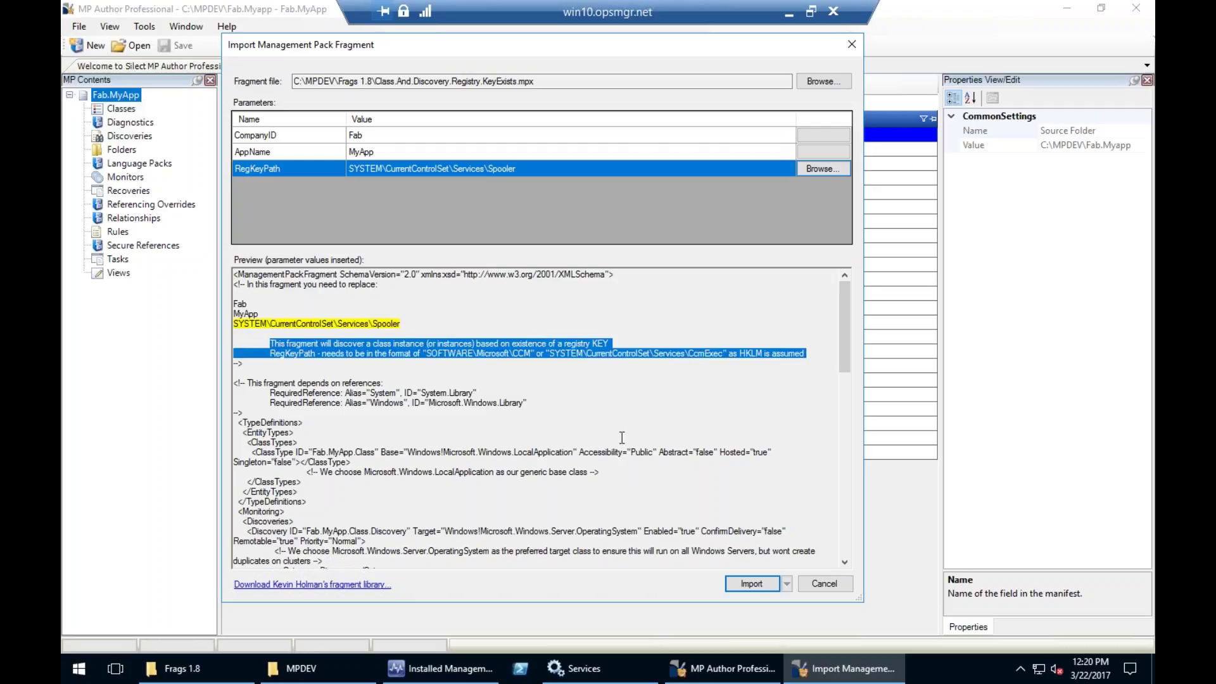
left_click(418, 354)
left_click_drag(426, 353, 537, 354)
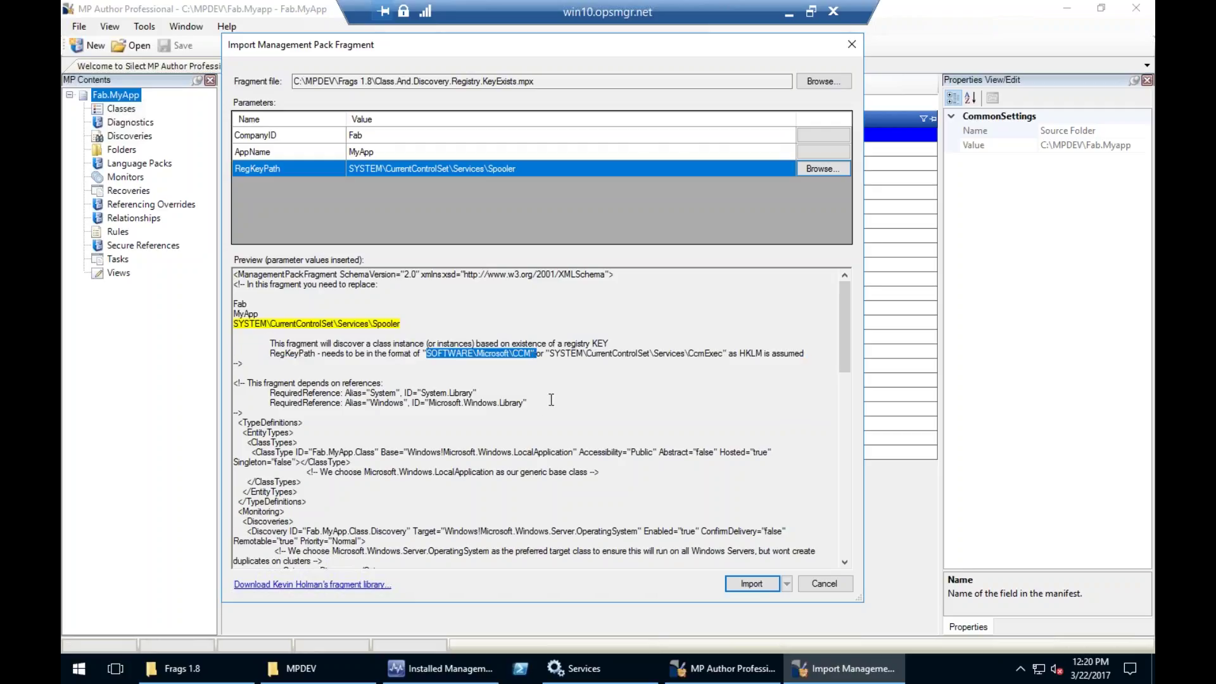
left_click_drag(256, 414, 209, 381)
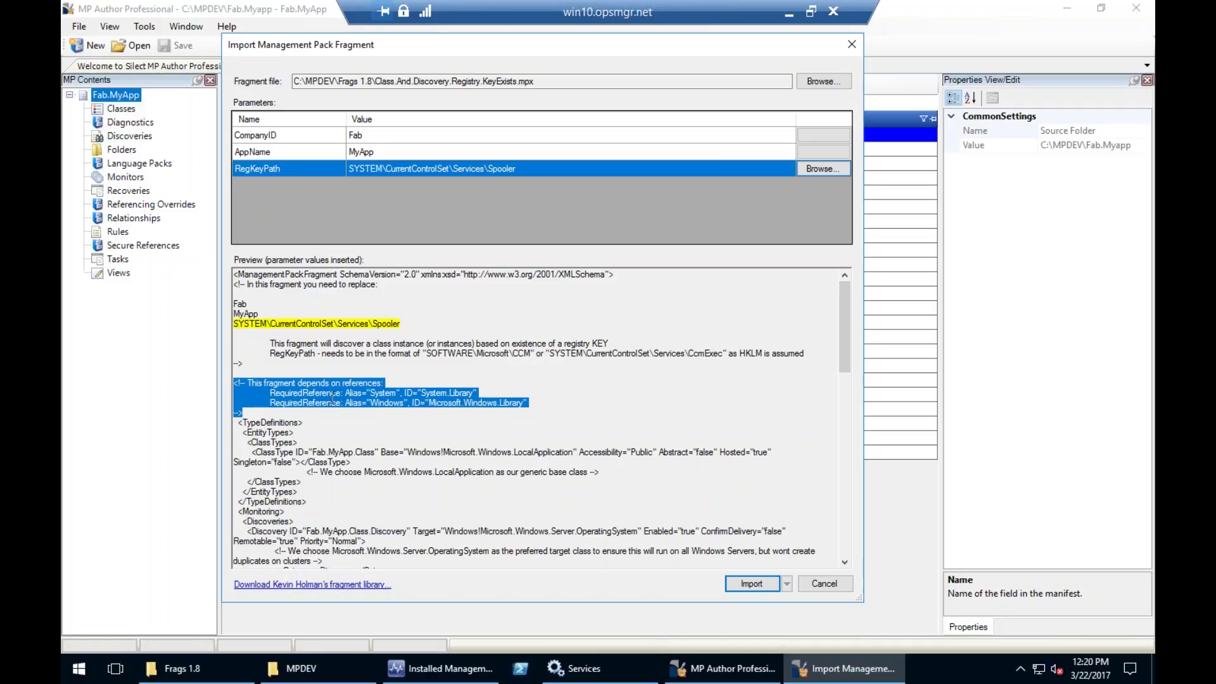
left_click(446, 370)
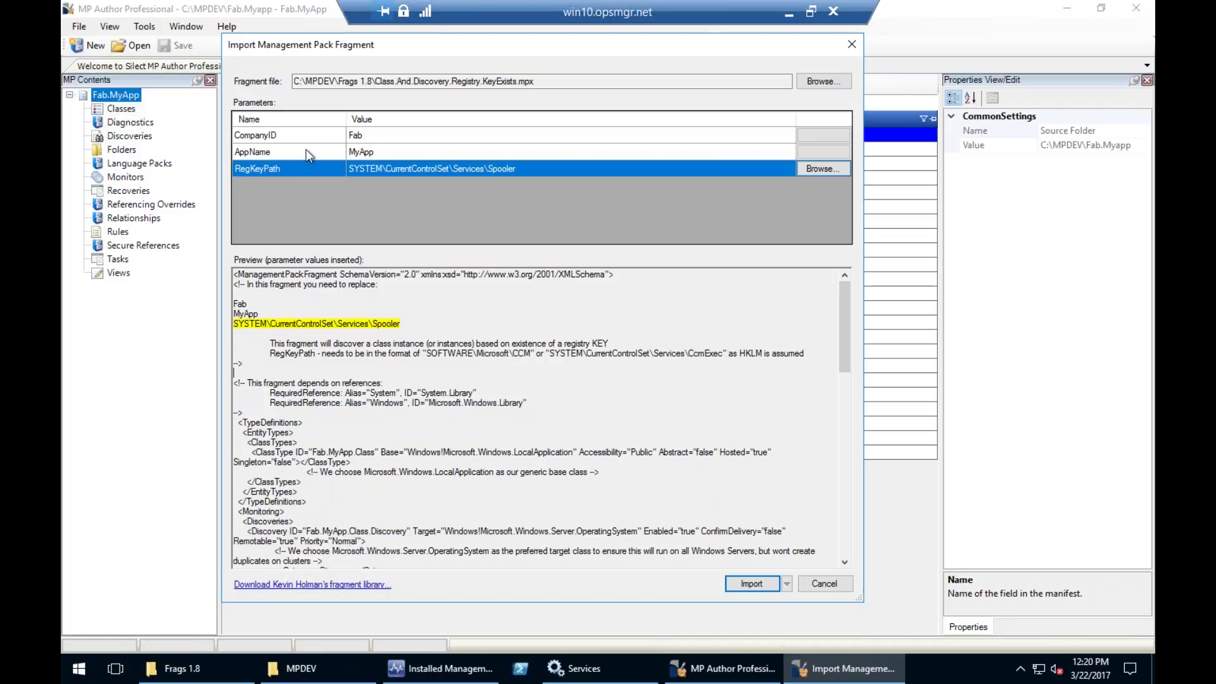
Check where CompanyID and AppName are inserted throughout the preview, and import the fragment into the management pack
left_click(245, 154)
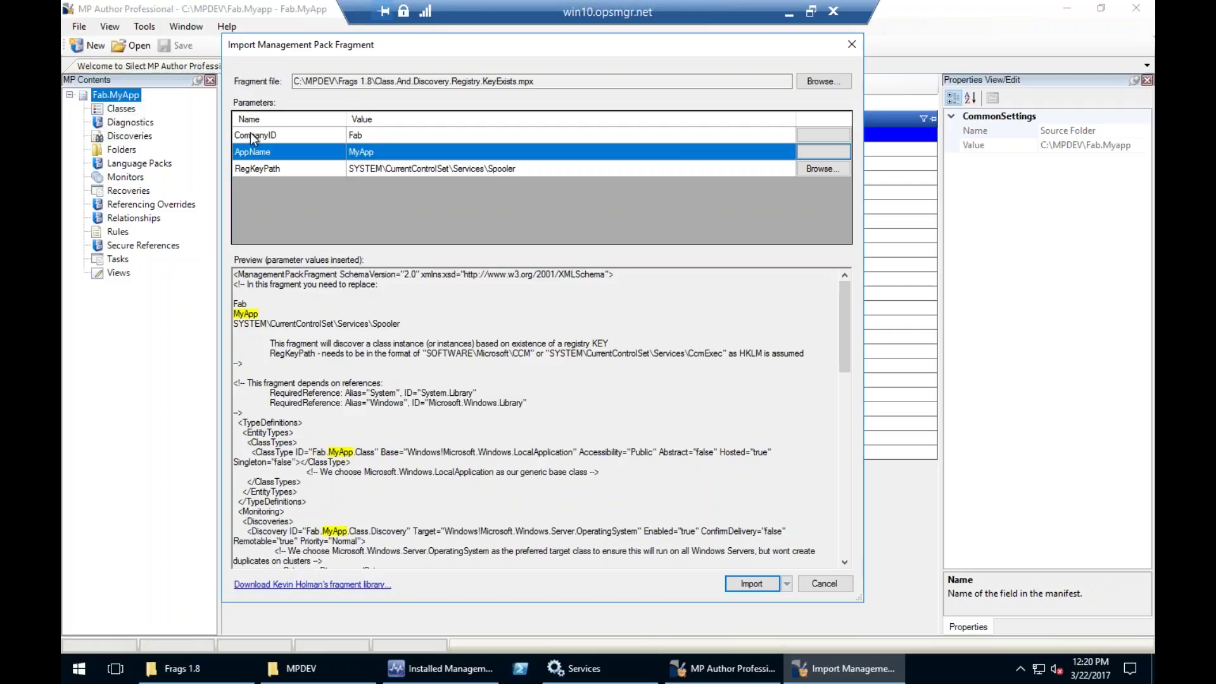
left_click(251, 134)
left_click(257, 155)
left_click_drag(312, 454, 375, 453)
scroll(520, 459, "down", 7)
scroll(528, 456, "down", 10)
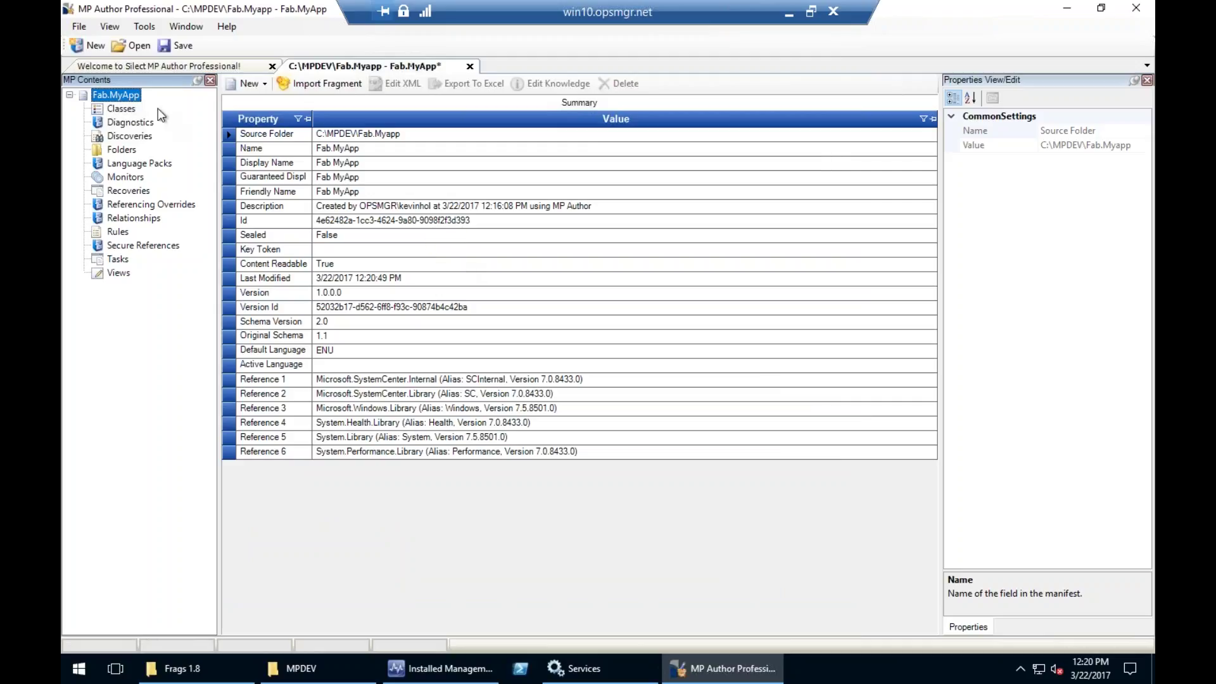
Inspect the imported class and its discovery in the management pack's contents
left_click(118, 108)
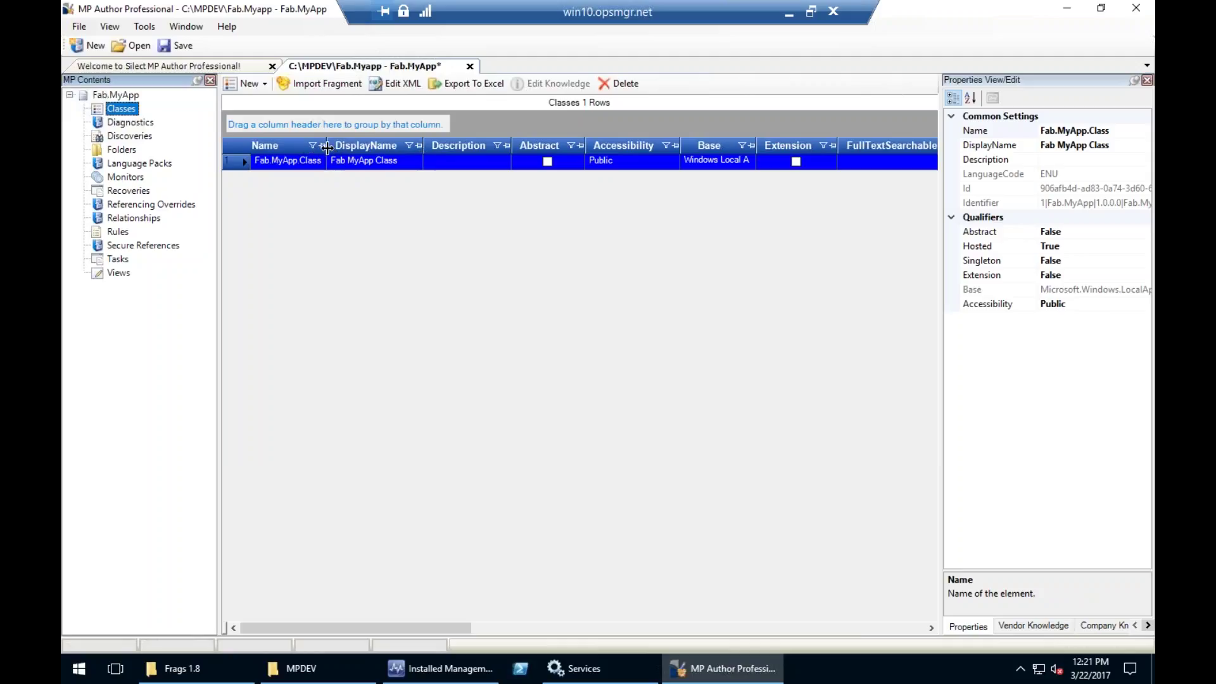
left_click(309, 160)
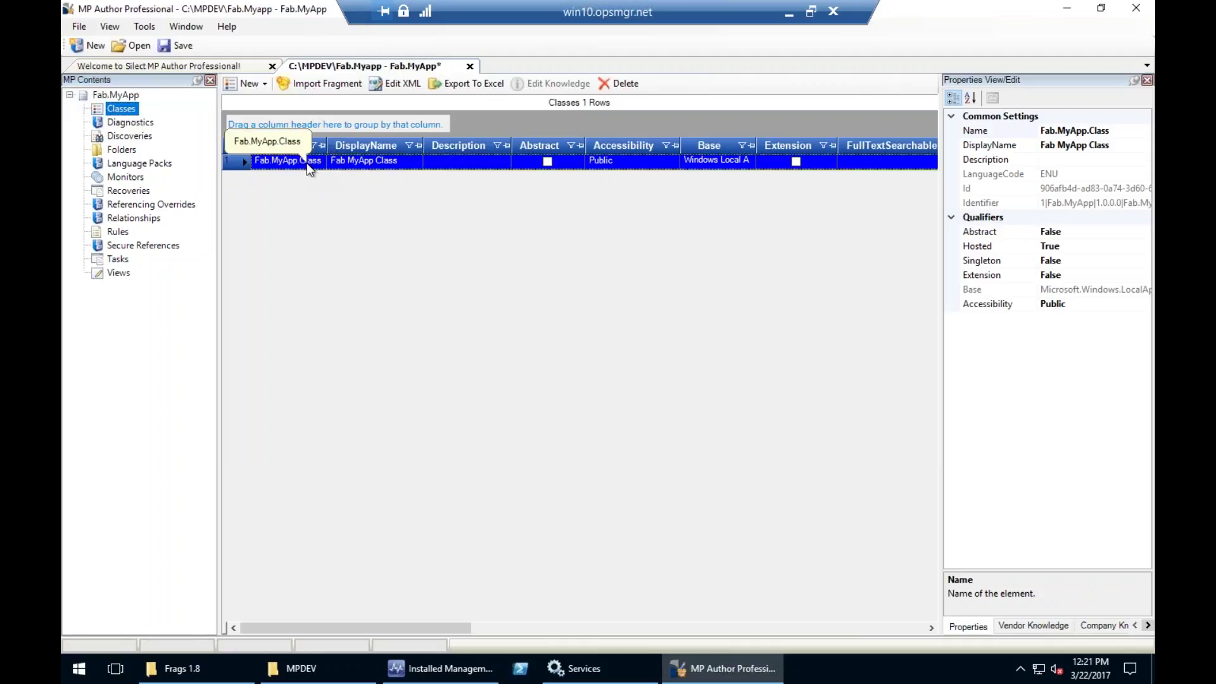
left_click(130, 136)
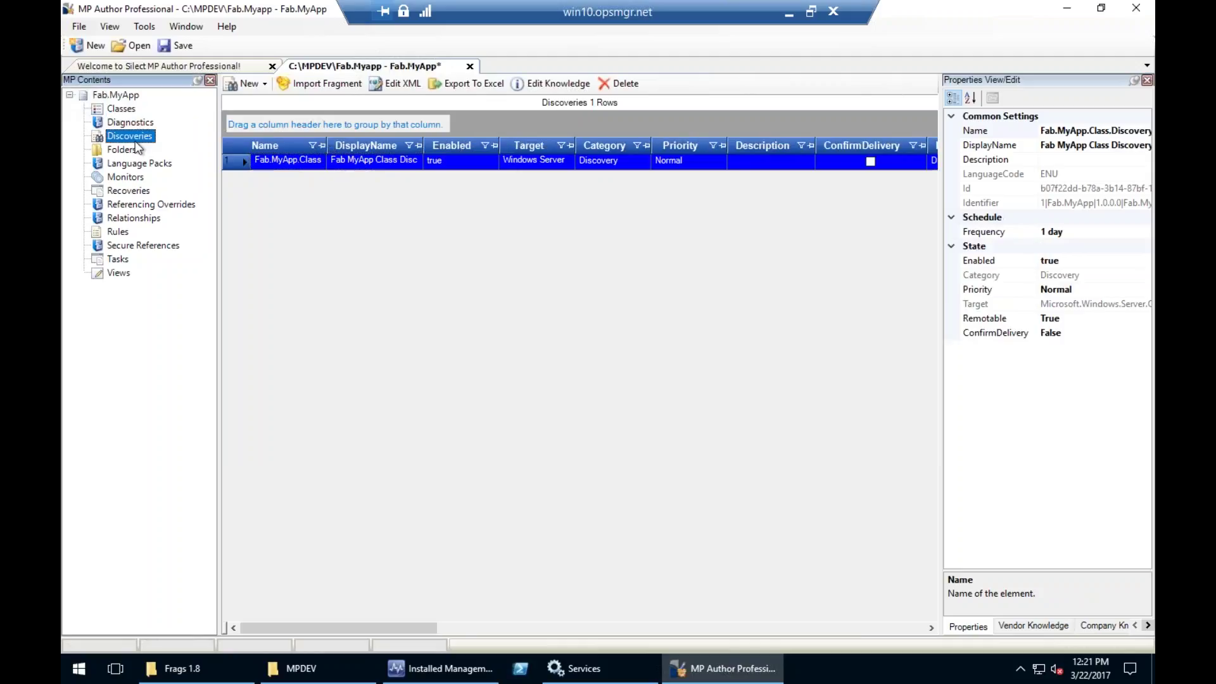
double_click(325, 144)
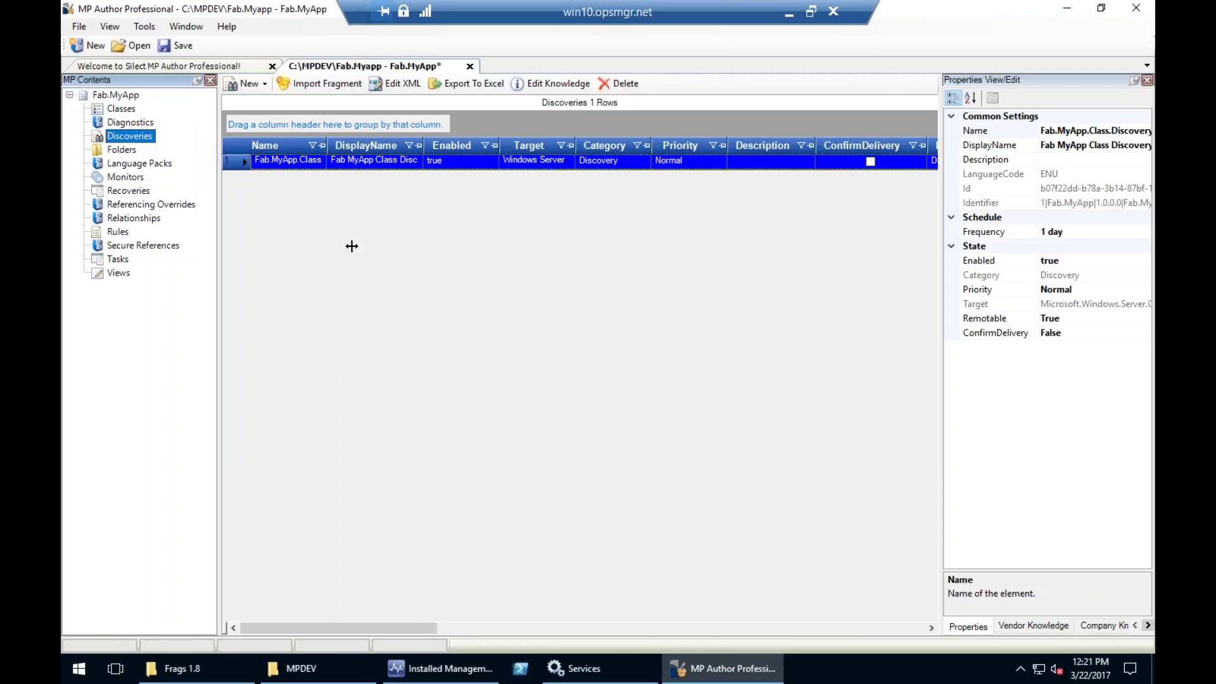
Open the class discovery's XML and examine the comments on the PathType and AttributeType options
left_click(398, 84)
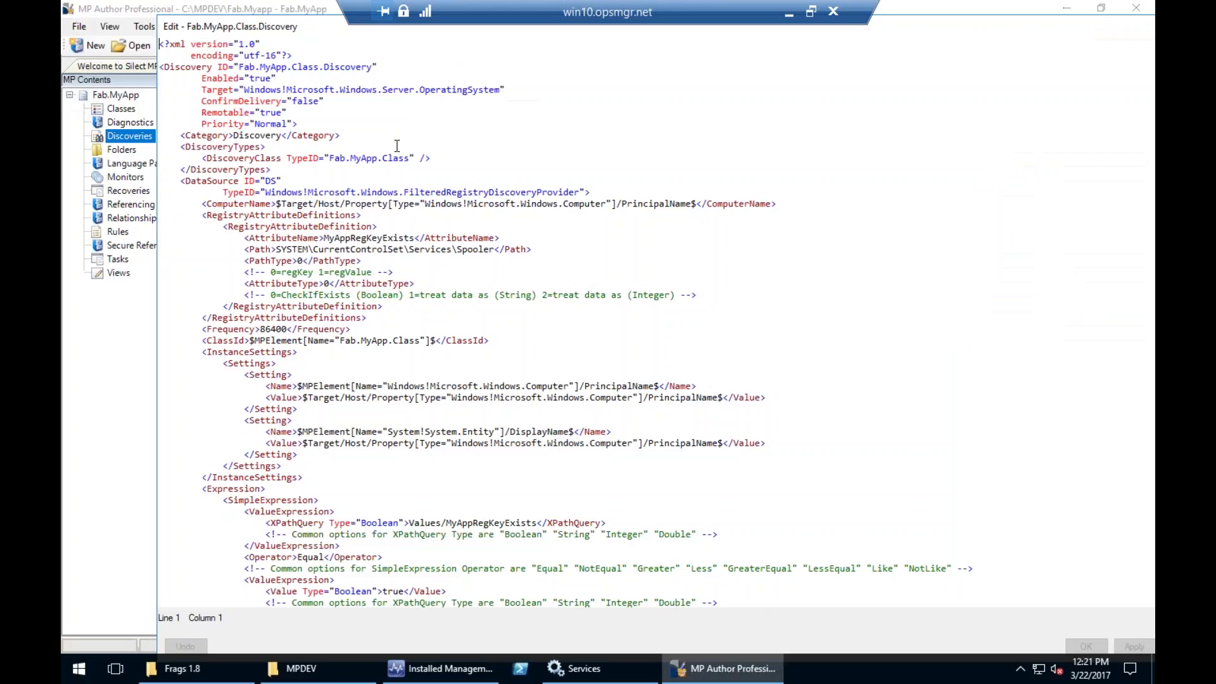
scroll(301, 244, "down", 2)
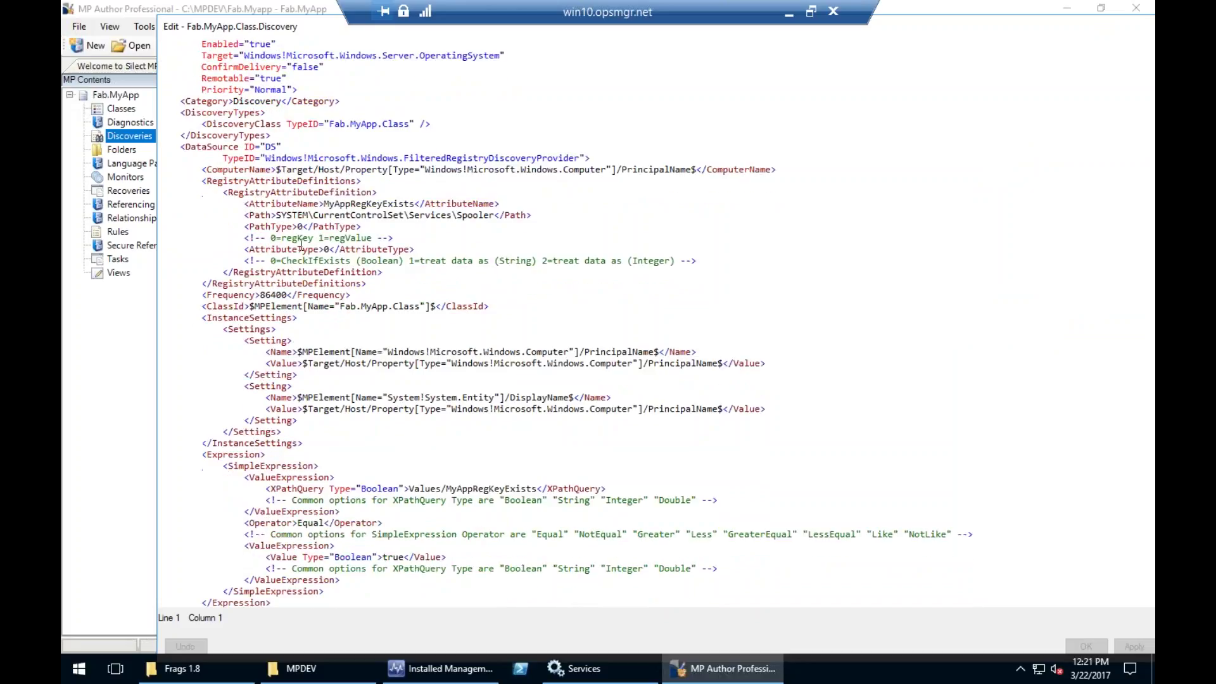
left_click_drag(698, 260, 246, 260)
left_click_drag(418, 238, 236, 239)
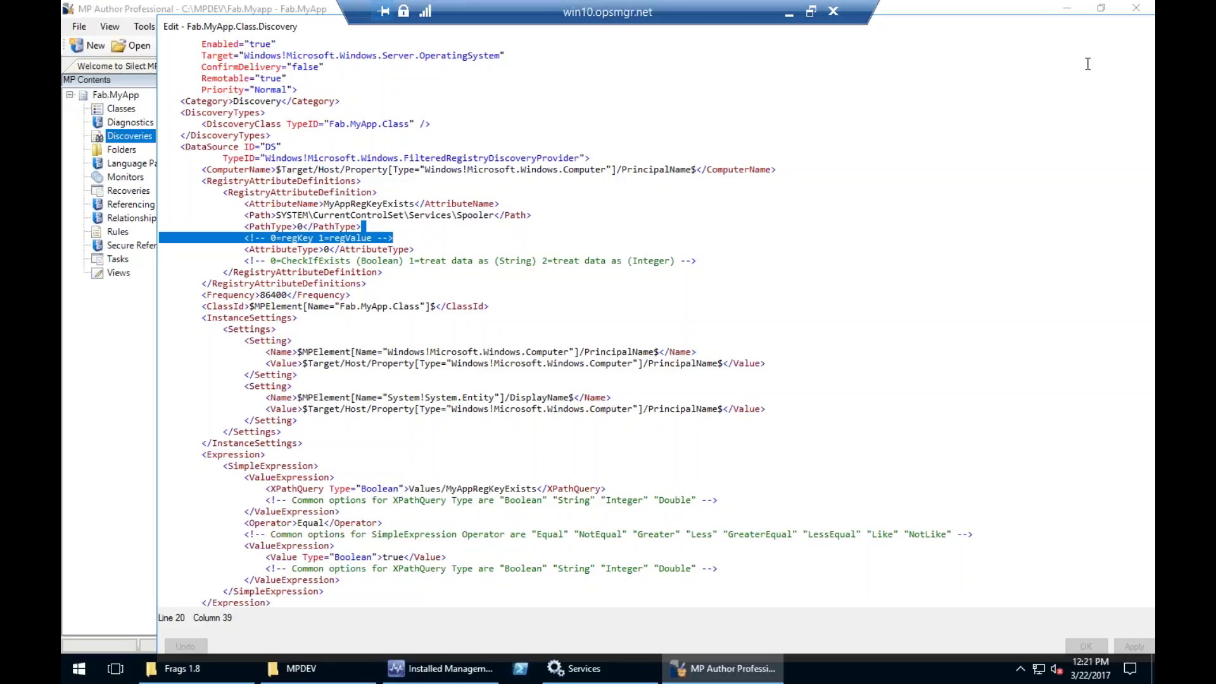
Close the class discovery's XML, return to the Classes list and save the Fab.MyApp management pack
left_click_drag(1094, 27, 911, 62)
left_click(1008, 59)
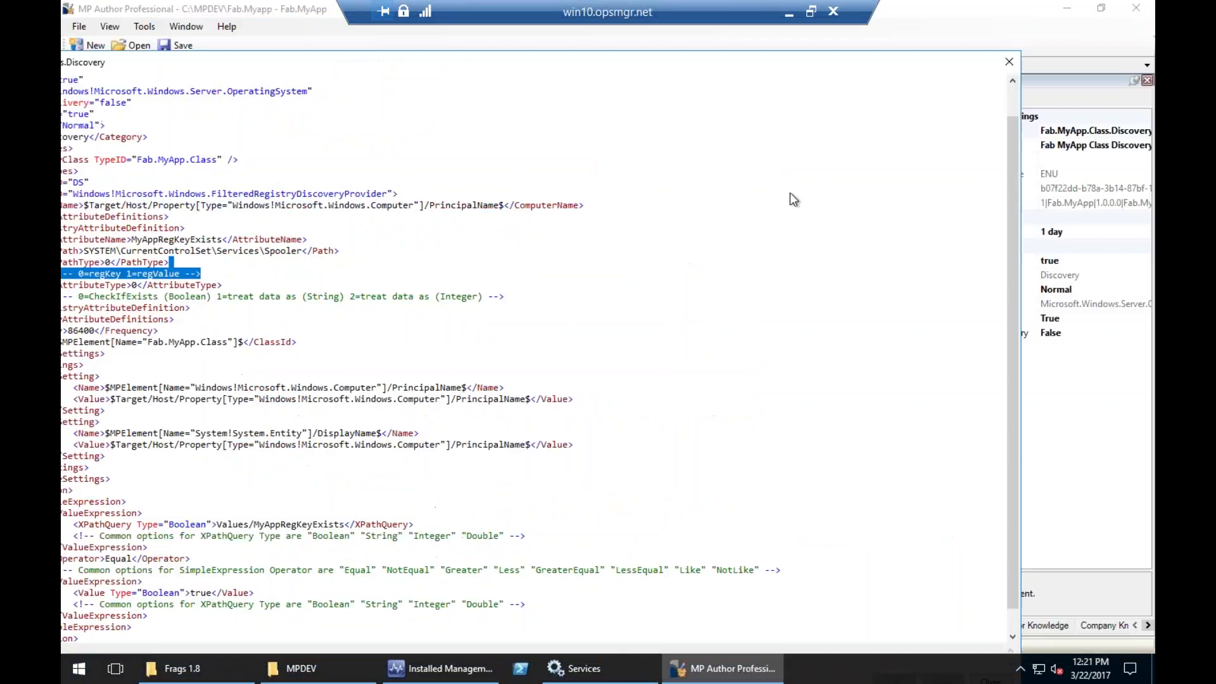
left_click(121, 112)
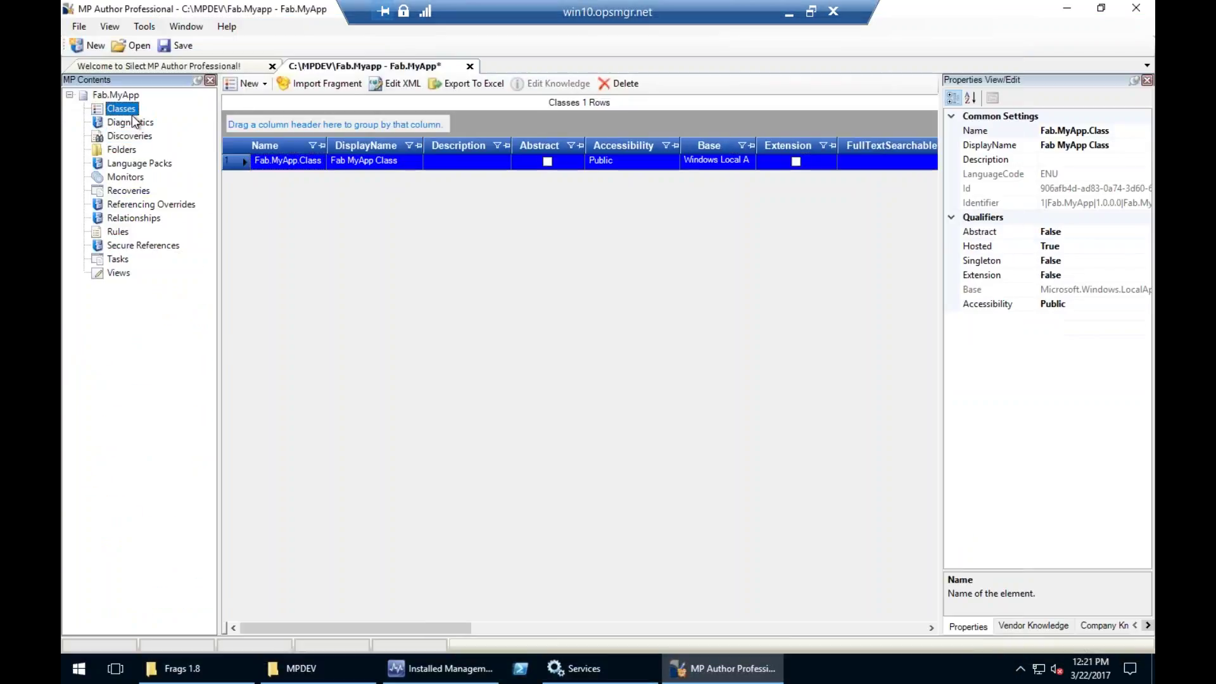
left_click(181, 44)
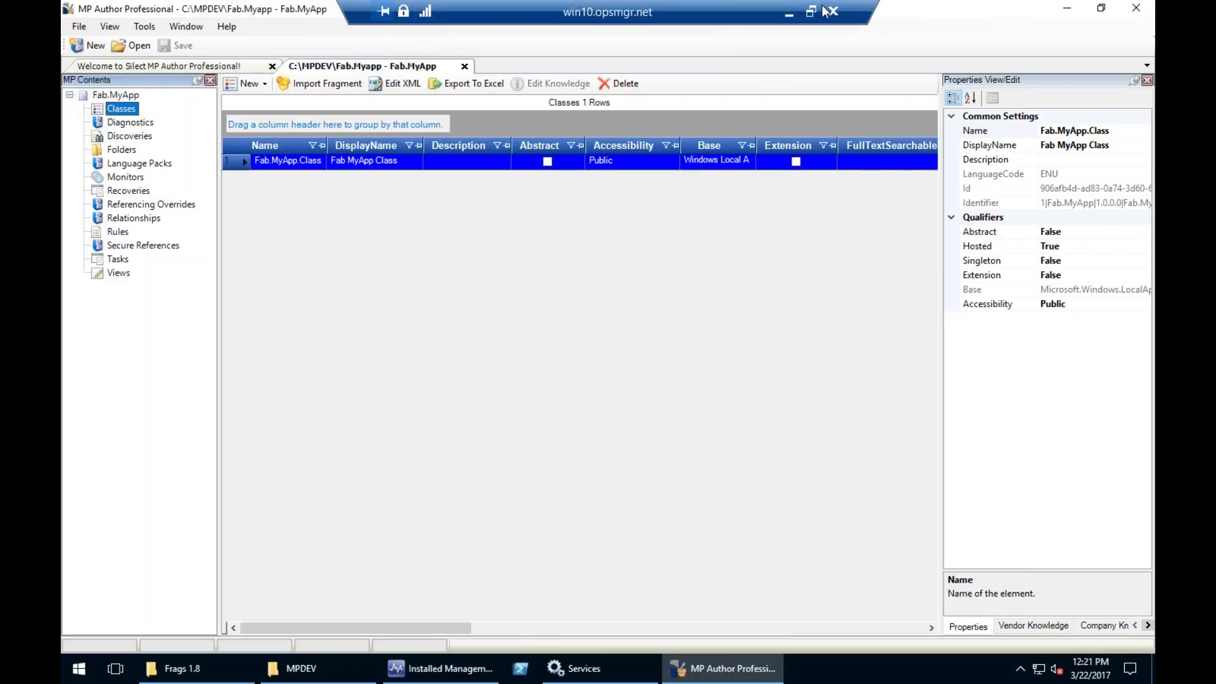
left_click(791, 14)
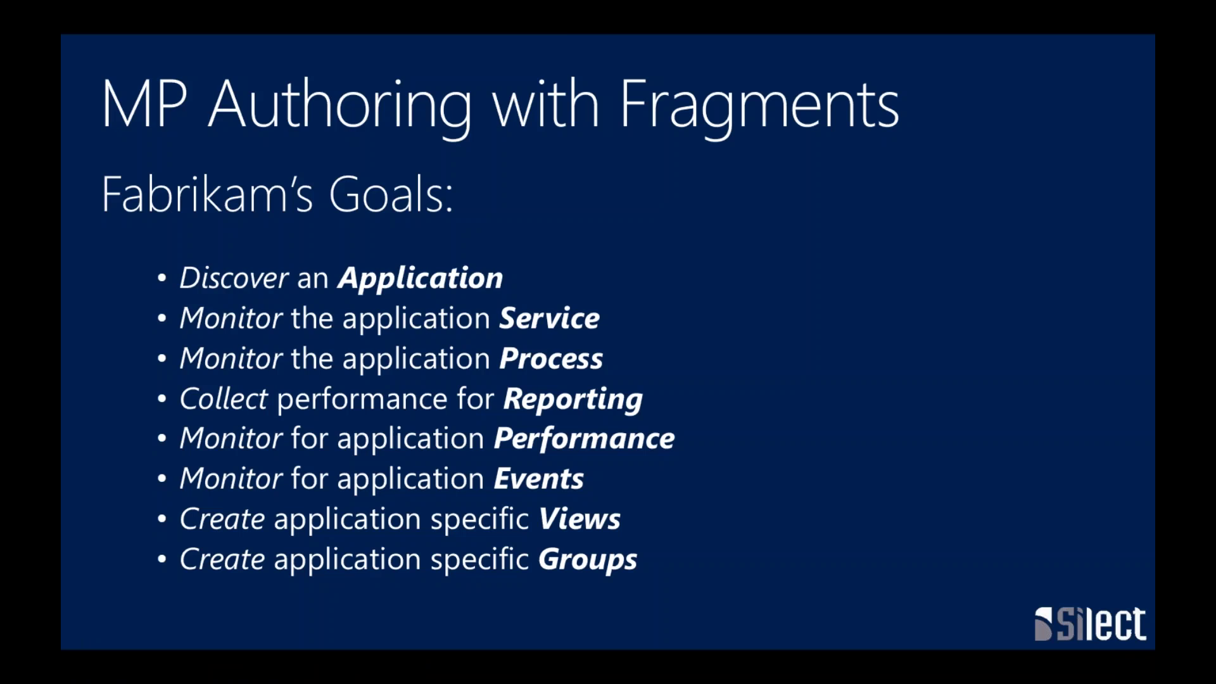
key("alt+Tab")
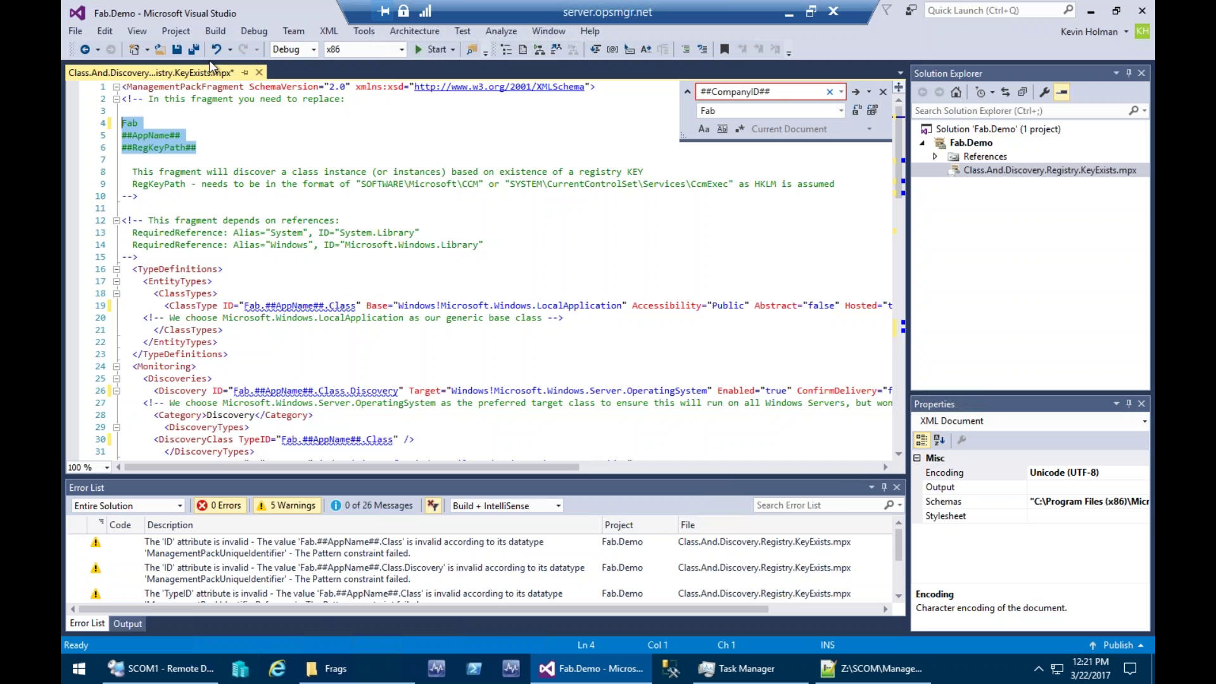
left_click(788, 15)
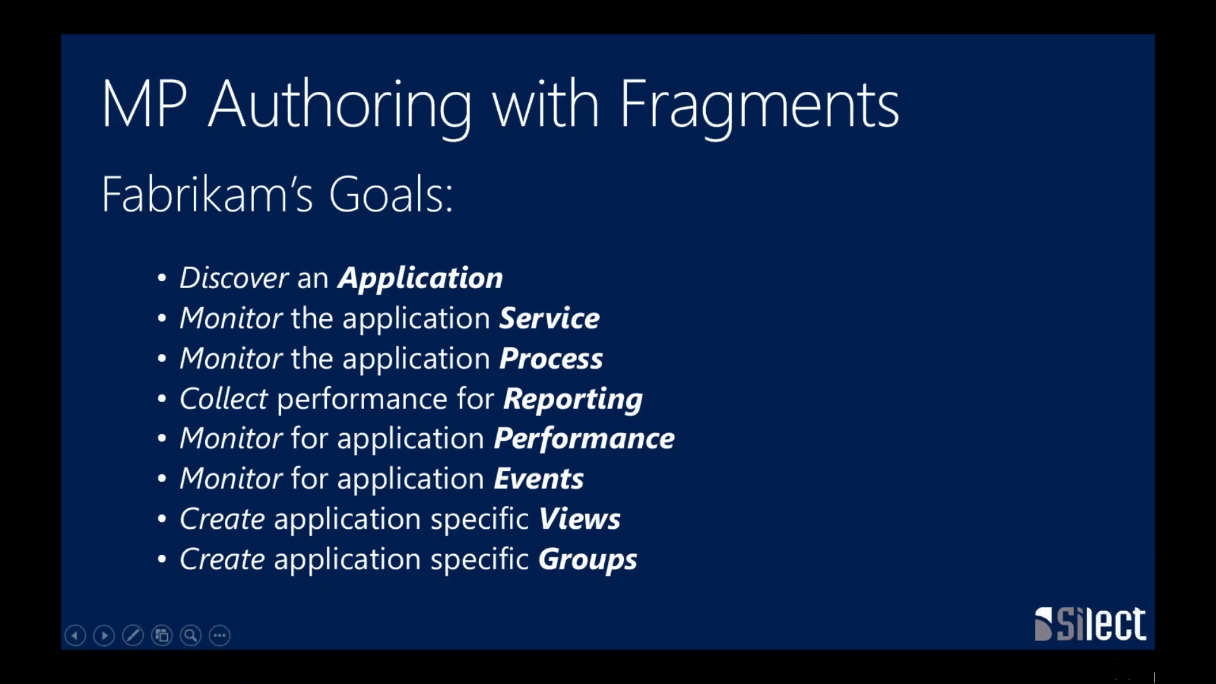
key("alt+Tab")
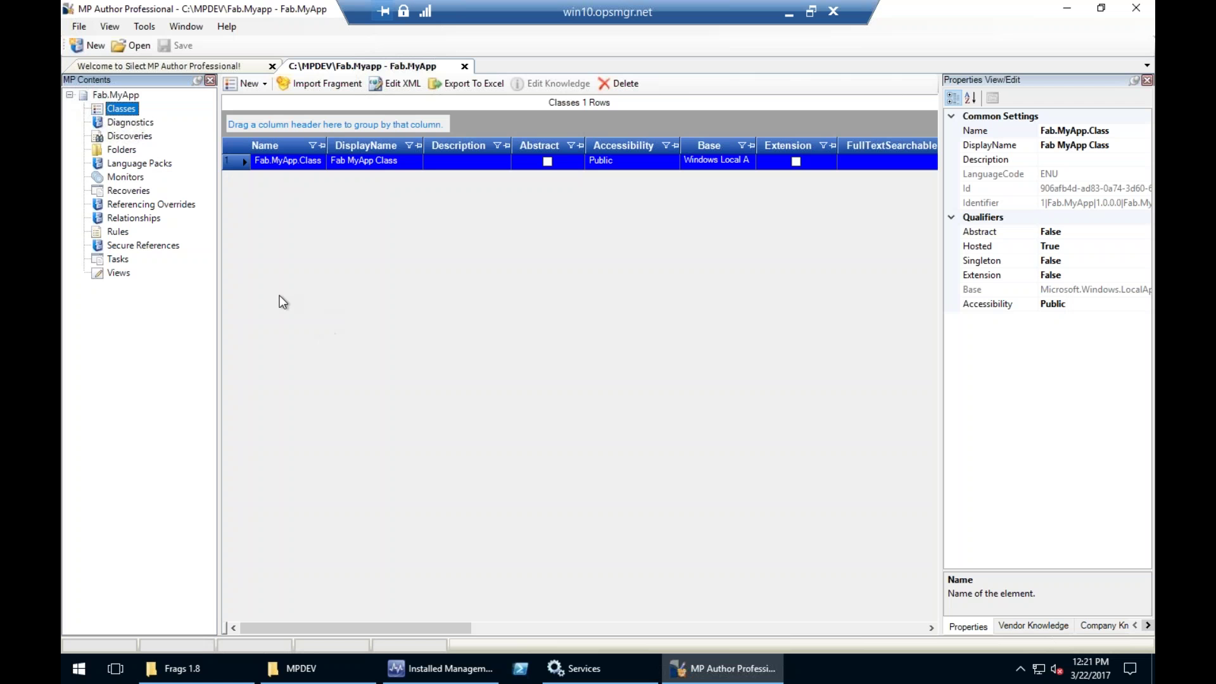
Start a new fragment import and load Monitor.Service.WithAlert.mpx from the Frags 1.8 folder
left_click(320, 83)
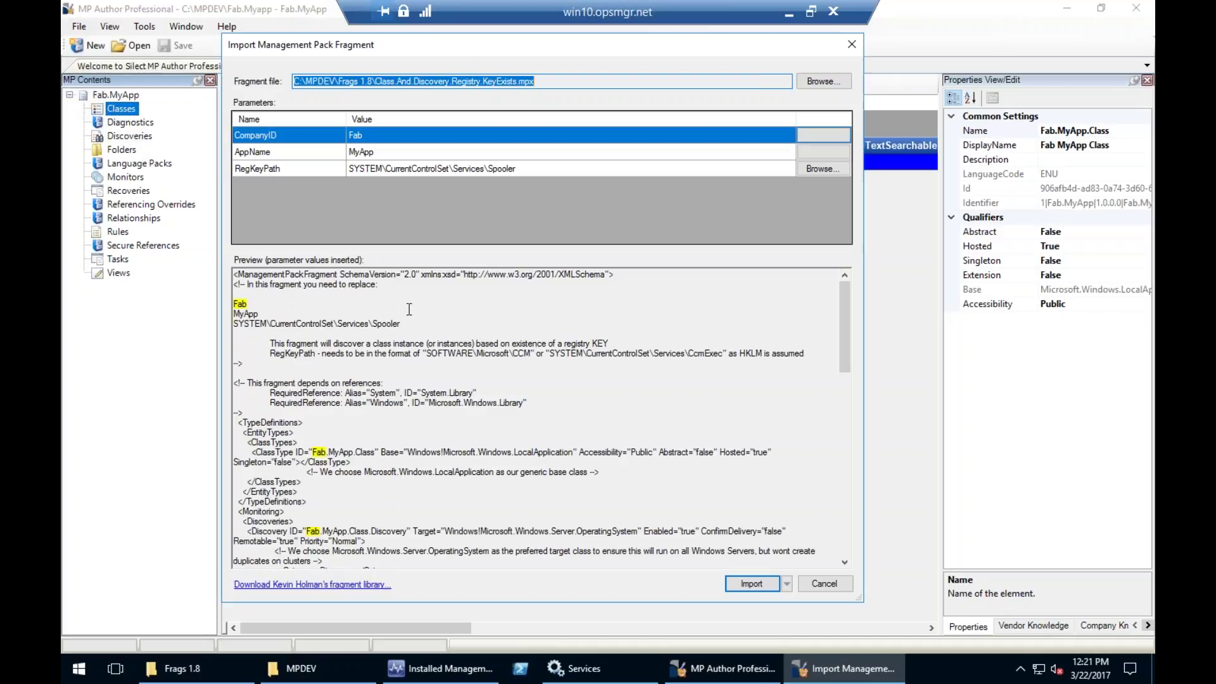
left_click(823, 82)
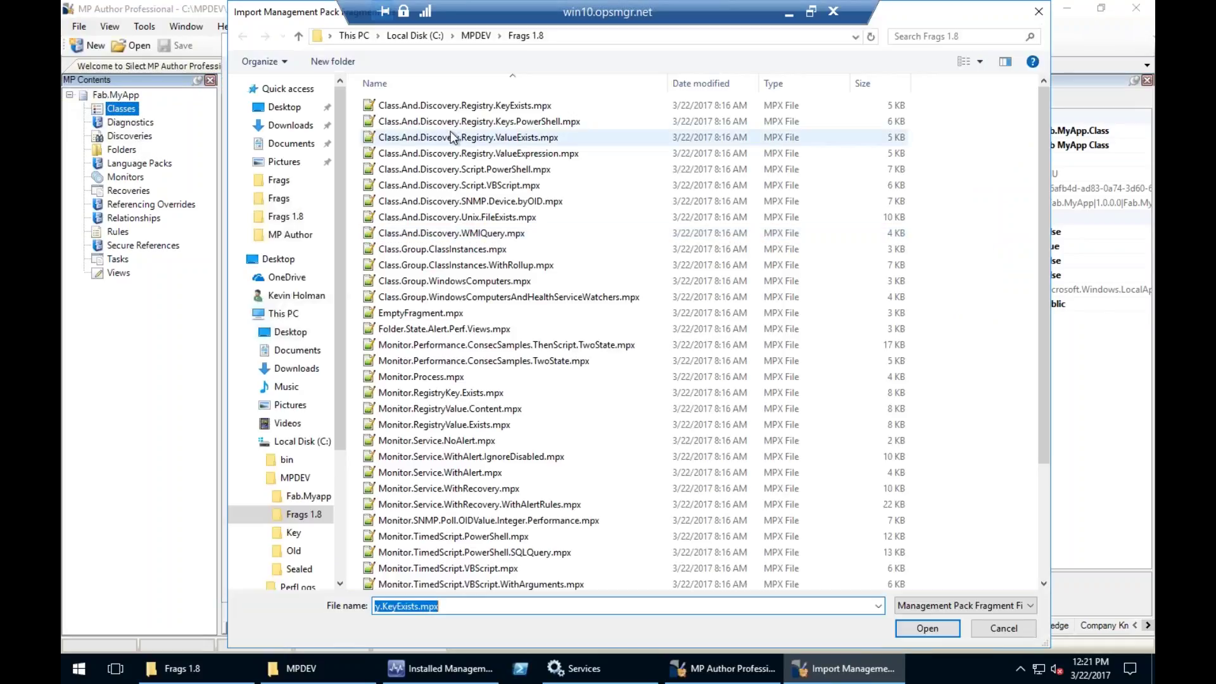
scroll(452, 136, "down", 2)
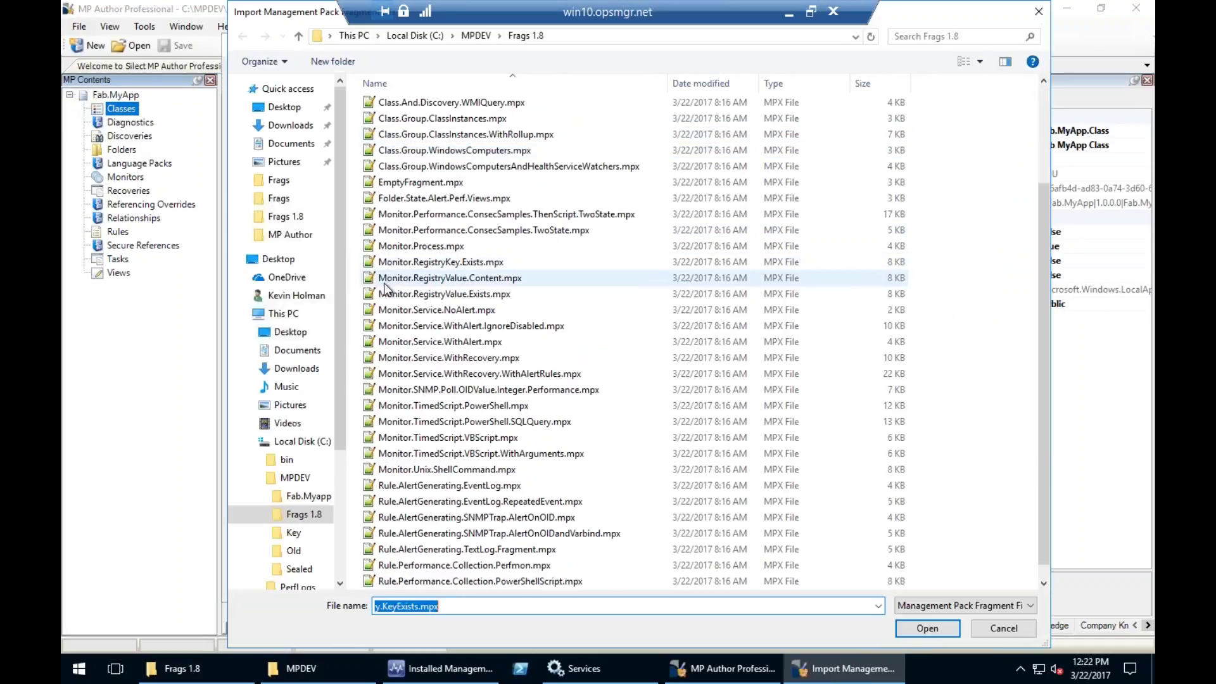
left_click(408, 345)
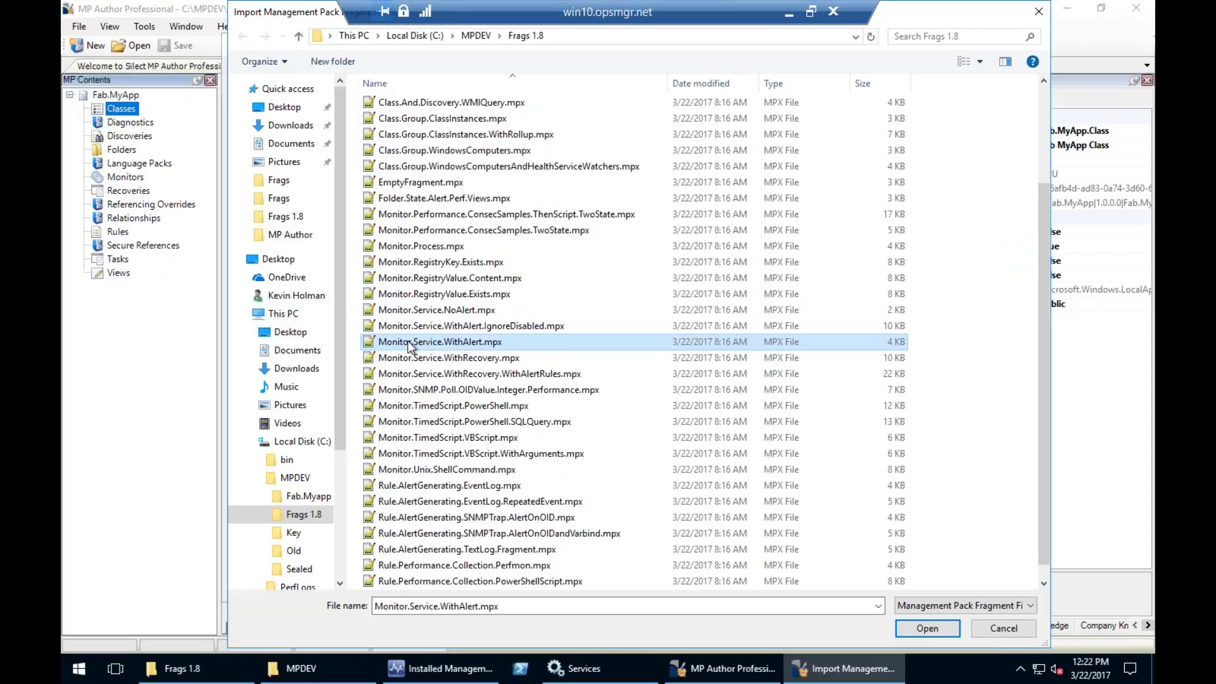
left_click(918, 630)
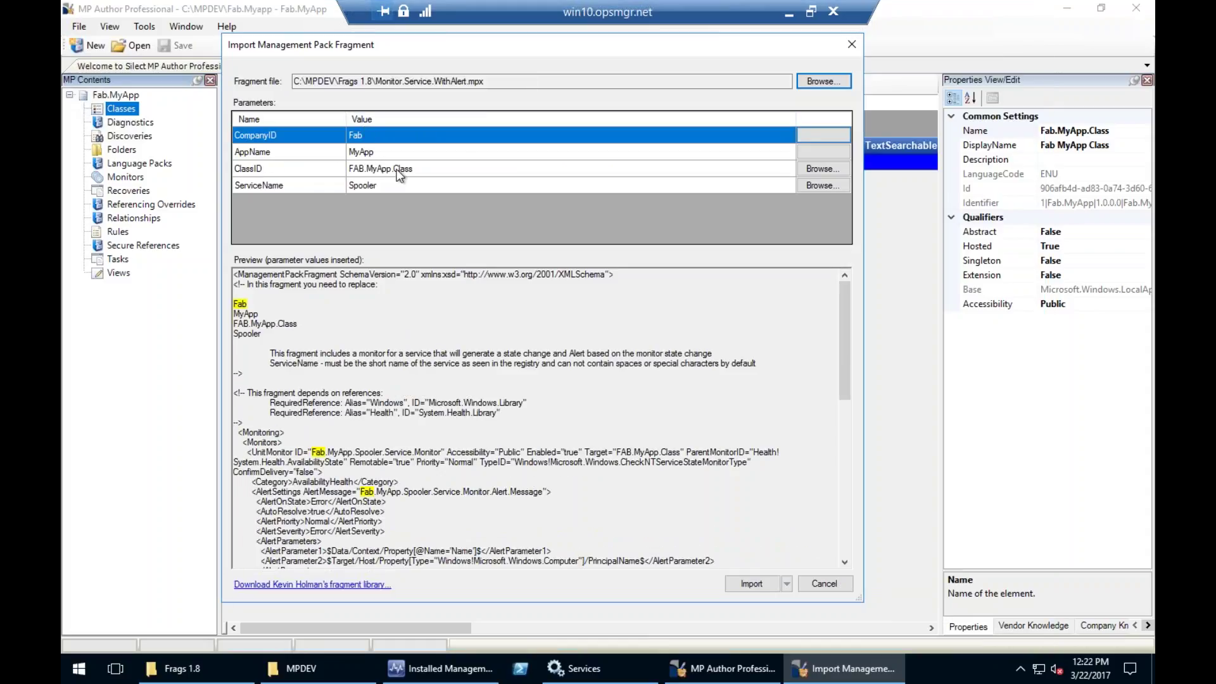
Check the AppName and ClassID insertions in the service monitor fragment's preview and open the target class selection for ClassID
left_click(363, 137)
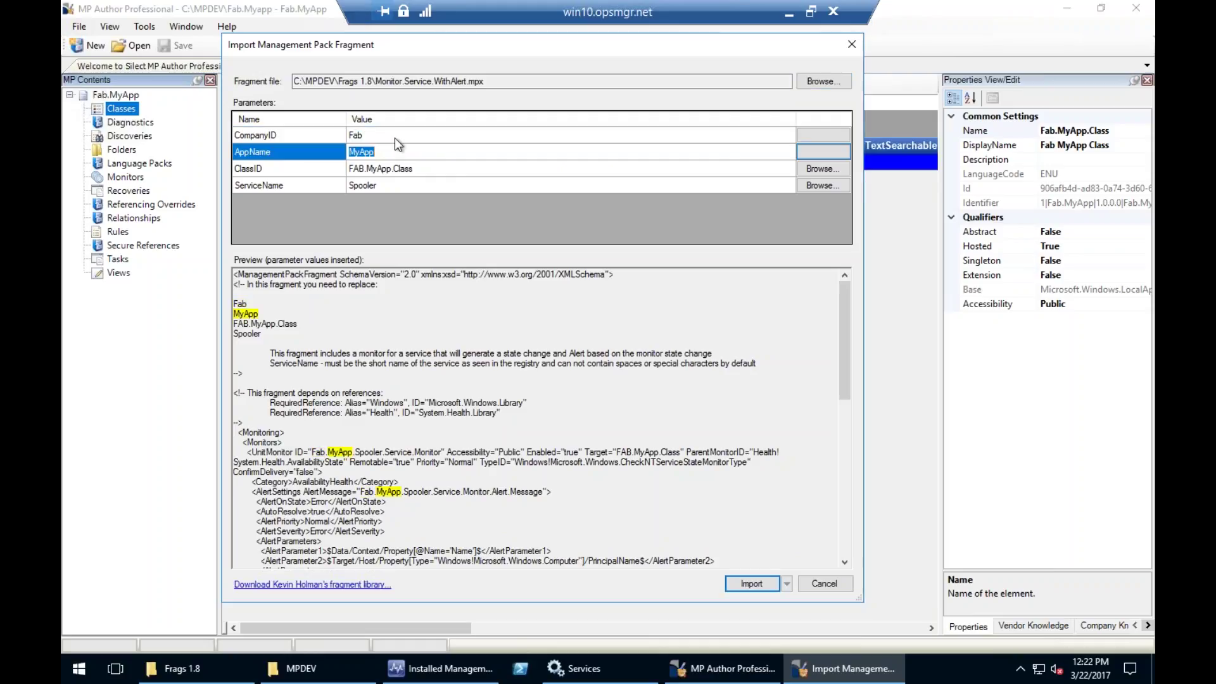
left_click(447, 169)
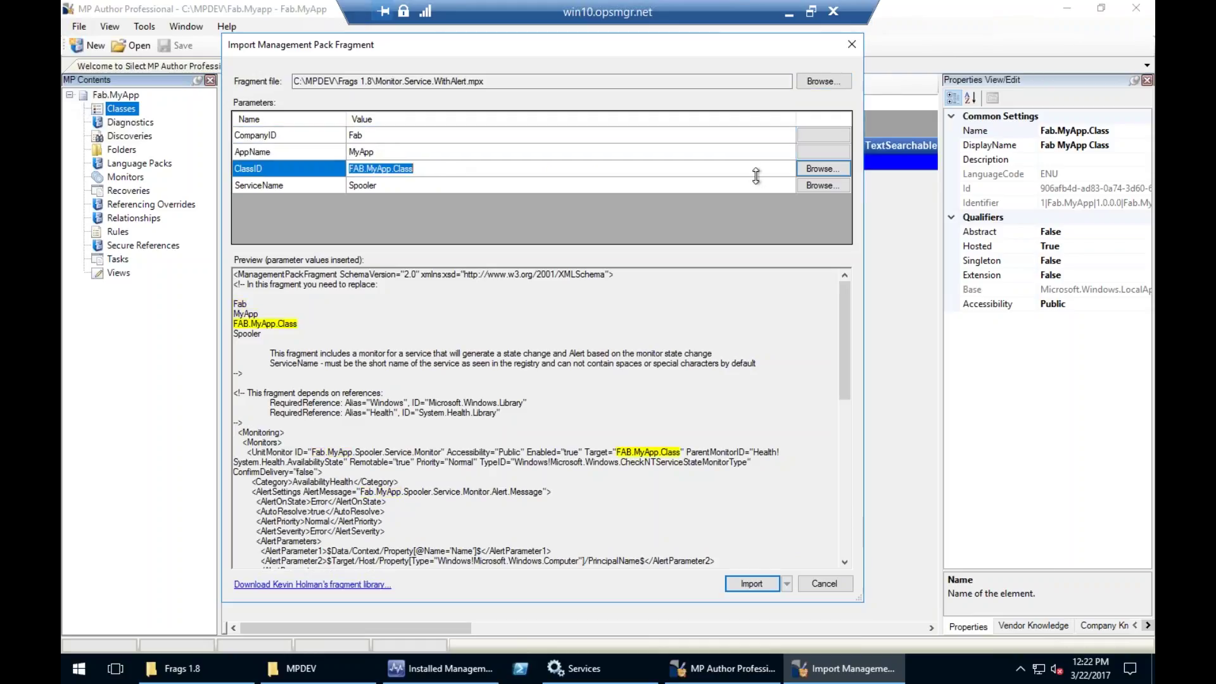
left_click(822, 168)
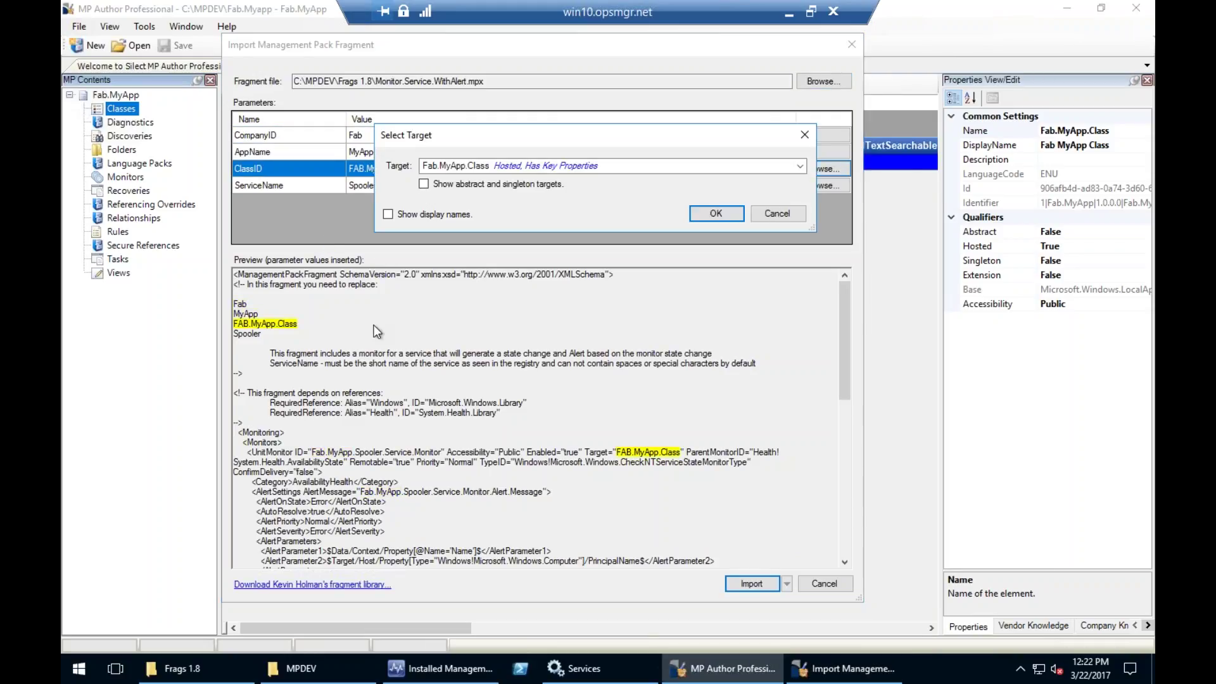
left_click(511, 165)
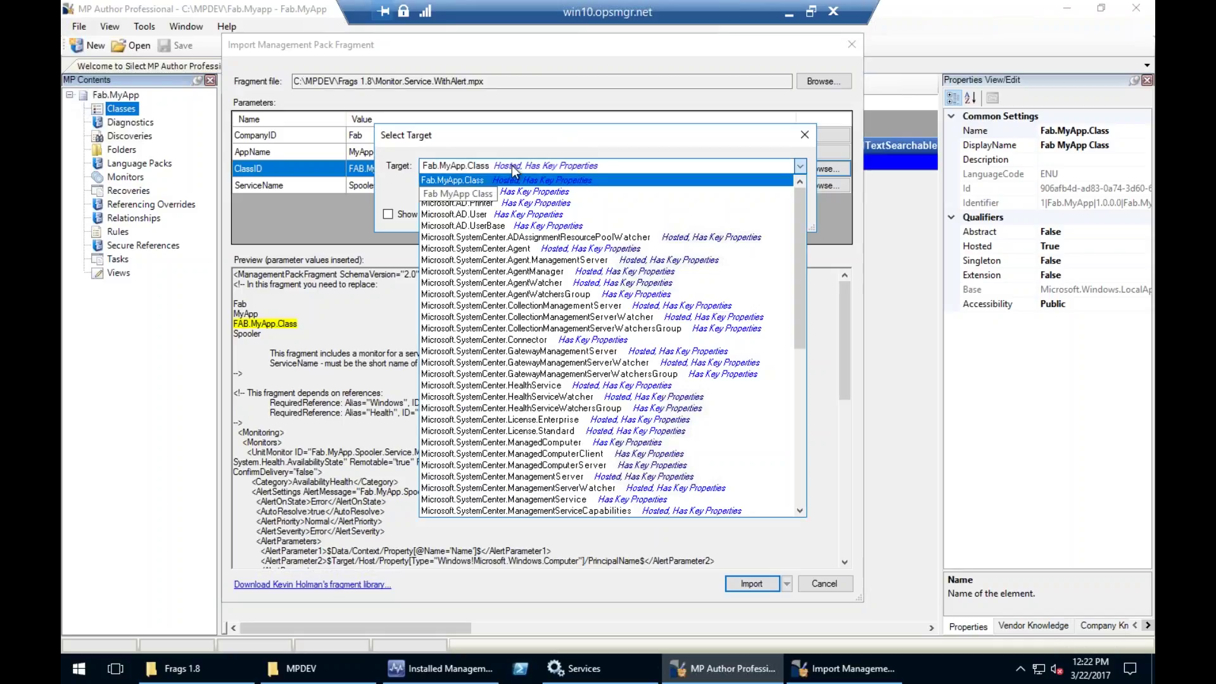
scroll(555, 358, "down", 10)
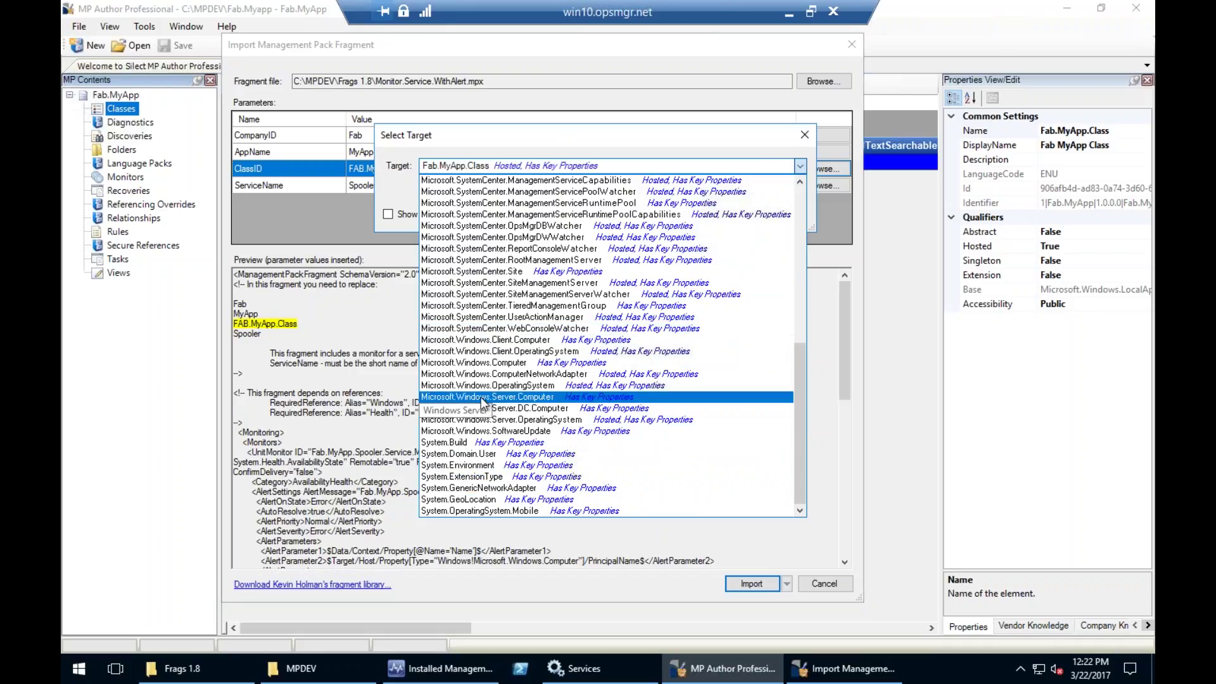
left_click(466, 419)
Choose Fab.MyApp.Class as the service monitor's target class and apply it to the ClassID parameter
left_click(617, 162)
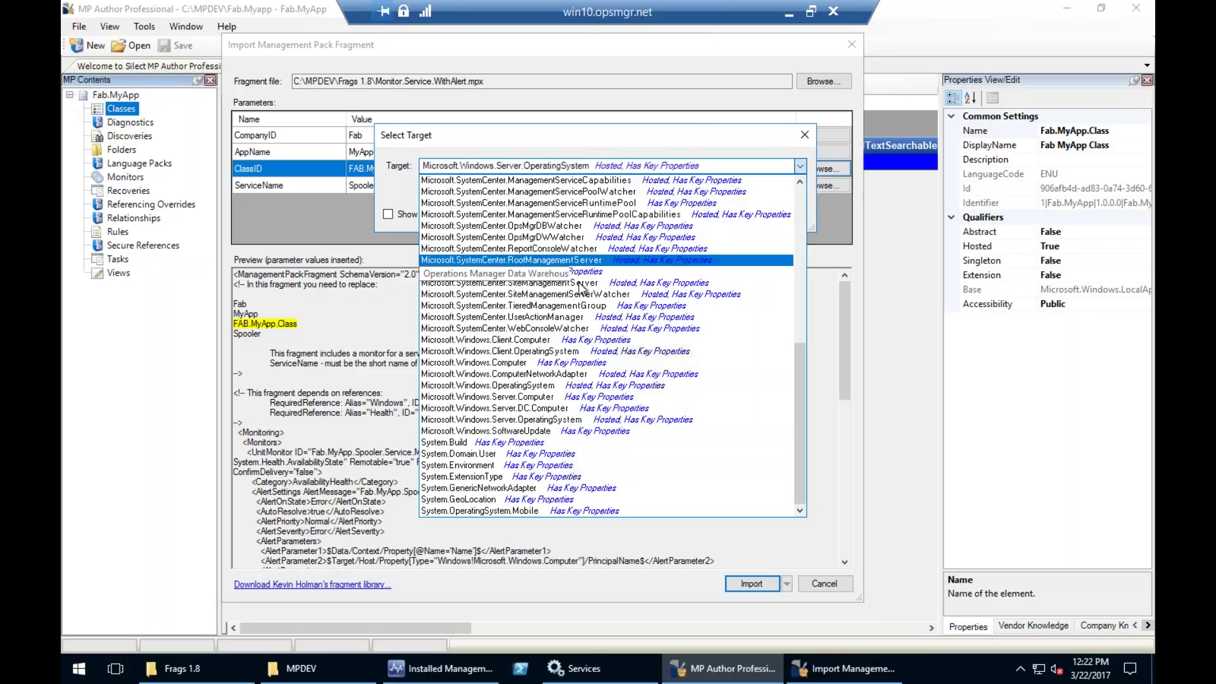
scroll(579, 313, "up", 10)
left_click(479, 183)
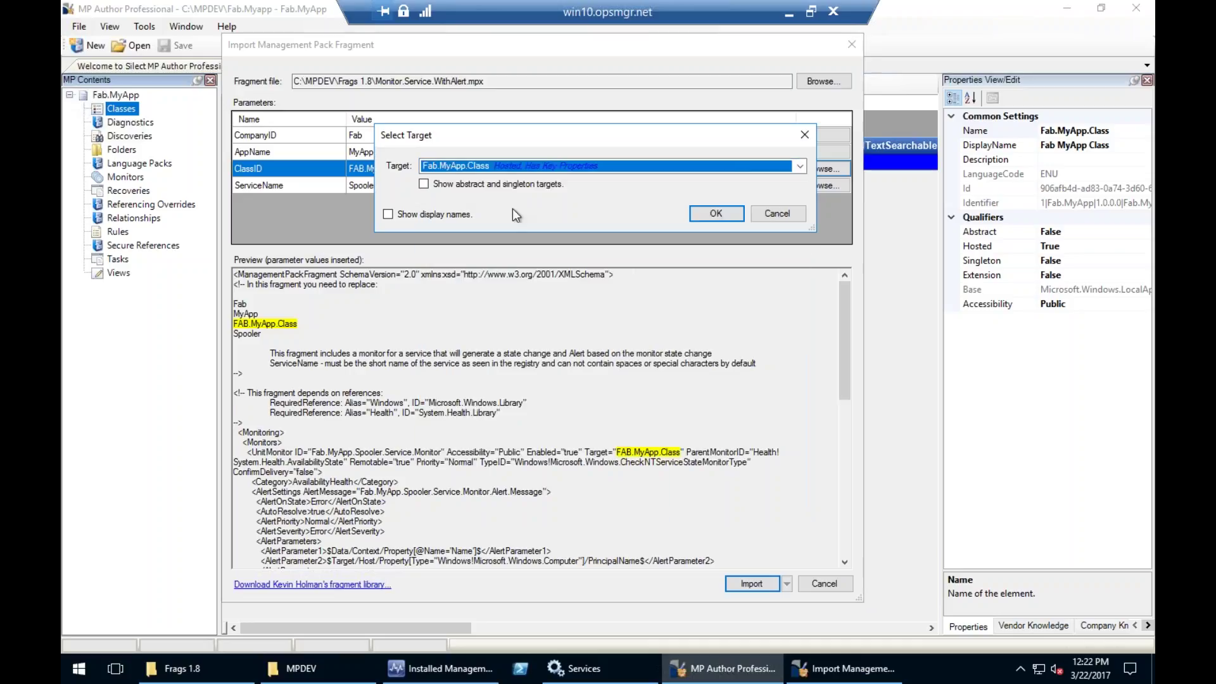
left_click(715, 213)
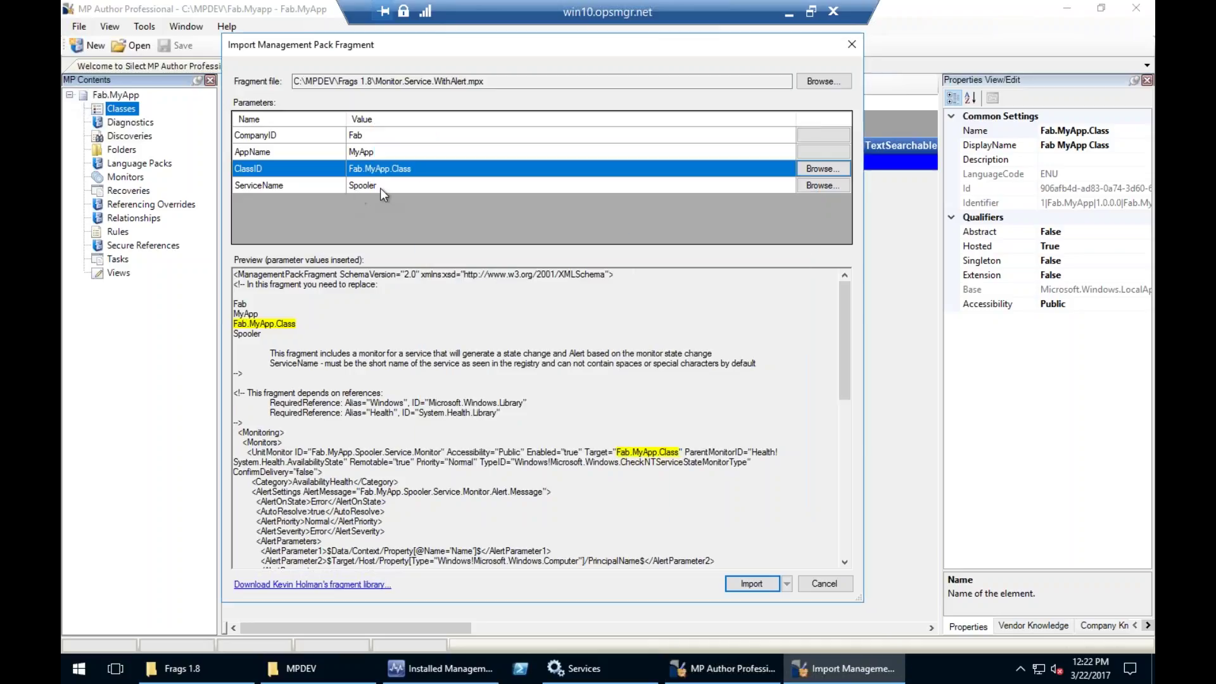
Set the ServiceName parameter to Spooler by picking the Print Spooler service from the WIN10 computer's service list
left_click(443, 187)
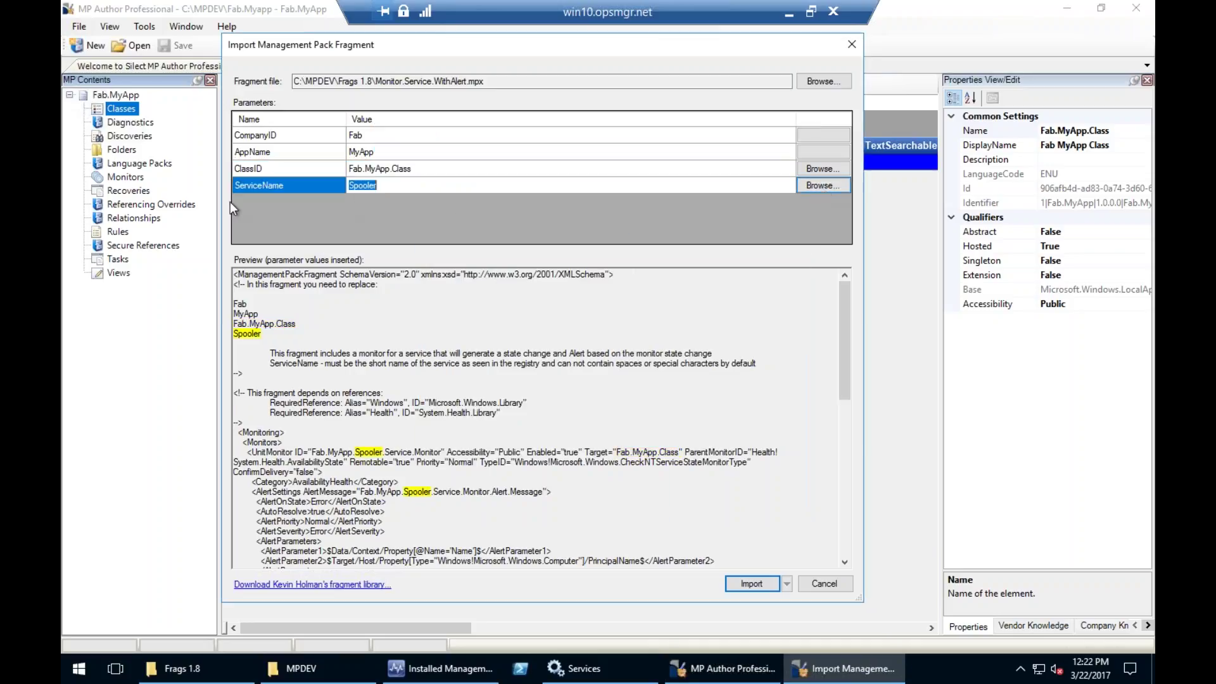
left_click(817, 187)
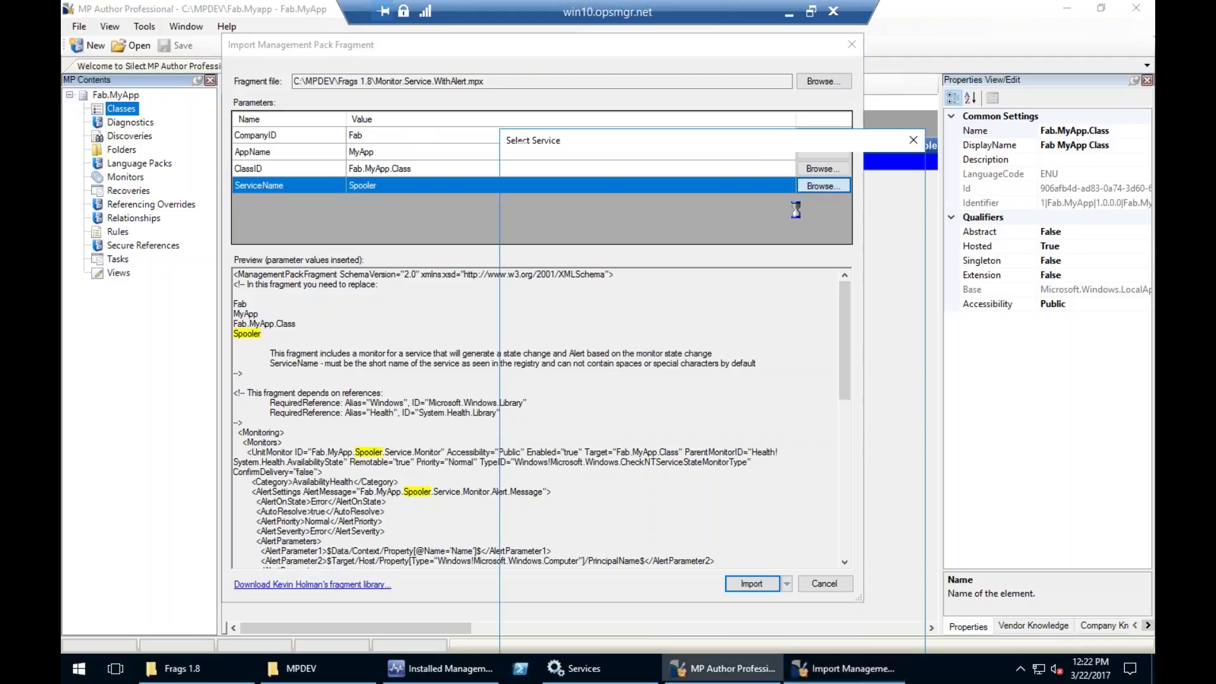
scroll(458, 279, "down", 5)
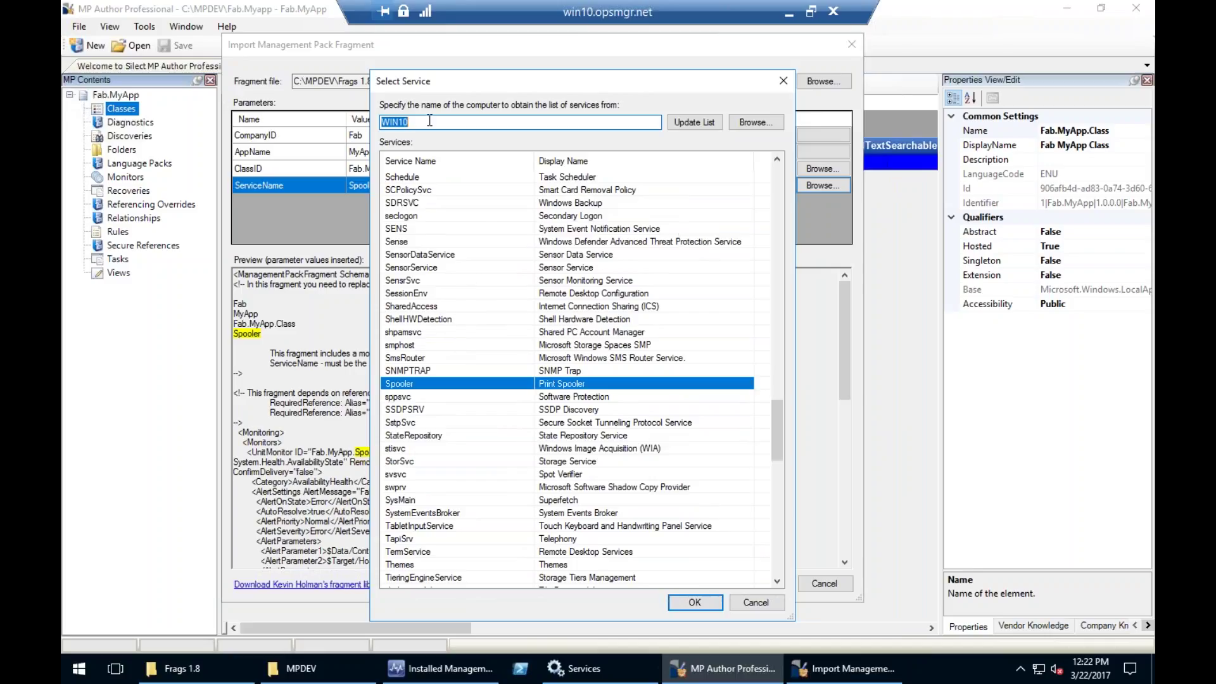
left_click(405, 382)
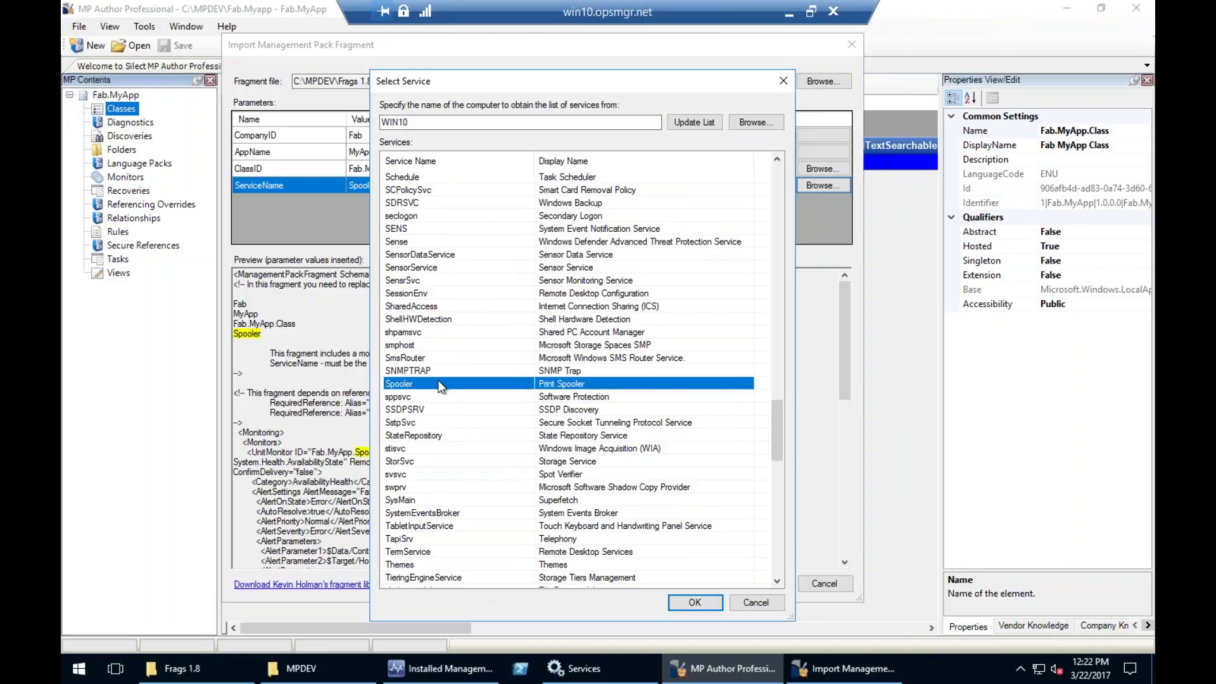
left_click(694, 603)
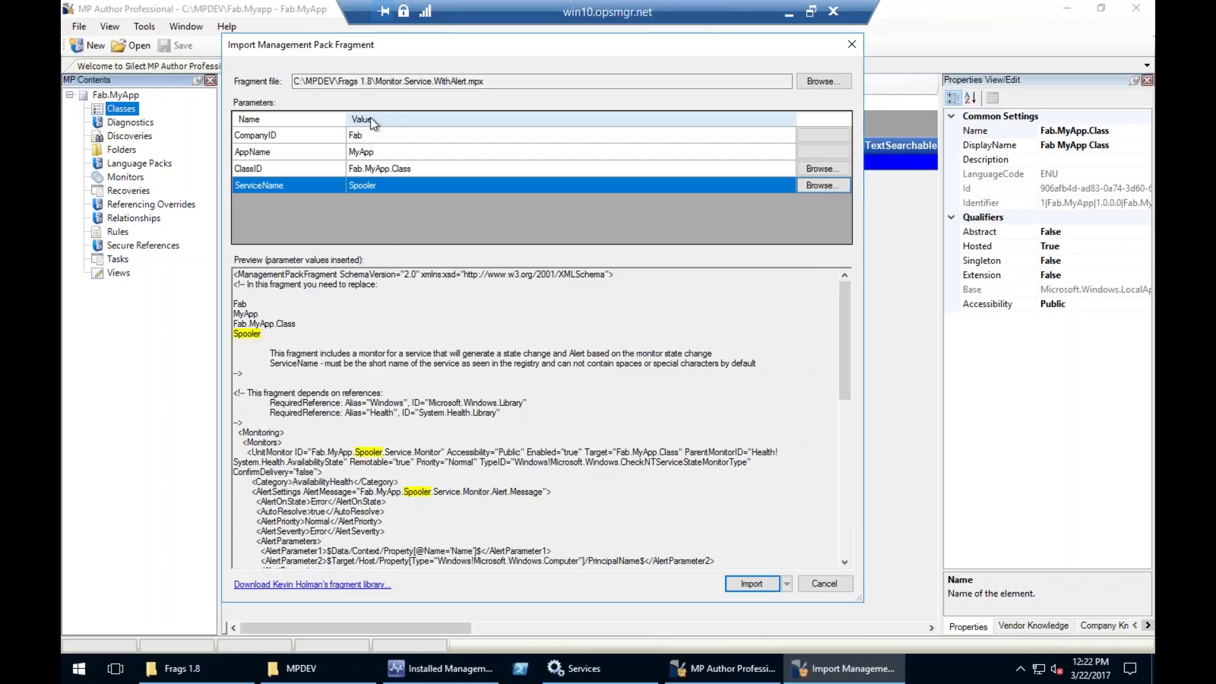
Check where ClassID and ServiceName are inserted in the preview, and import the service monitor fragment into the management pack
left_click(431, 168)
left_click(427, 185)
left_click(458, 168)
left_click(459, 184)
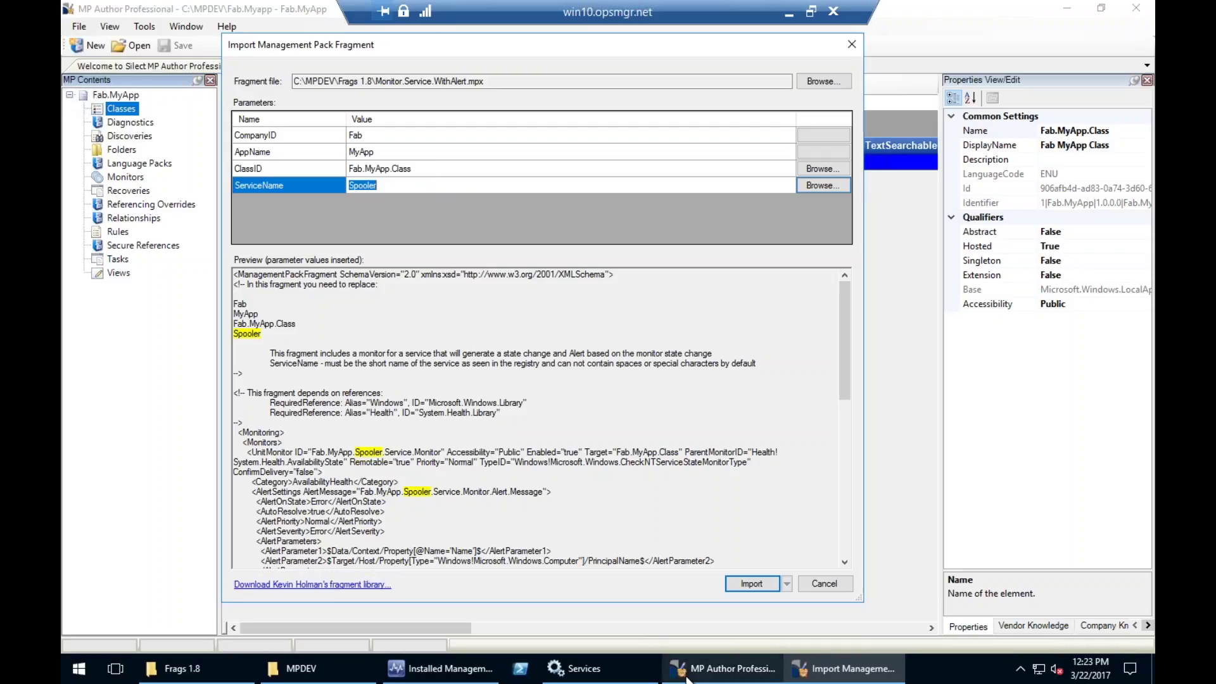
left_click(743, 573)
left_click(751, 583)
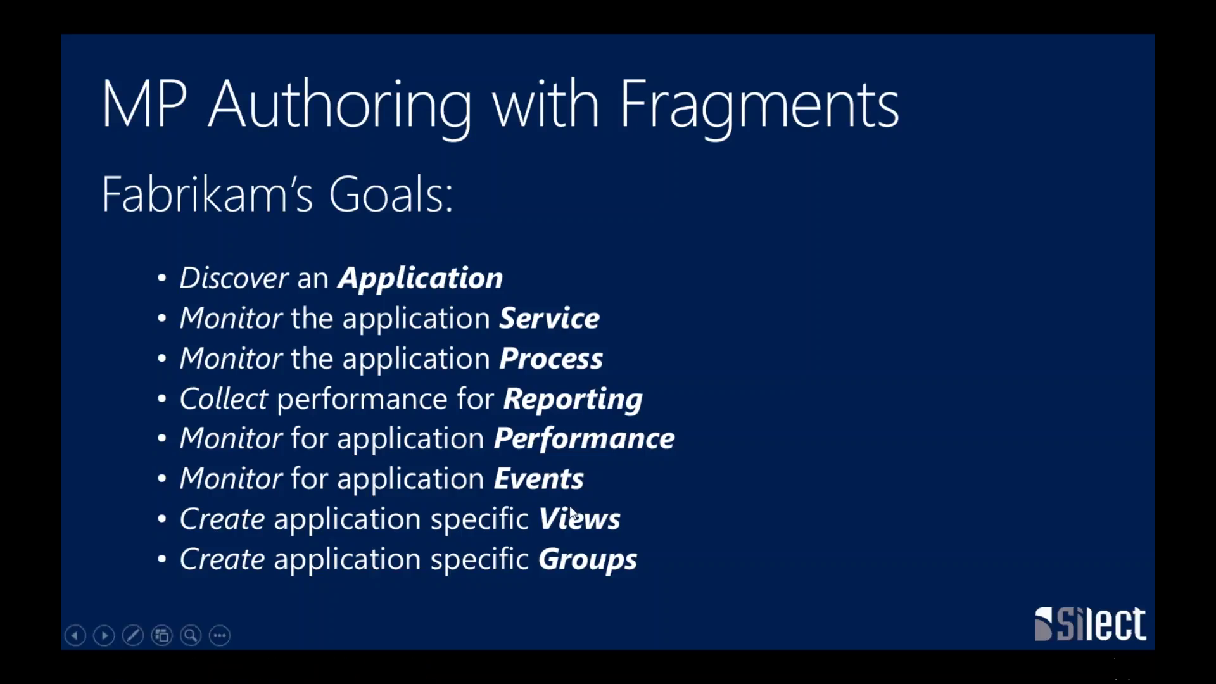
Start another fragment import and load Monitor.Process.mpx from the Frags 1.8 folder
key("alt+Tab")
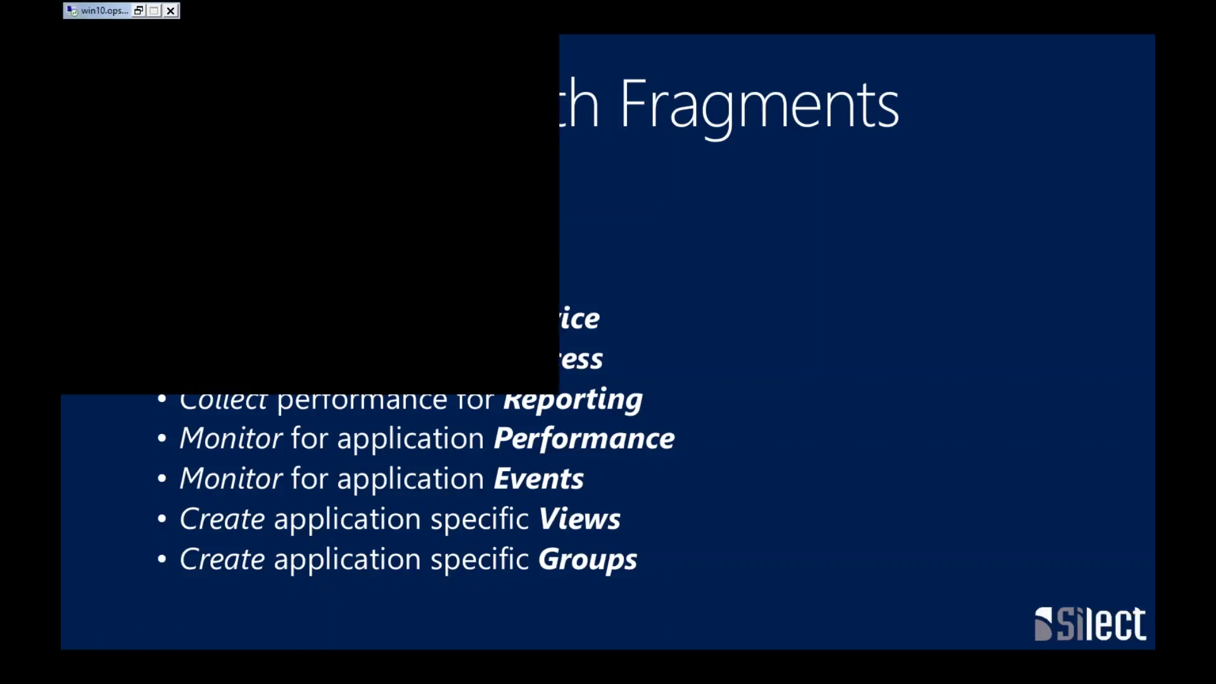
left_click(327, 79)
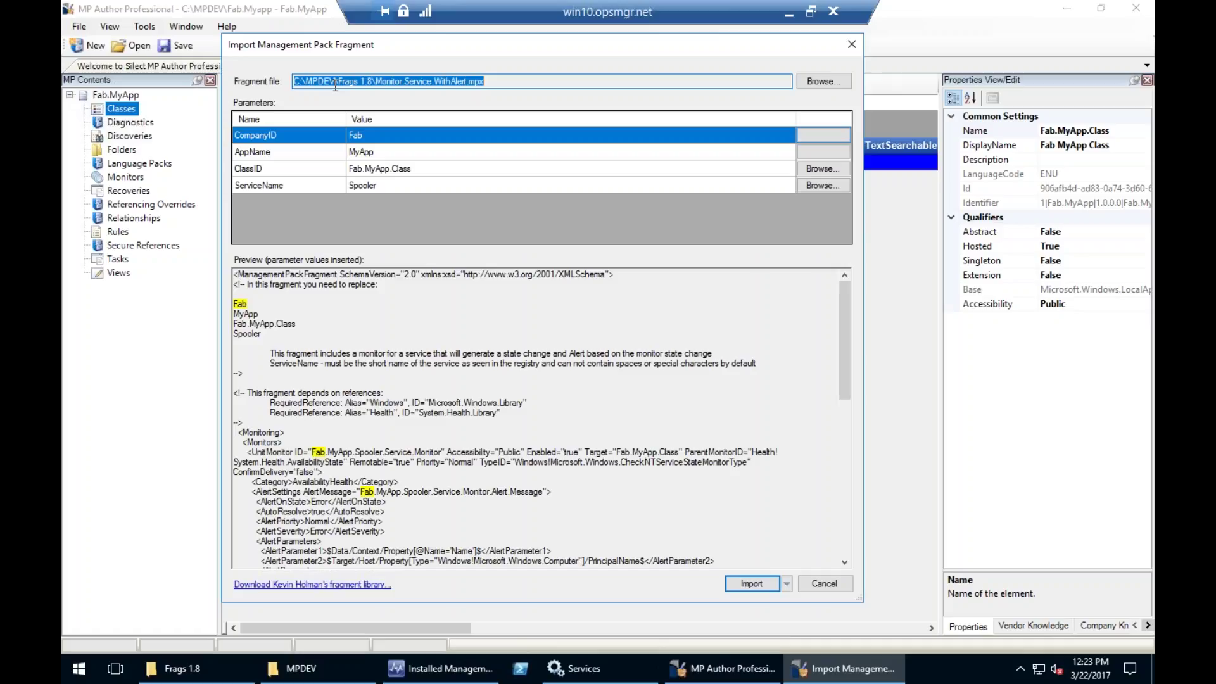
left_click(821, 82)
scroll(766, 260, "down", 2)
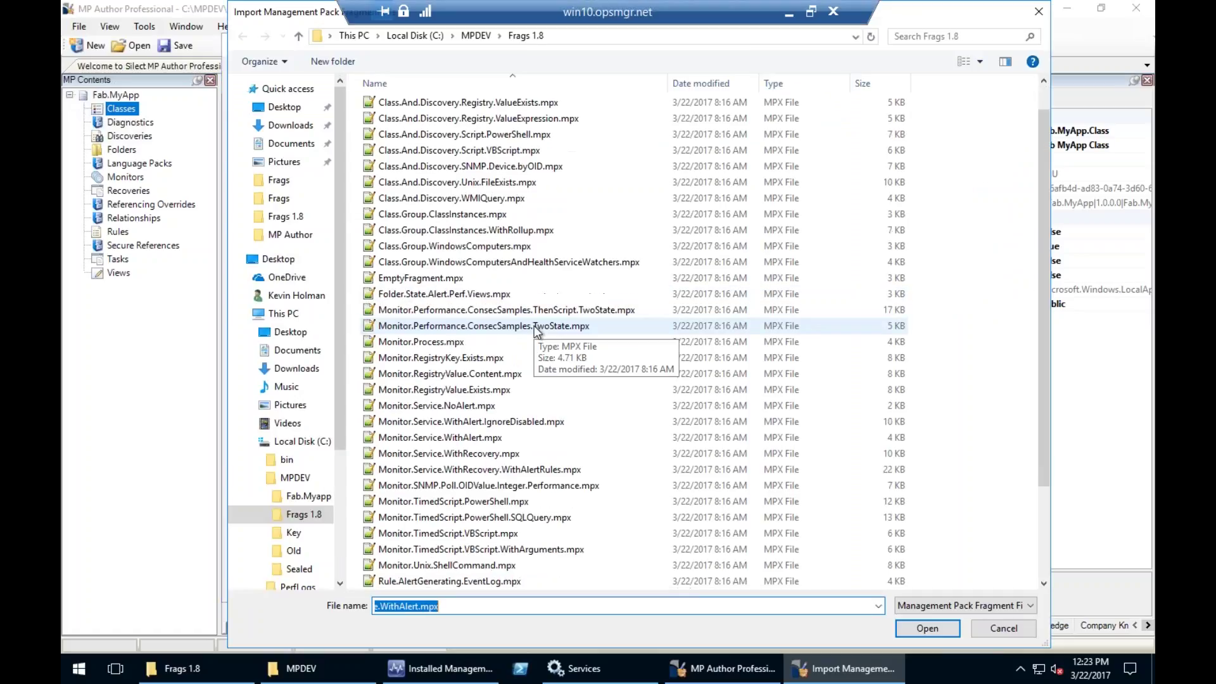
scroll(537, 331, "down", 2)
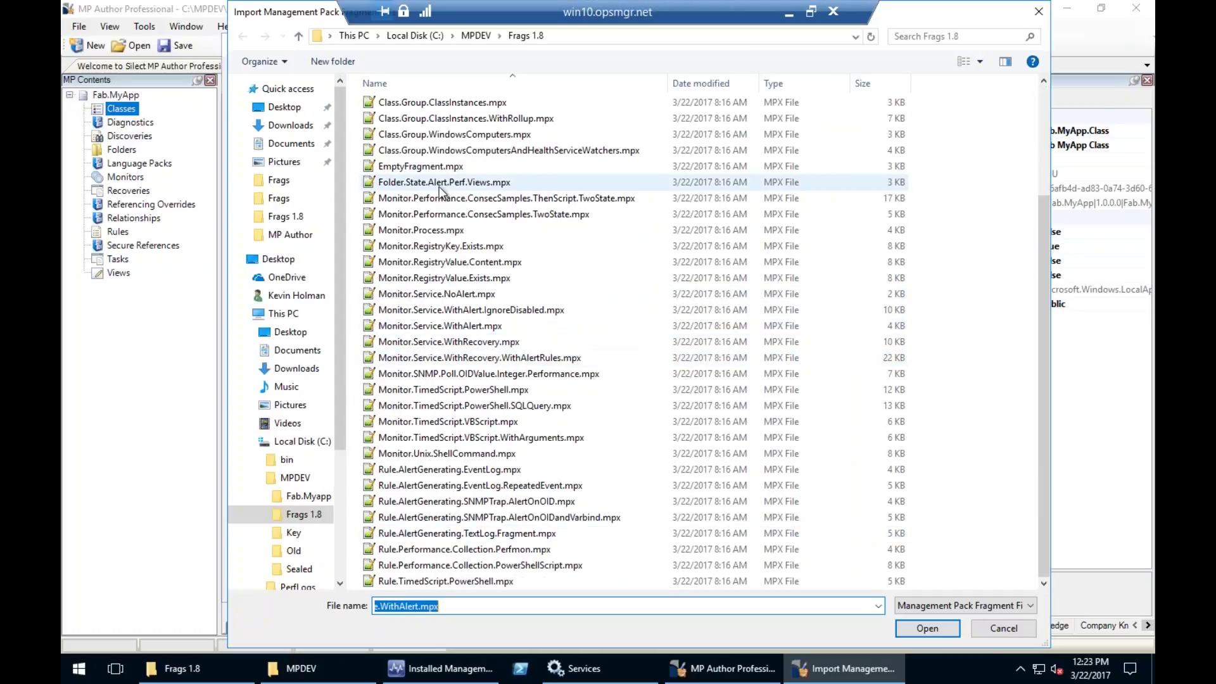
left_click(414, 231)
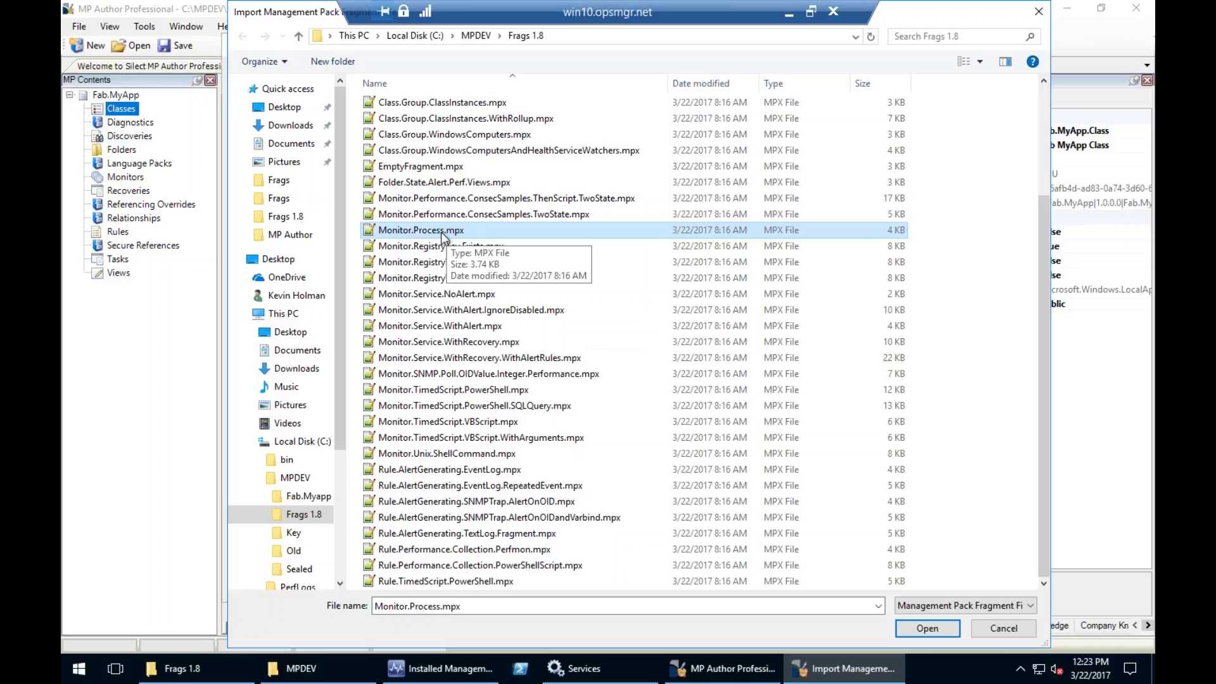
left_click(921, 627)
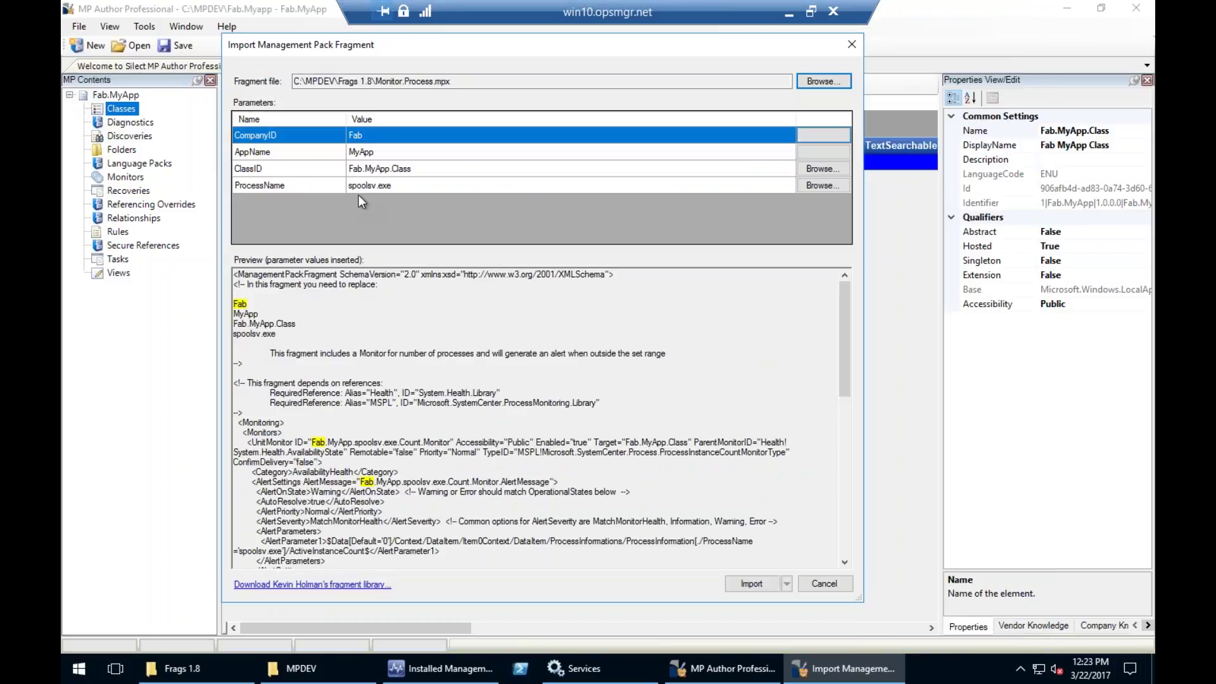
Review the process monitor's parameters in the preview and set ProcessName to spoolsv.exe by picking it from the WIN10 process list
left_click(380, 134)
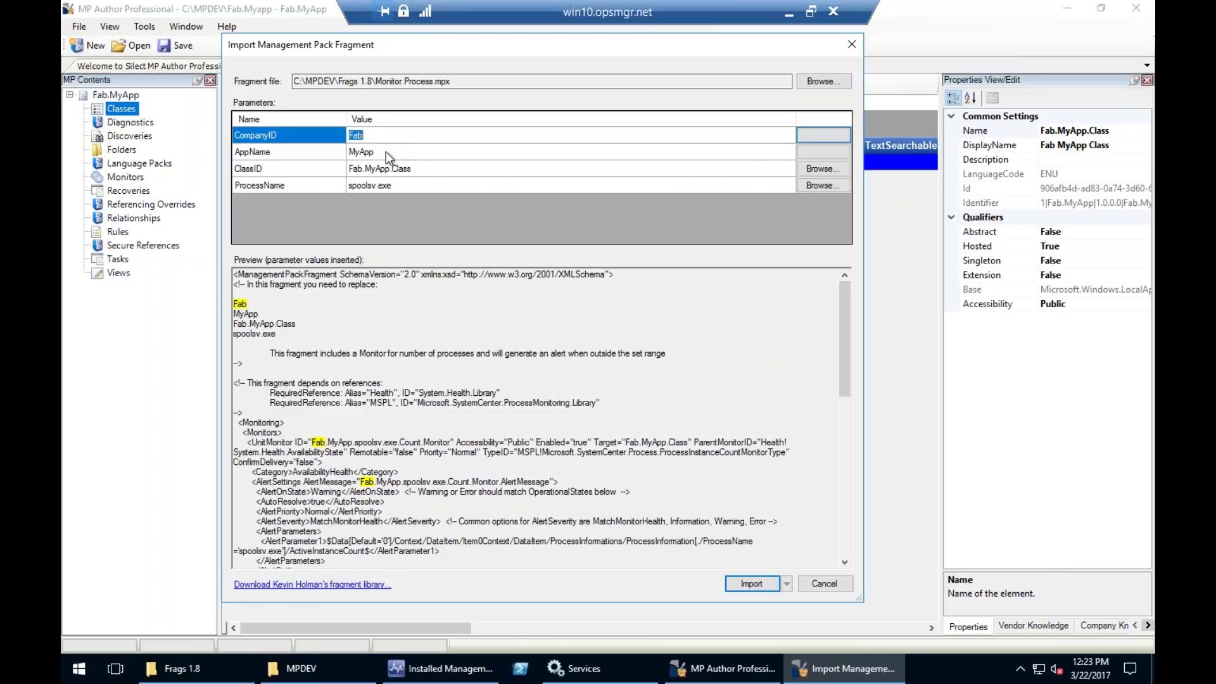
left_click(385, 151)
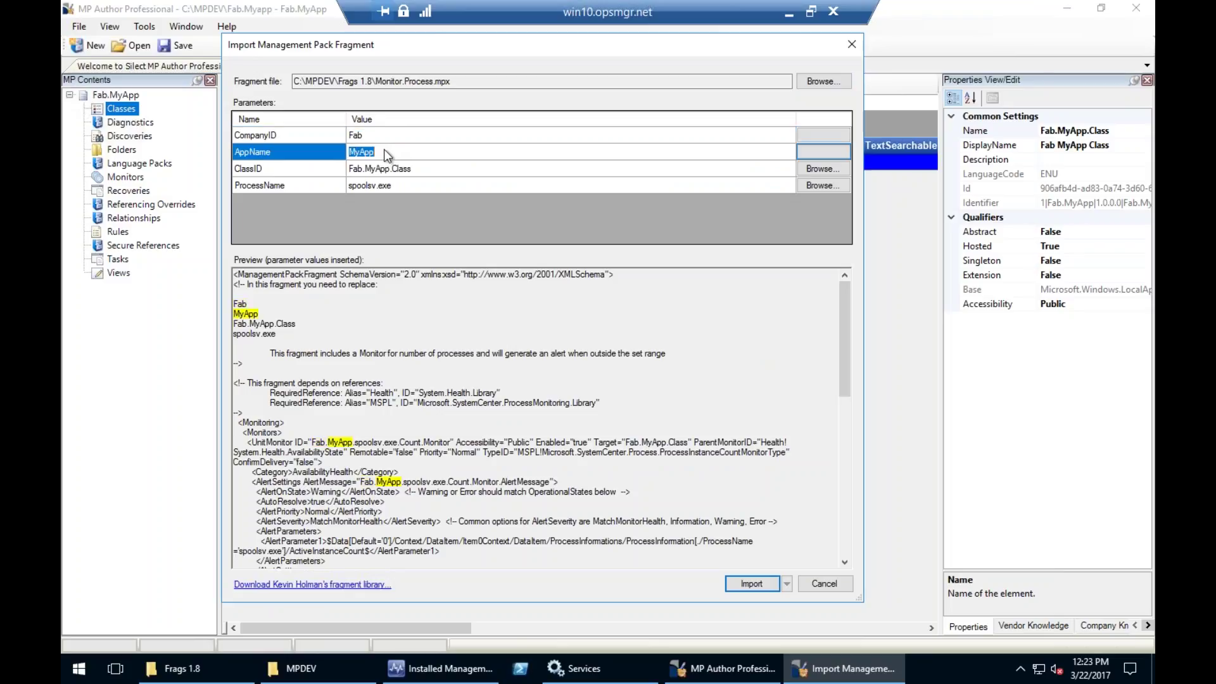
left_click(458, 173)
left_click(545, 186)
left_click(823, 185)
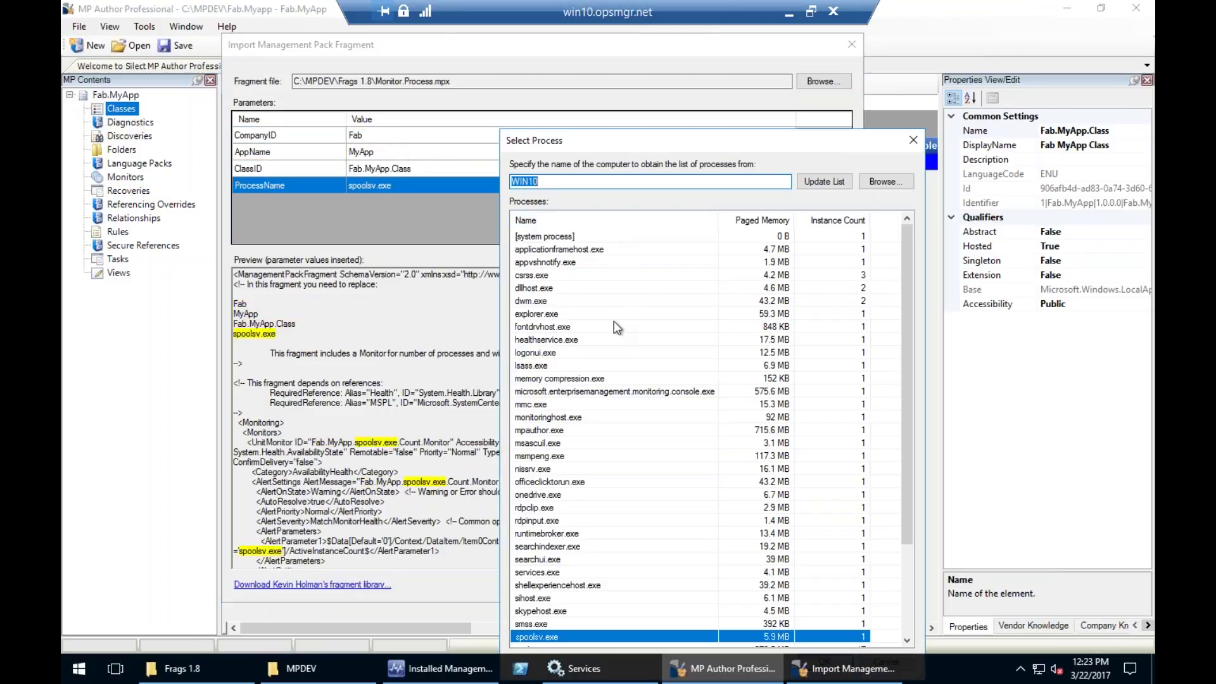
scroll(582, 278, "down", 3)
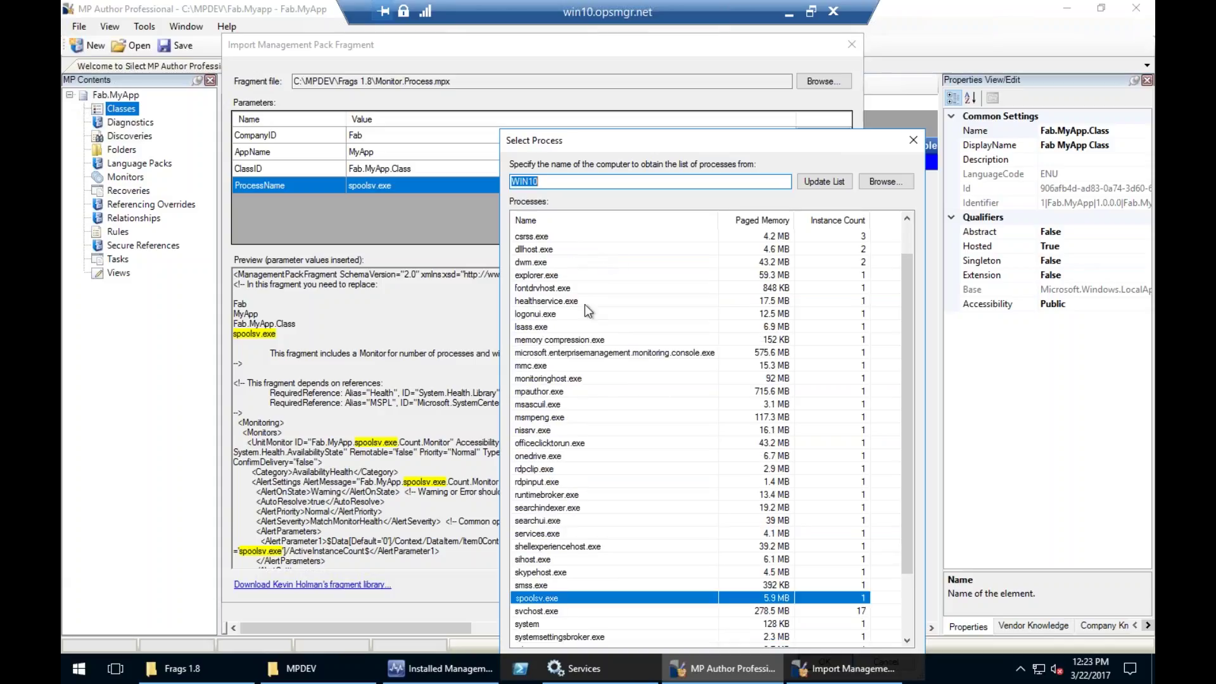
left_click(553, 524)
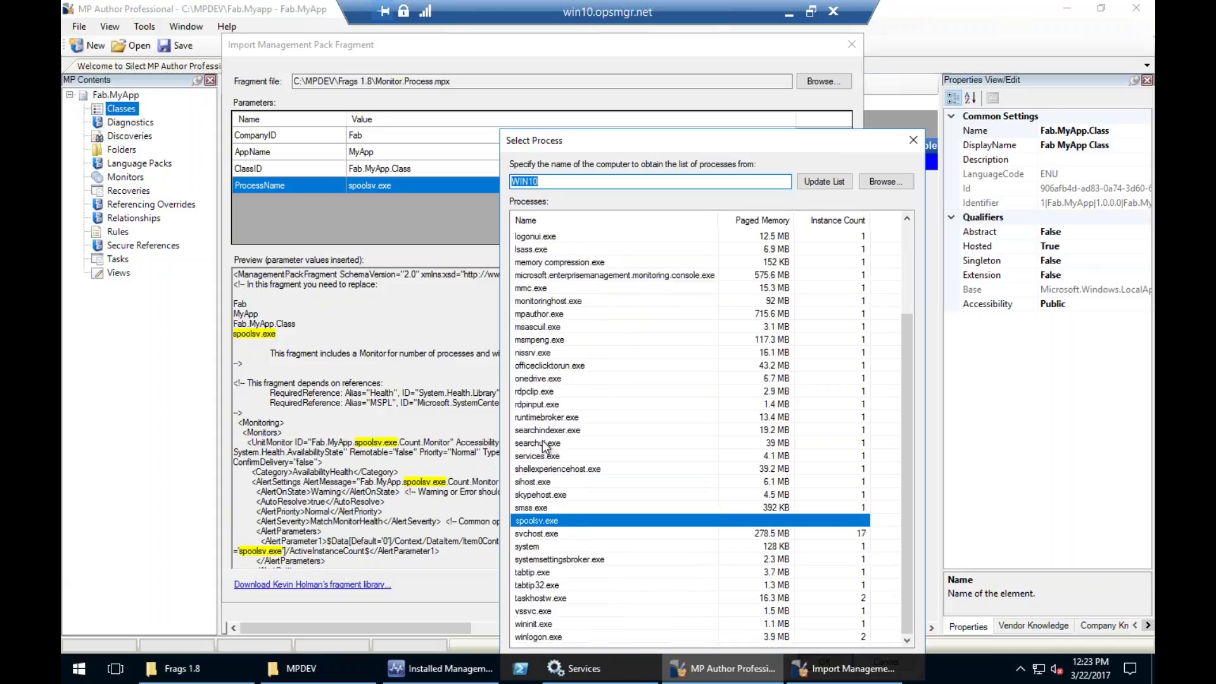
double_click(553, 517)
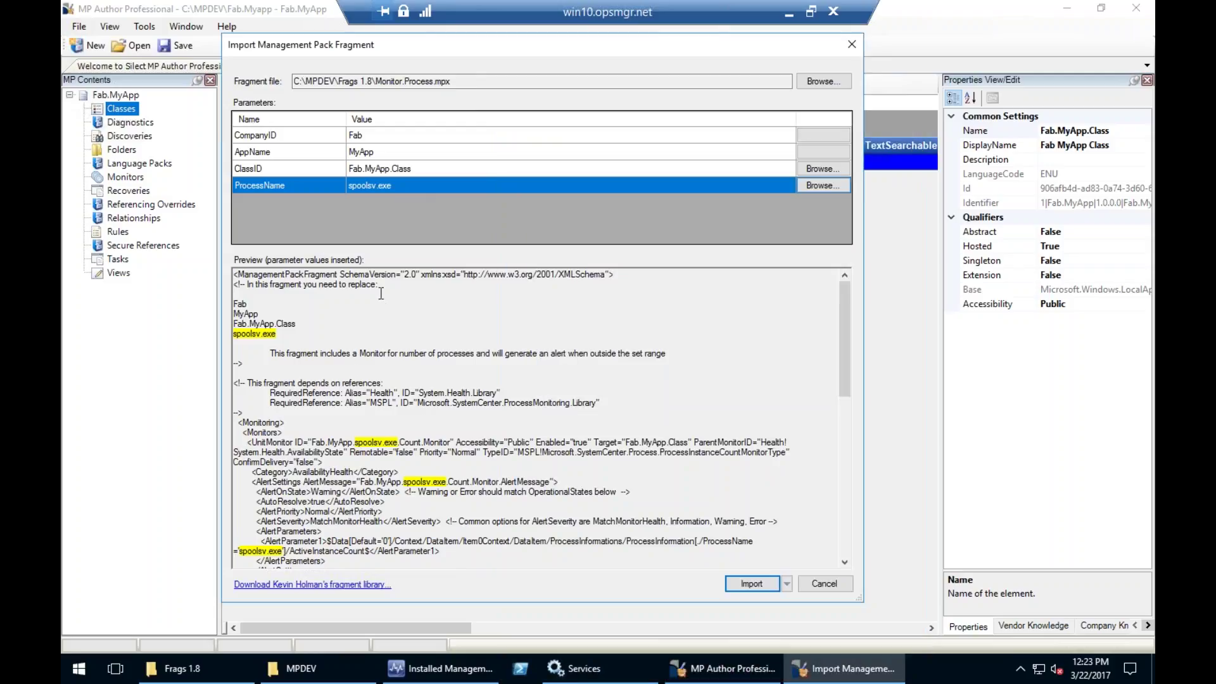
Review the rest of the preview and import the process monitor fragment, adding the missing Microsoft.SystemCenter.ProcessMonitoring.Library reference
scroll(383, 297, "down", 6)
scroll(452, 373, "down", 6)
left_click(751, 584)
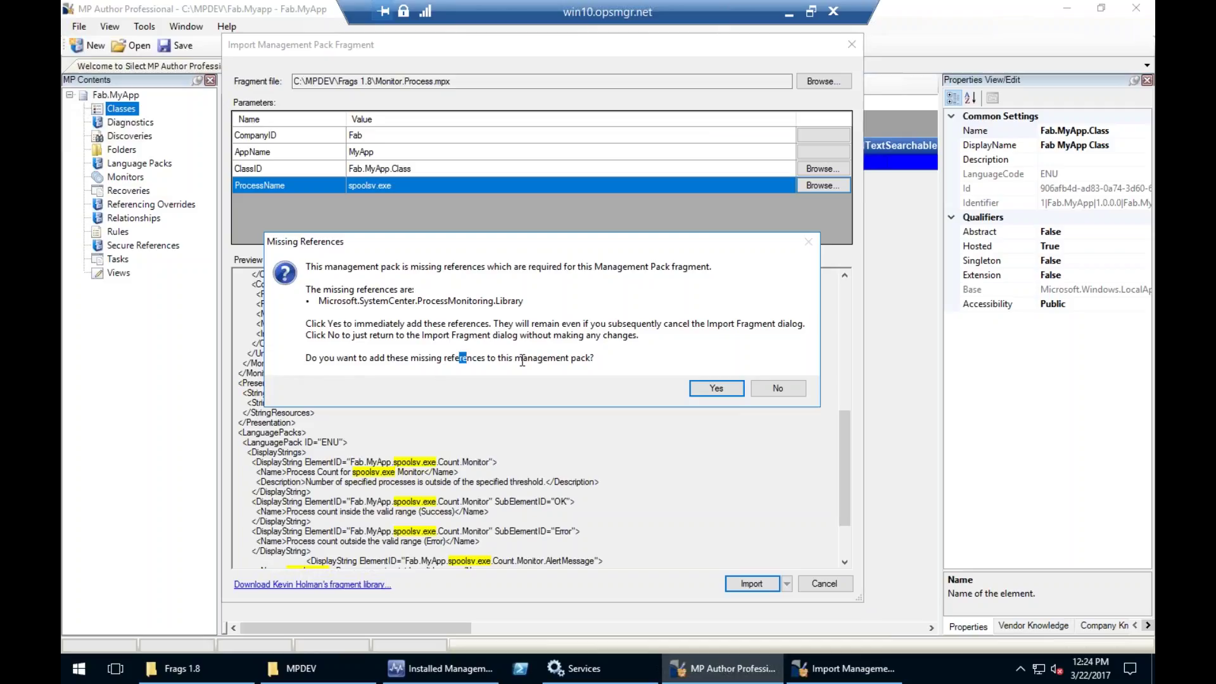
left_click(703, 388)
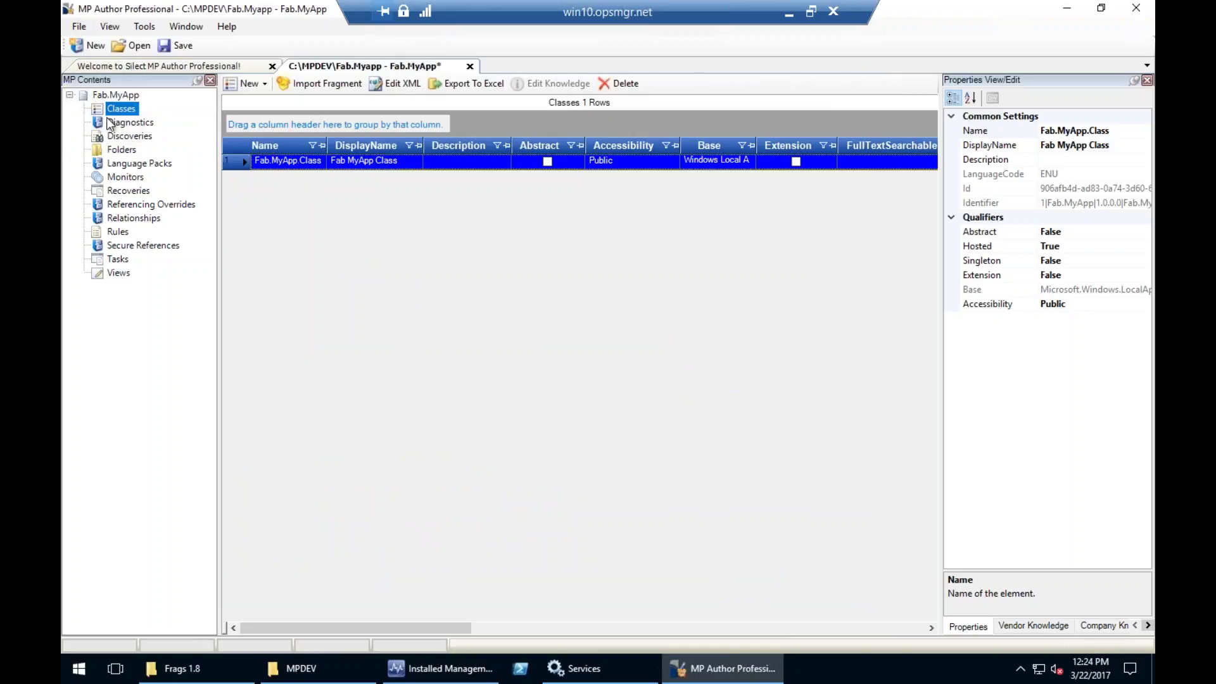
Examine the service and process monitors in the pack's monitor list, widening the DisplayName column to read their full names
left_click(124, 177)
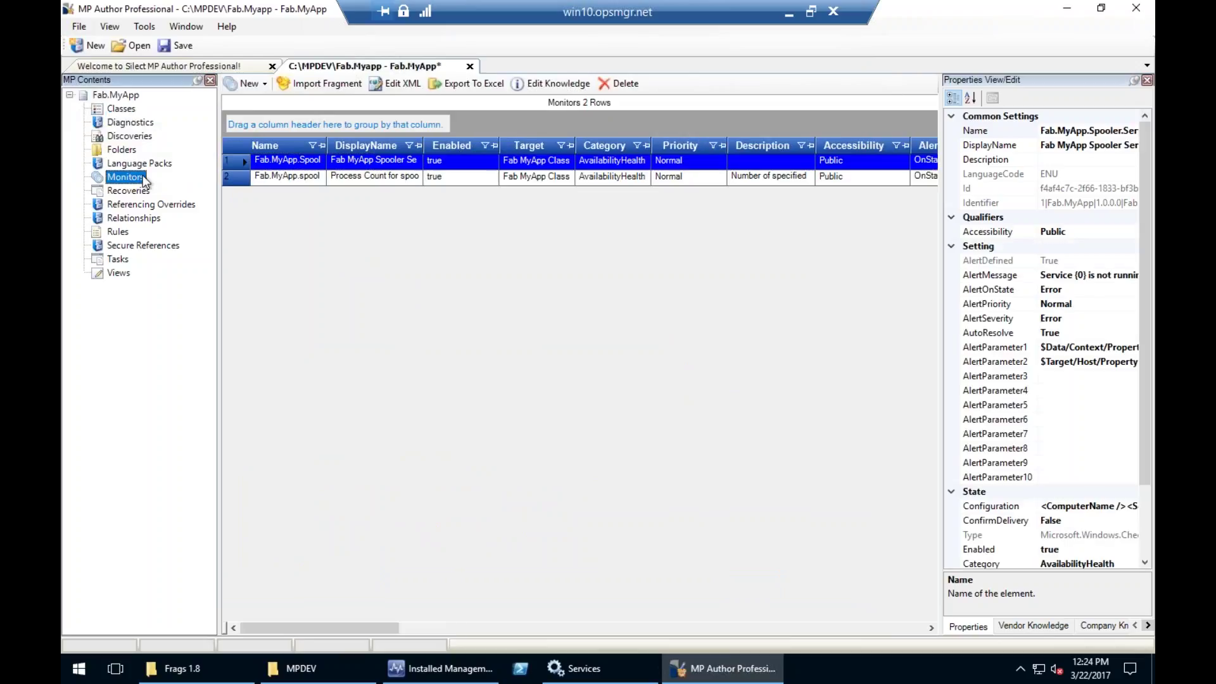
left_click_drag(420, 148, 478, 148)
left_click(424, 178)
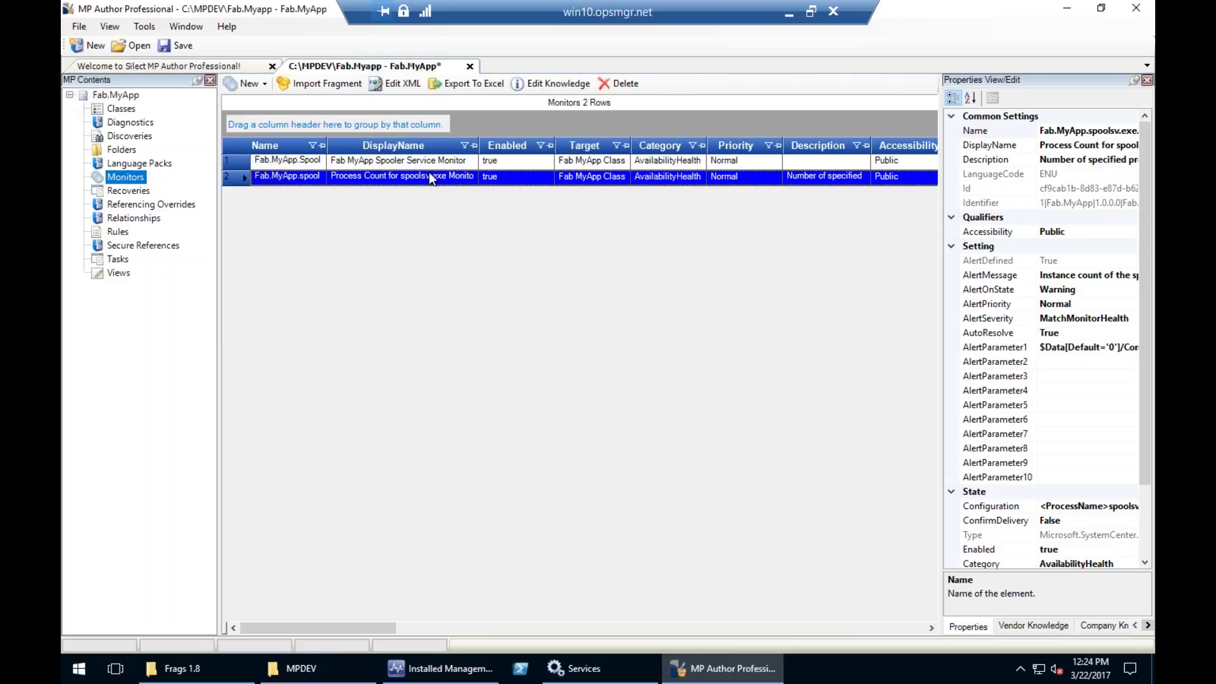
left_click(482, 142)
left_click_drag(478, 141, 523, 141)
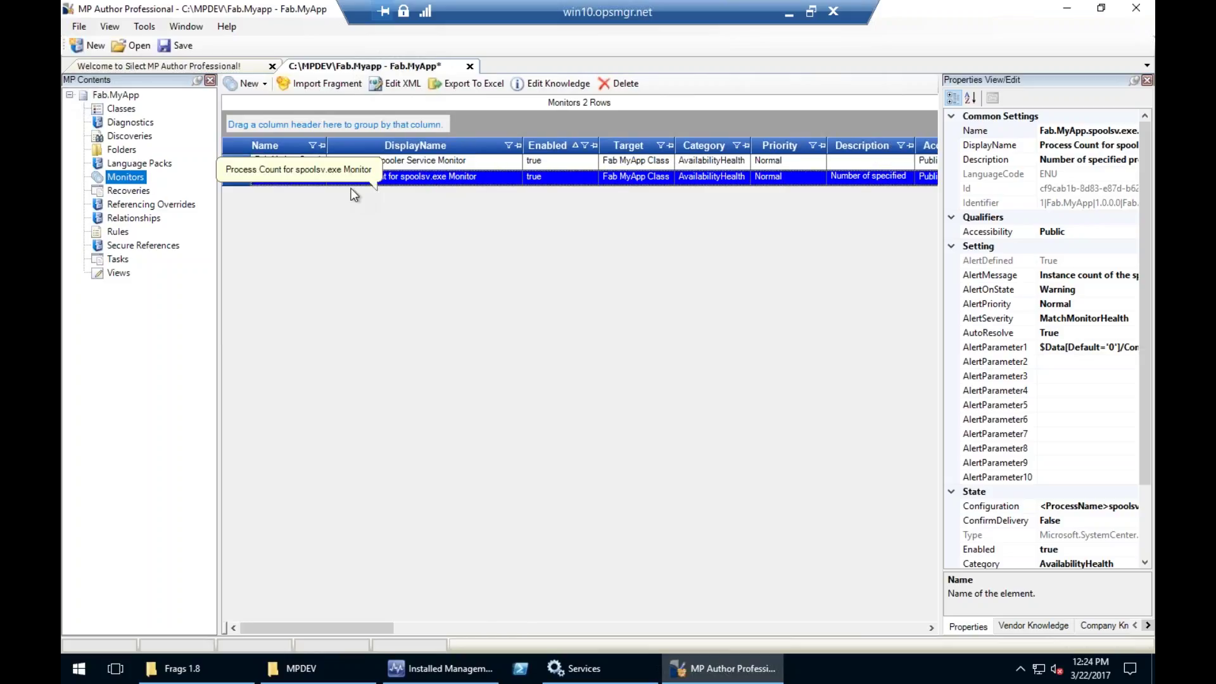
key("Up")
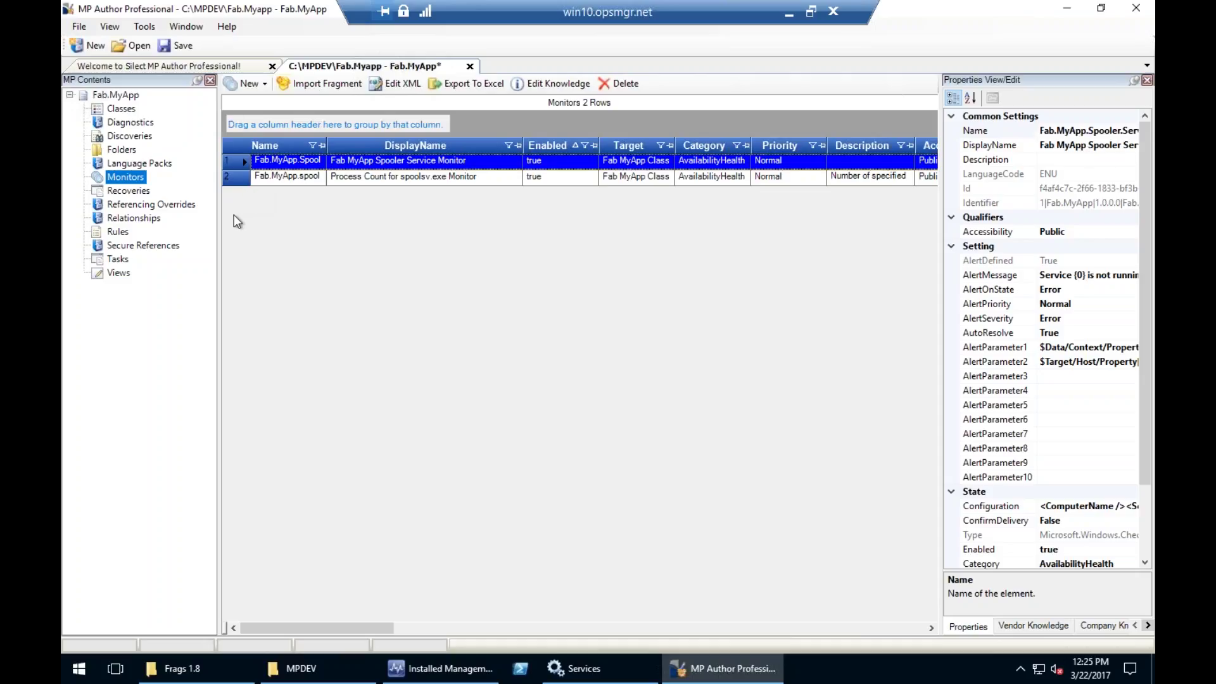
Start a fragment import for the pack's rules and load Rule.Performance.Collection.Perfmon.mpx from the Frags 1.8 folder
left_click(118, 231)
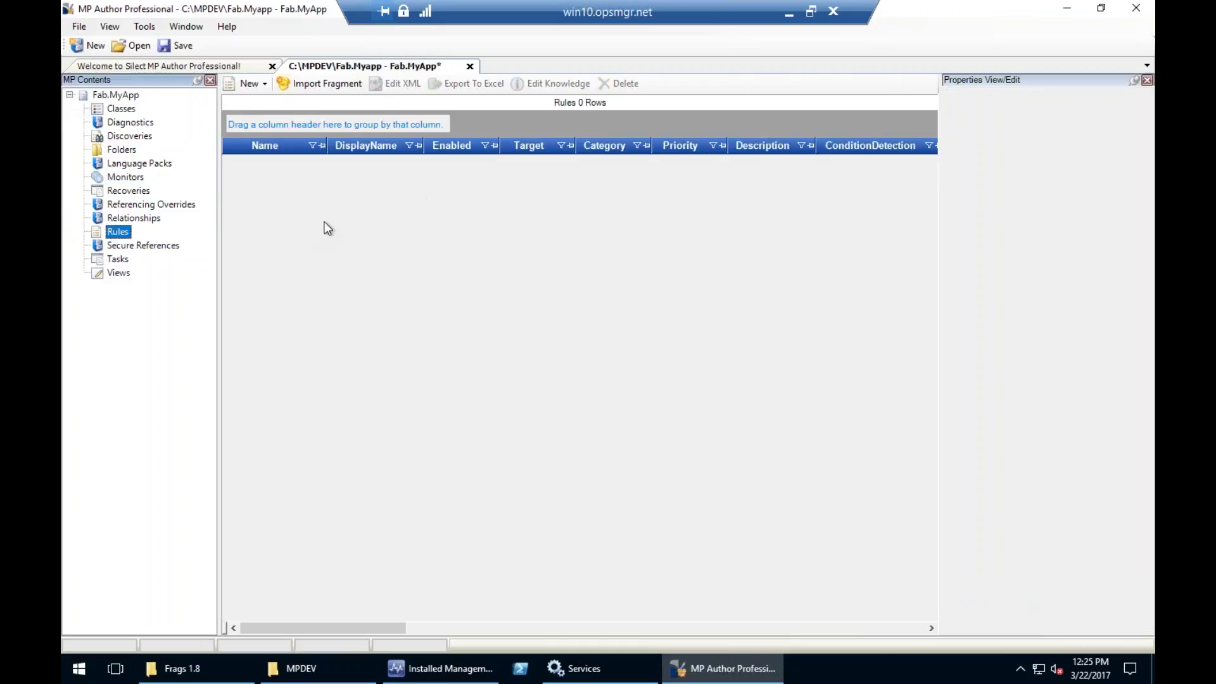
left_click(299, 81)
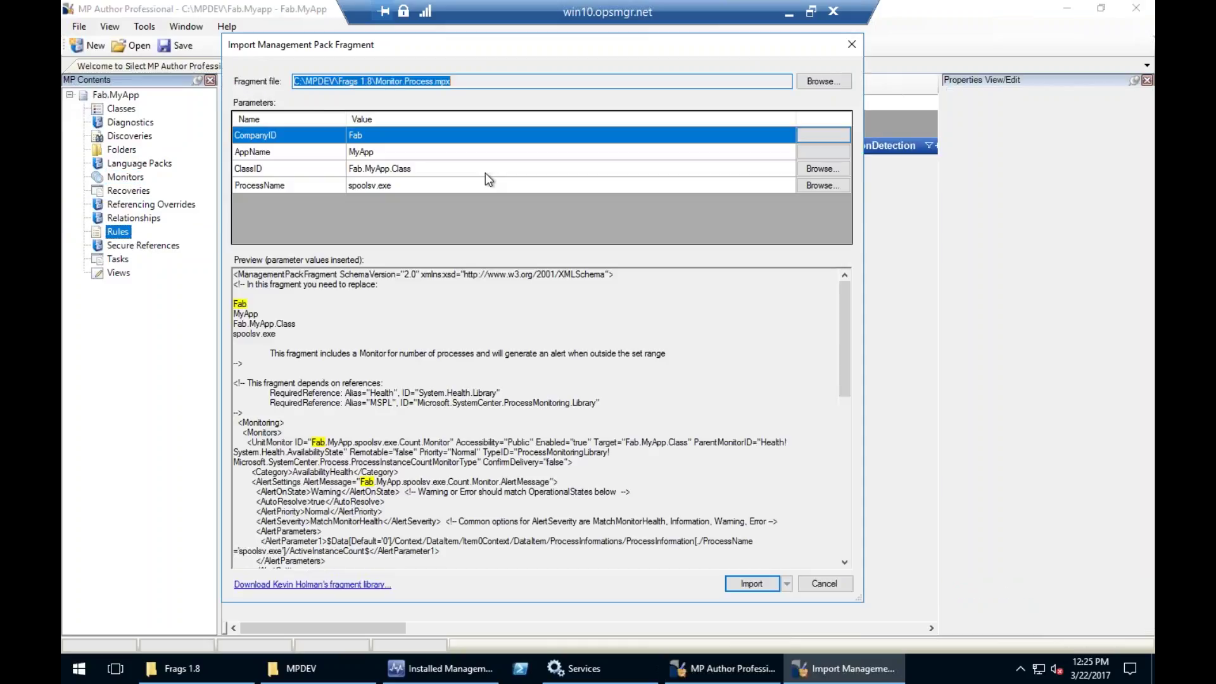
left_click(822, 81)
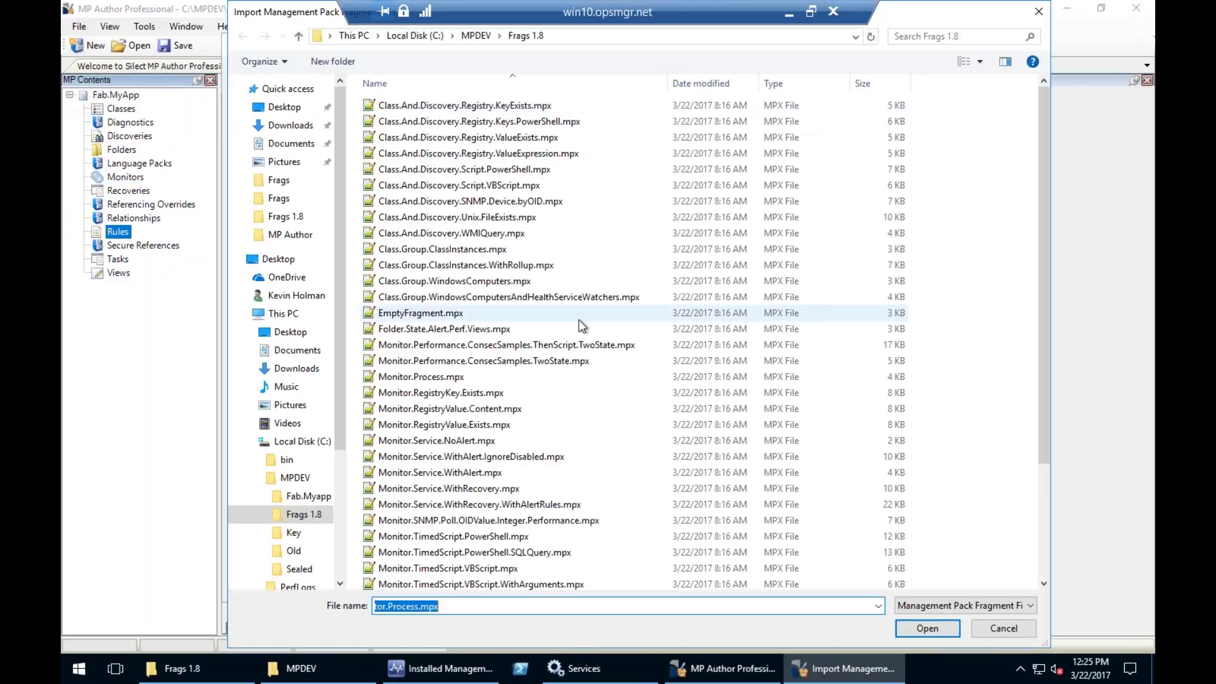
scroll(581, 326, "down", 3)
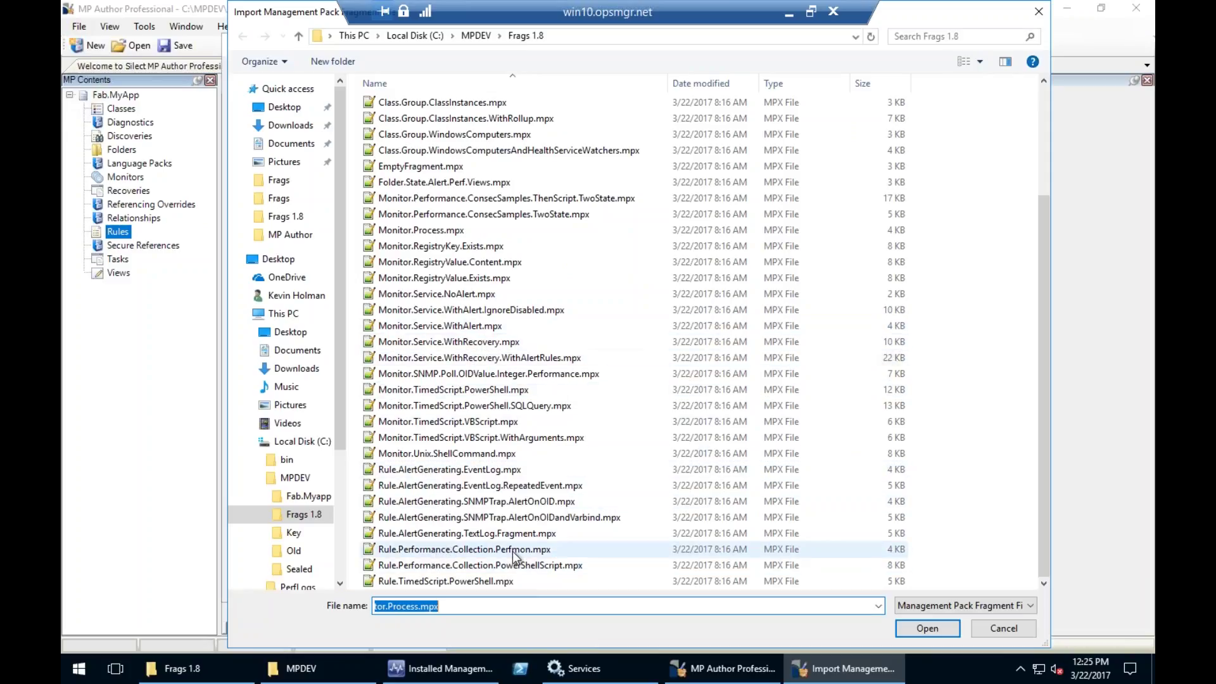
left_click(470, 550)
left_click(915, 627)
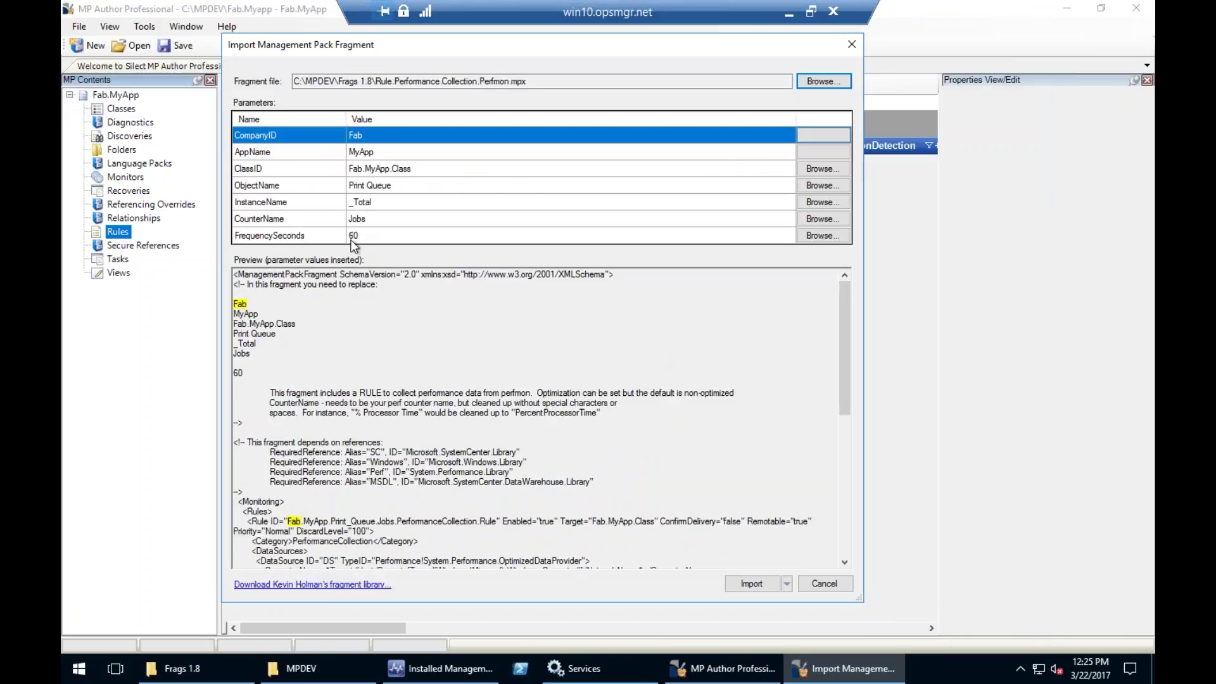
Review the rule's parameters and choose the WIN10 performance counter with object Print Queue, instance _Total and counter Jobs
left_click(371, 135)
left_click(383, 153)
left_click(413, 168)
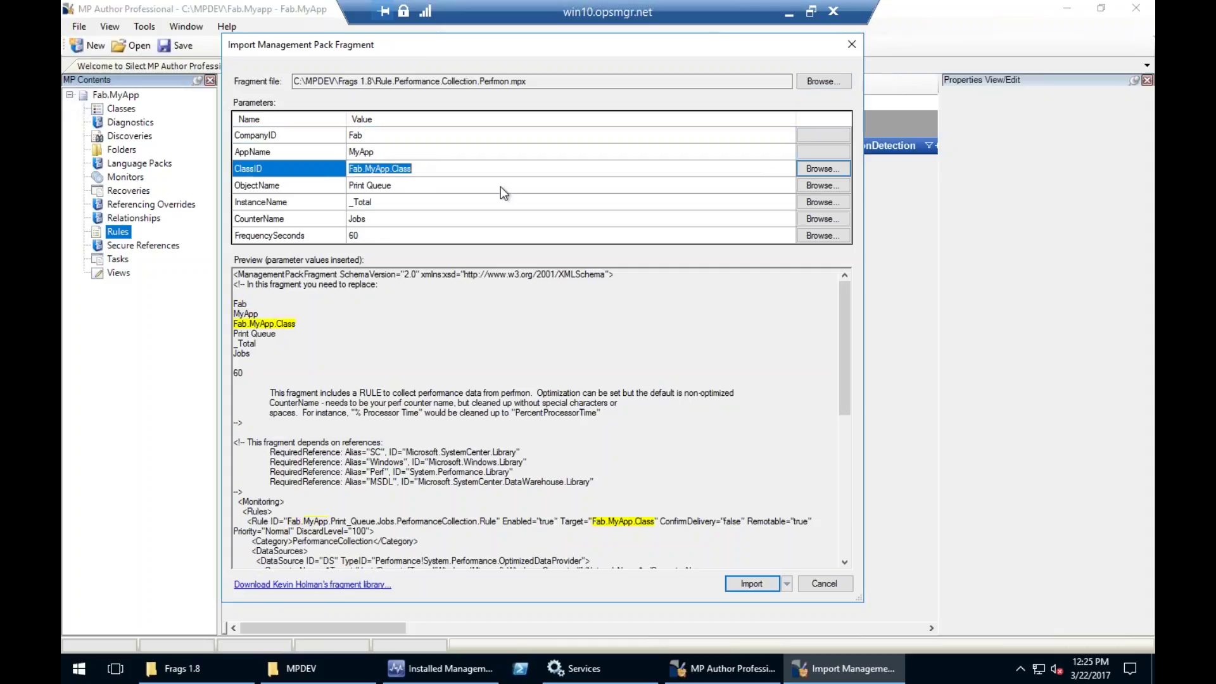
left_click(417, 186)
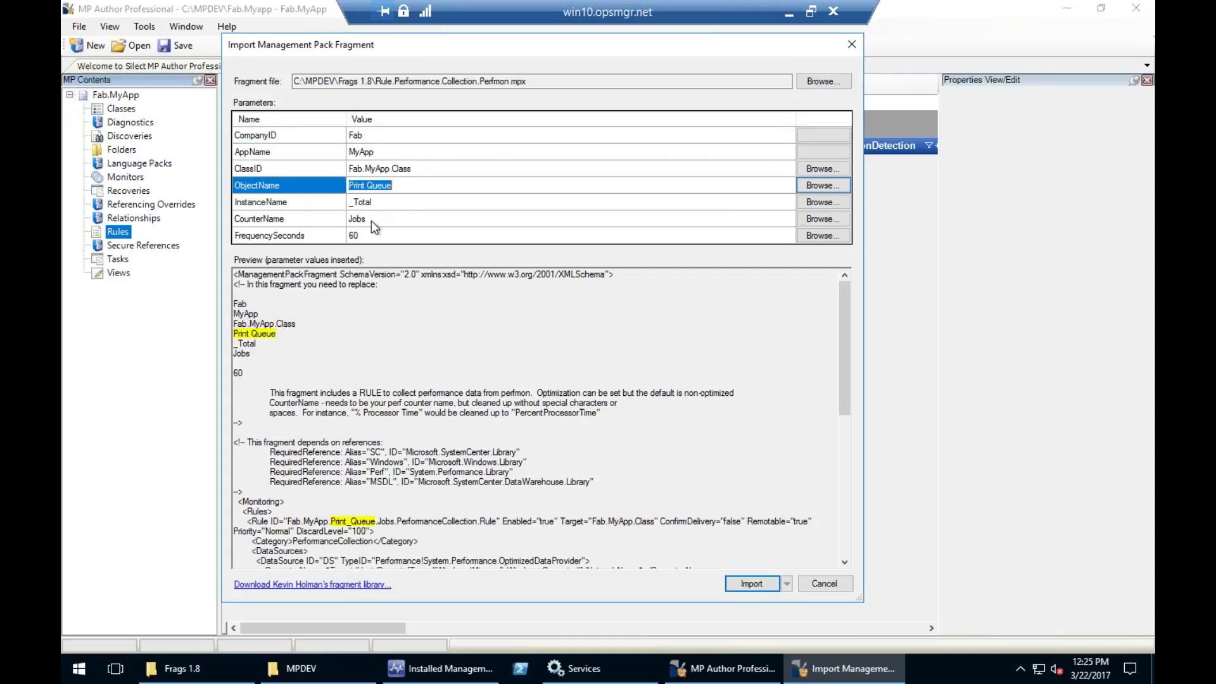
left_click(810, 187)
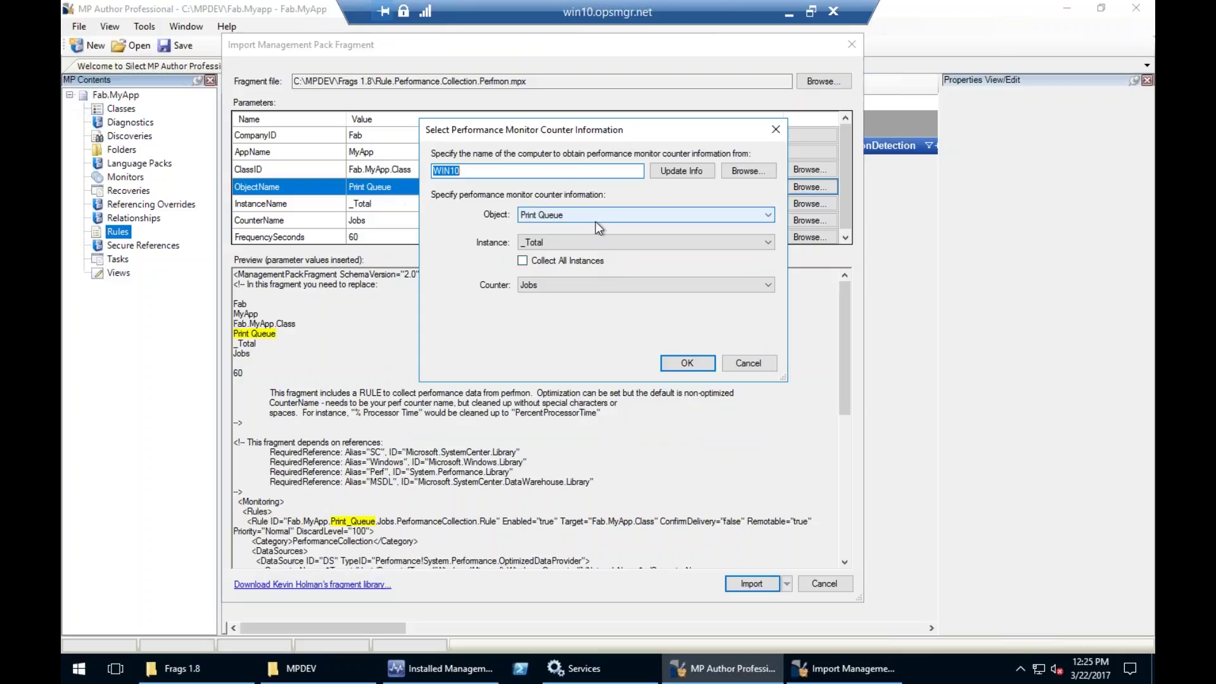
left_click(595, 215)
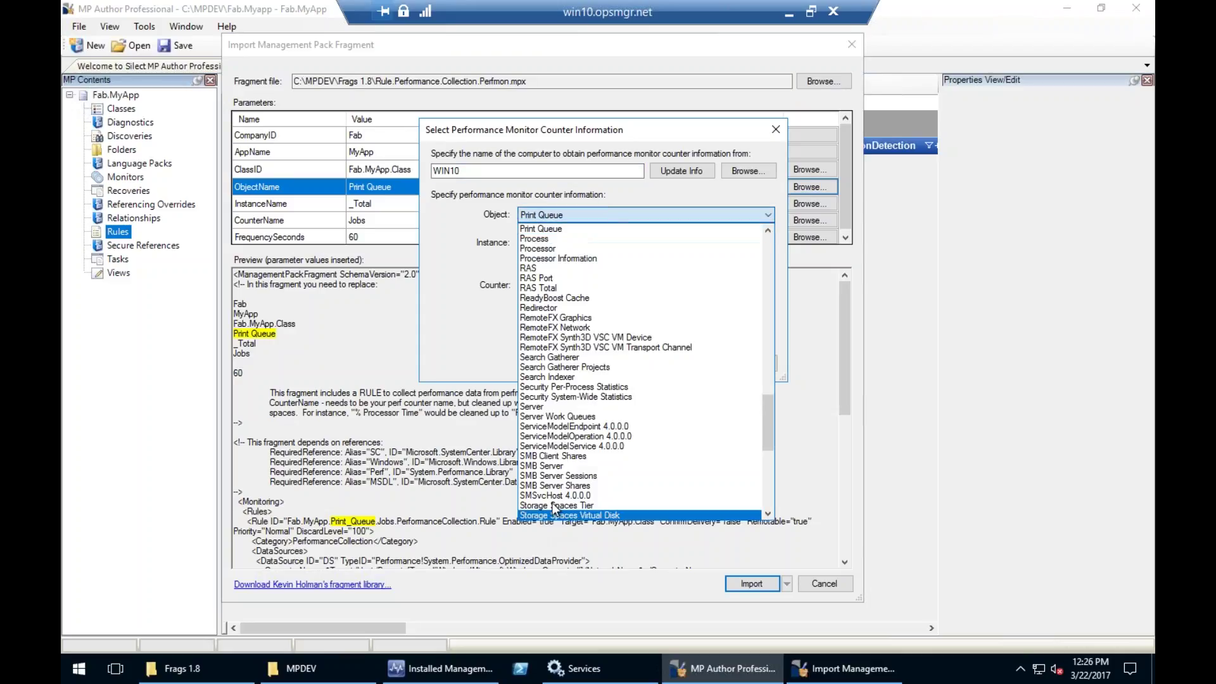
left_click(572, 229)
key("Tab")
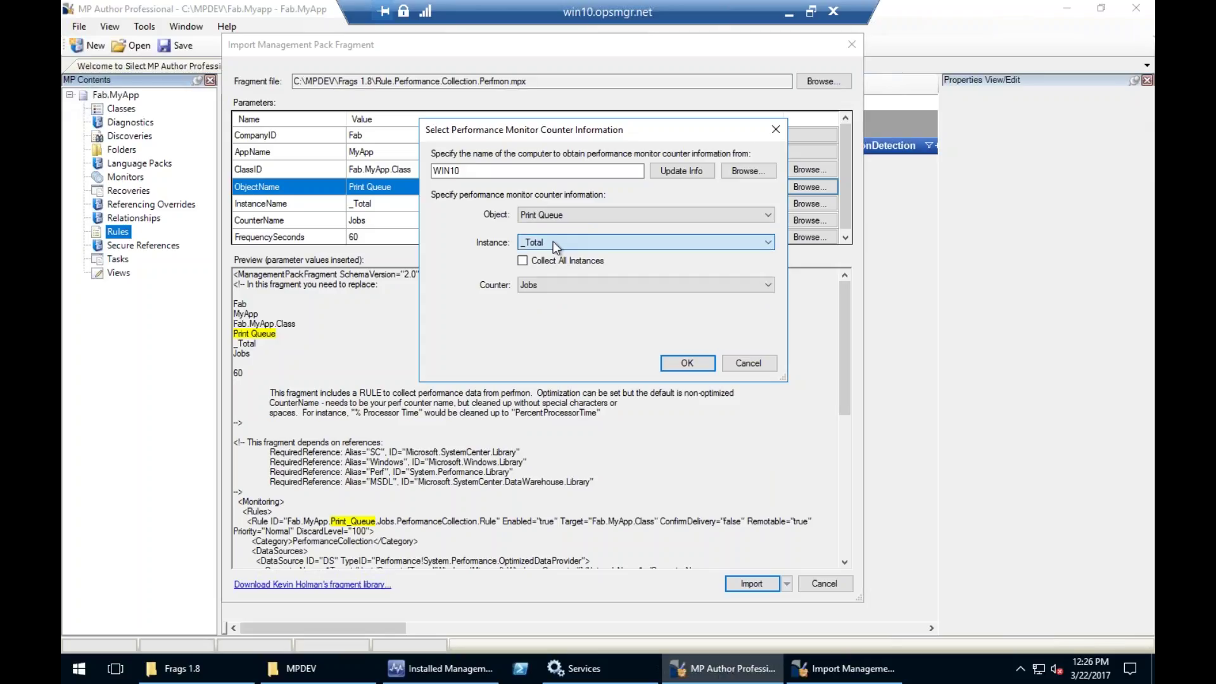
left_click(532, 287)
left_click(531, 286)
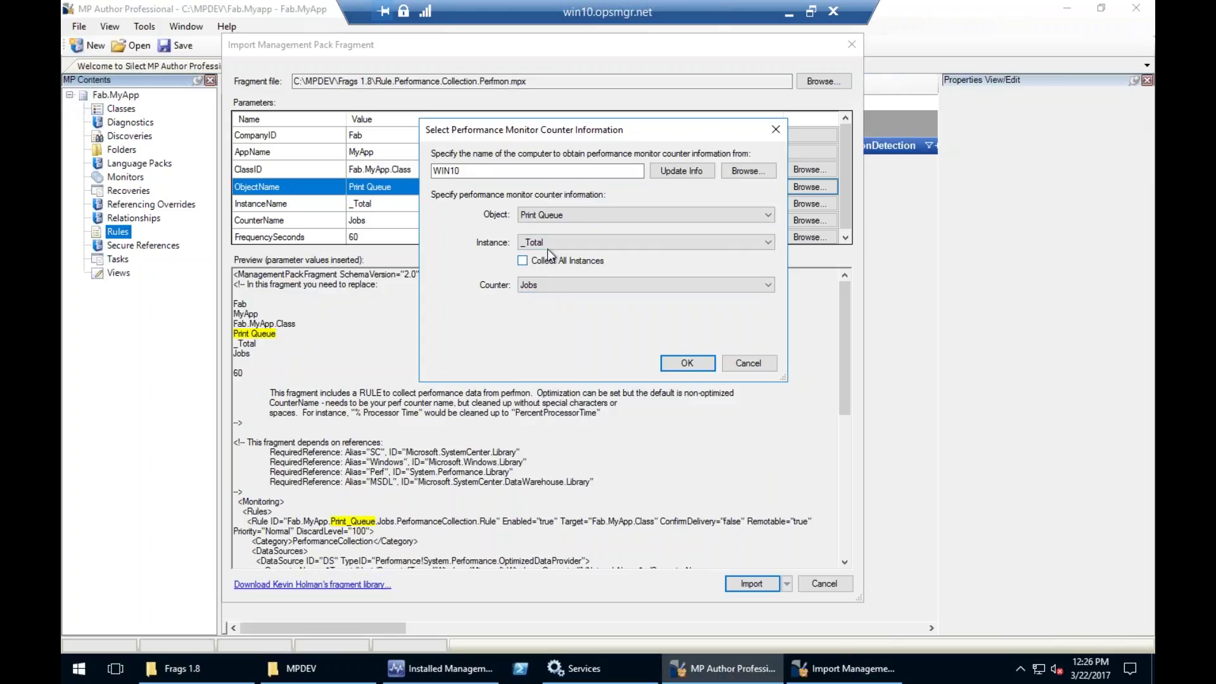
left_click(691, 362)
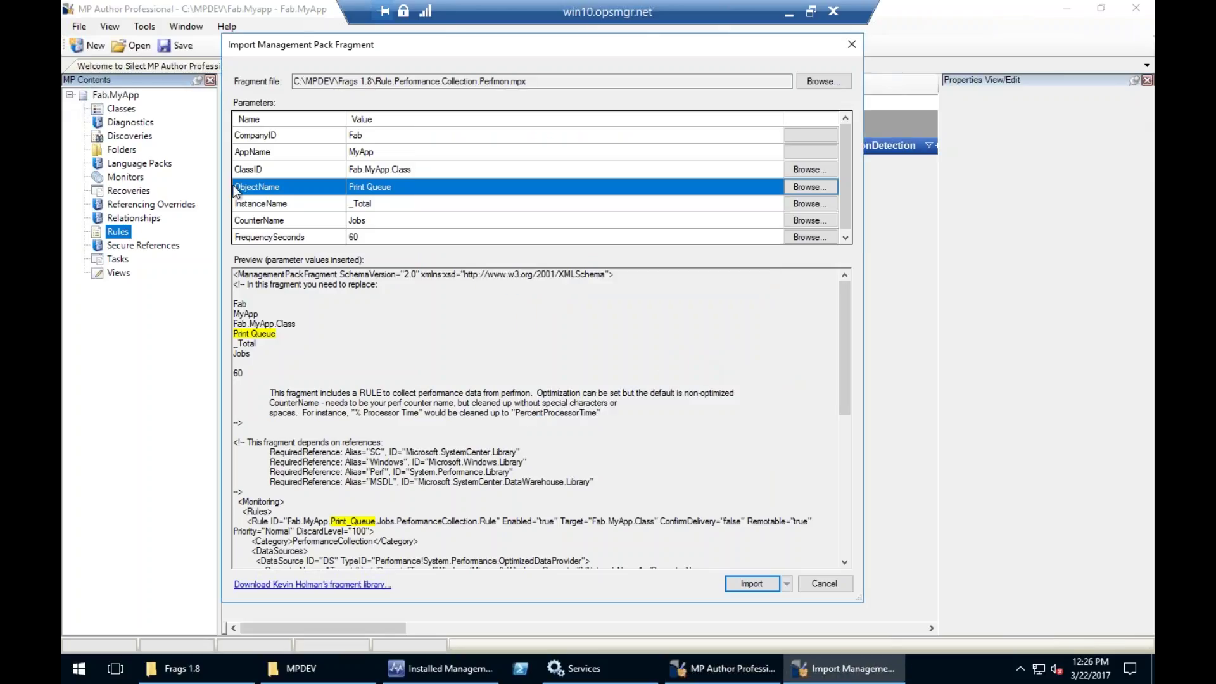
Set the FrequencySeconds parameter of the performance collection rule to 300
left_click(351, 237)
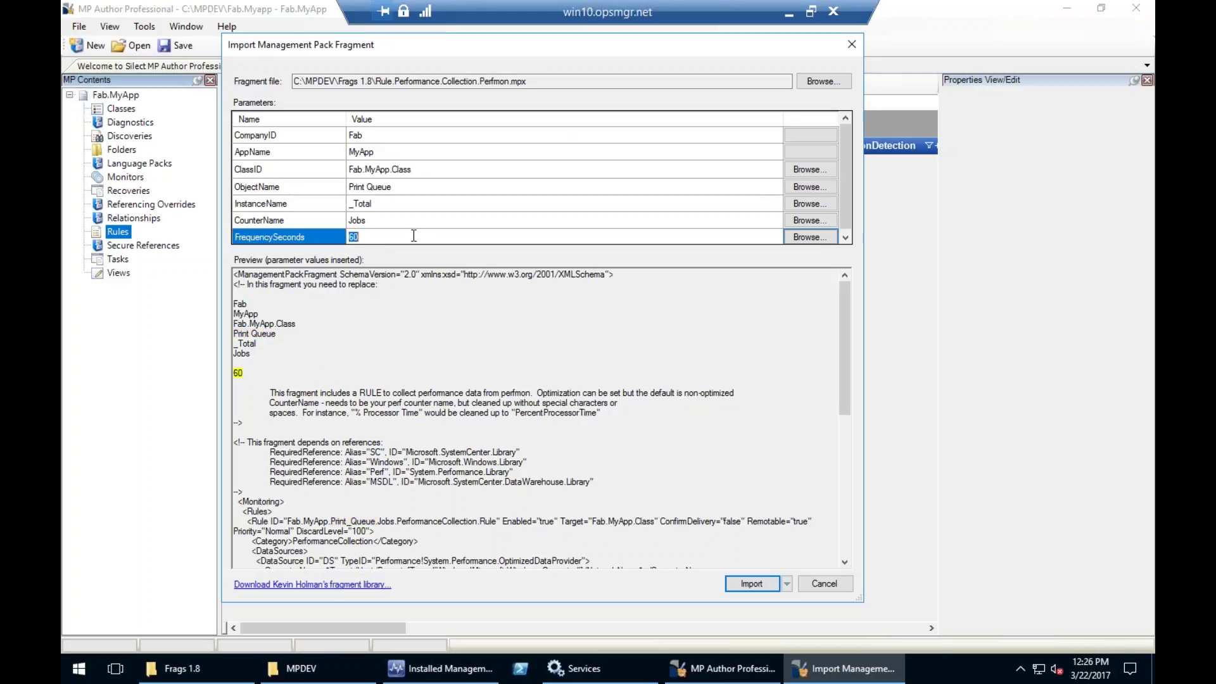
left_click(800, 238)
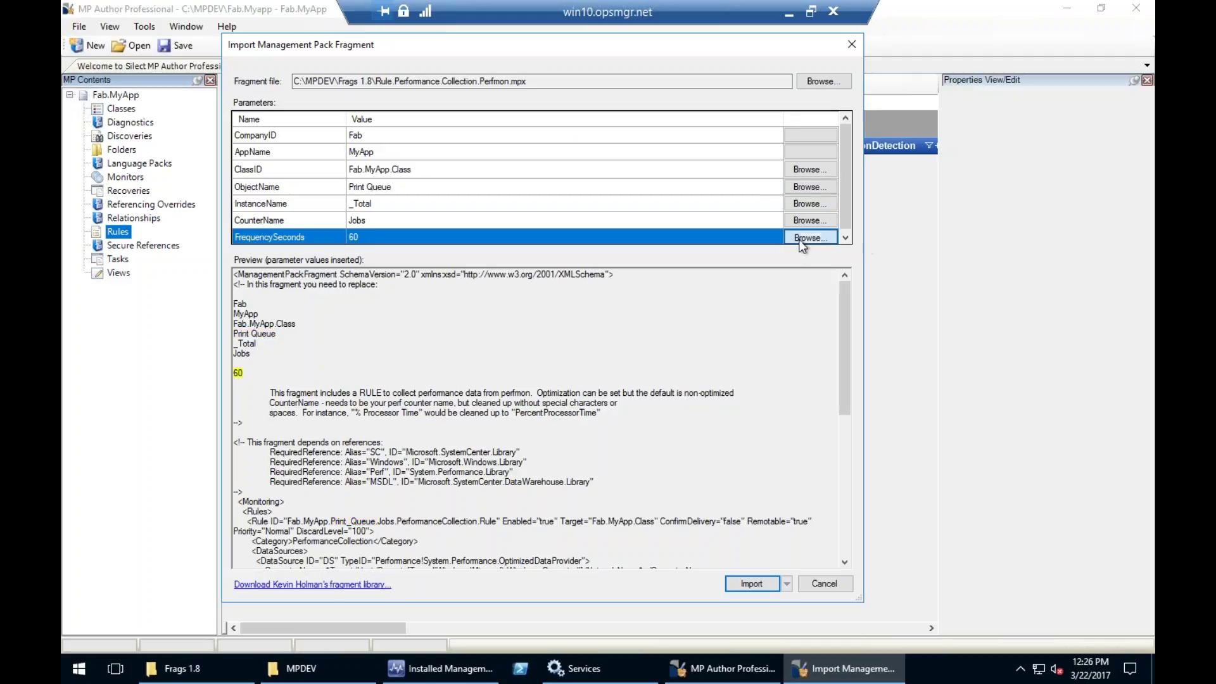
left_click(529, 321)
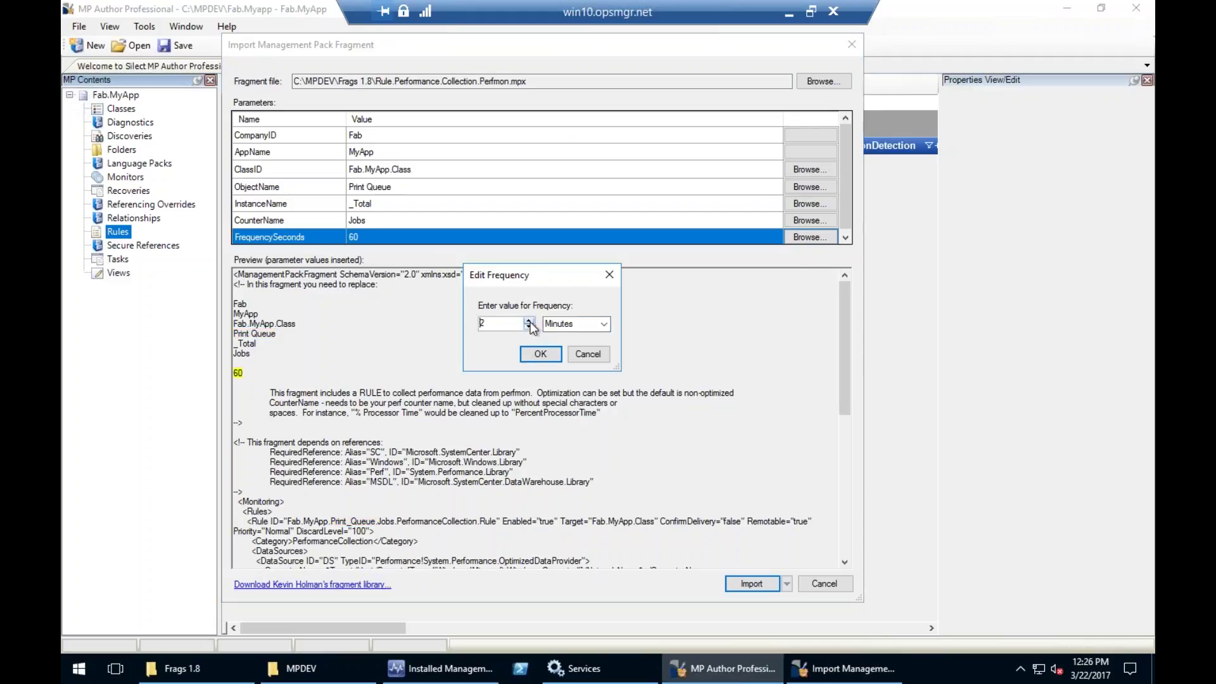
left_click(540, 354)
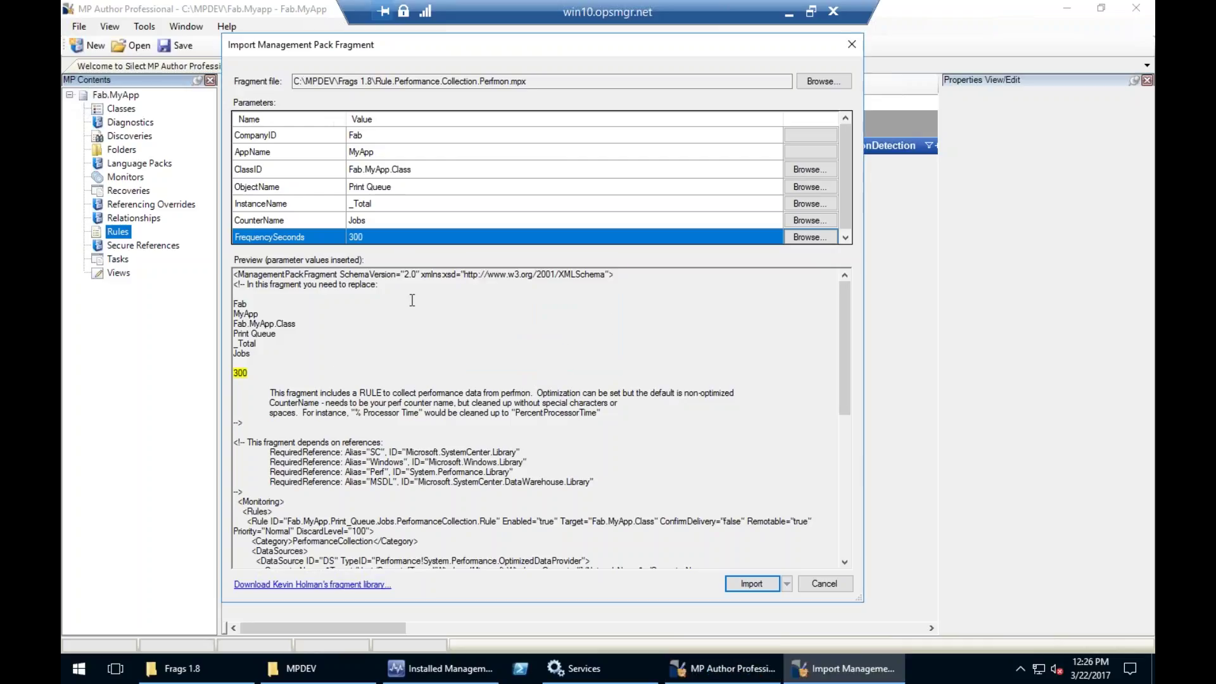
Import the performance collection rule fragment, adding the missing Microsoft.SystemCenter.DataWarehouse.Library reference to the management pack
left_click(845, 237)
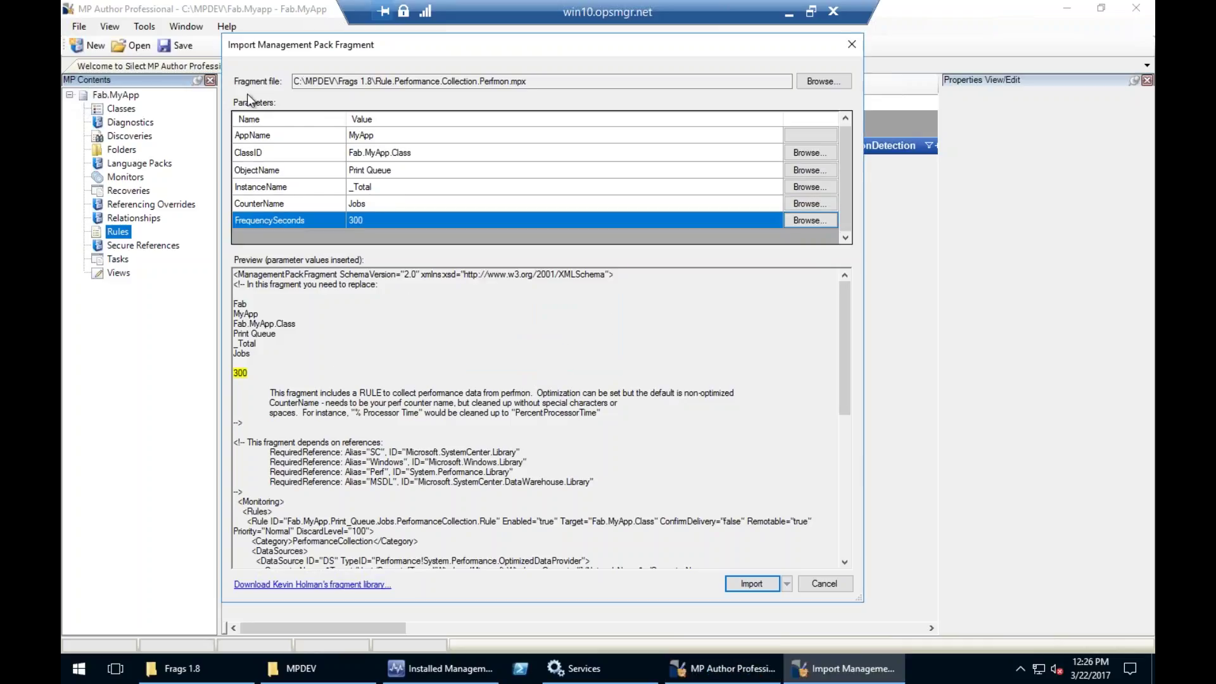
left_click(756, 584)
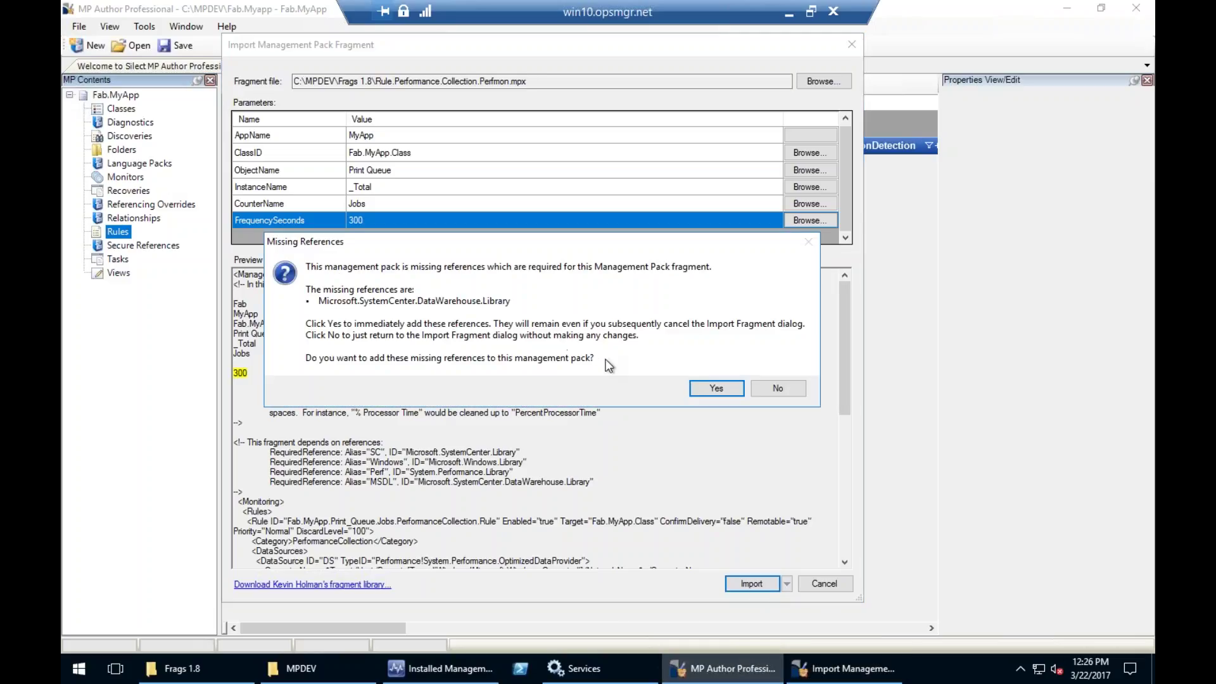
left_click_drag(606, 359, 372, 380)
left_click(739, 392)
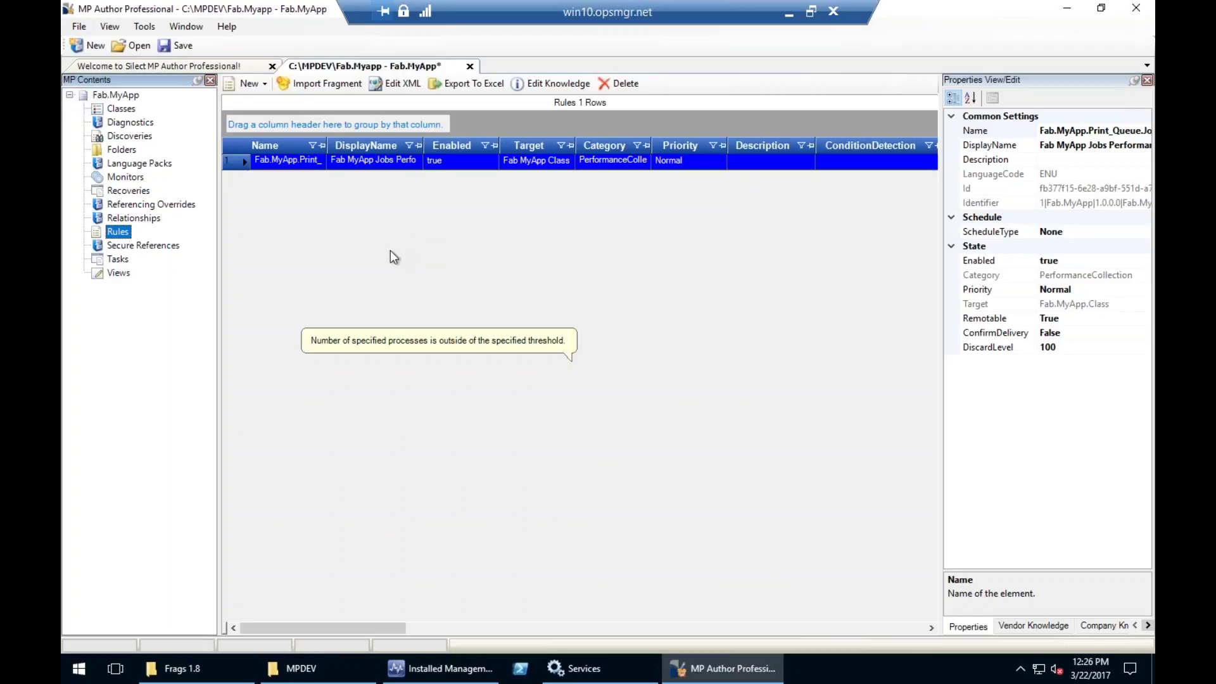
Save the Fab.MyApp management pack and start its deployment by connecting to management server SCOM1 with the prefilled credentials
key("ctrl+s")
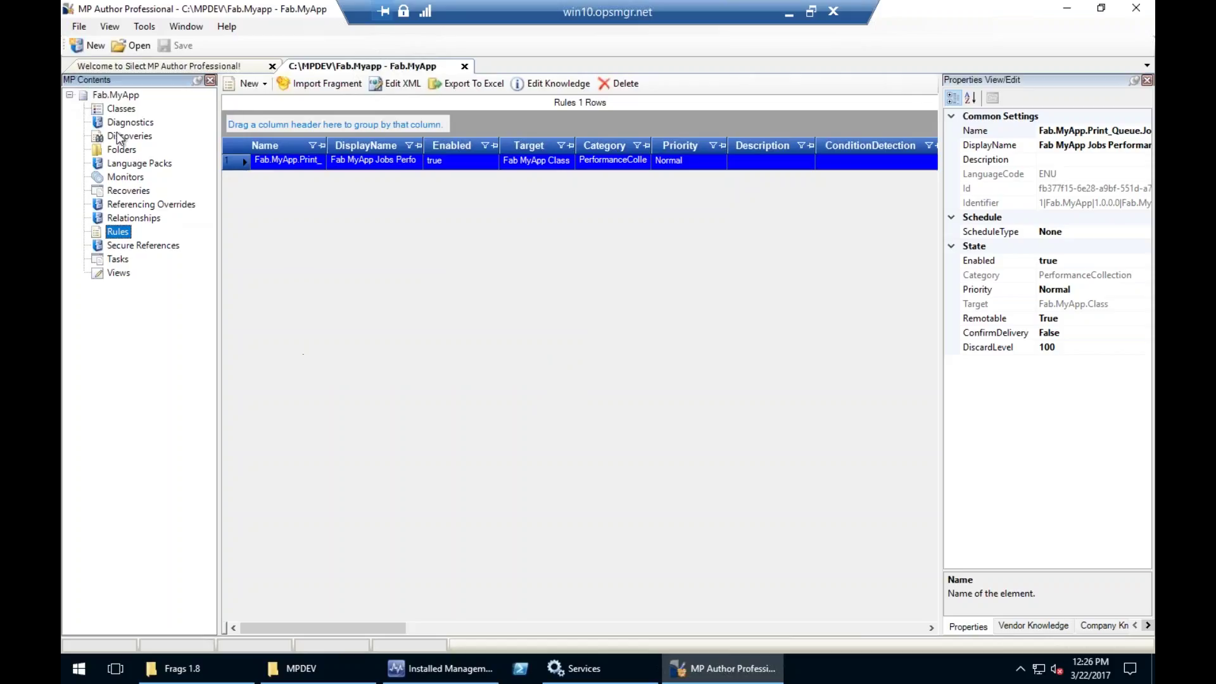
right_click(117, 96)
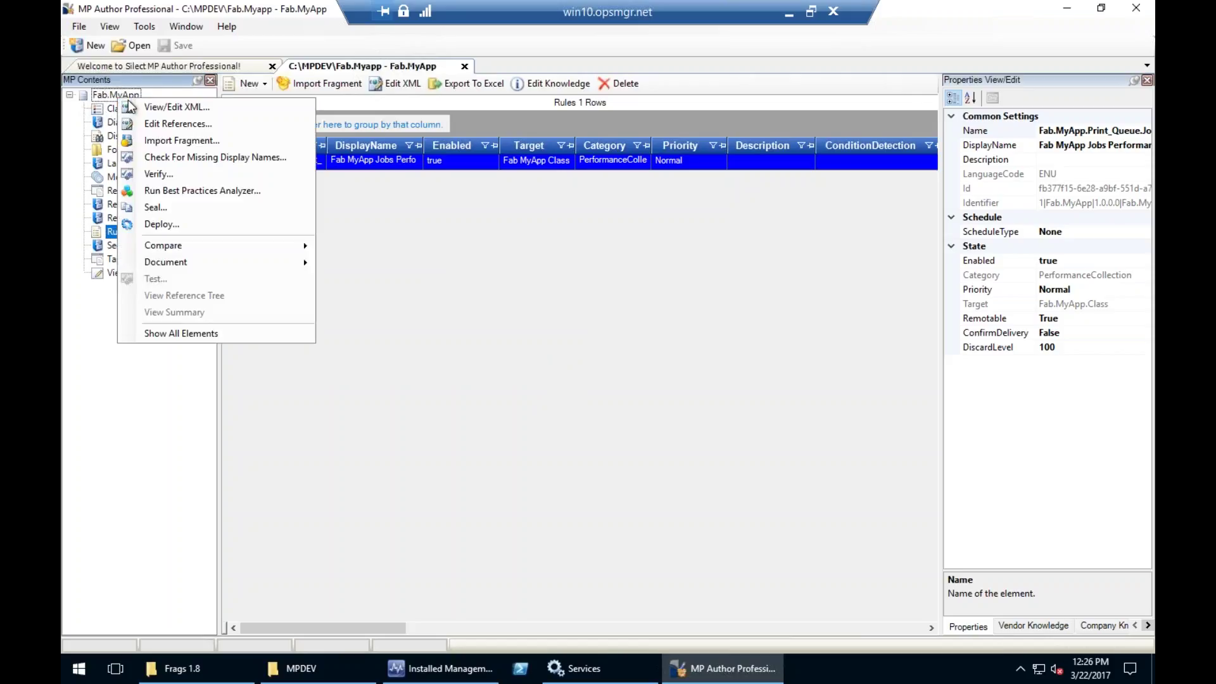
left_click(158, 225)
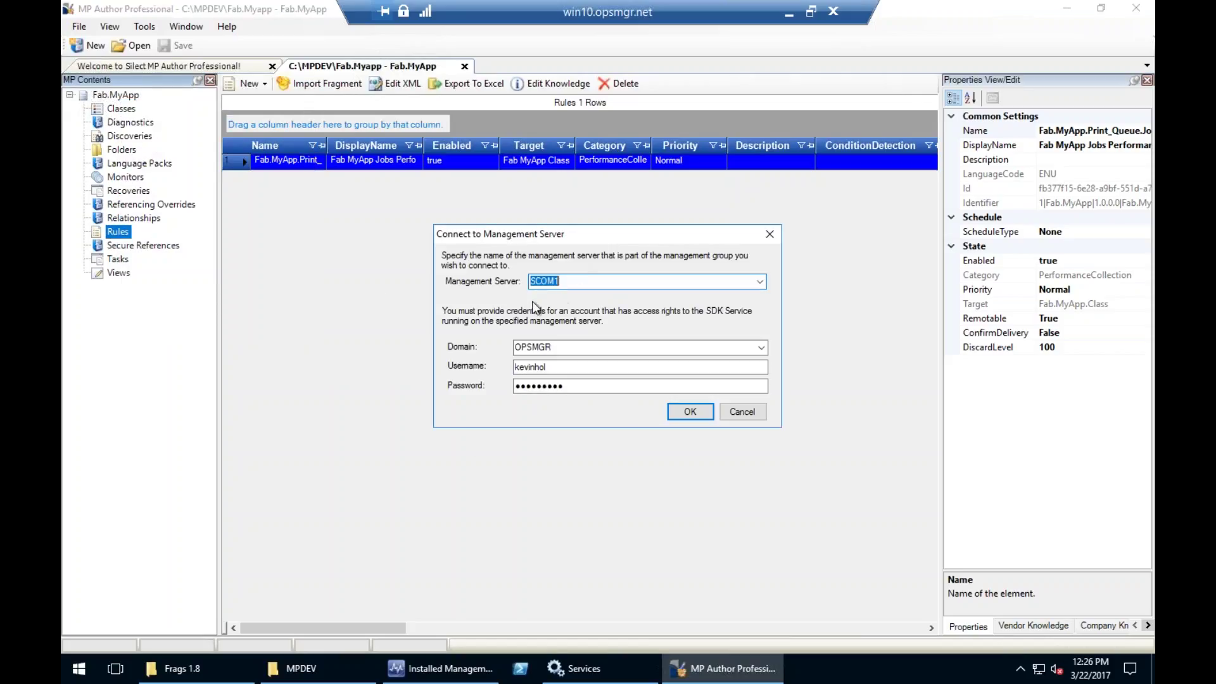
left_click(688, 412)
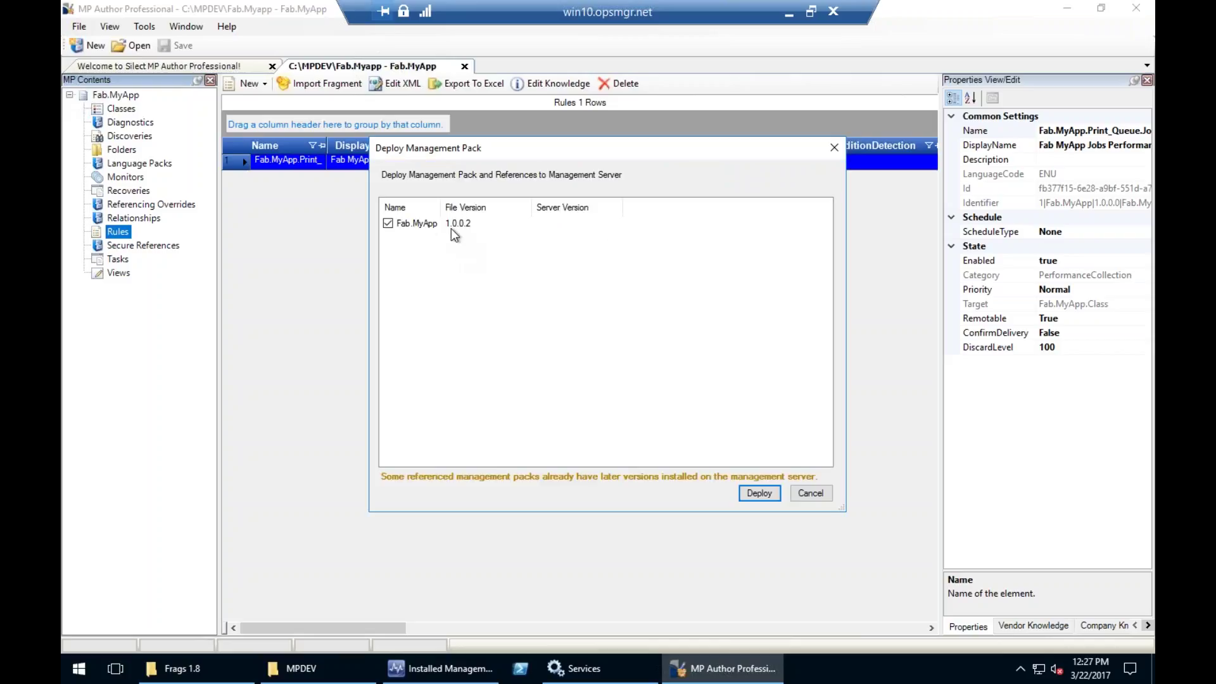
Deploy the Fab.MyApp management pack to the management server and dismiss the completion message
left_click_drag(440, 207, 454, 207)
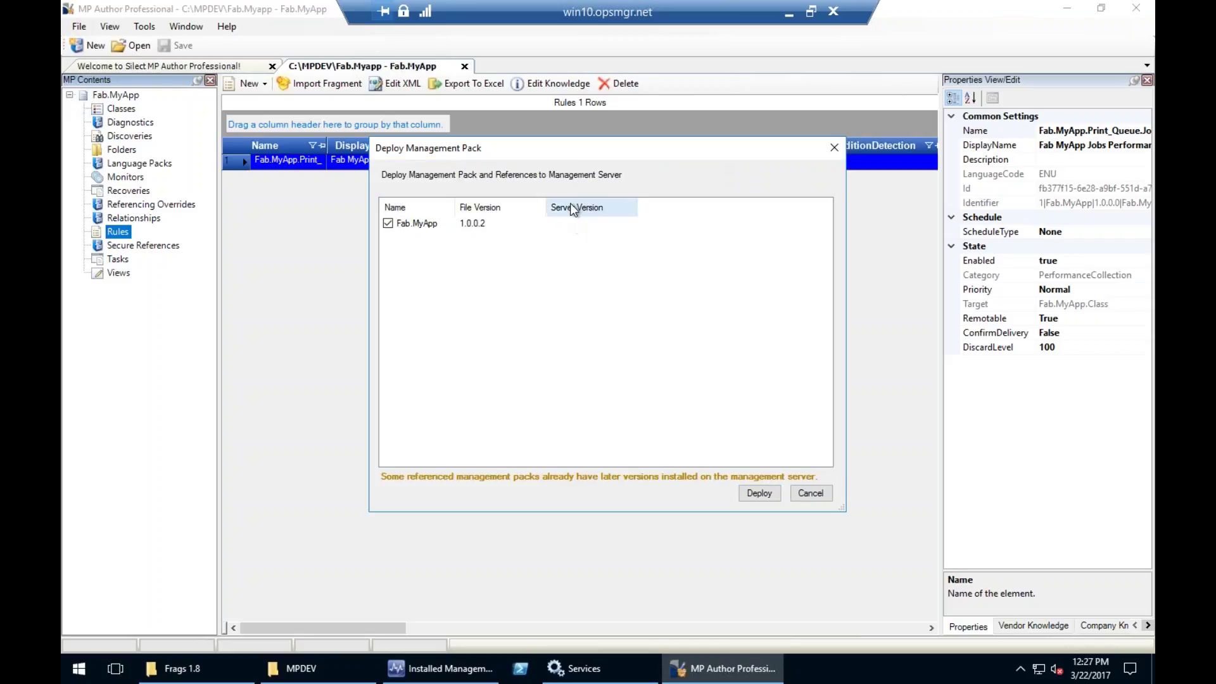
left_click(759, 493)
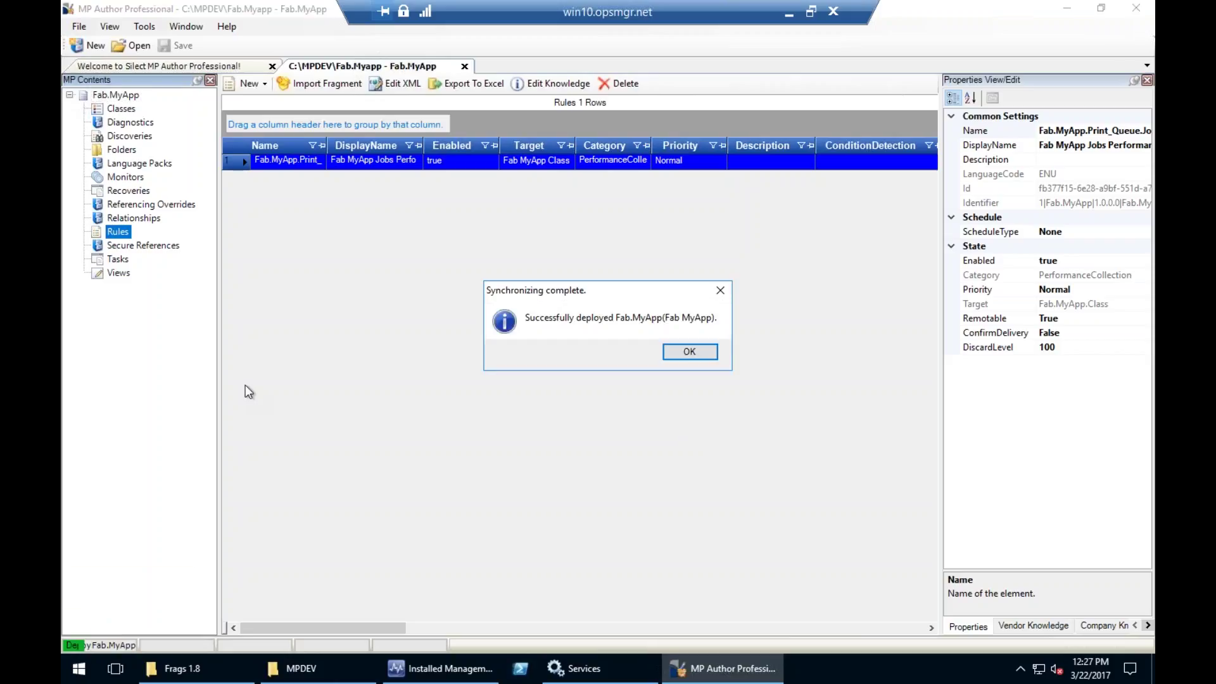
left_click_drag(590, 285, 518, 252)
left_click(613, 318)
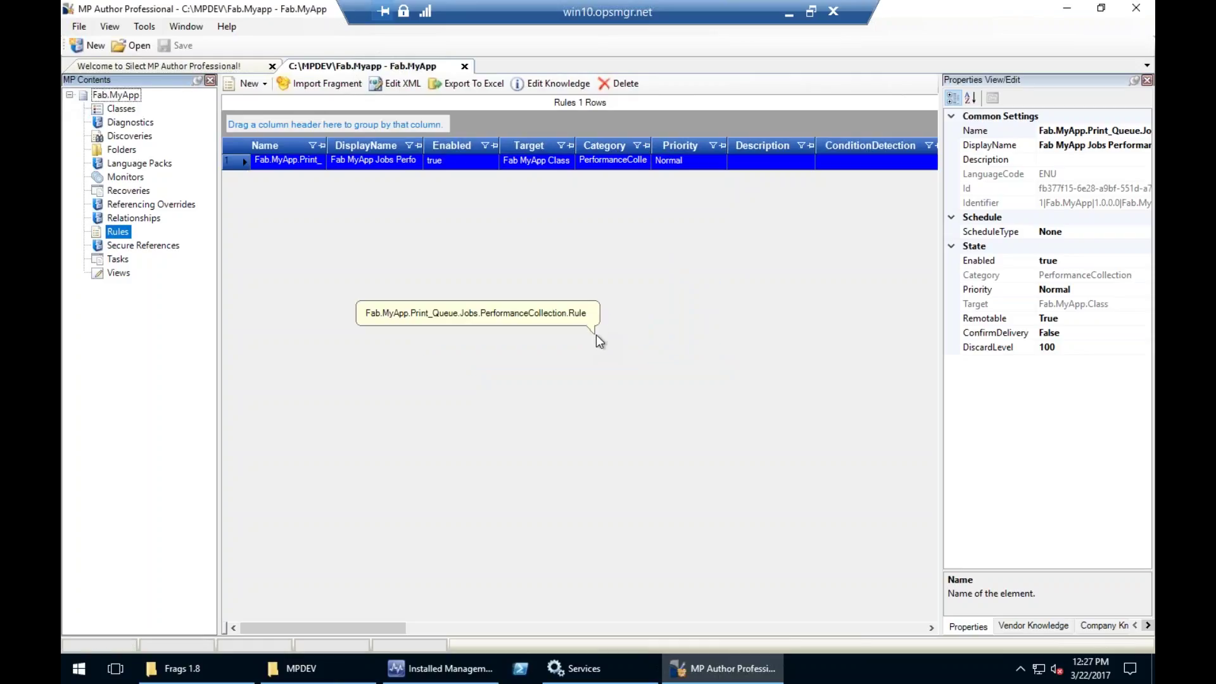
left_click(789, 14)
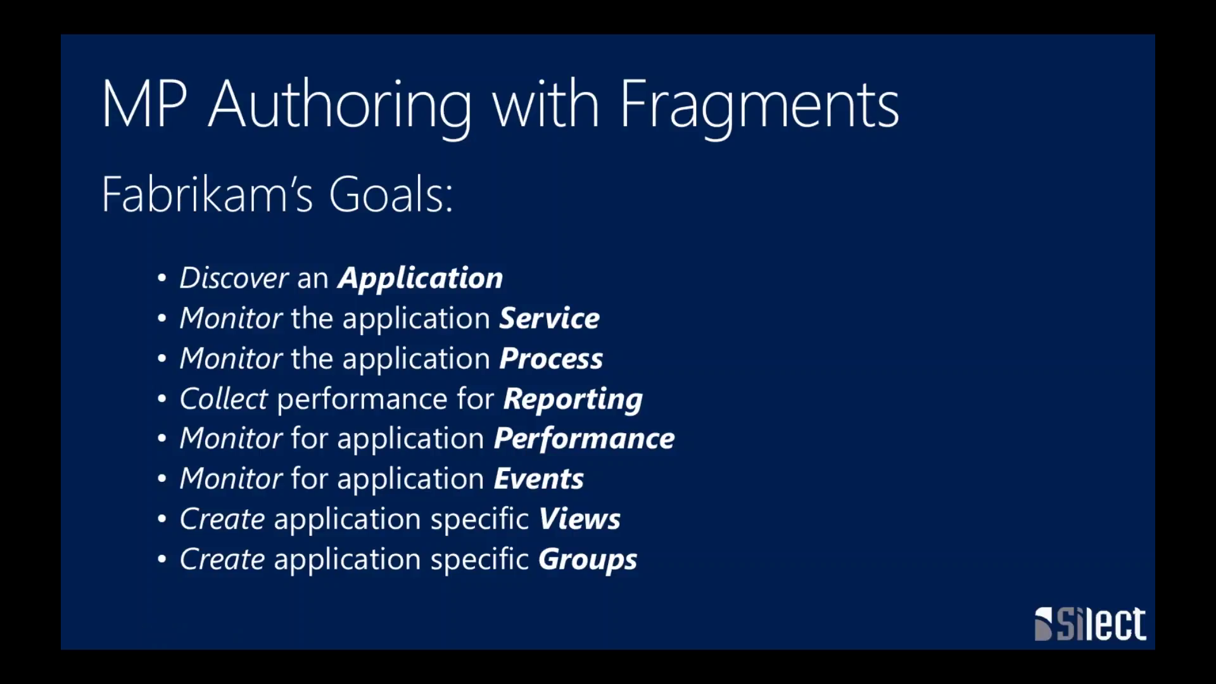
key("alt+Tab")
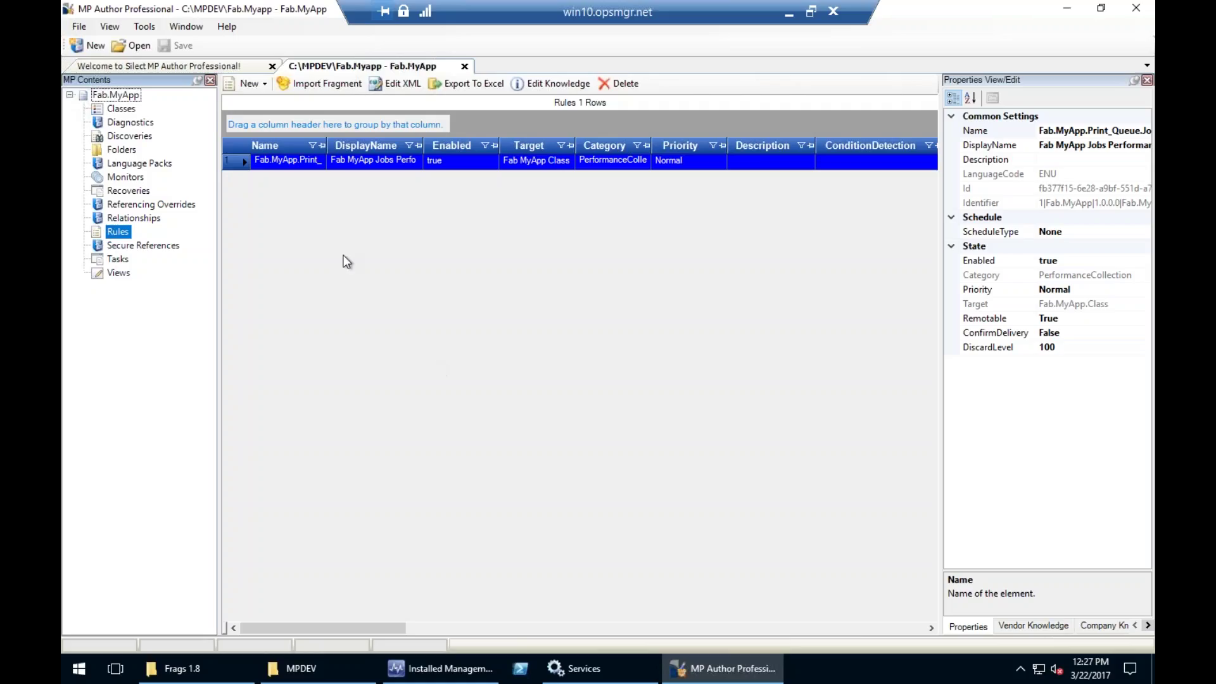
Load the fragment Monitor.Performance.ConsecSamples.TwoState.mpx from the Frags 1.8 folder for import into the management pack
left_click(308, 84)
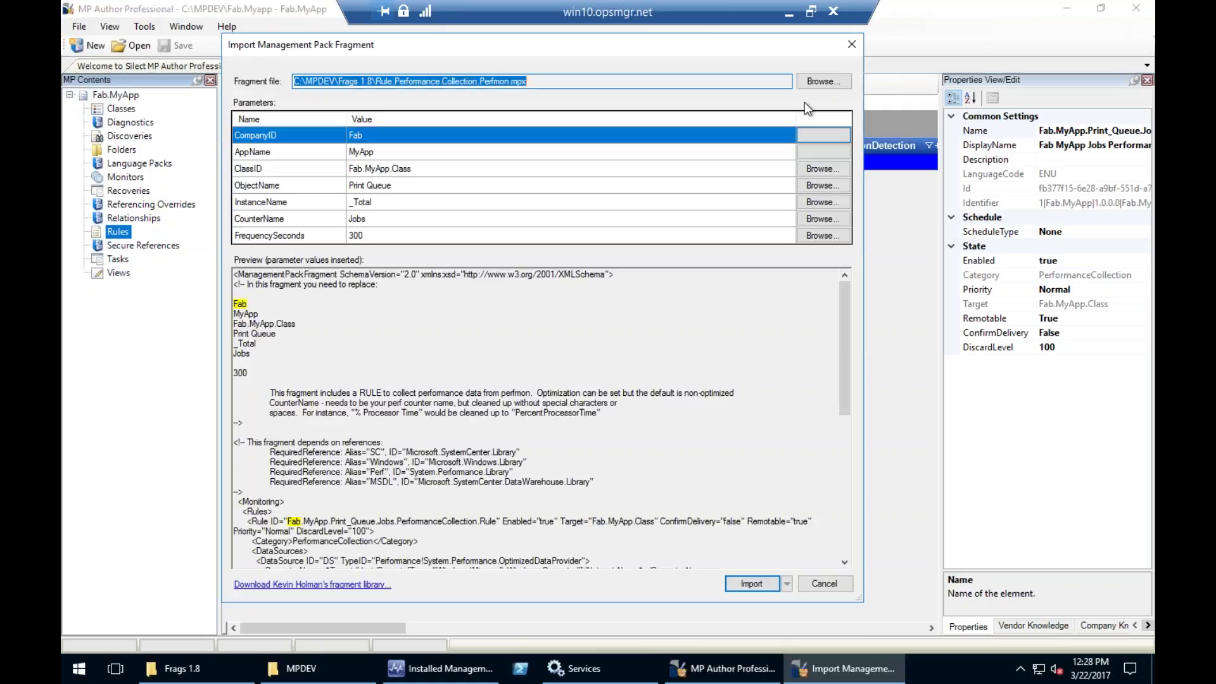
left_click(821, 81)
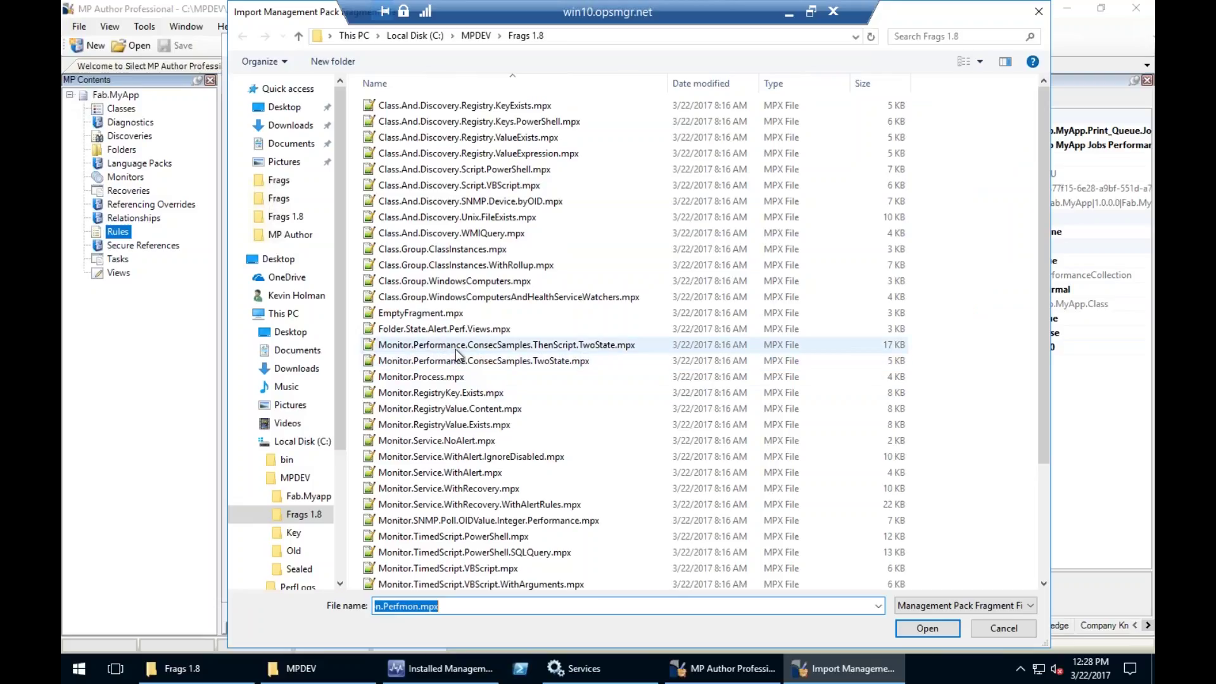
left_click(489, 362)
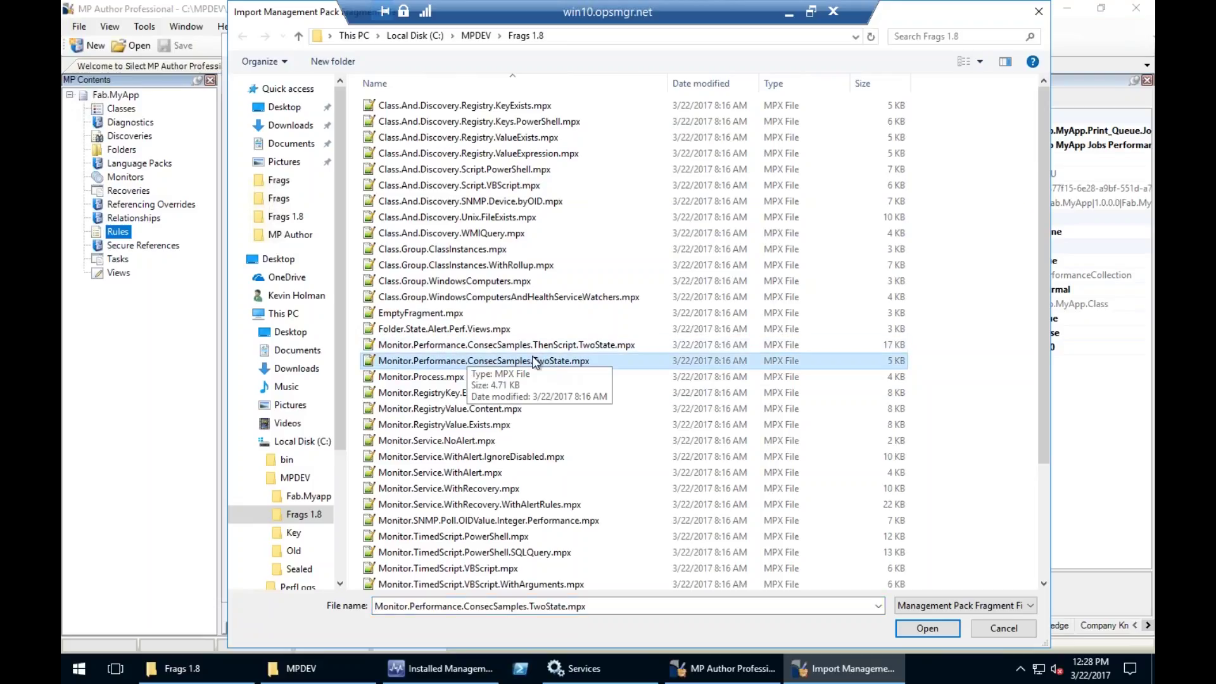
left_click(925, 628)
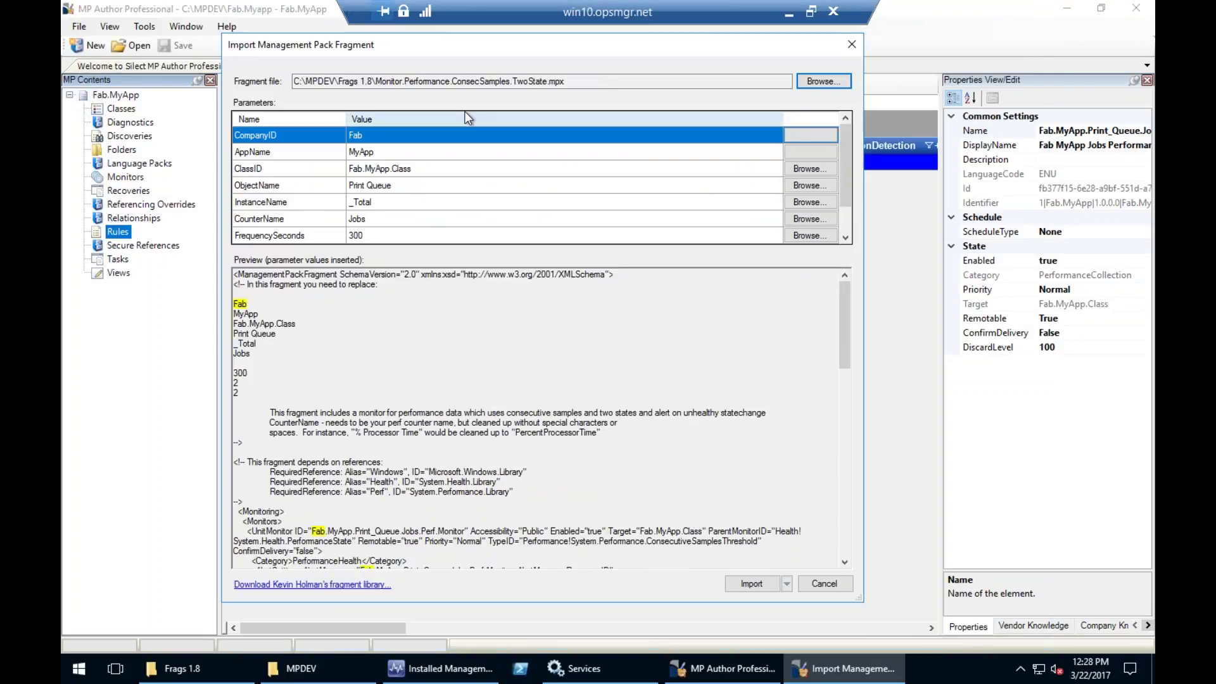
Review the performance monitor's object, instance and counter parameters and set FrequencySeconds to 60
left_click(382, 187)
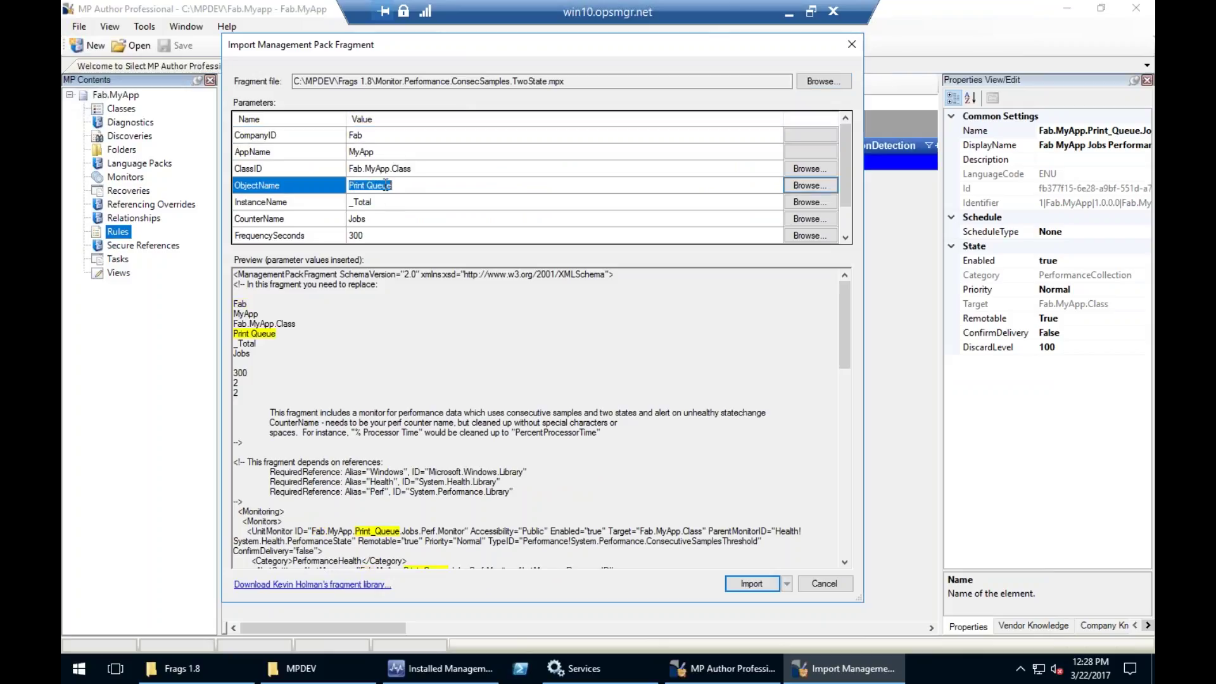
left_click(388, 203)
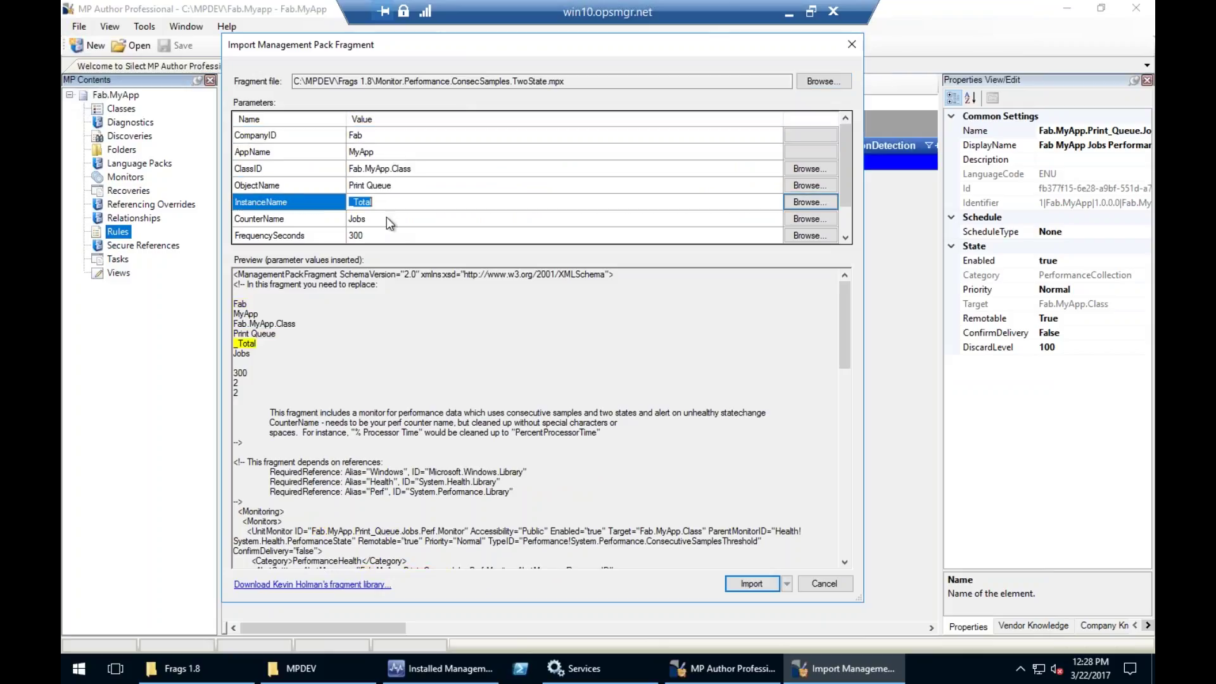
left_click(387, 218)
left_click(389, 231)
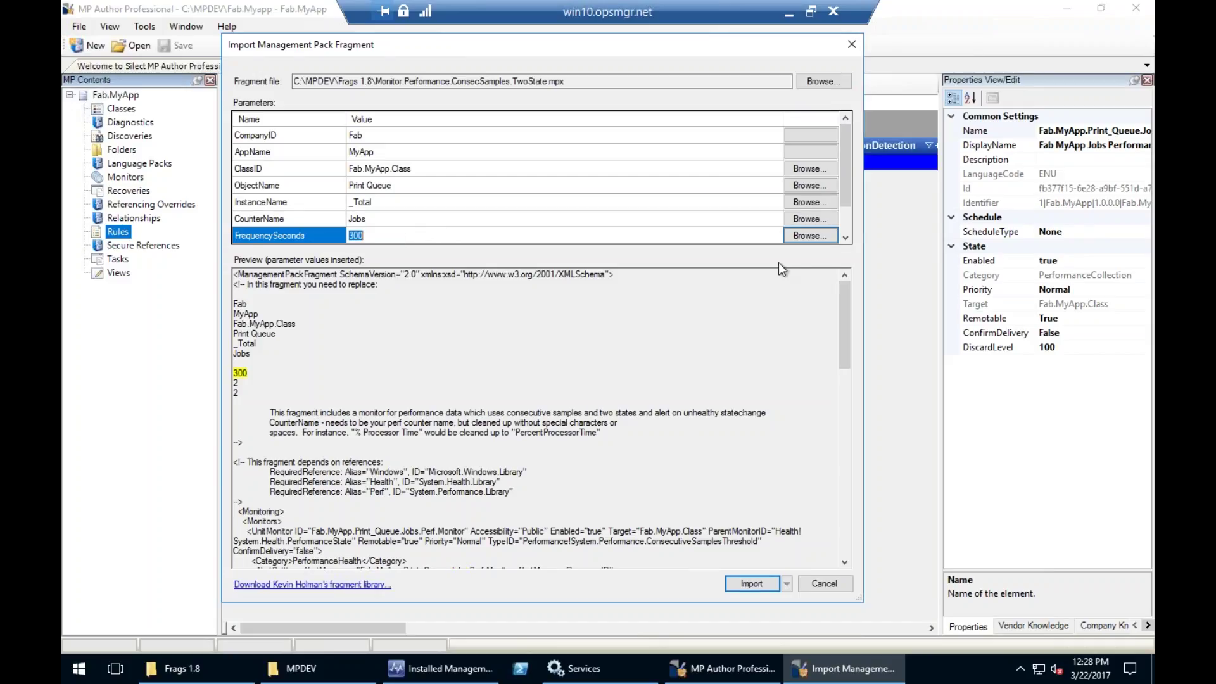
left_click(799, 234)
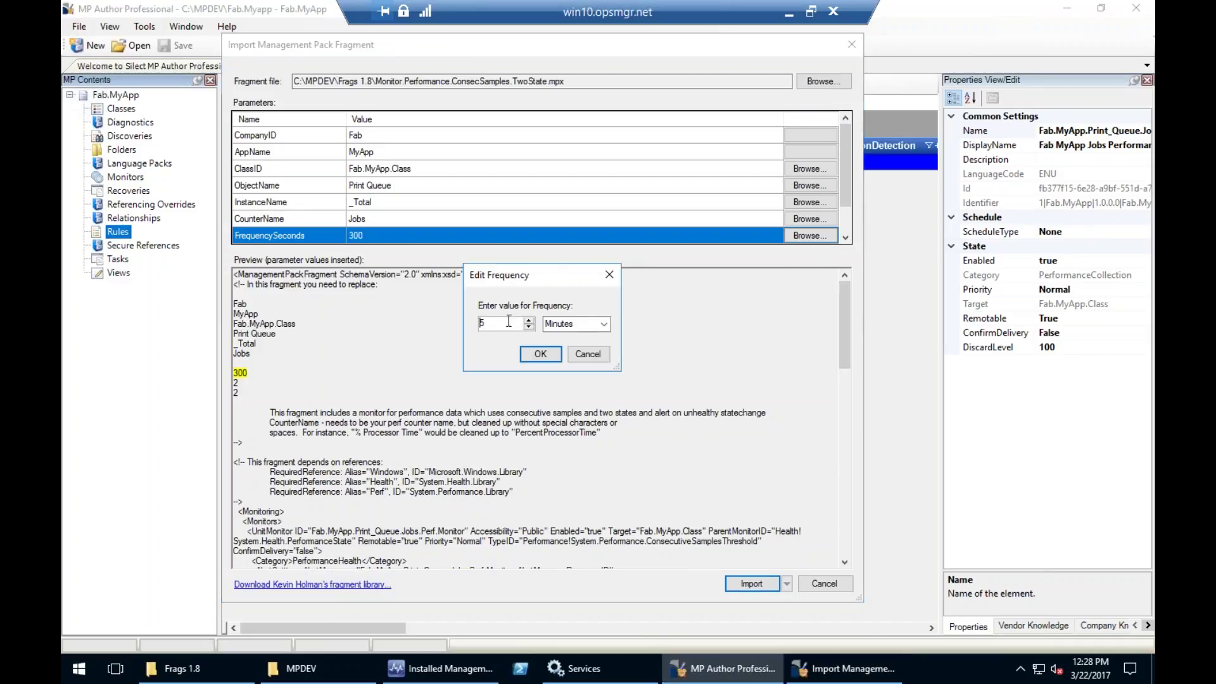
left_click(538, 356)
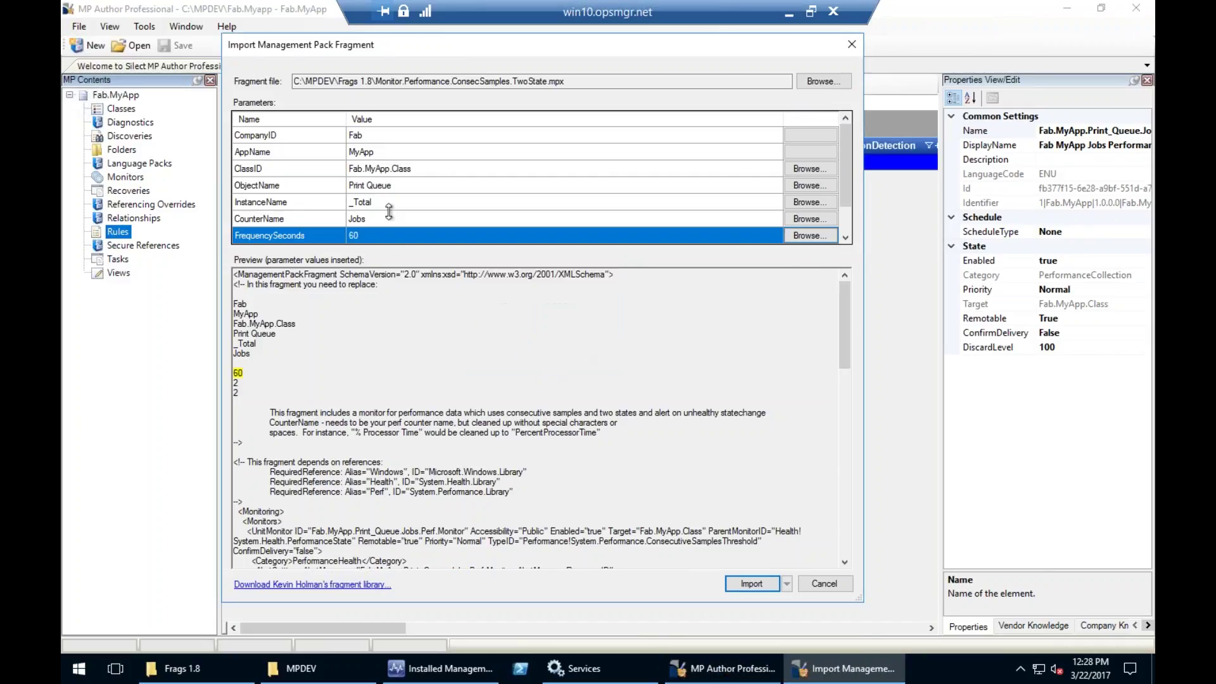
Check the Threshold and Samples parameters and import the consecutive-samples performance monitor fragment
scroll(419, 383, "down", 3)
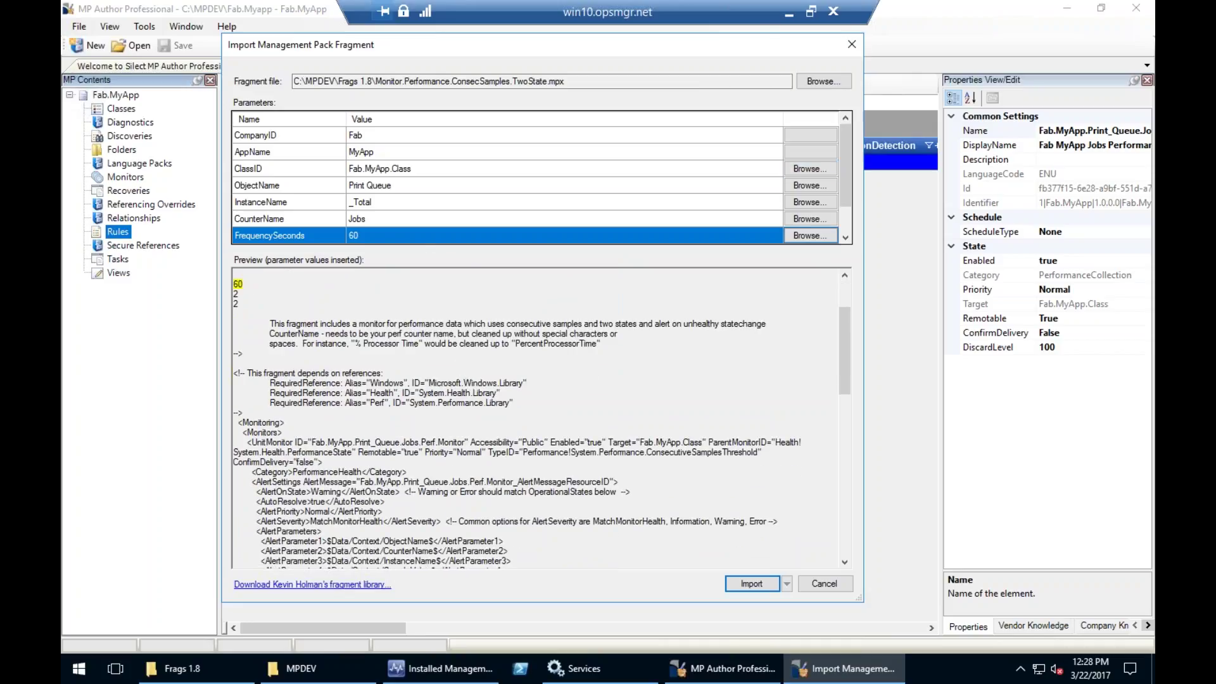
left_click_drag(846, 153, 848, 190)
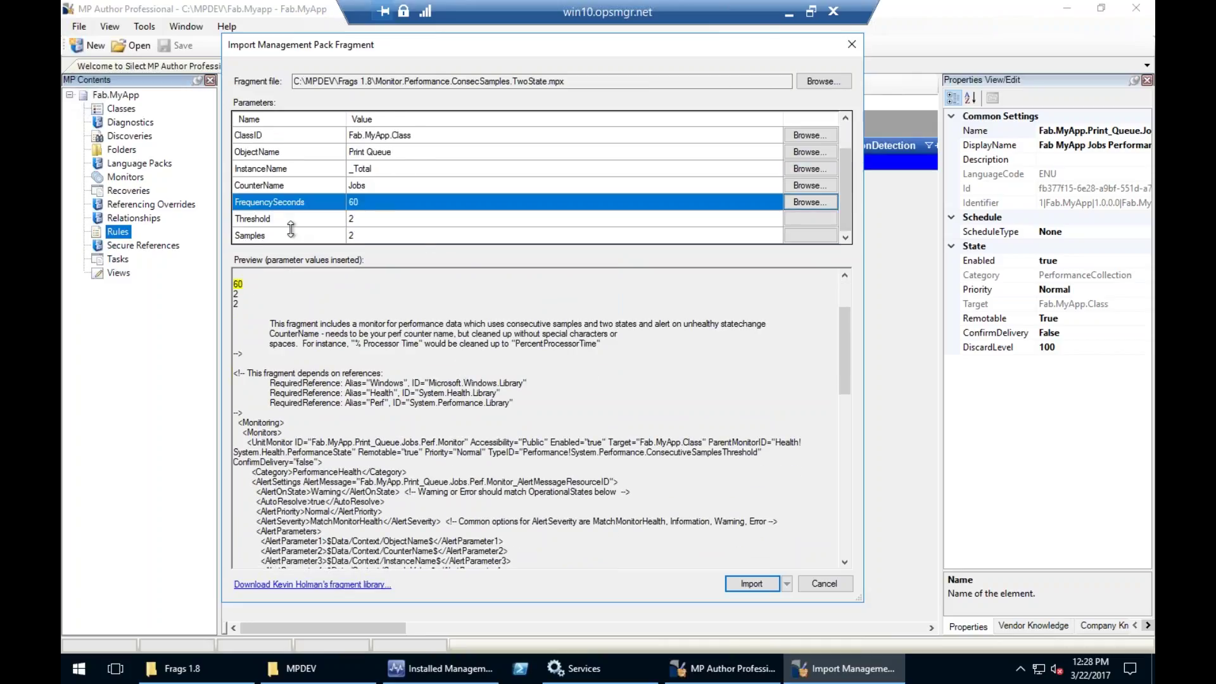
left_click(387, 218)
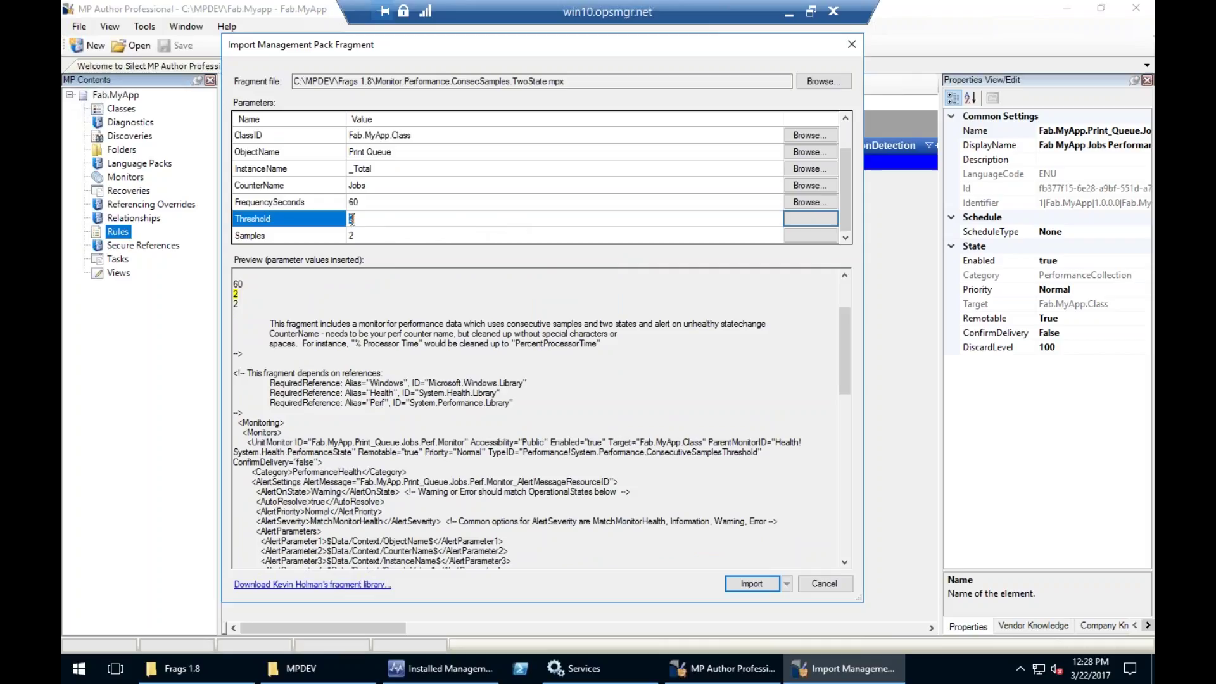
left_click(378, 236)
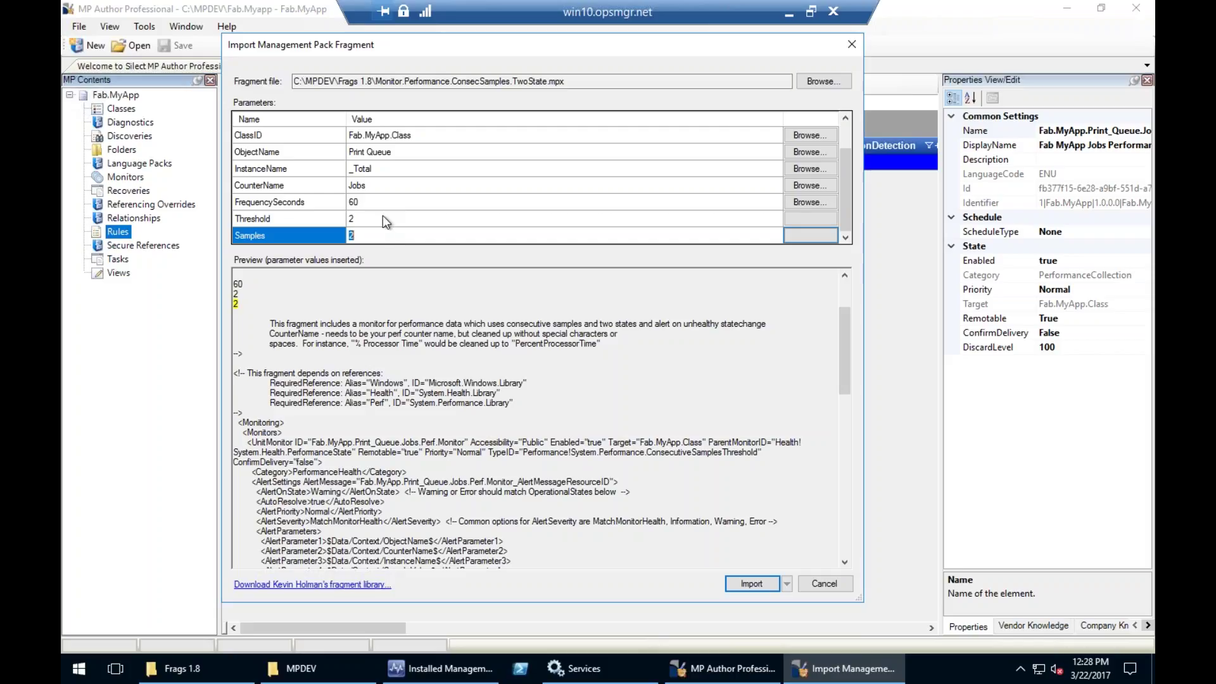
left_click(372, 219)
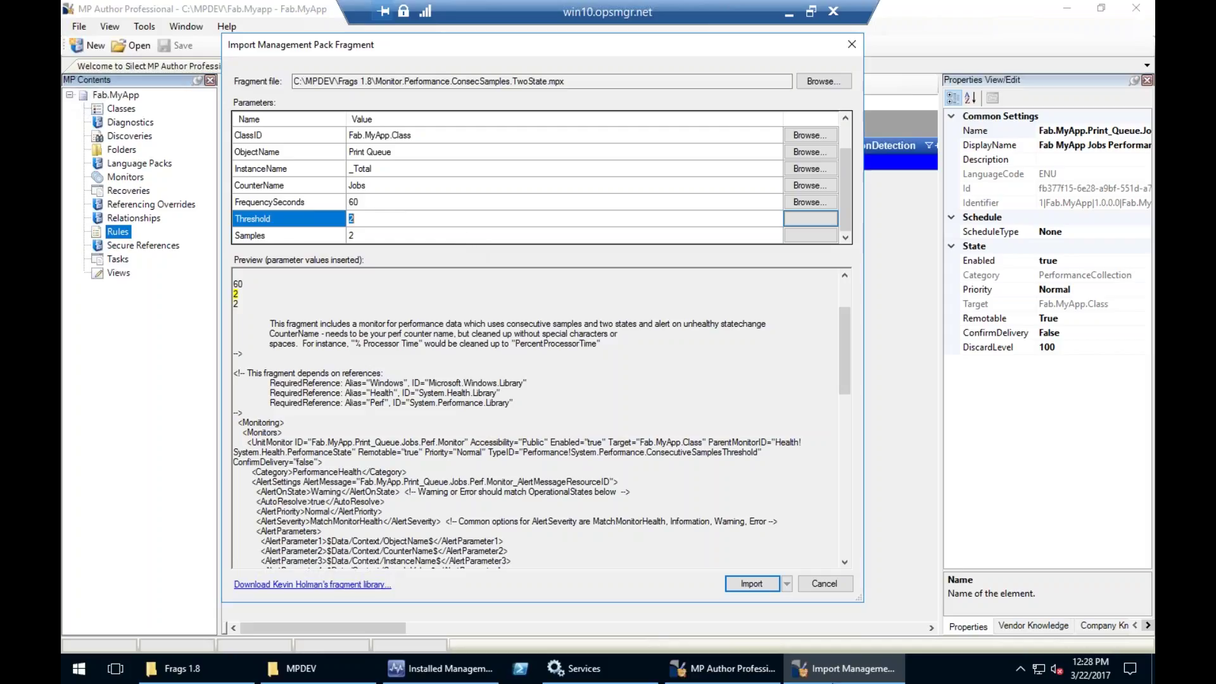
left_click(754, 585)
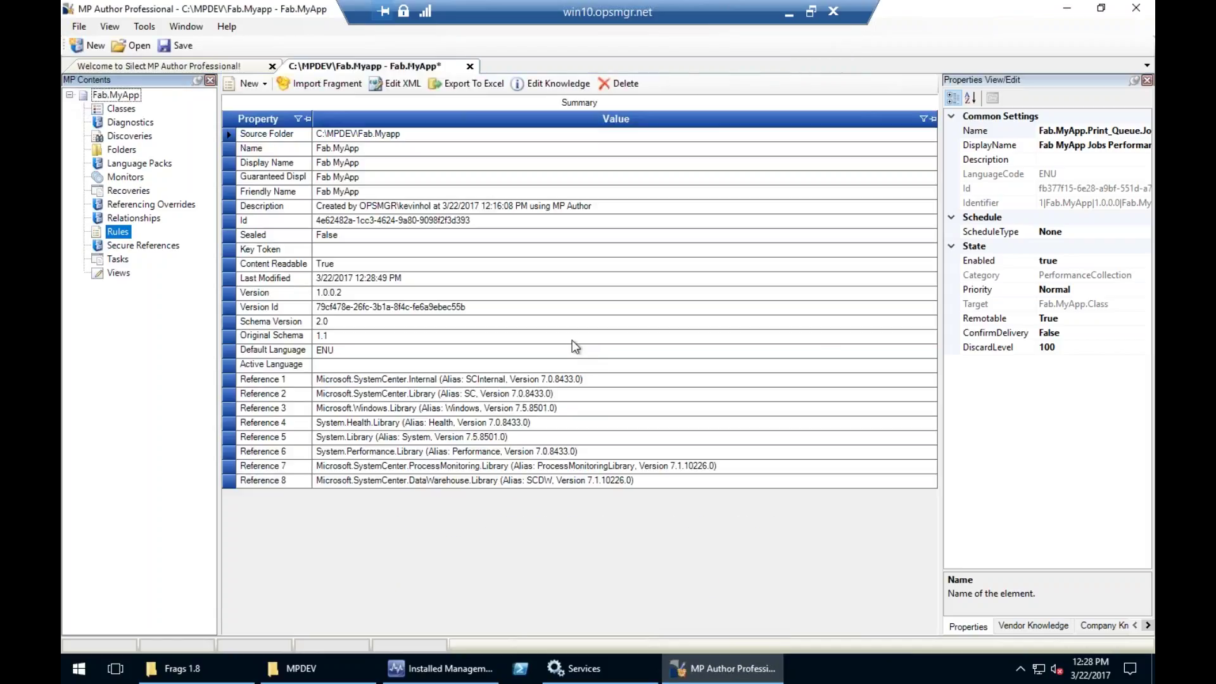
Load the alert rule fragment Rule.AlertGenerating.EventLog.mpx from the Frags 1.8 folder for import
left_click(307, 83)
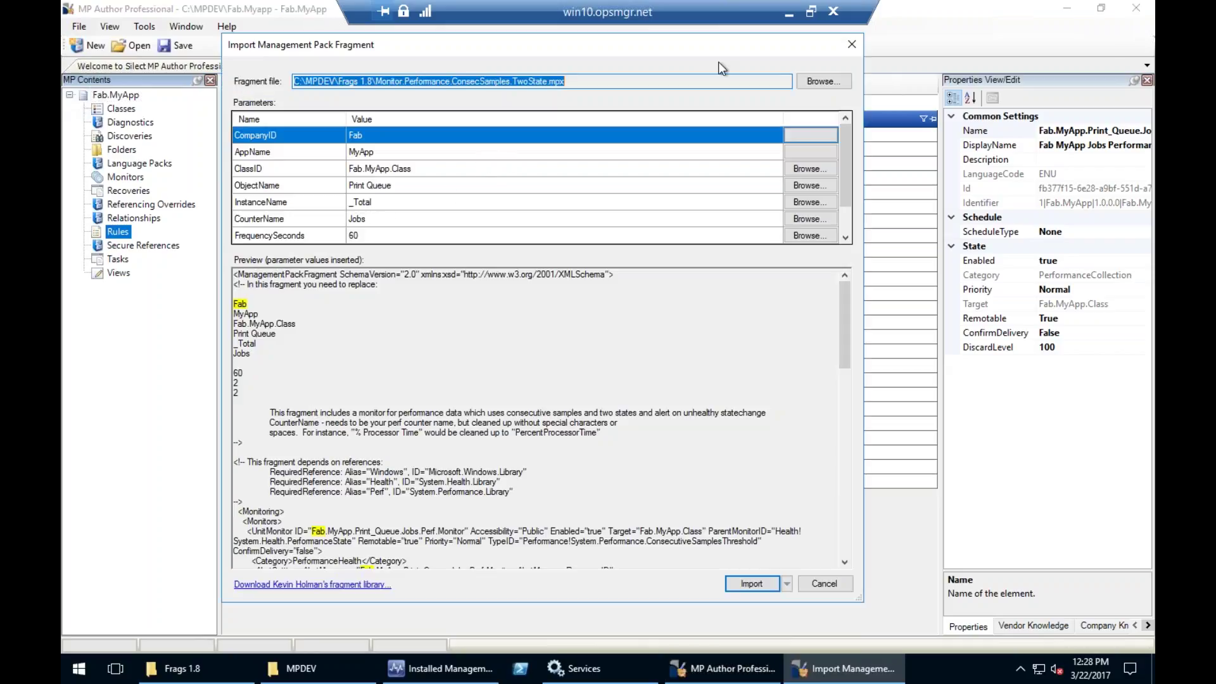
left_click(817, 81)
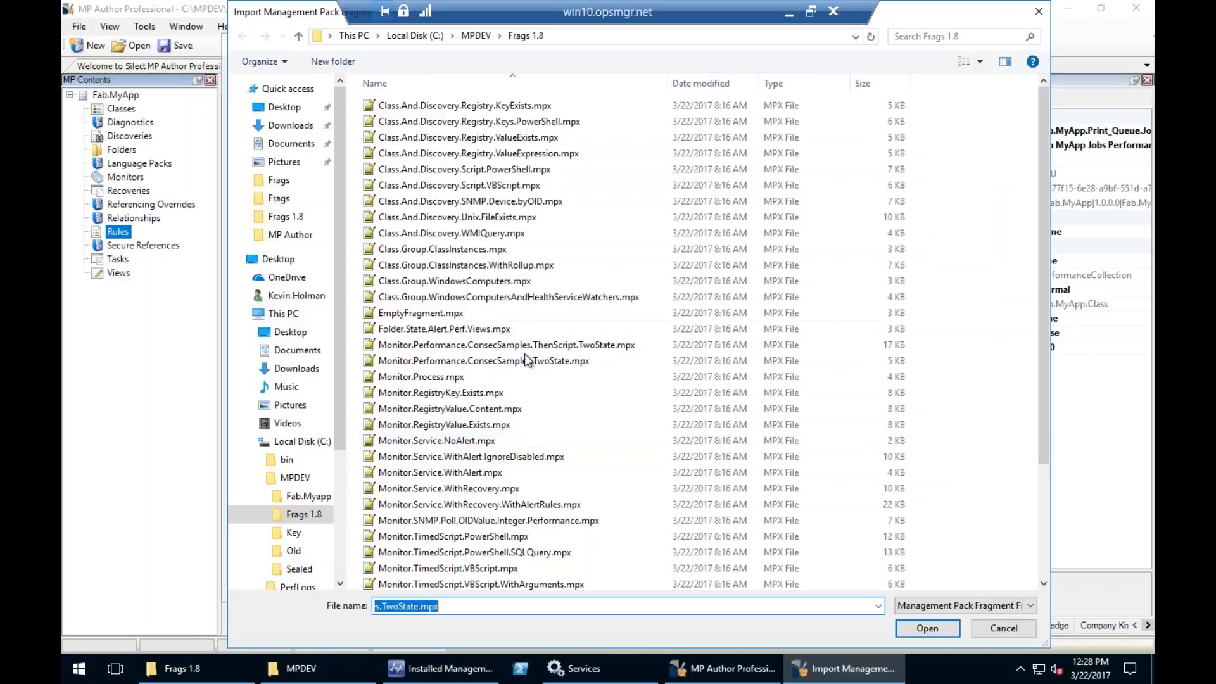
scroll(538, 409, "down", 2)
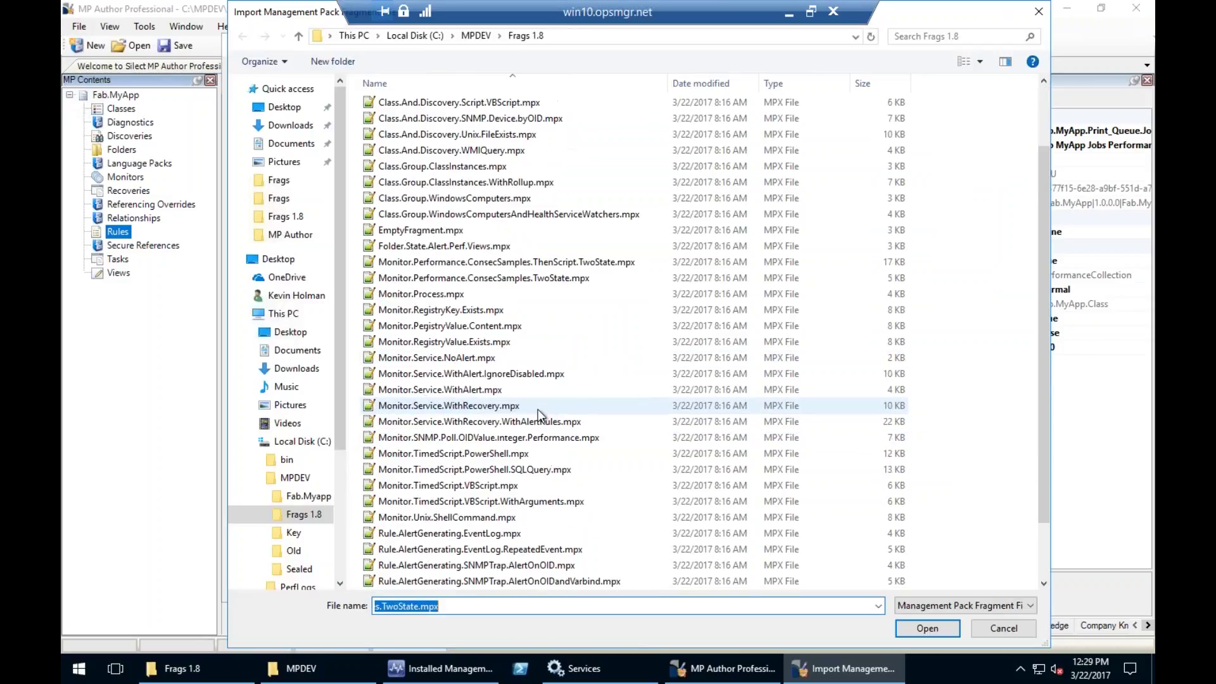
scroll(537, 409, "down", 1)
left_click(422, 470)
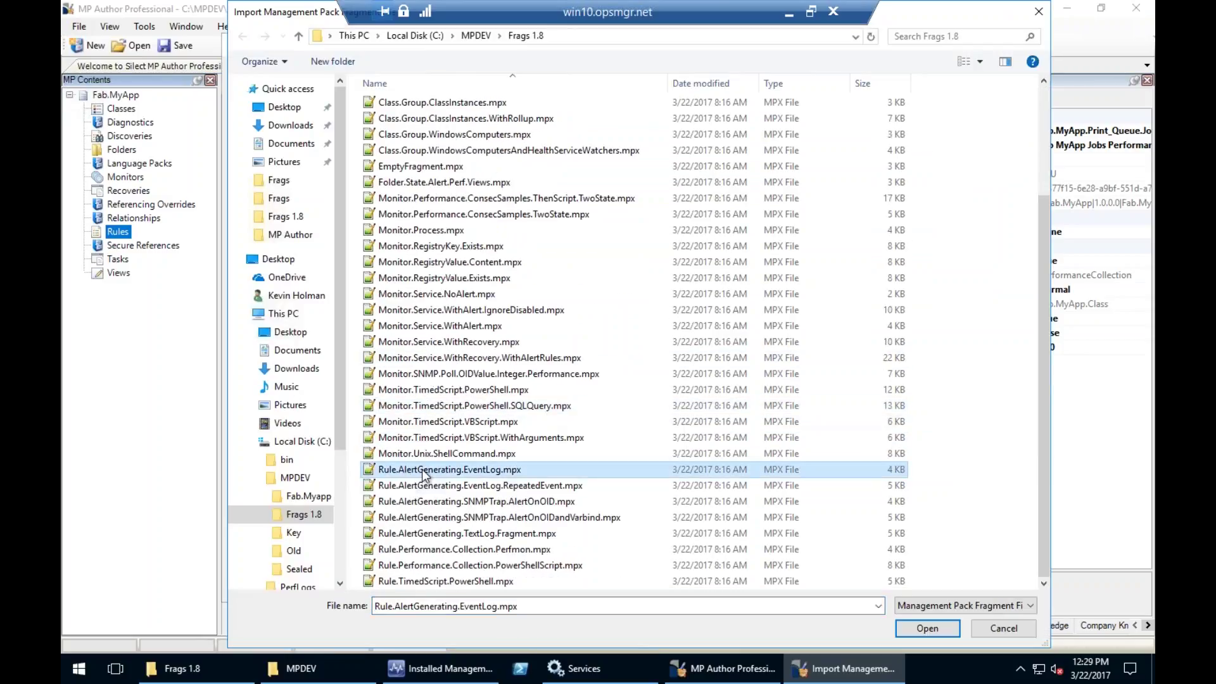
left_click(915, 624)
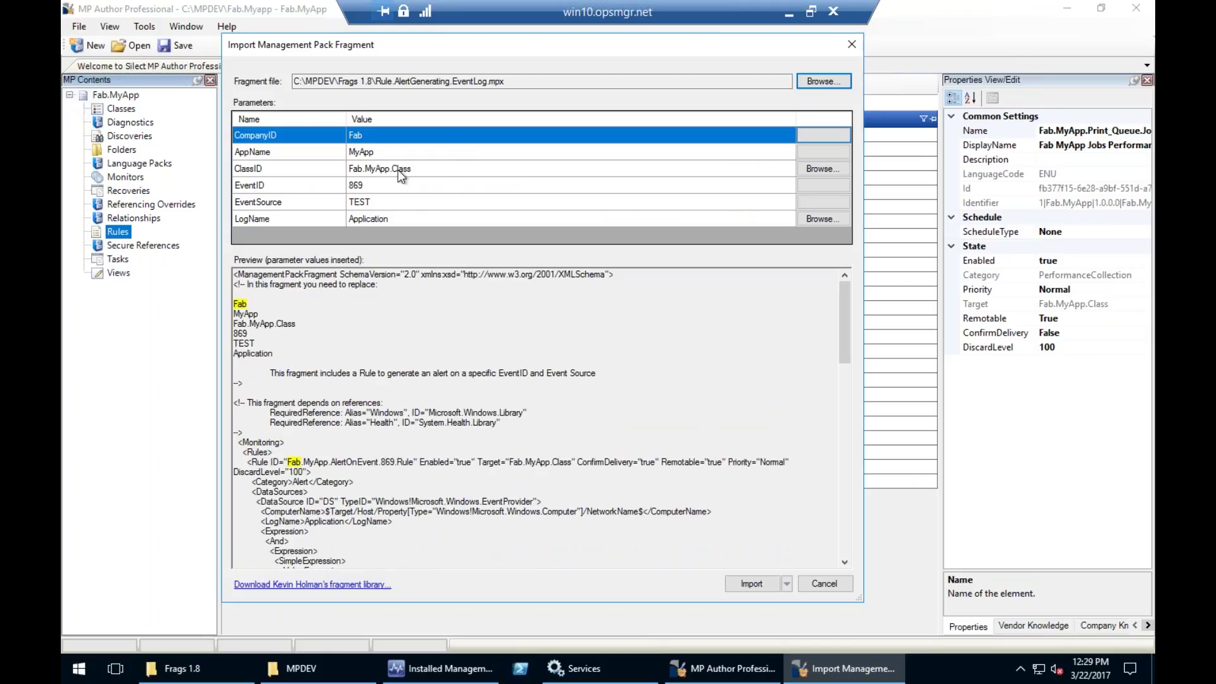
Set the EventID parameter of the event log alert rule to 867
left_click(375, 185)
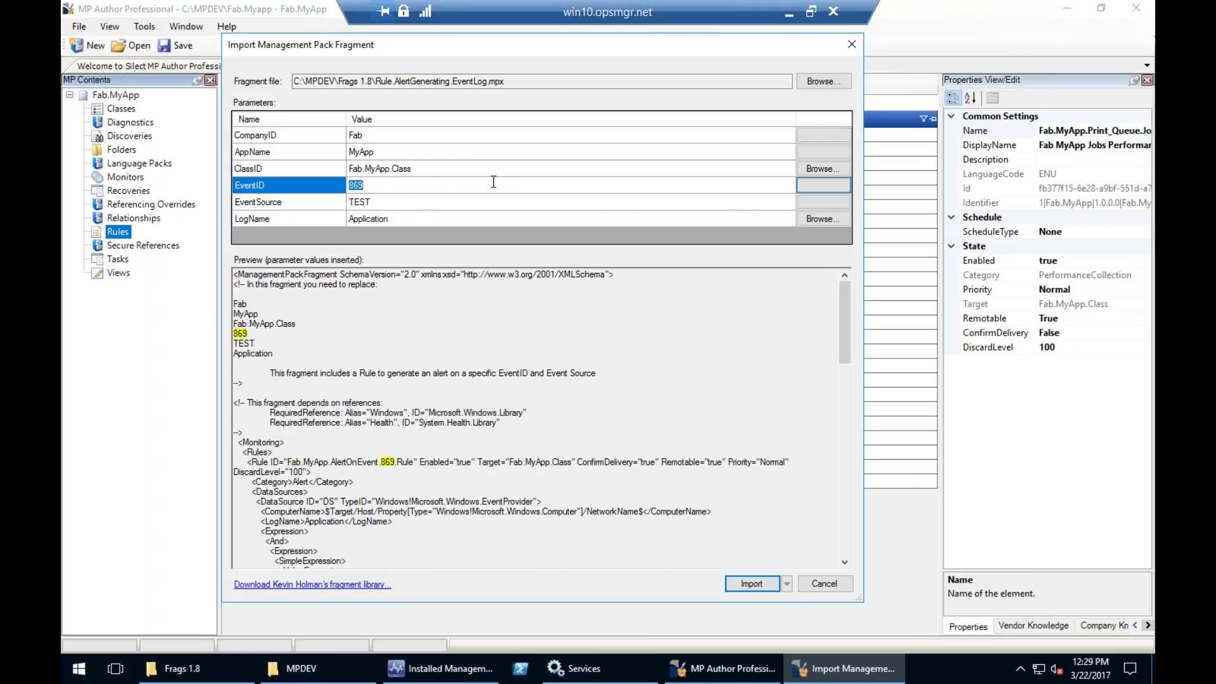
double_click(382, 186)
type("867")
key("Return")
key("Return")
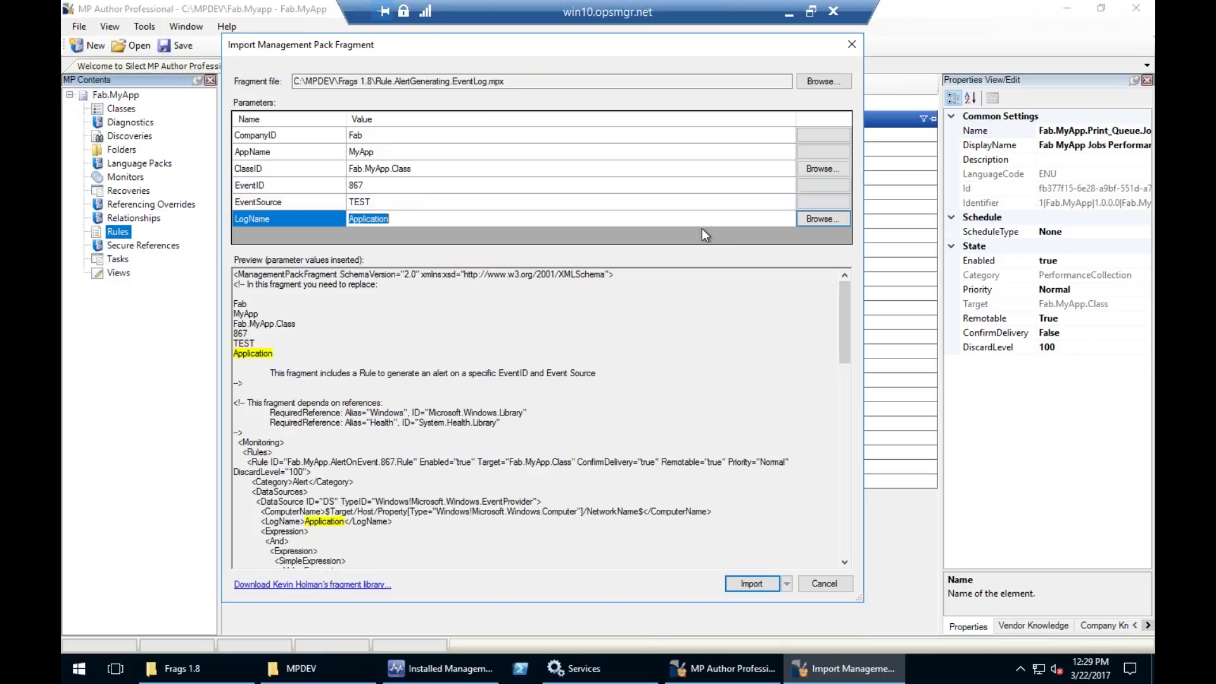
Choose the Application event log from computer WIN10 as the LogName and import the event 867 alert rule
left_click(822, 218)
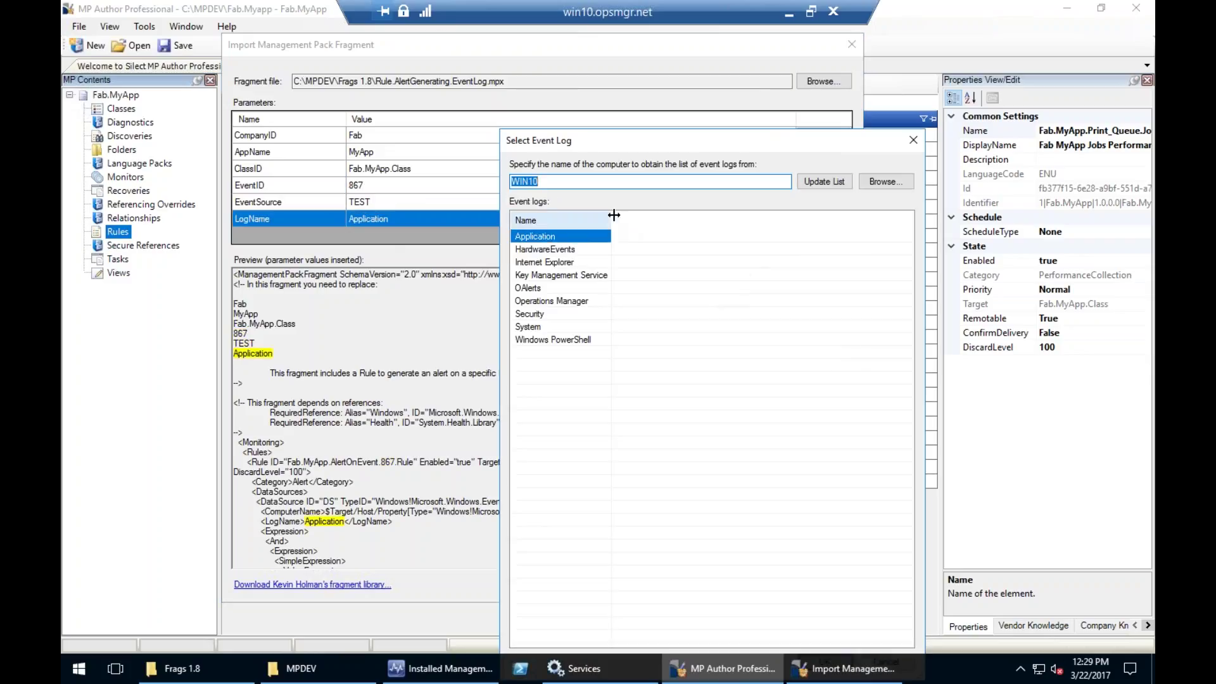
left_click_drag(608, 221, 691, 222)
left_click(535, 237)
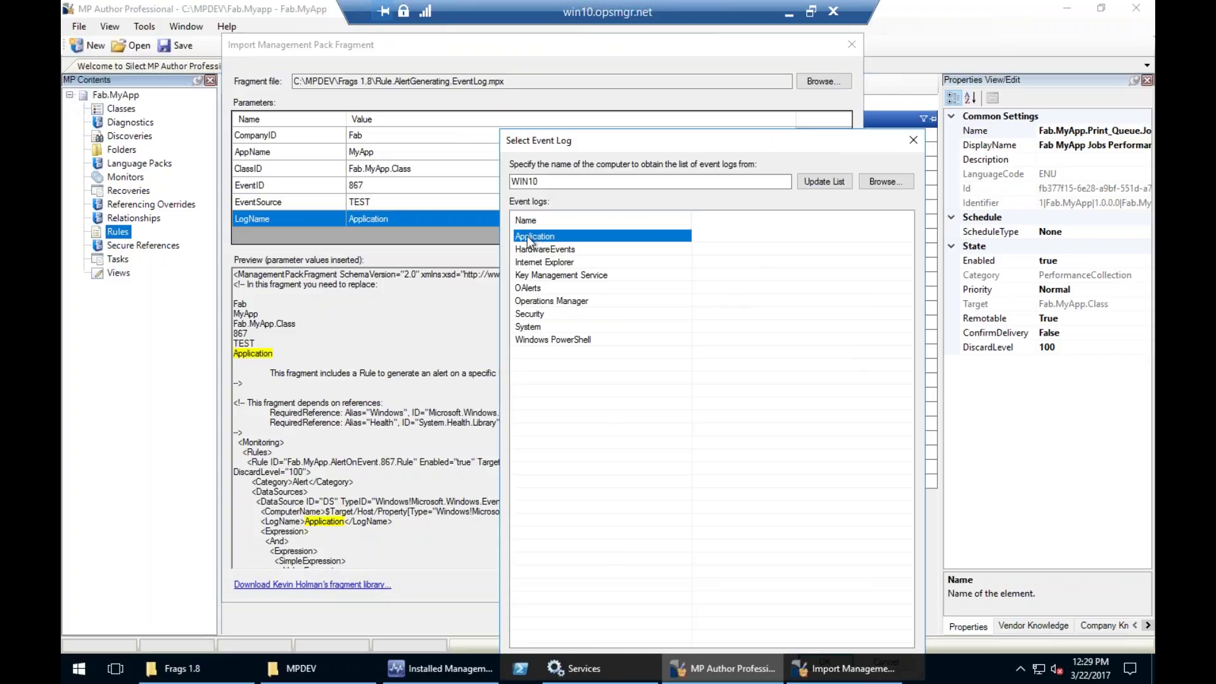
double_click(528, 238)
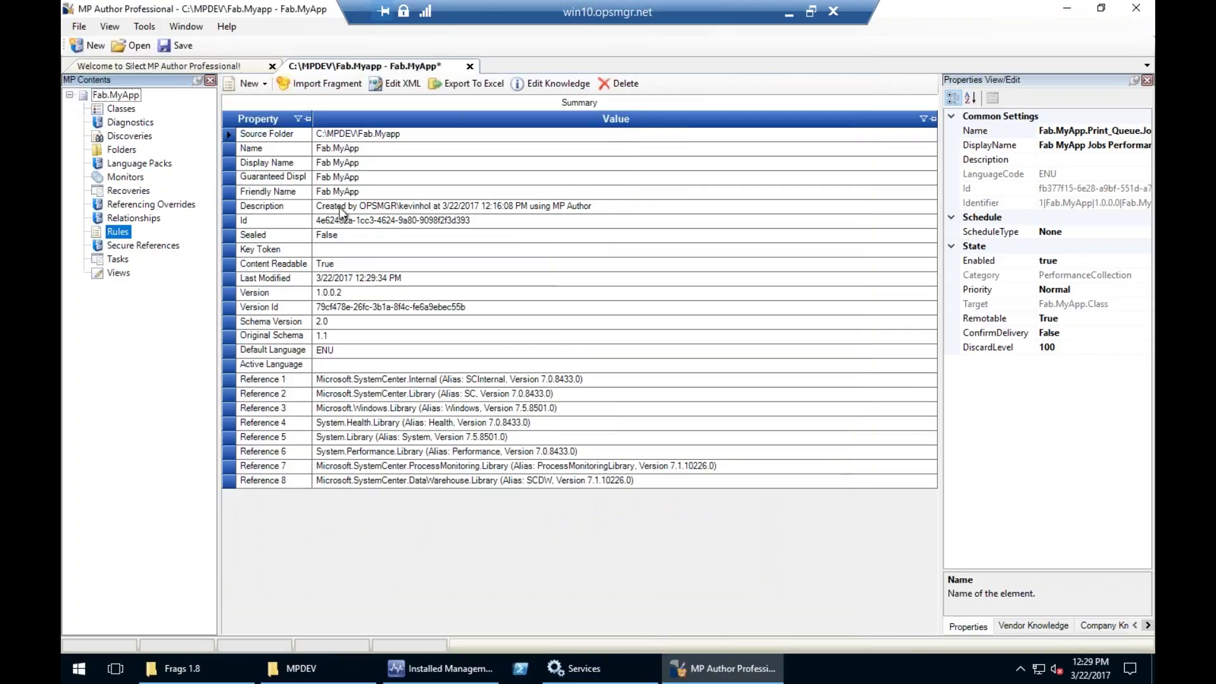
Import the event log alert rule fragment again with EventID set to 868
left_click(318, 83)
left_click(382, 185)
left_click(382, 186)
key("BackSpace")
type("868")
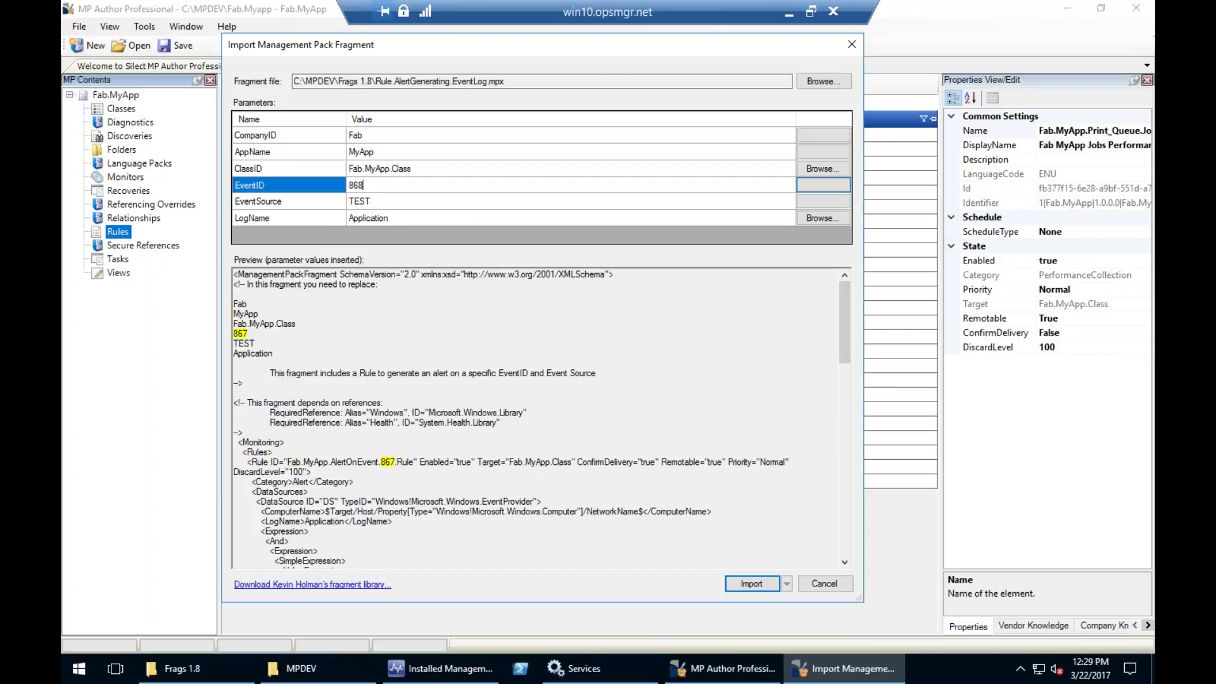
key("Return")
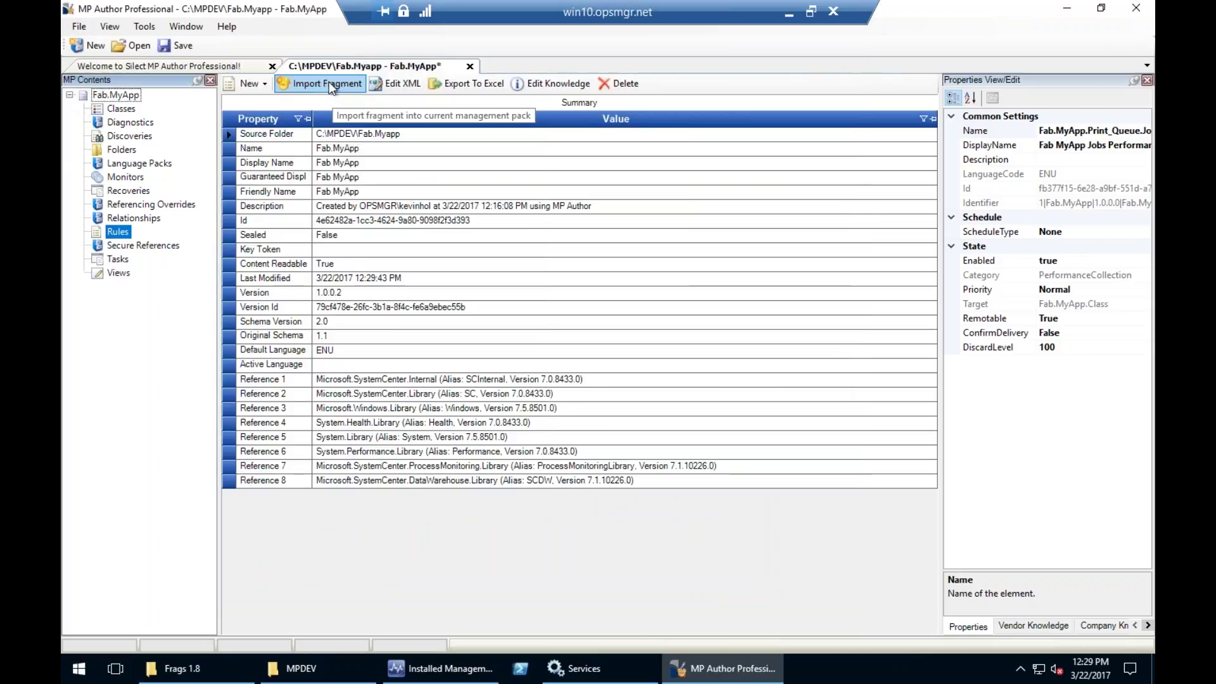
Import another event log alert rule from the same fragment with EventID set to 869
left_click(329, 83)
left_click(384, 186)
type("869")
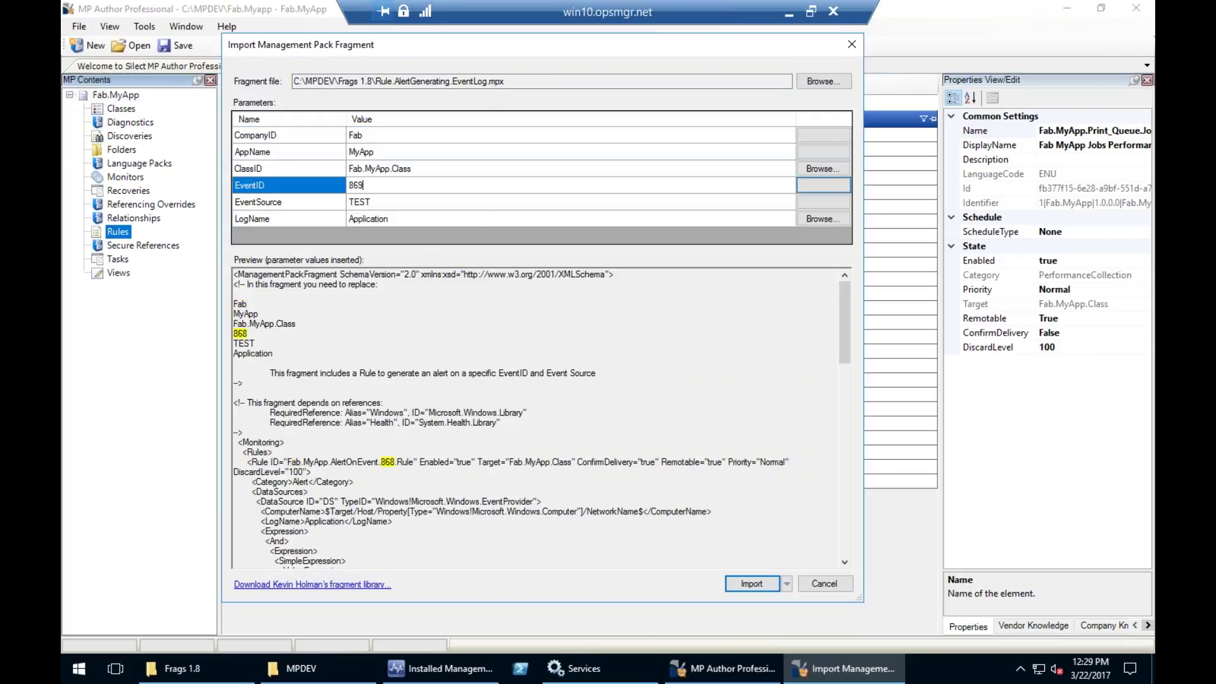
key("Return")
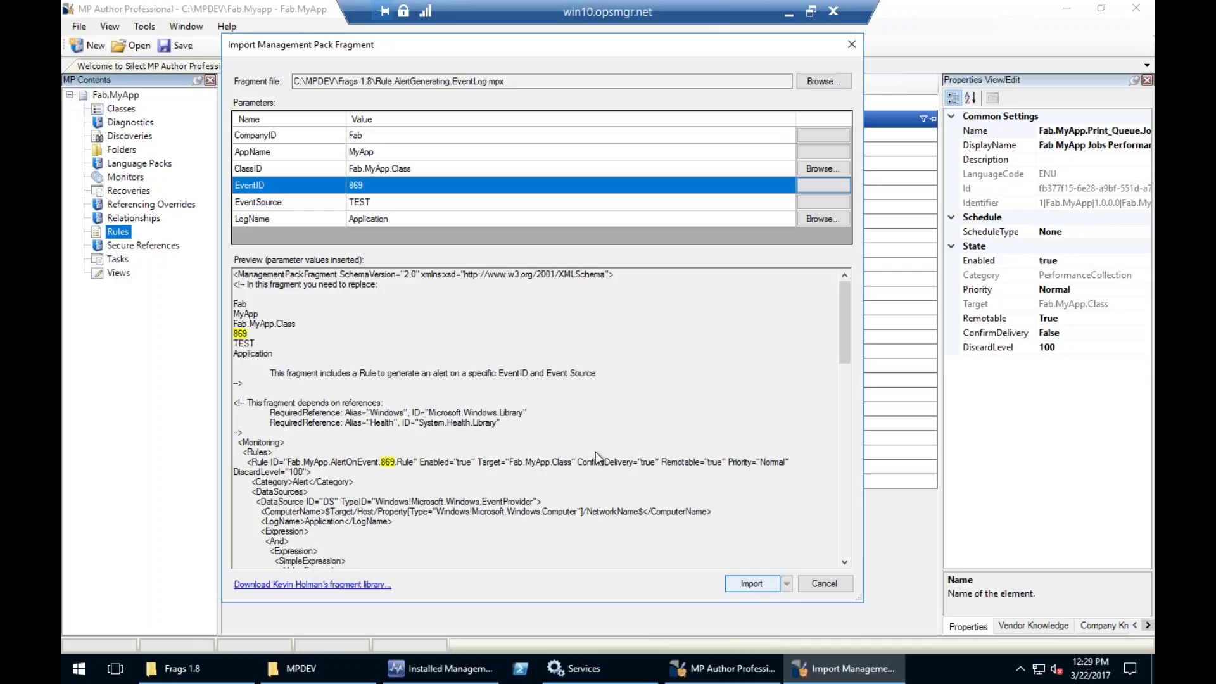
key("Return")
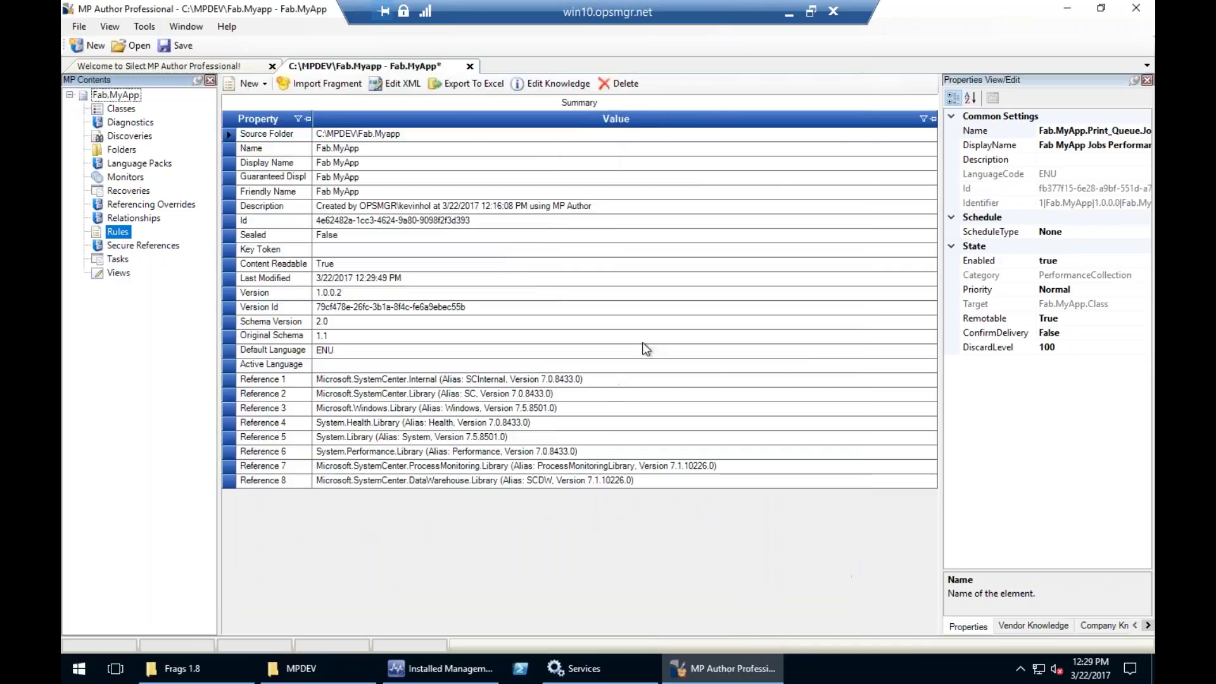
List the management pack's rules, widen the DisplayName column to fit the names, and save the management pack
left_click(115, 233)
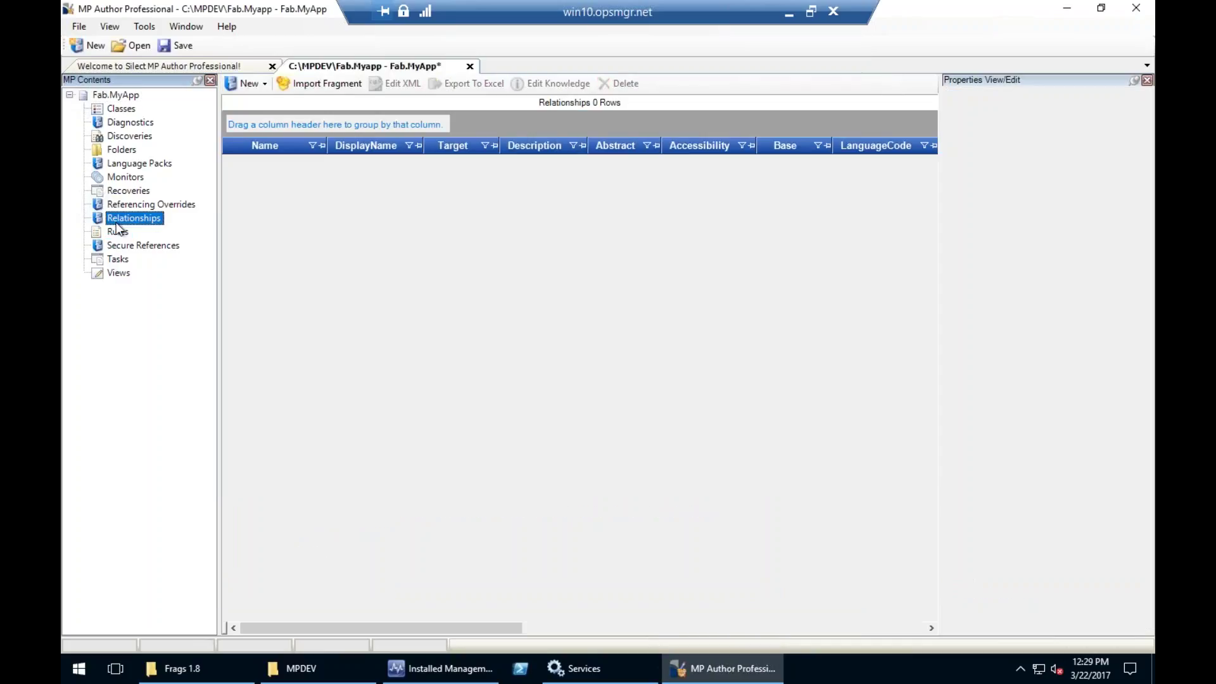
double_click(423, 146)
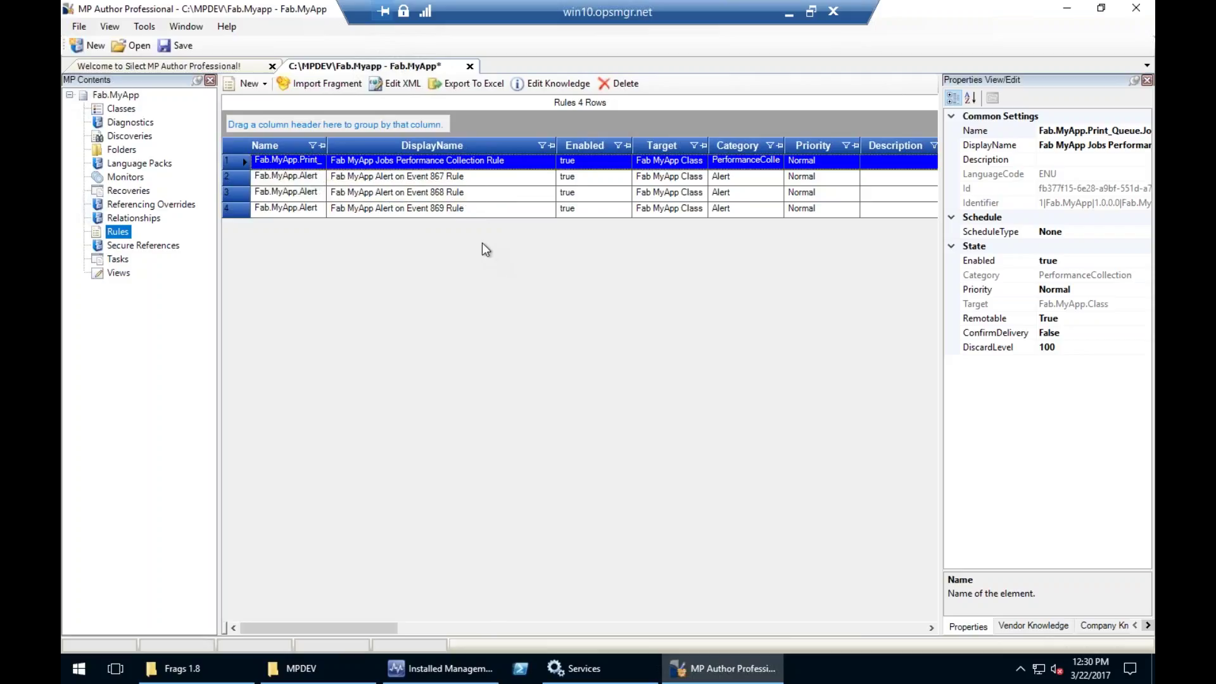
left_click(176, 45)
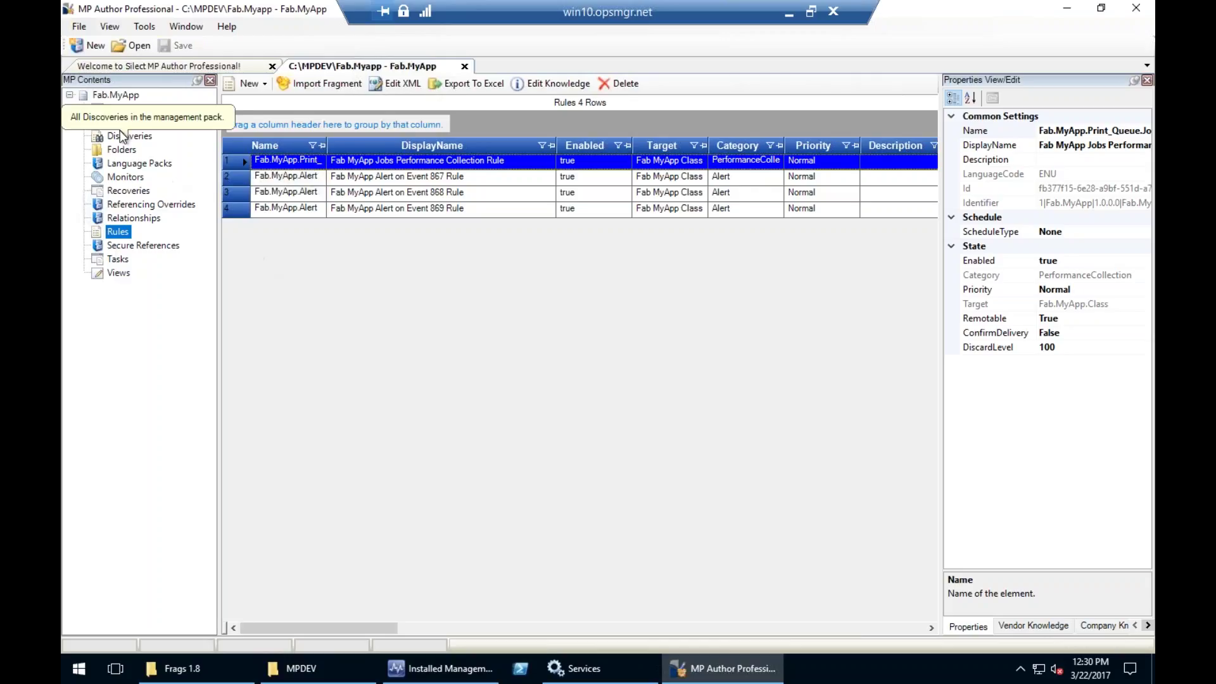
right_click(132, 94)
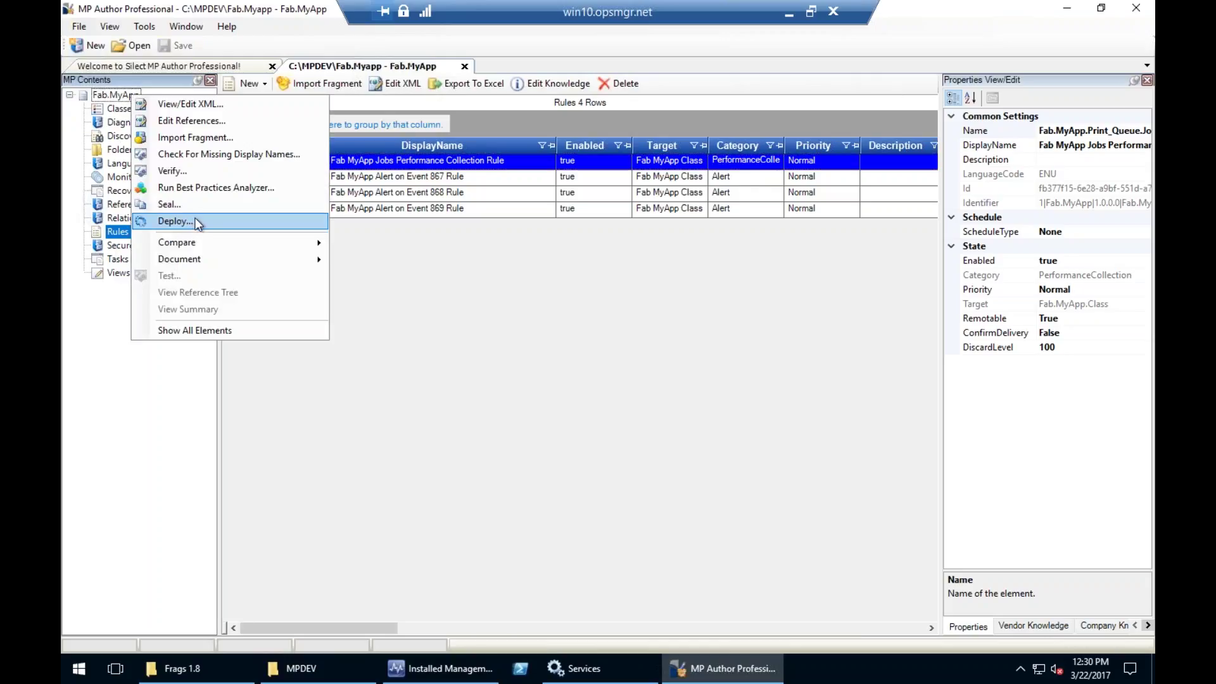
left_click(587, 329)
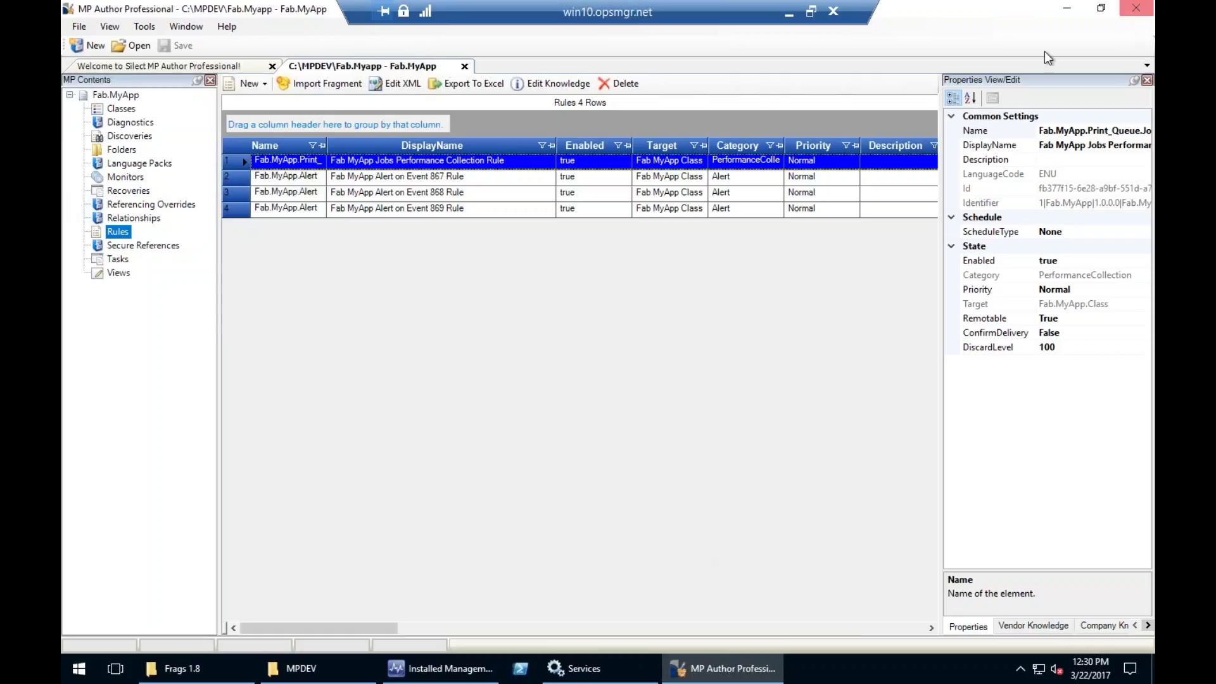
left_click(788, 12)
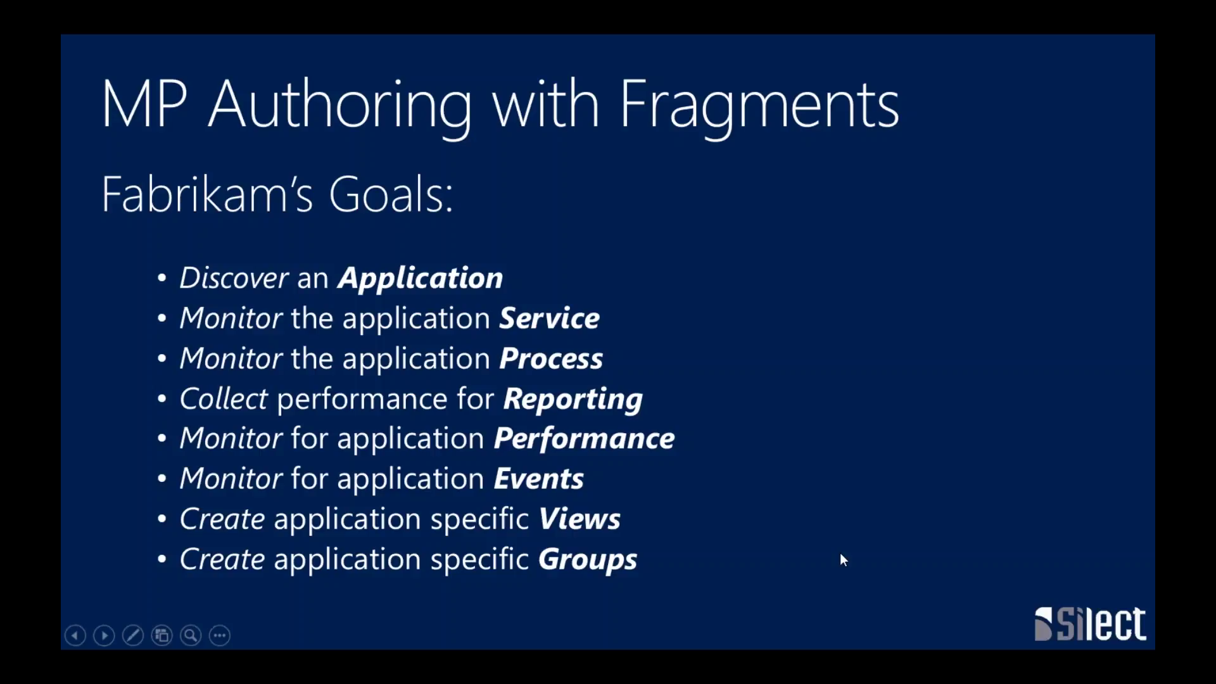
key("Escape")
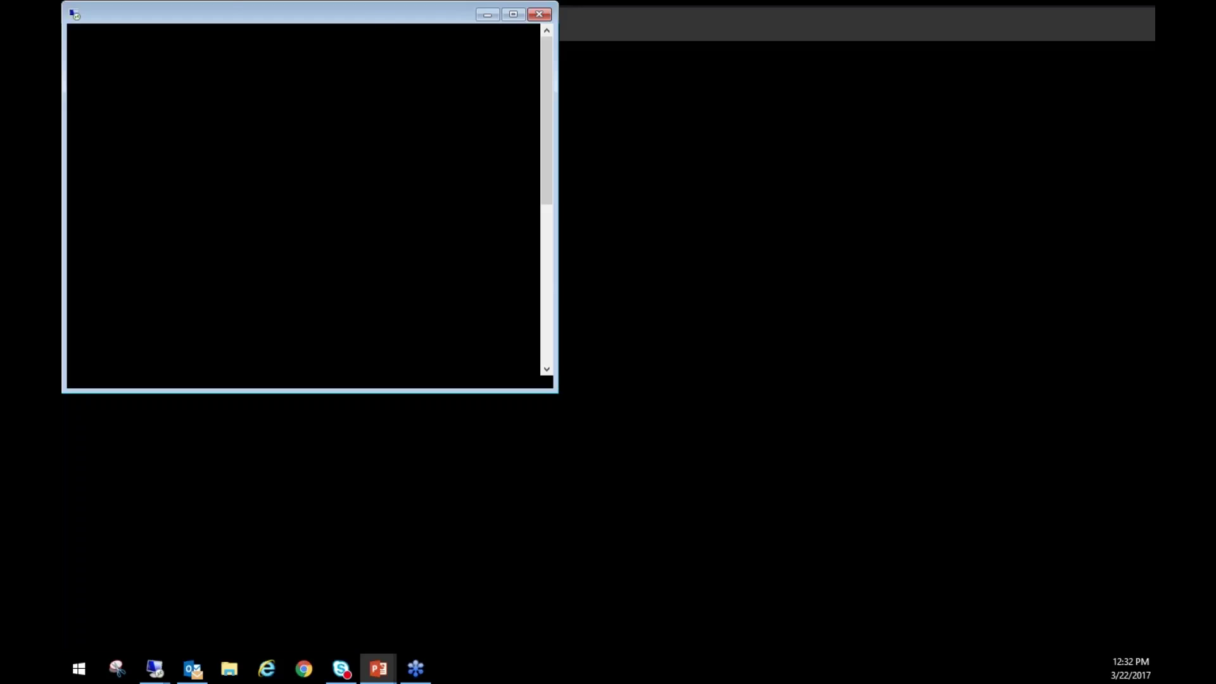
Load the Folder.State.Alert.Perf.Views.mpx fragment from the Frags 1.8 folder for import
left_click(342, 83)
left_click(836, 82)
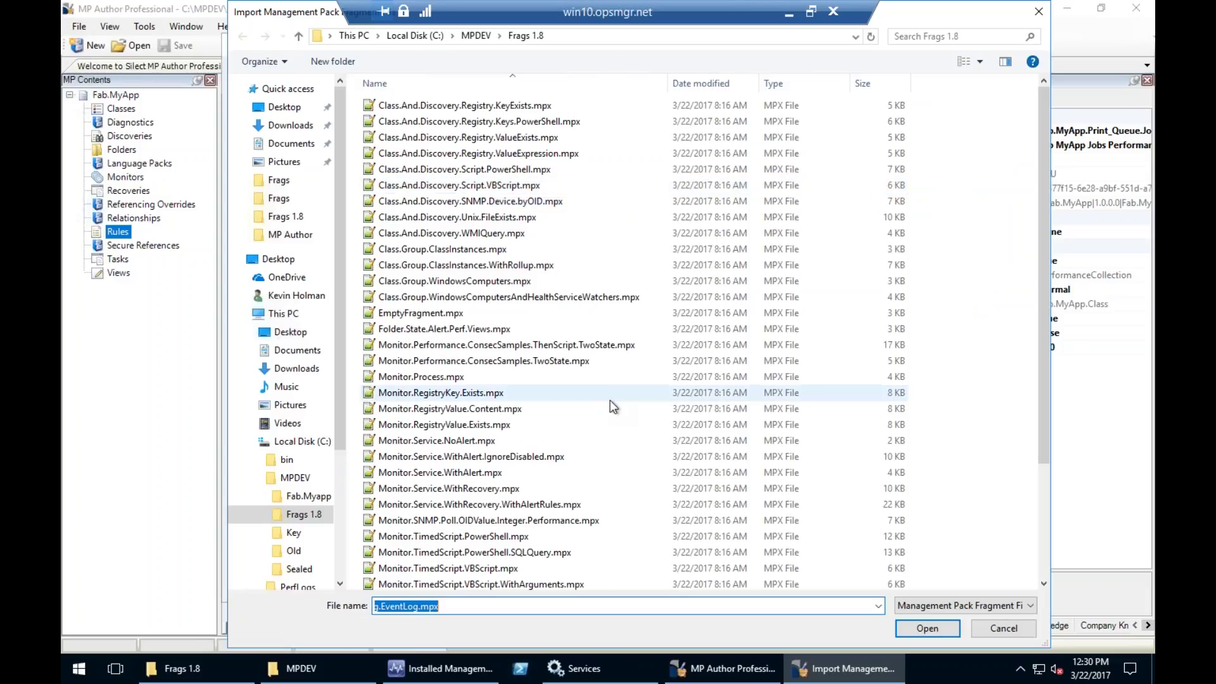
left_click(468, 330)
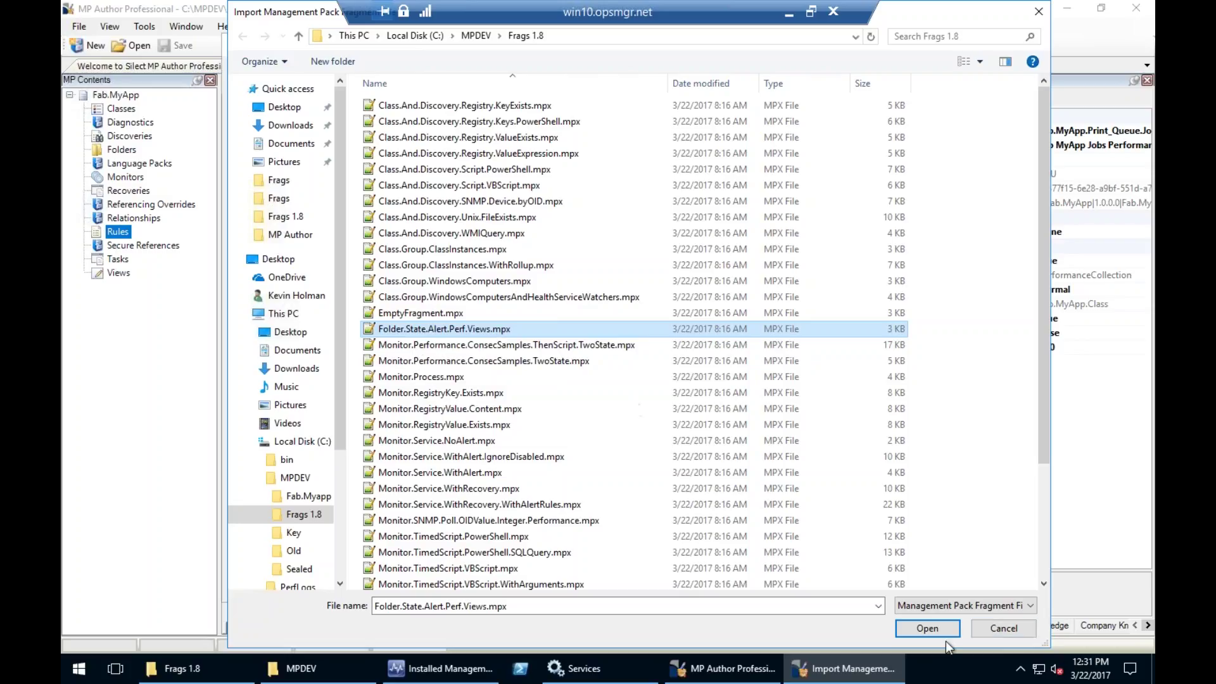
left_click(926, 628)
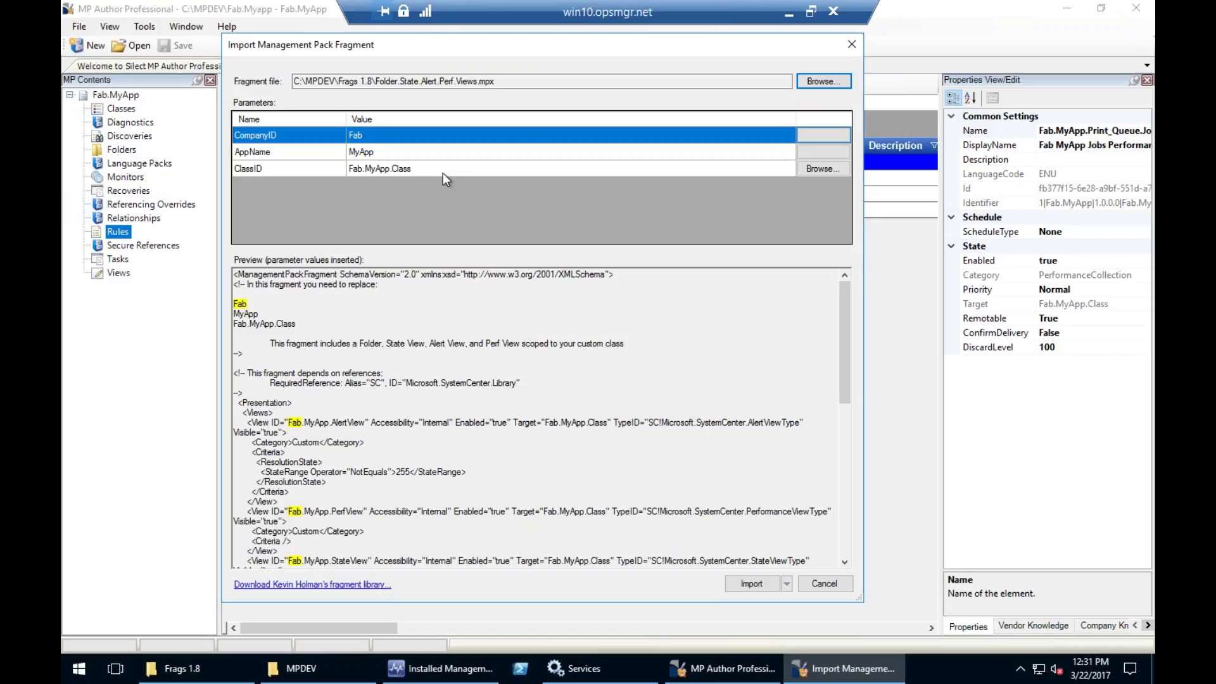
Check the CompanyID, AppName and ClassID parameters and the alert, performance and state view definitions, and import the views fragment
left_click(382, 142)
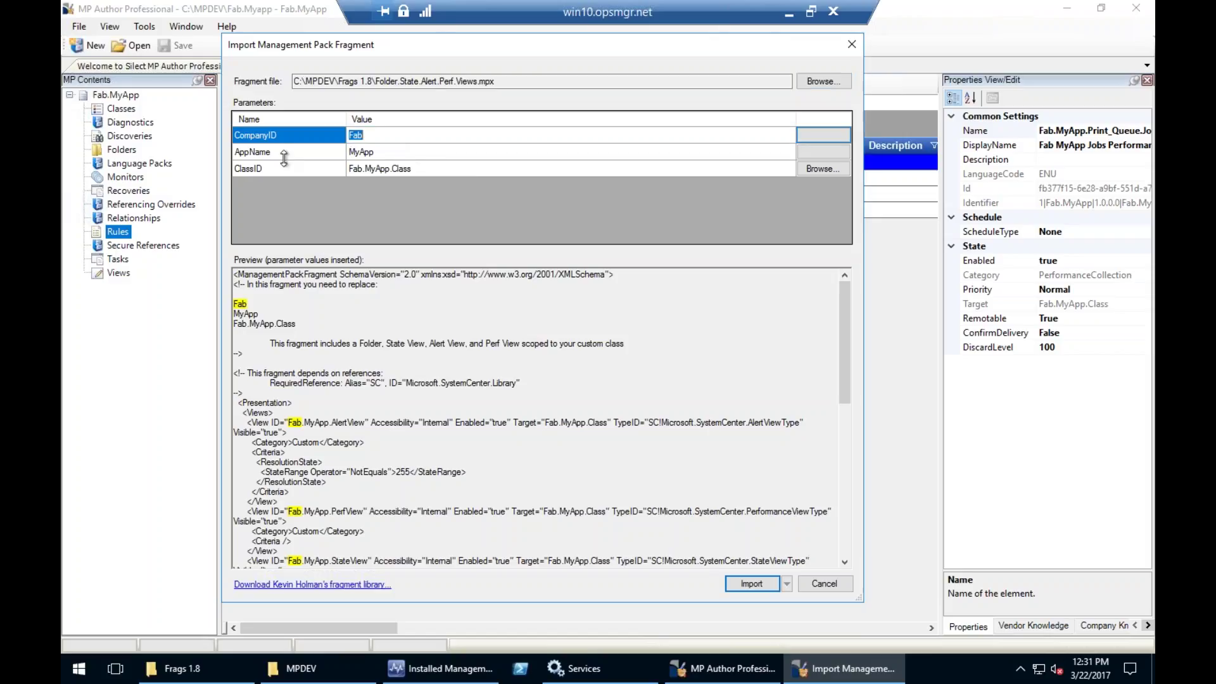
left_click(321, 169)
left_click(417, 168)
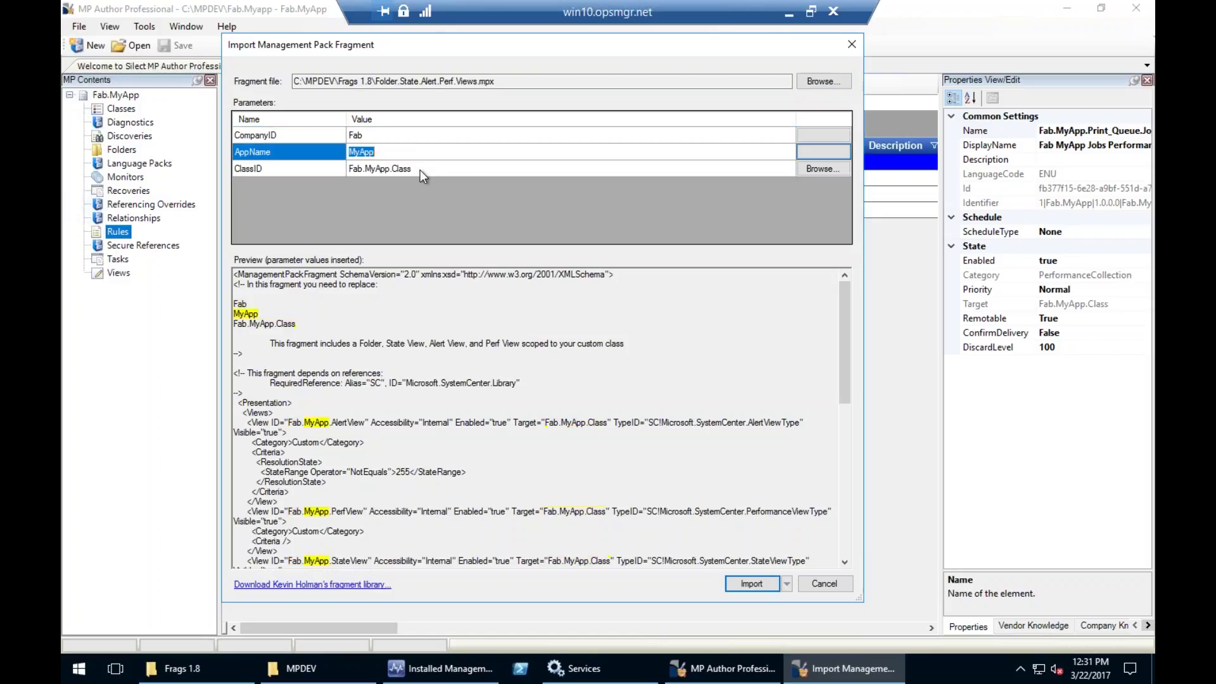
scroll(646, 424, "down", 3)
double_click(343, 363)
double_click(345, 452)
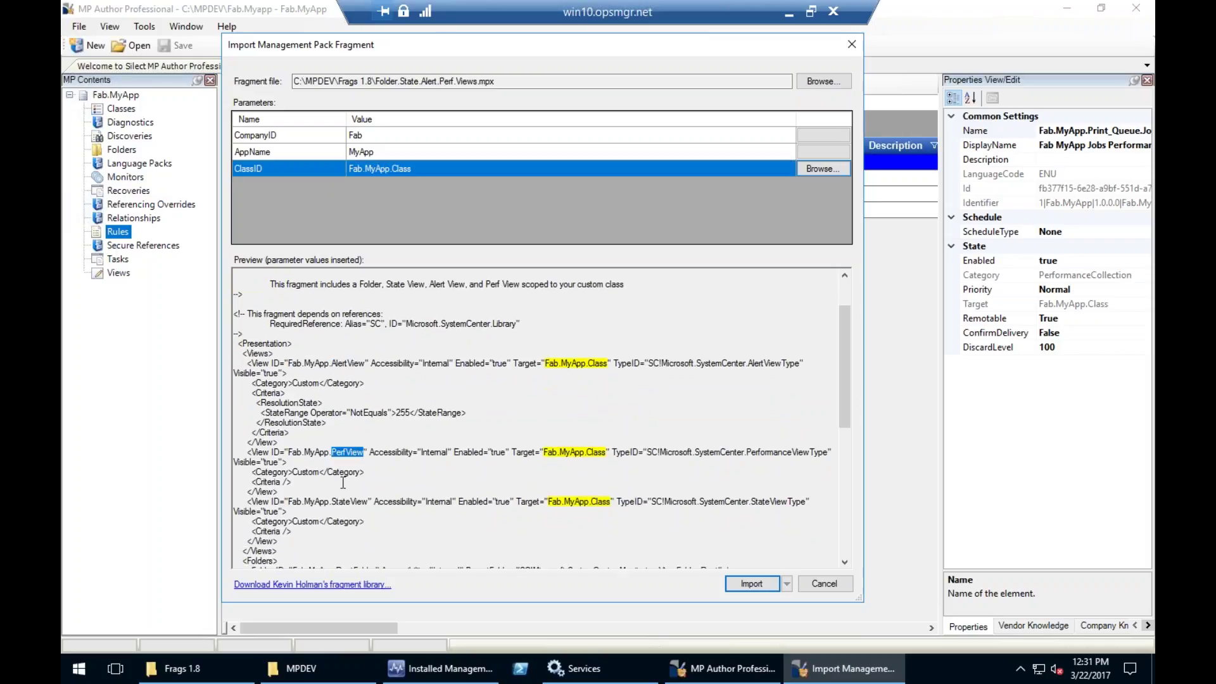
double_click(345, 501)
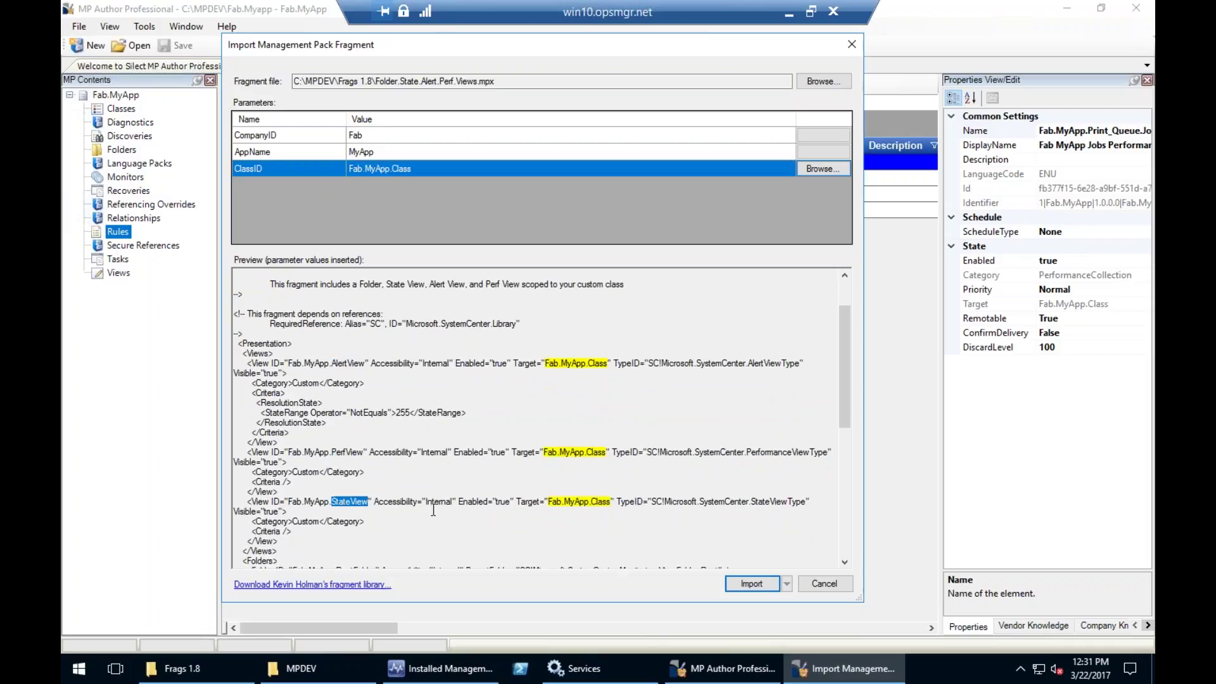
left_click(741, 585)
left_click(816, 581)
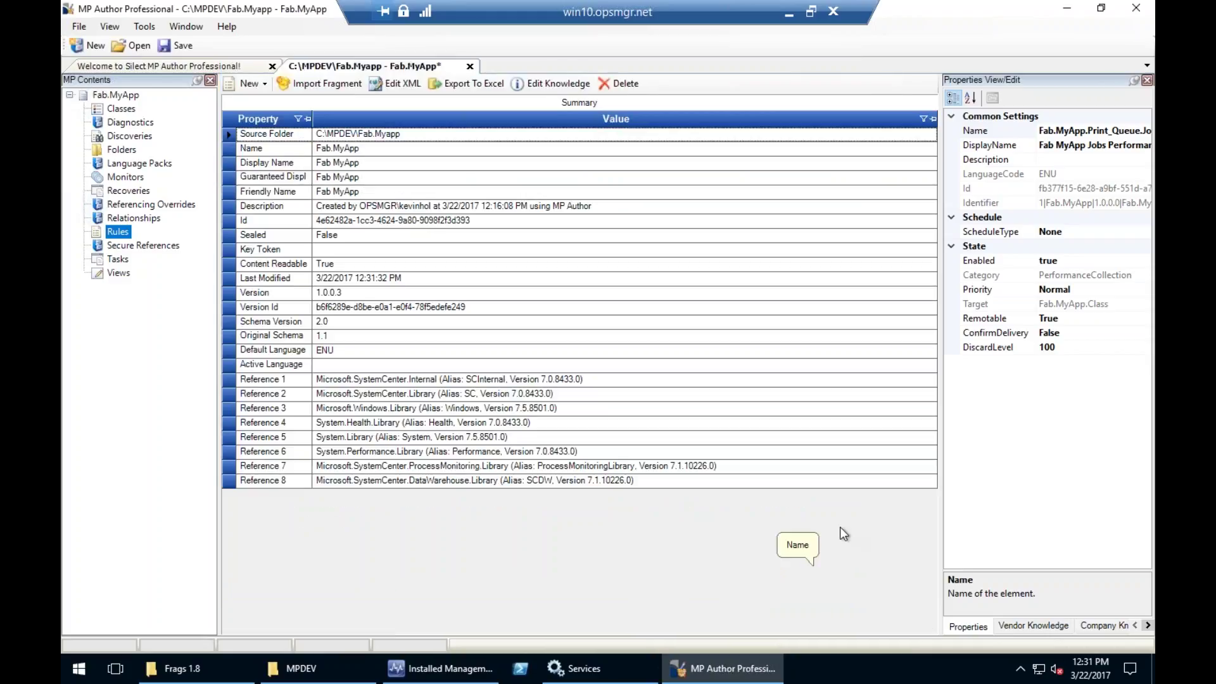
Start another fragment import and load Class.Group.ClassInstances.mpx from the Frags 1.8 folder
left_click(315, 86)
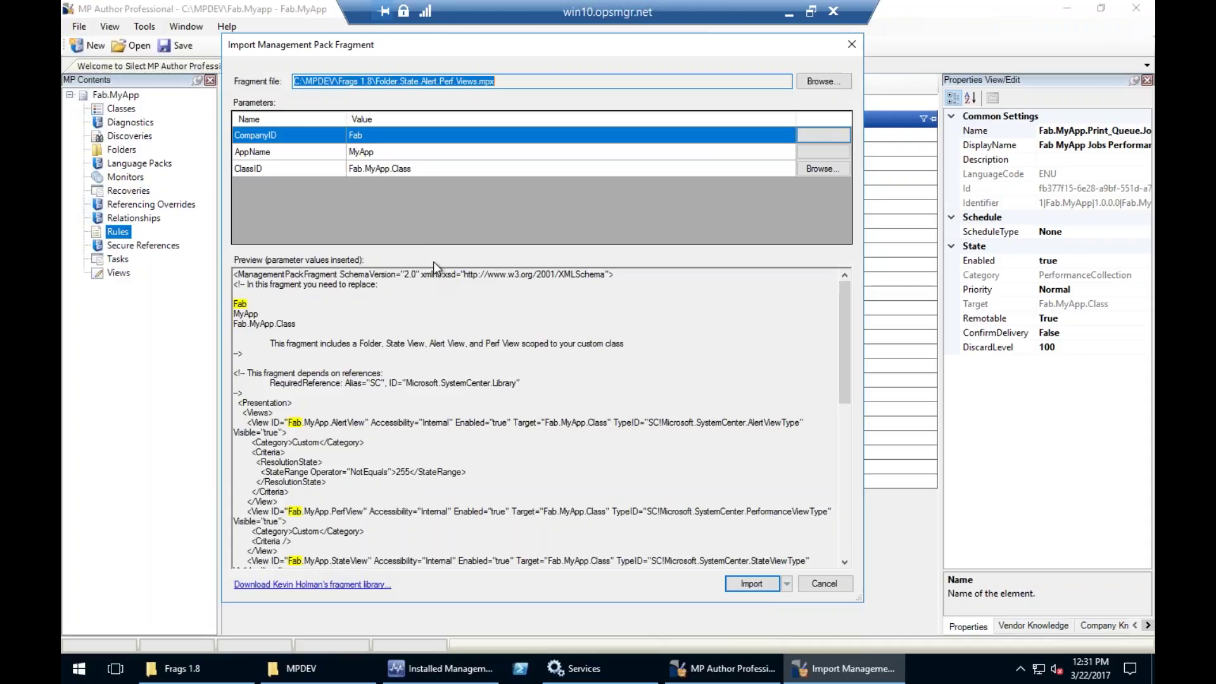
left_click(825, 82)
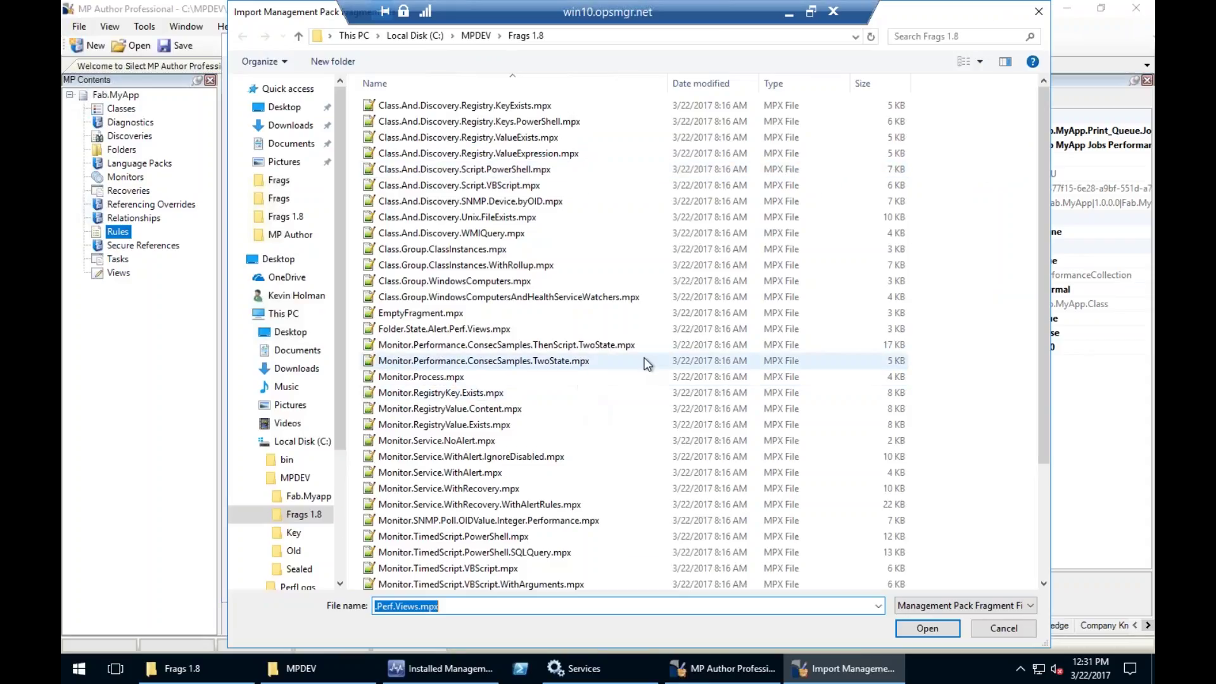
left_click(418, 252)
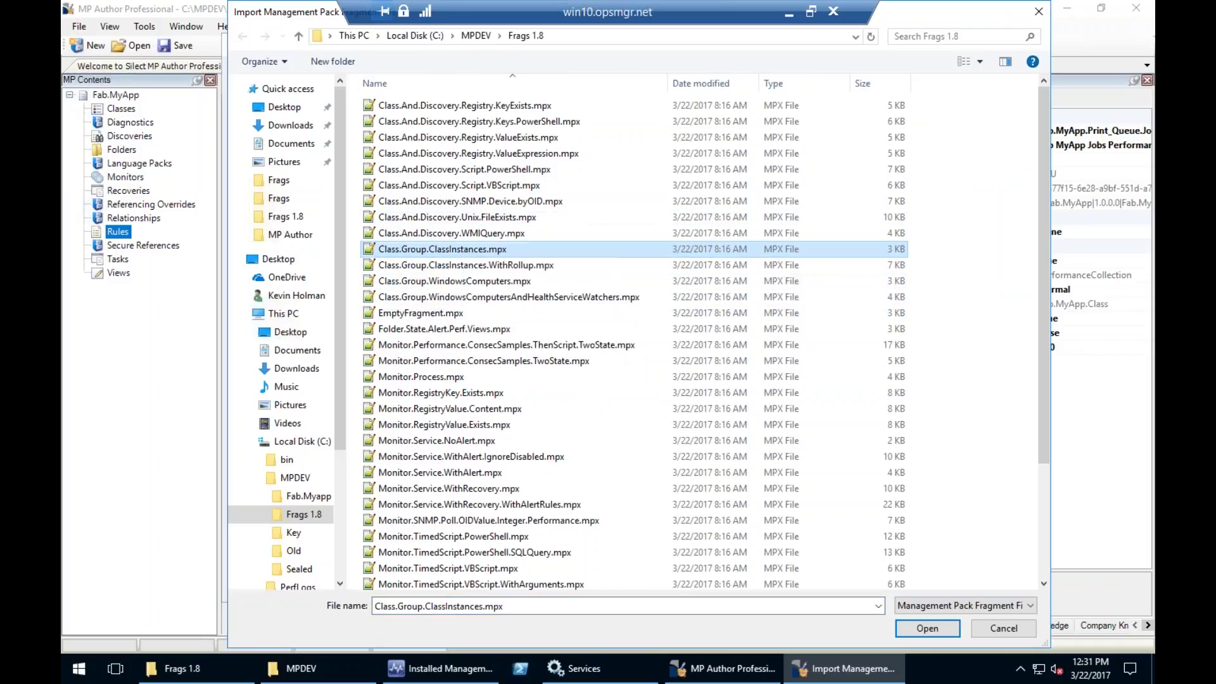
left_click(469, 249)
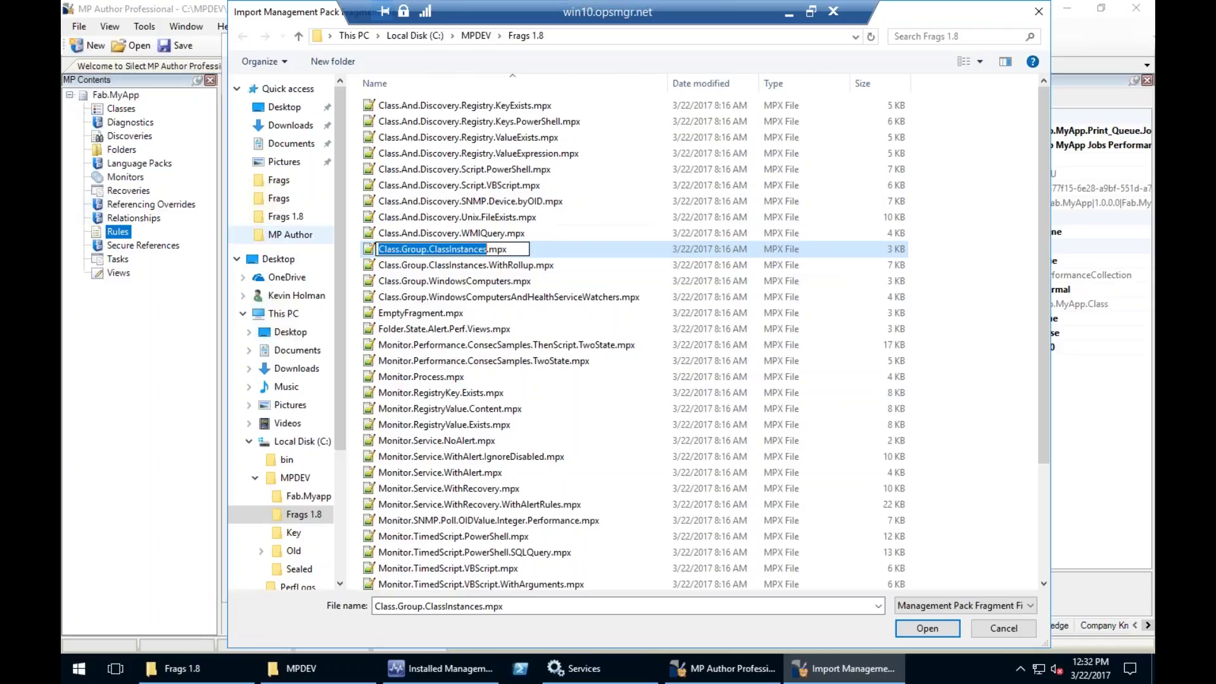
double_click(371, 253)
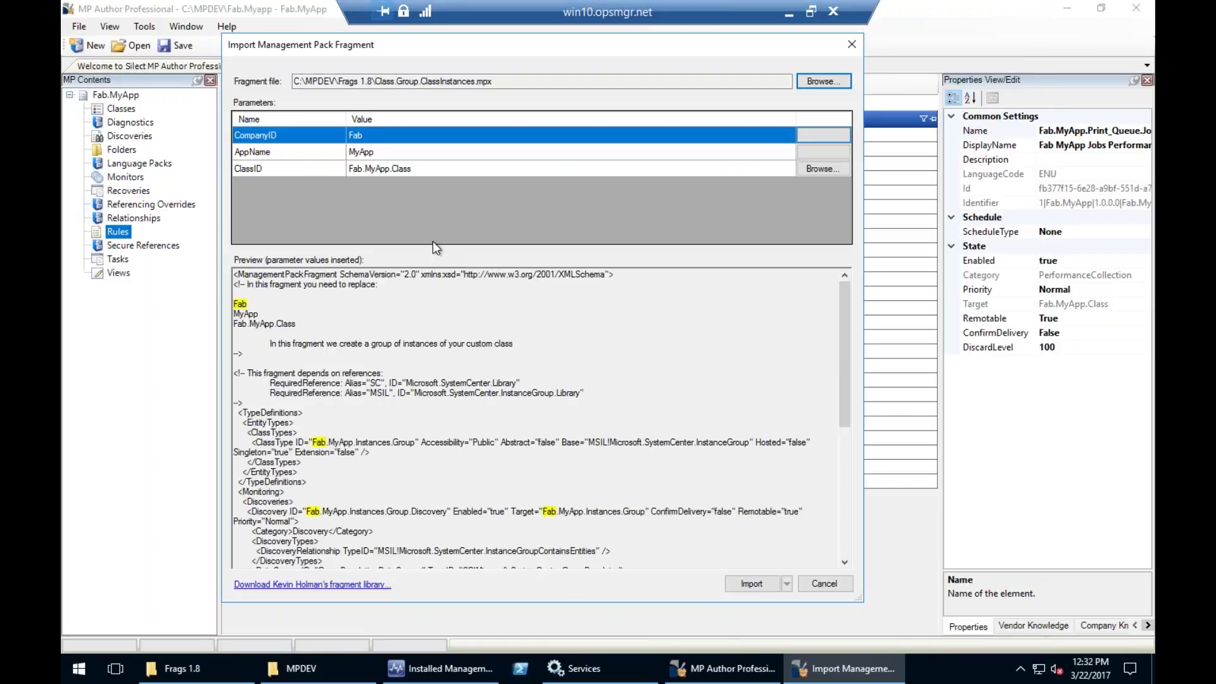
Import the instances group fragment for Fab.MyApp.Class, adding the missing Microsoft.SystemCenter.InstanceGroup.Library reference, and check the group's full display name among the classes
left_click(448, 170)
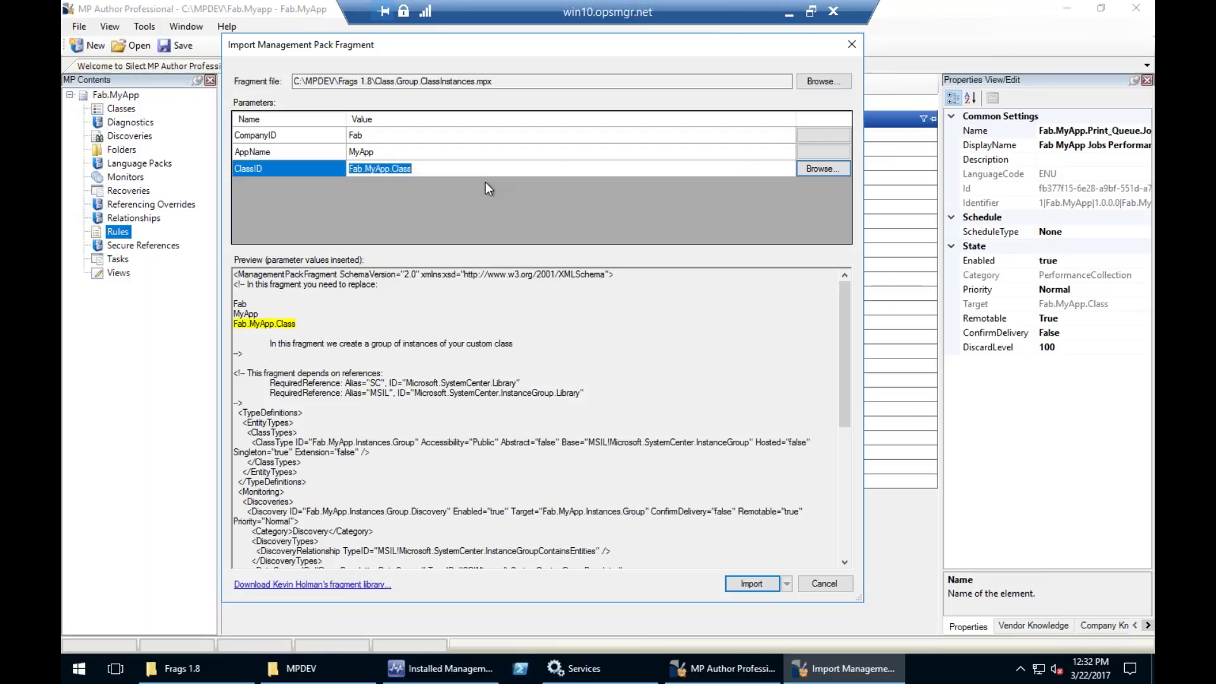
scroll(452, 416, "down", 9)
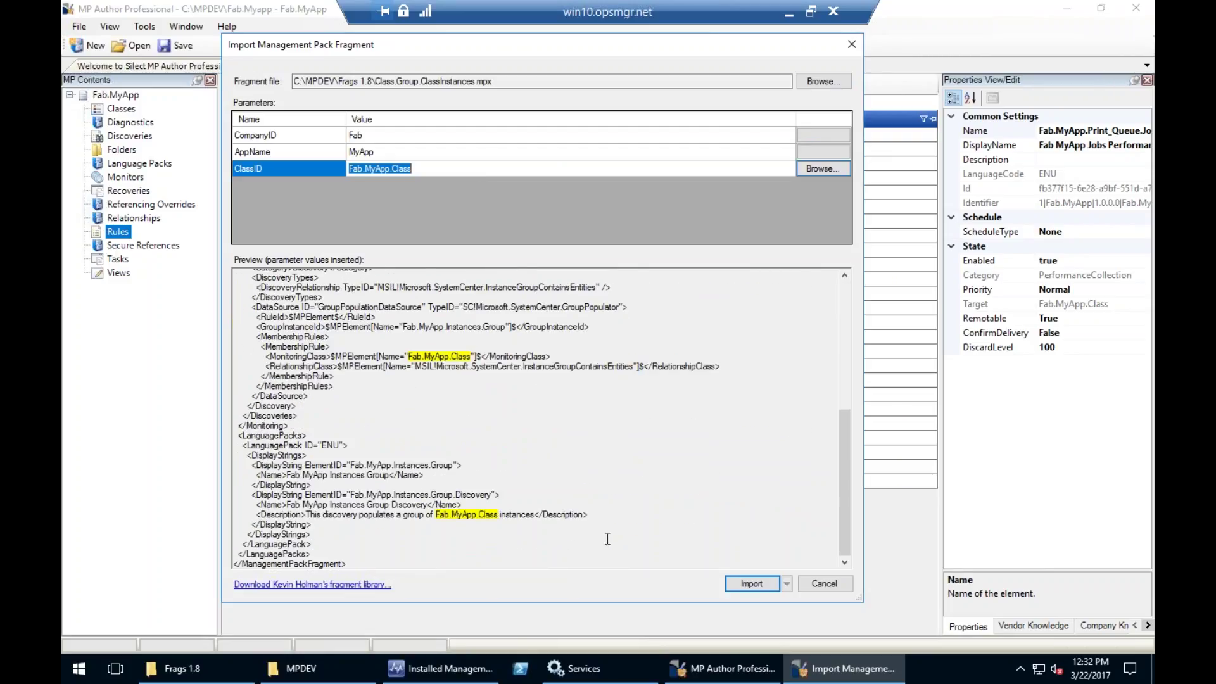
left_click(751, 583)
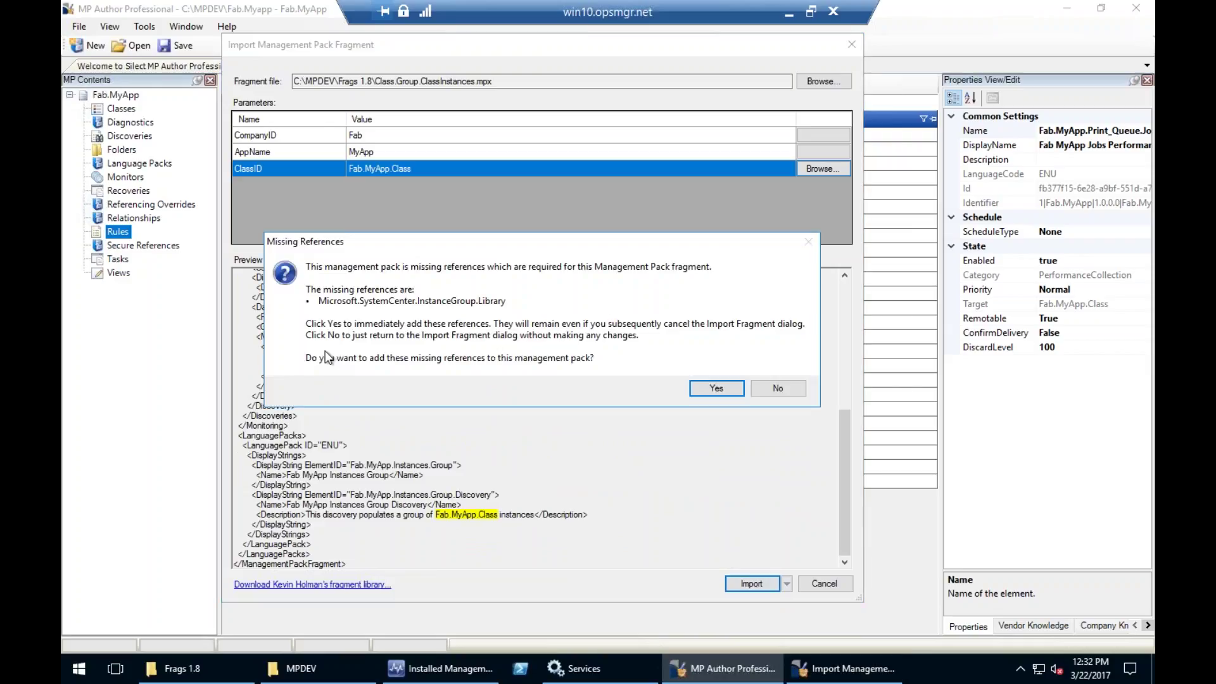
double_click(455, 302)
left_click(716, 388)
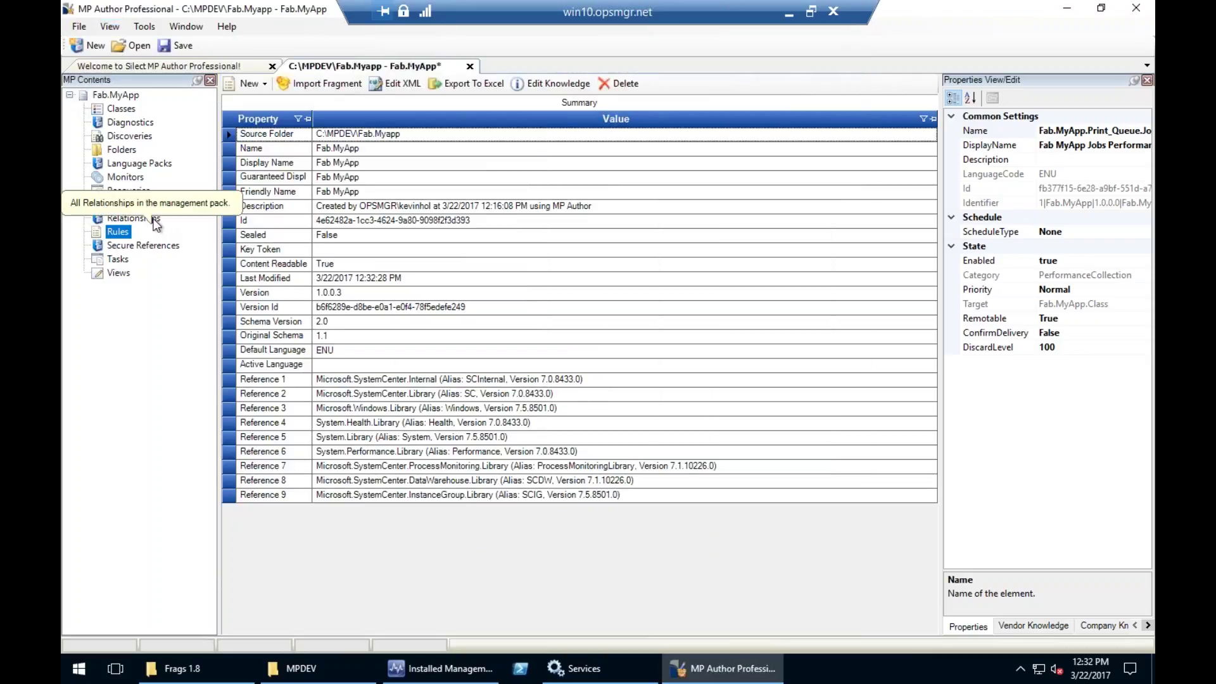
left_click(134, 108)
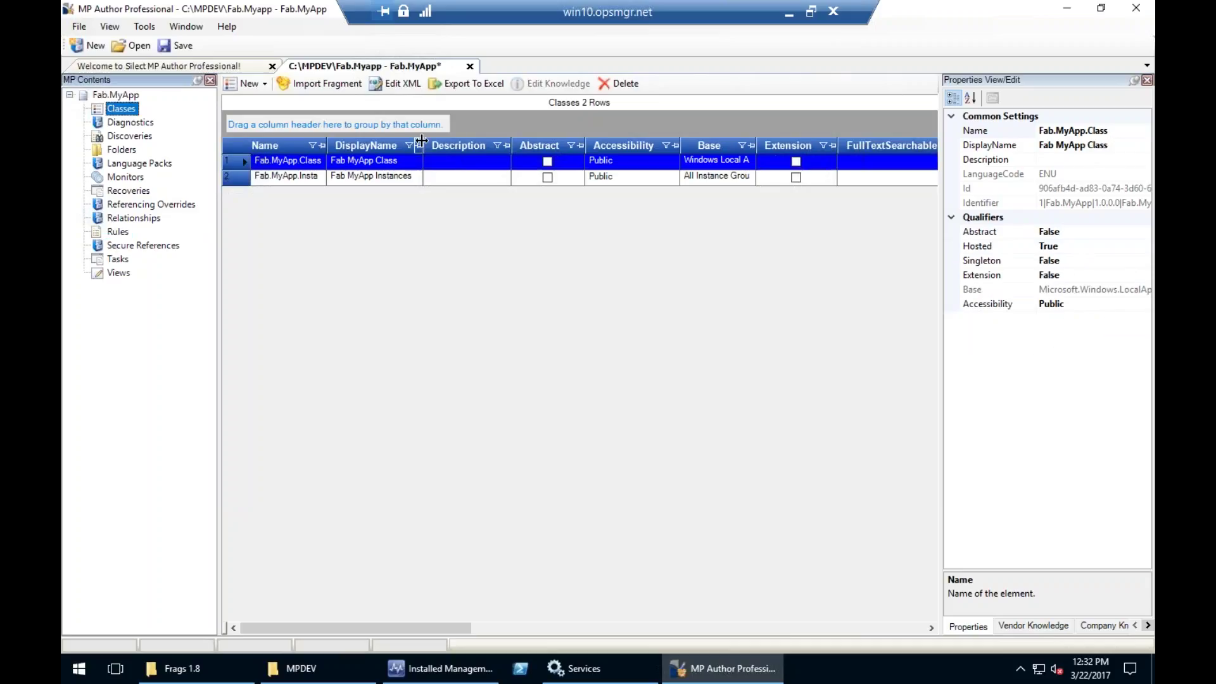
left_click_drag(424, 146, 479, 146)
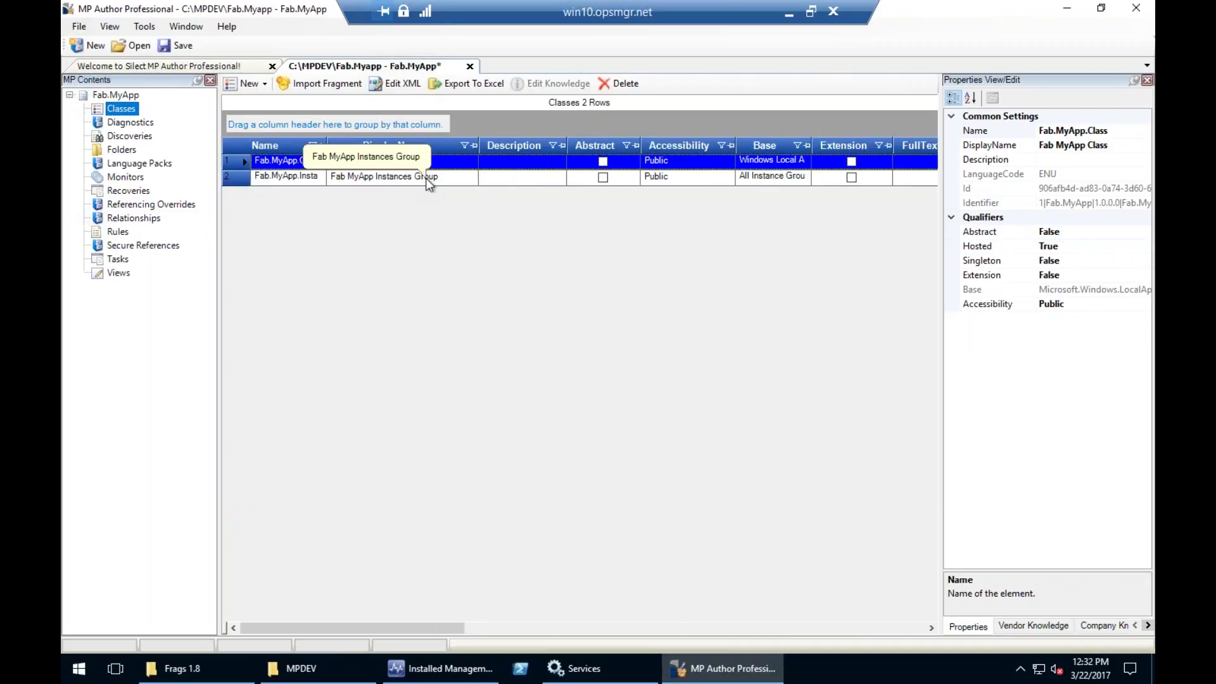
Start another fragment import and load Class.Group.WindowsComputersAndHealthServiceWatchers.mpx
left_click(338, 85)
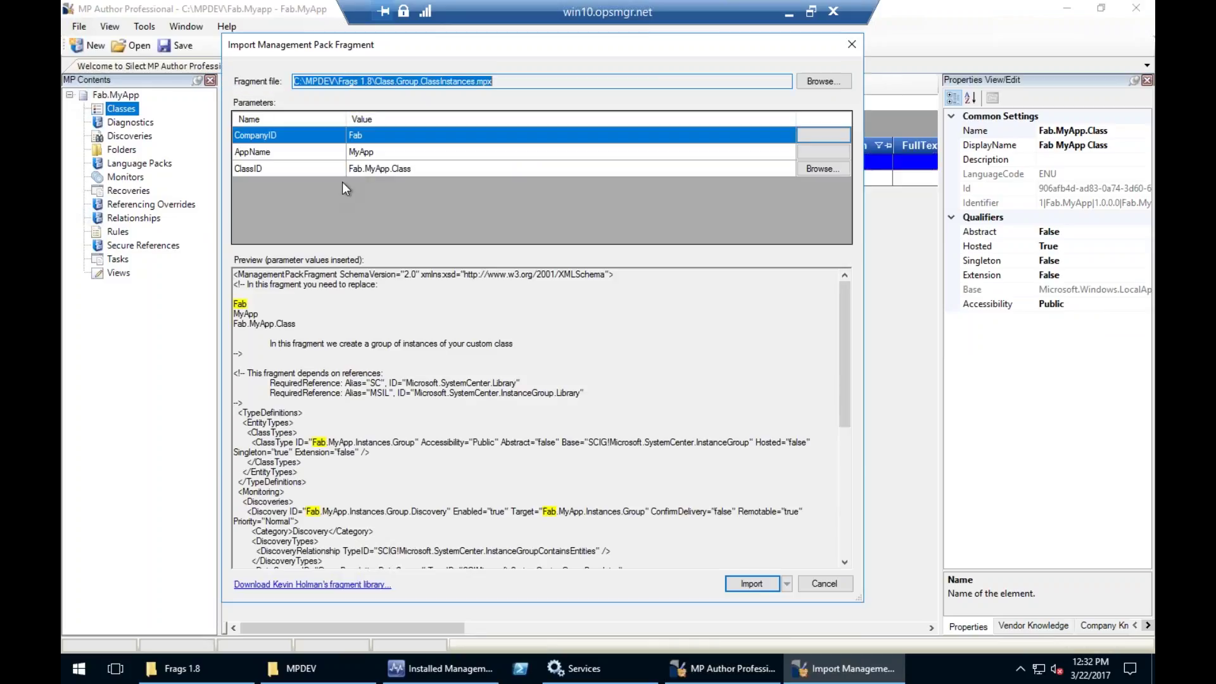
left_click(808, 80)
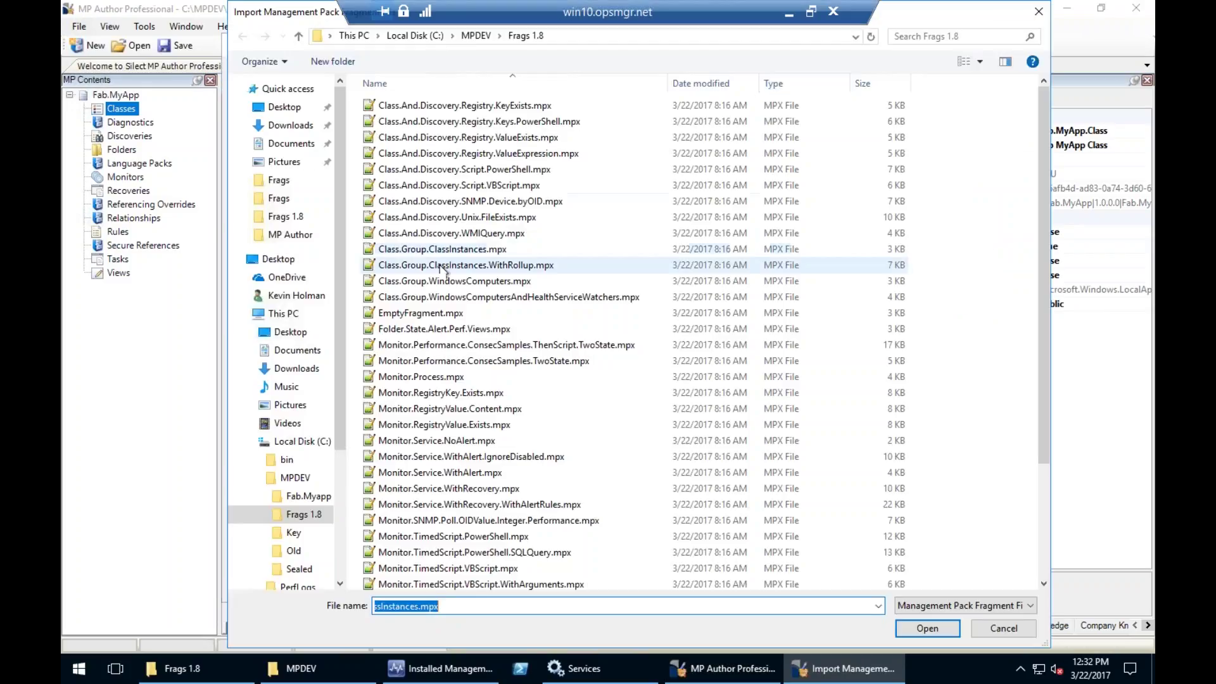
left_click(437, 297)
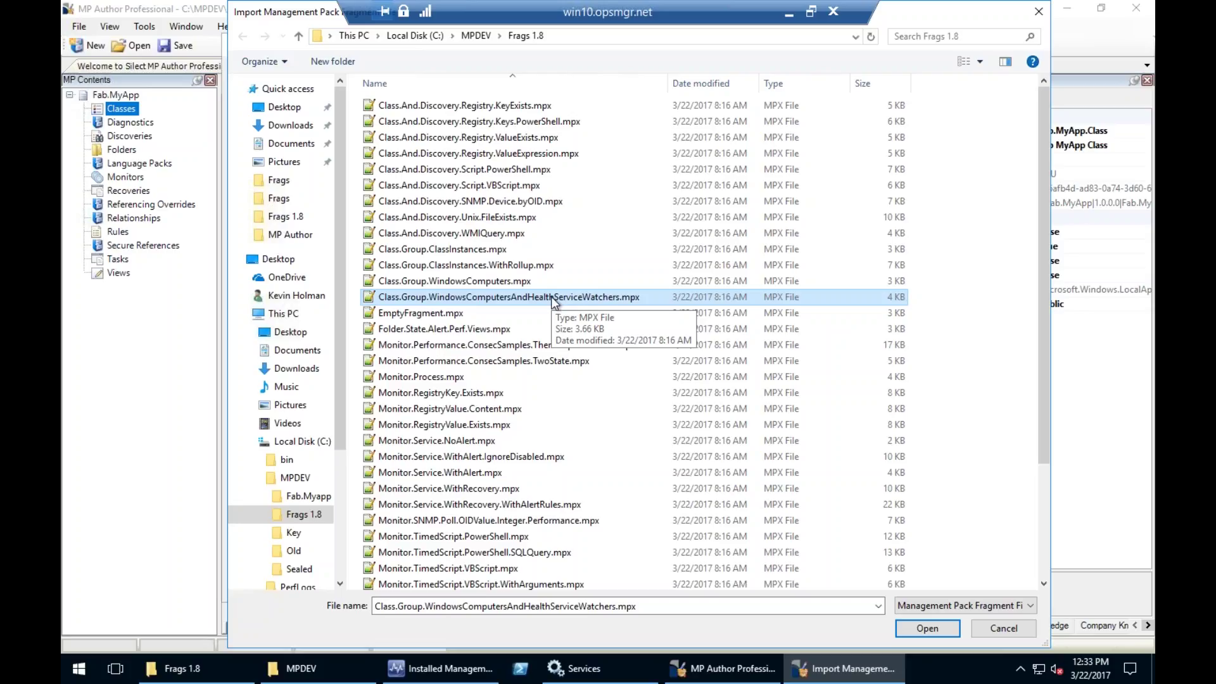
double_click(542, 295)
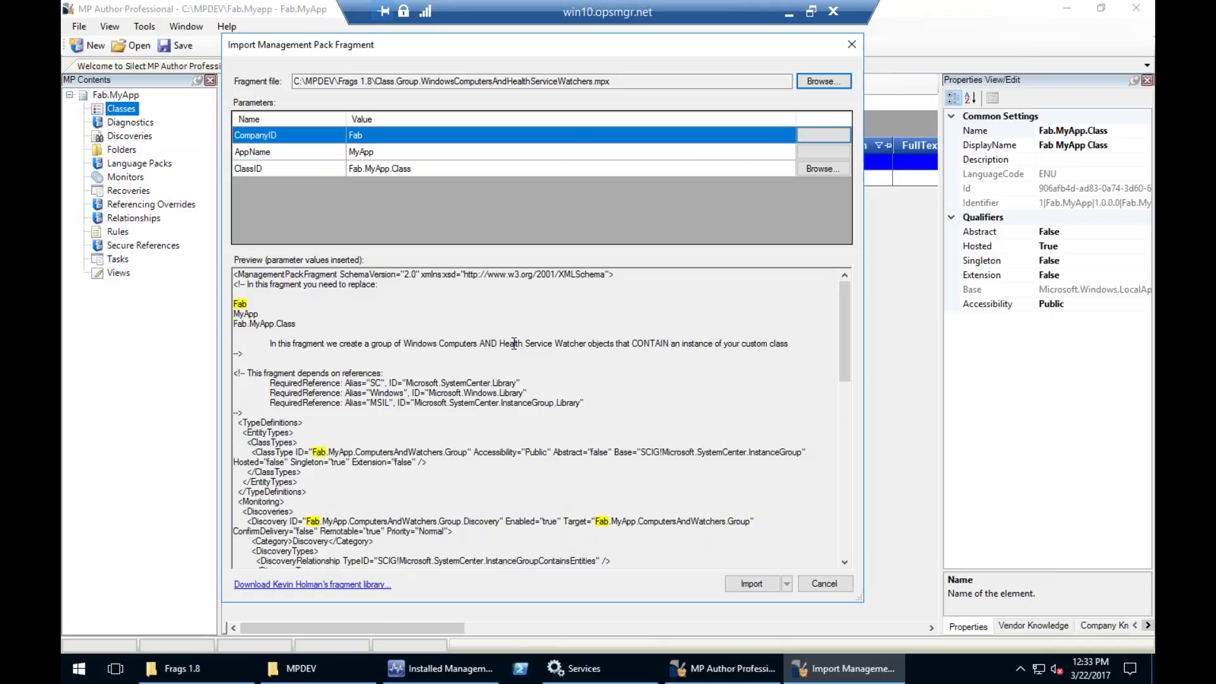
Review the group's Windows Computer and Health Service Watcher membership rules and the ClassID parameter, and import the fragment
scroll(513, 342, "down", 8)
scroll(520, 349, "down", 3)
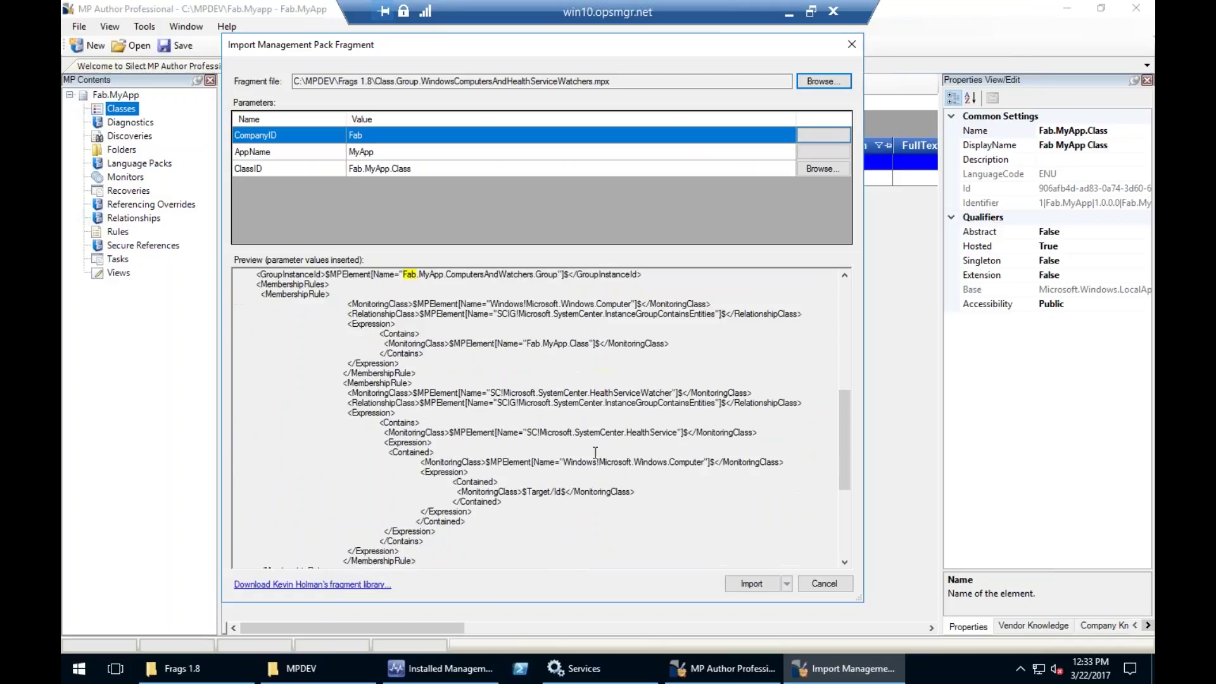
mouse_move(350, 393)
left_mouse_down()
mouse_move(601, 488)
mouse_move(632, 526)
mouse_move(627, 573)
left_mouse_up()
left_click(407, 441)
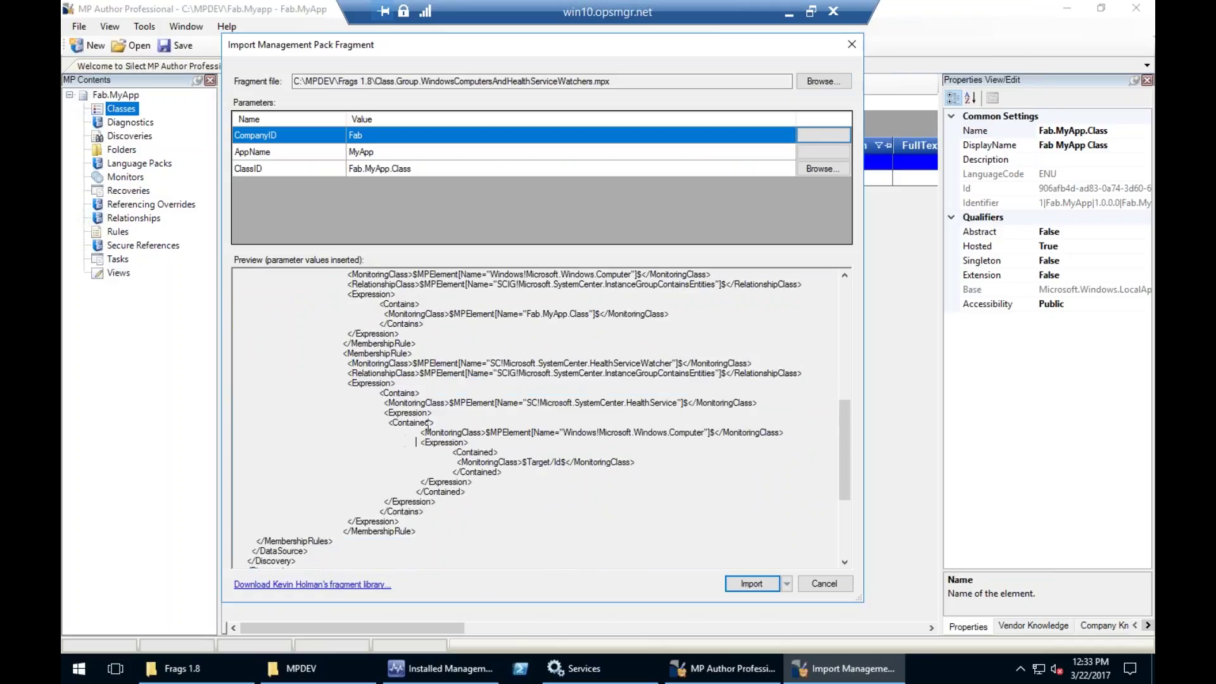
left_click(259, 168)
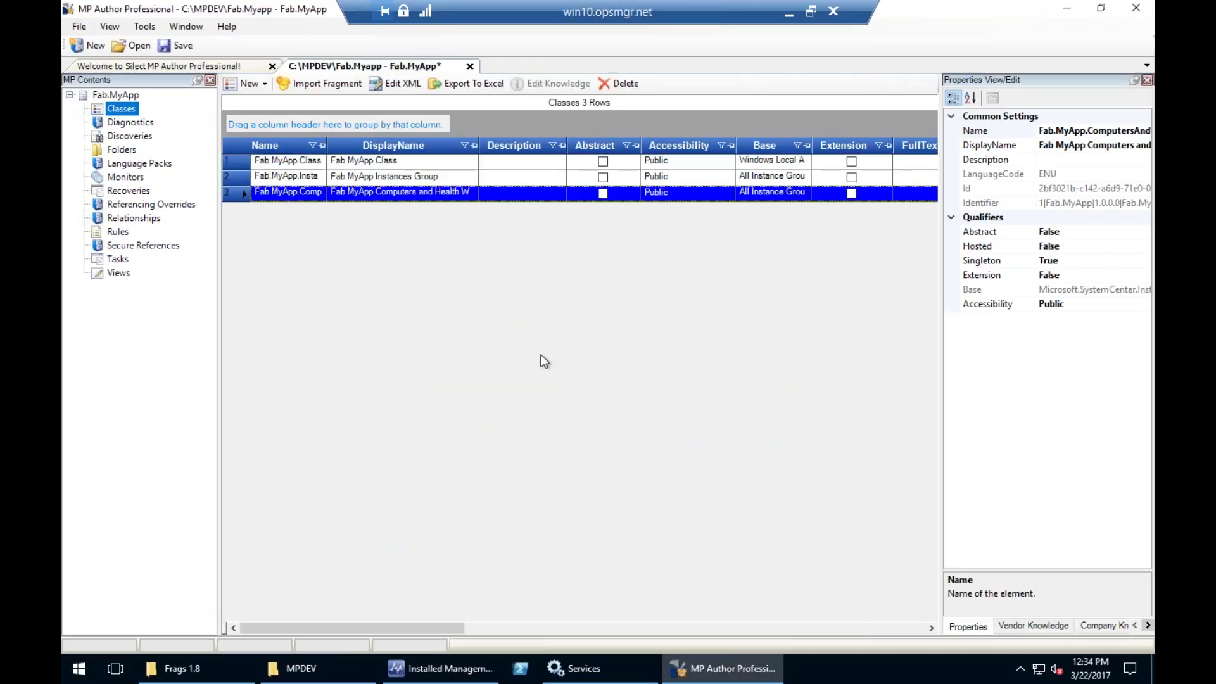
Save the Fab.MyApp management pack and deploy it to management server SCOM1 with the prefilled credentials
left_click(170, 50)
right_click(118, 98)
left_click(157, 222)
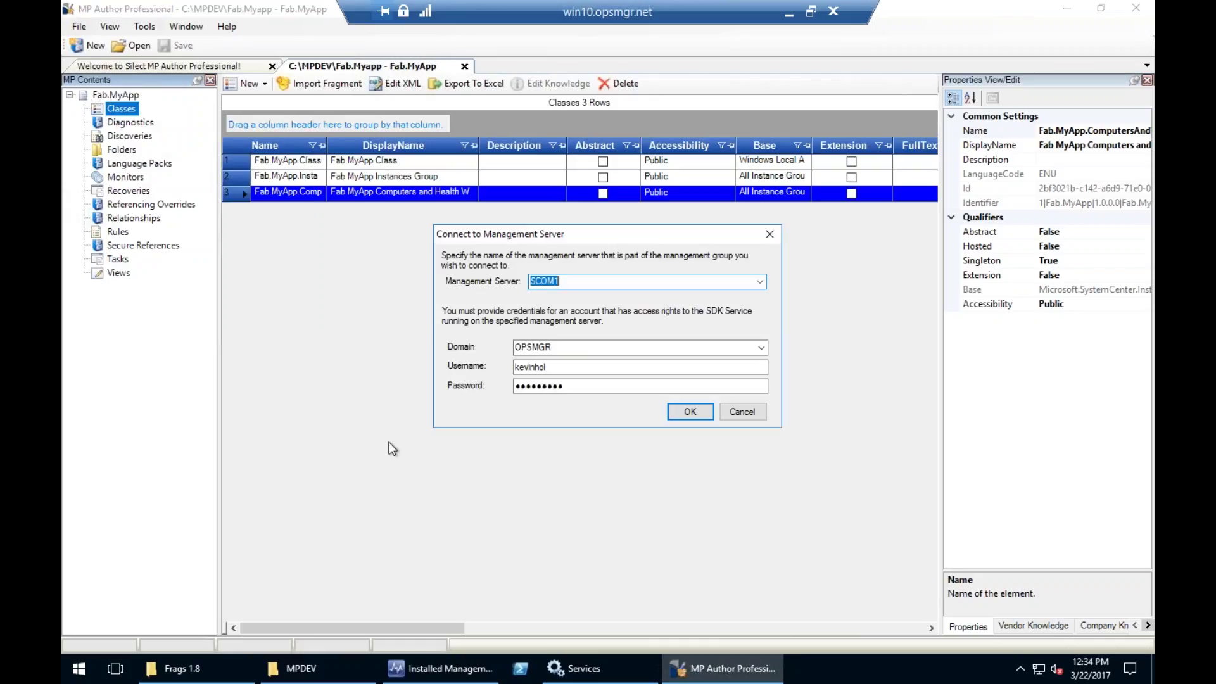
left_click(687, 415)
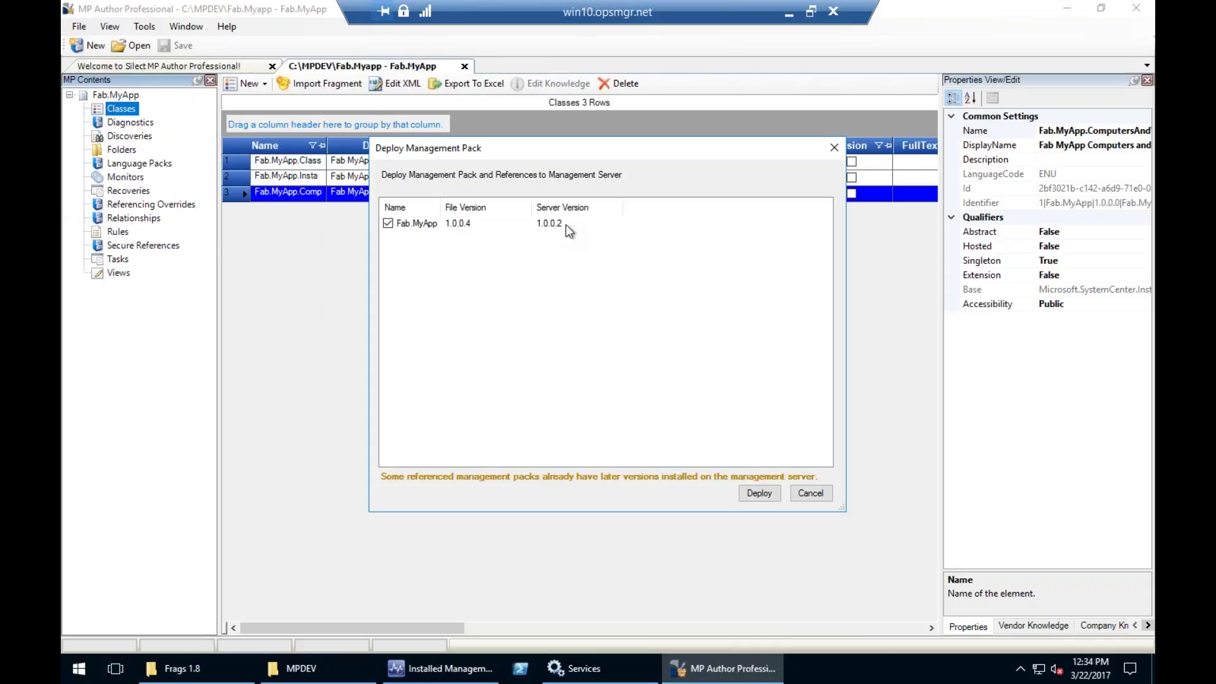
left_click(759, 492)
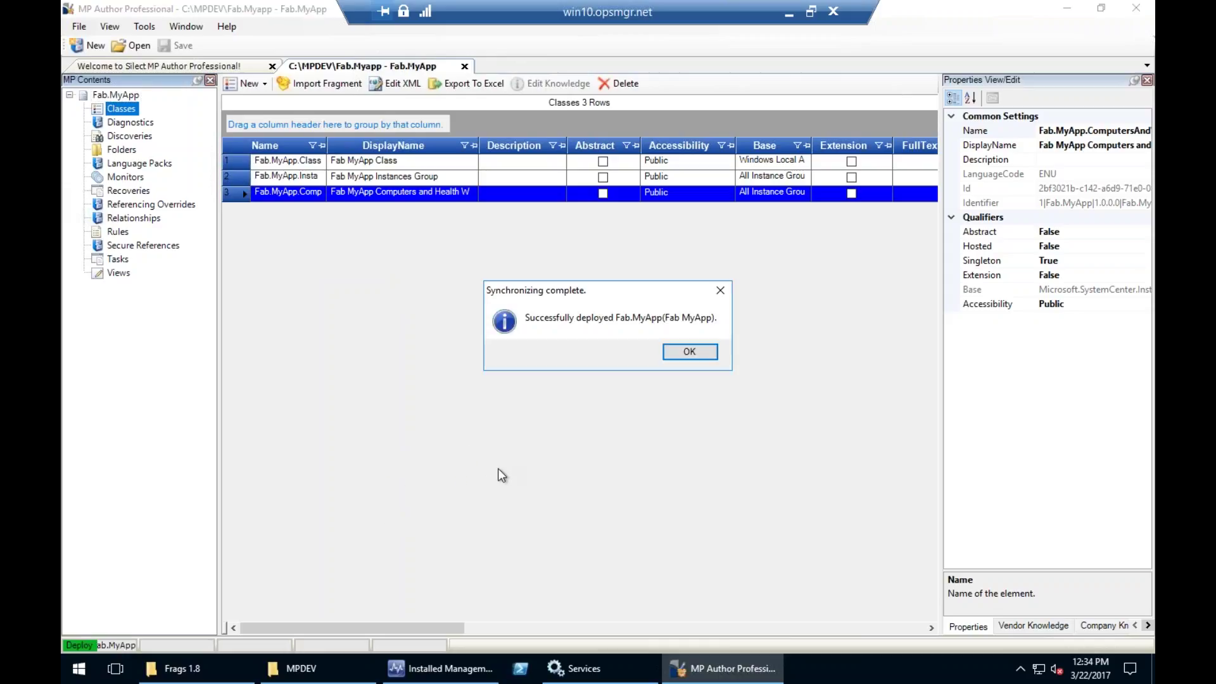
left_click(674, 355)
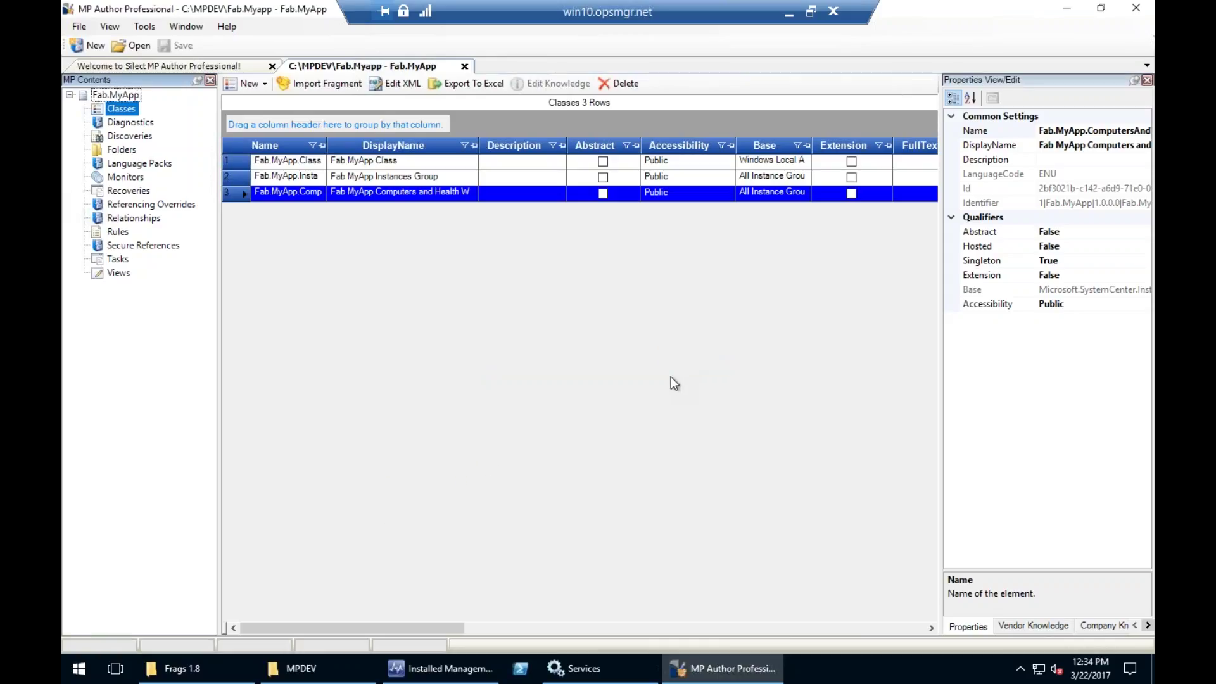
left_click(788, 14)
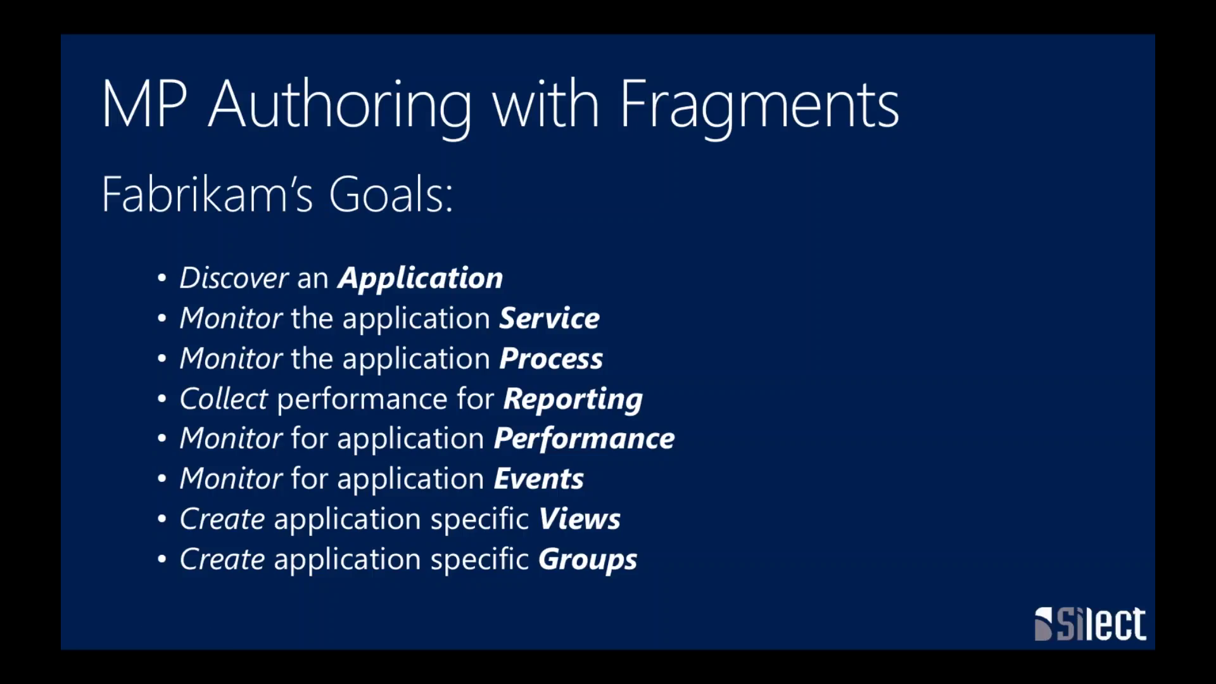
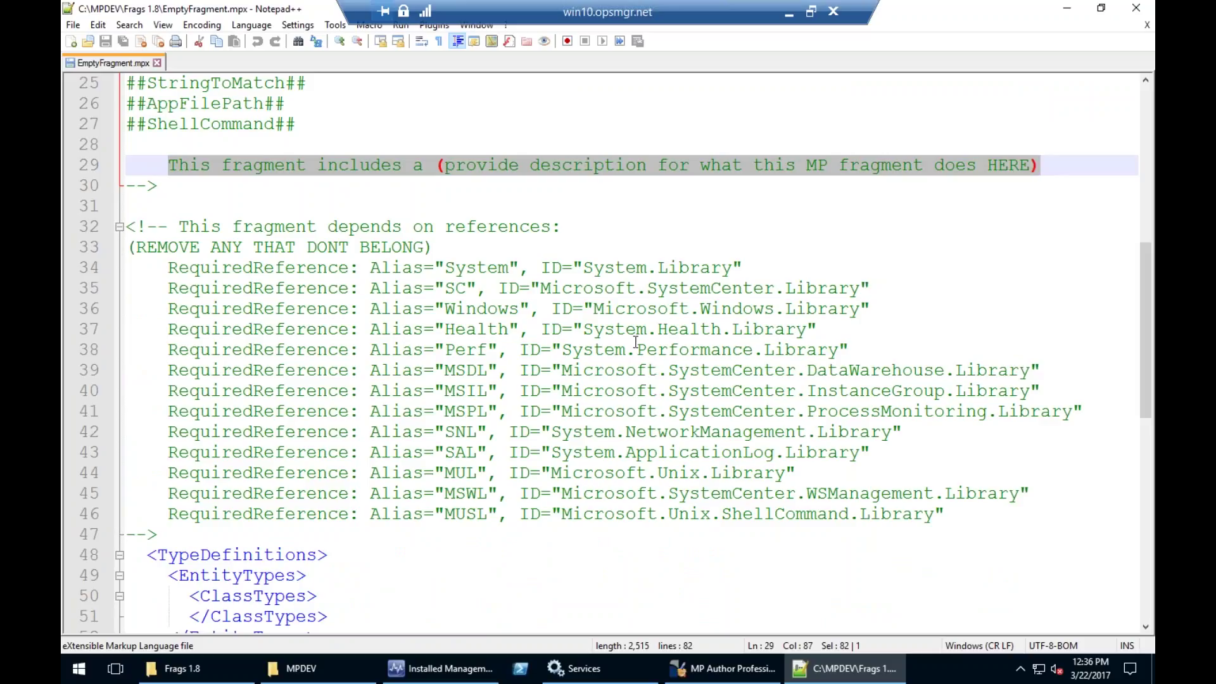
Review the required references in EmptyFragment.mpx and fold its TypeDefinitions and Presentation sections
scroll(609, 296, "down", 1)
left_click_drag(975, 452, 507, 452)
left_click_drag(402, 440, 68, 209)
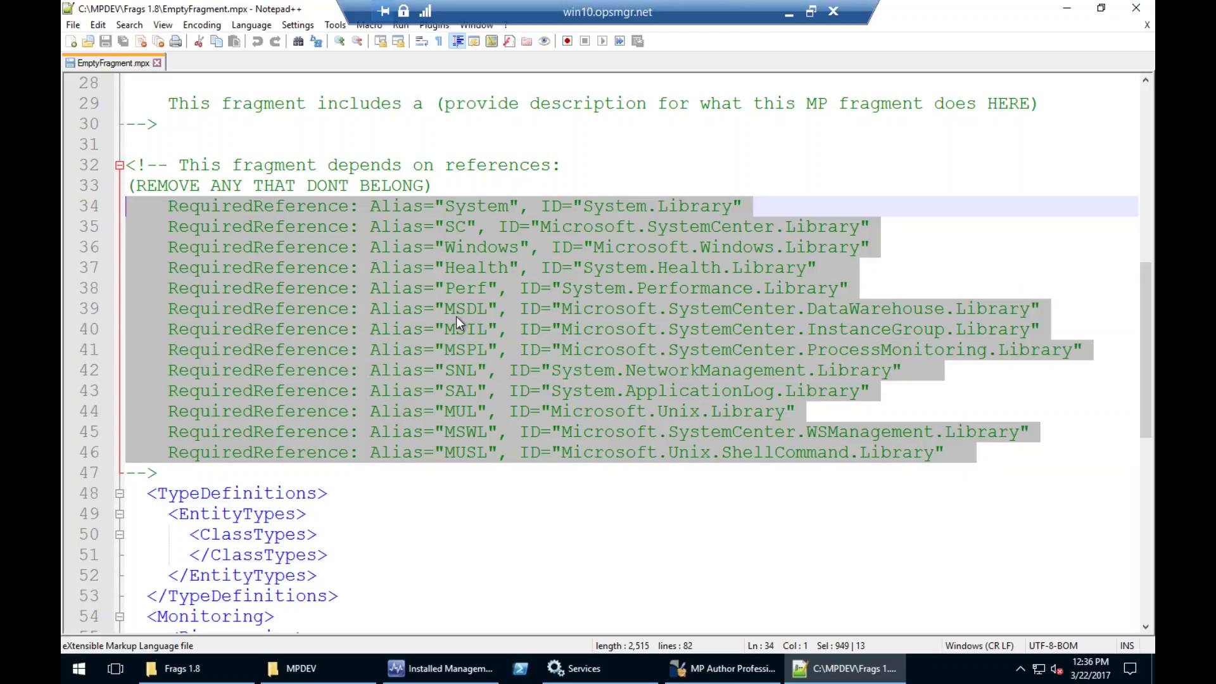
scroll(610, 461, "down", 7)
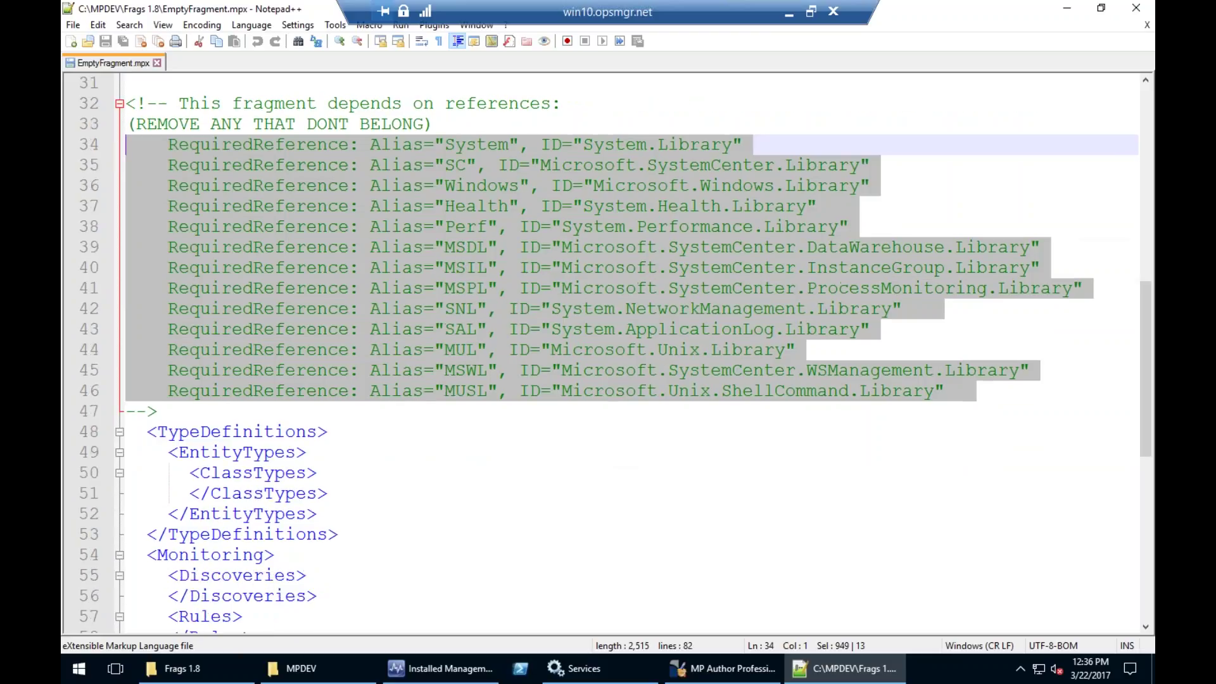
scroll(365, 276, "up", 1)
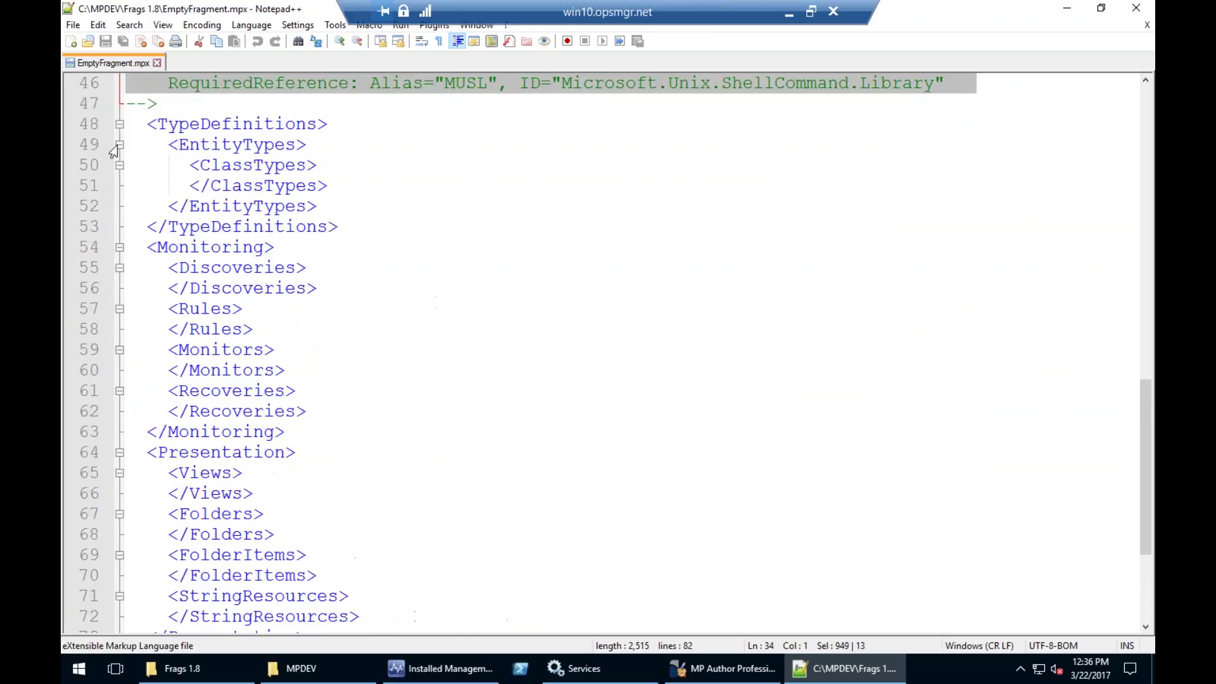
left_click(119, 125)
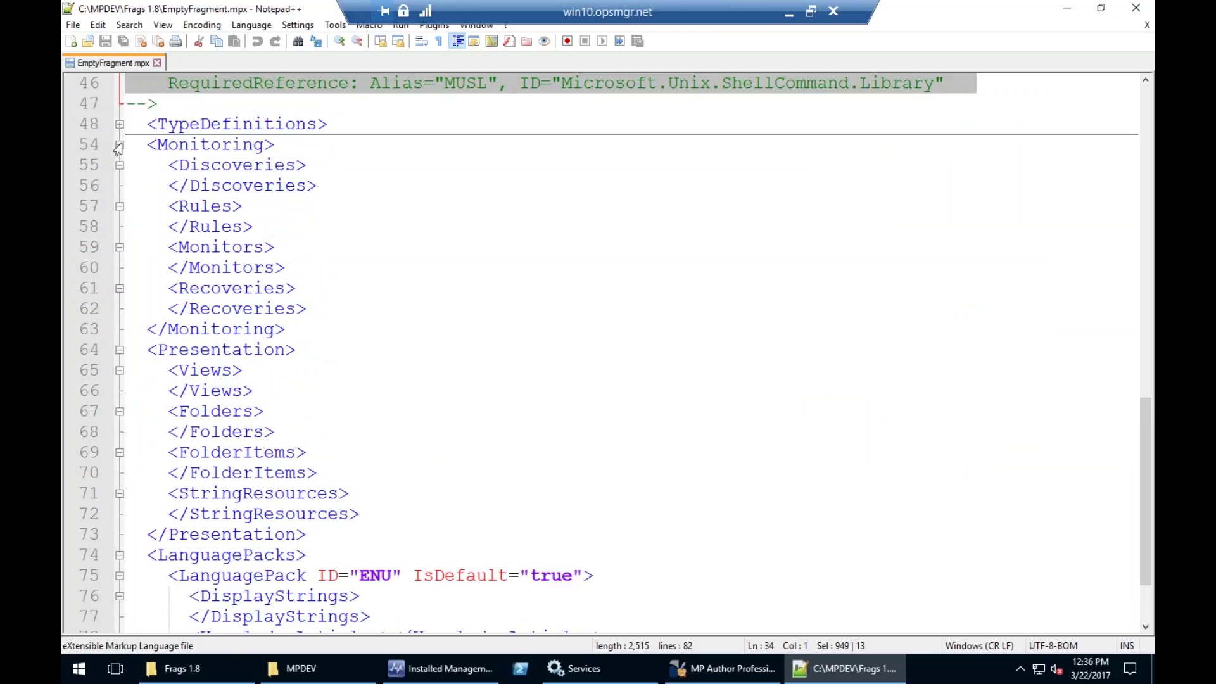
left_click(114, 352)
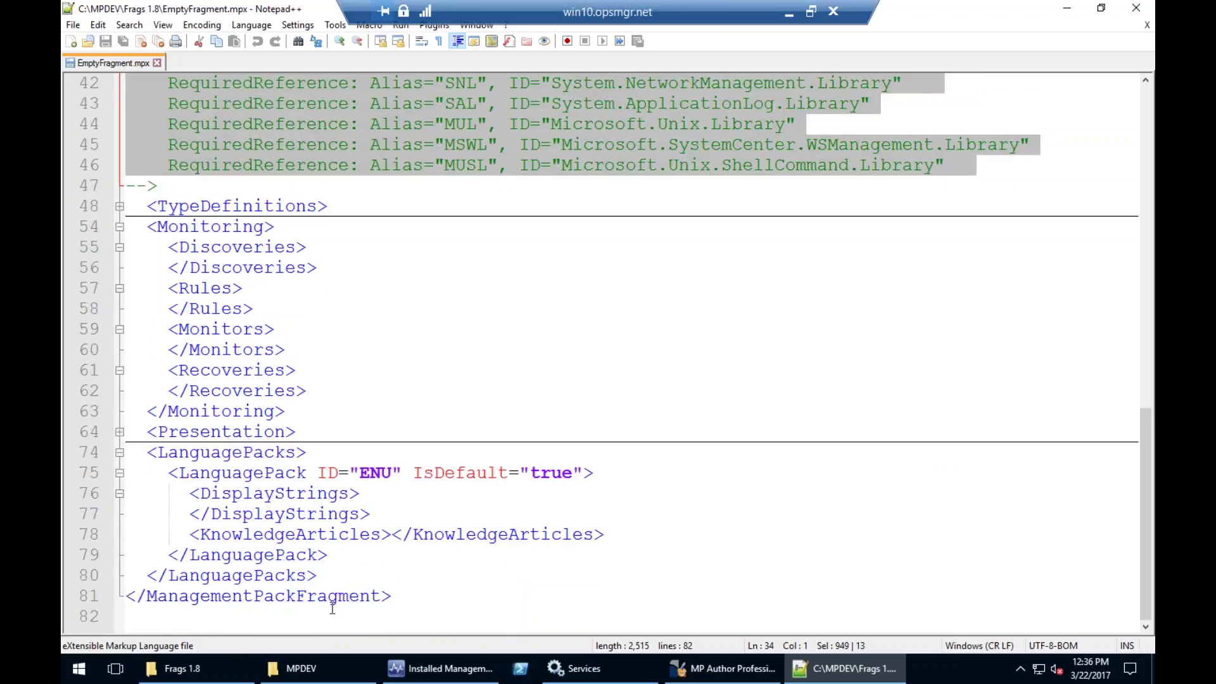
Insert four blank lines inside the Rules section of EmptyFragment.mpx as room for rule code
left_click(253, 293)
key("Return")
key("Return")
key("Return")
key("Return")
key("Up")
key("Up")
key("Up")
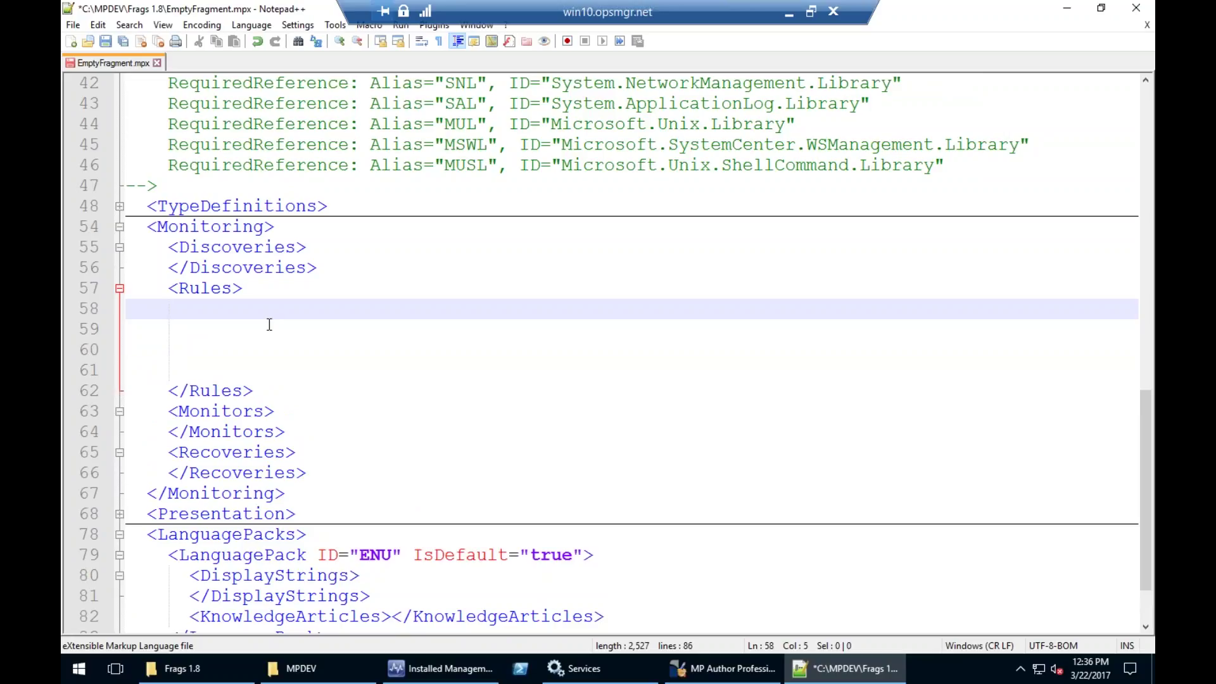
Review the fragment's LanguagePacks section and the CompanyID, AppName and ClassID placeholders at its start, leaving the editor
scroll(262, 324, "down", 1)
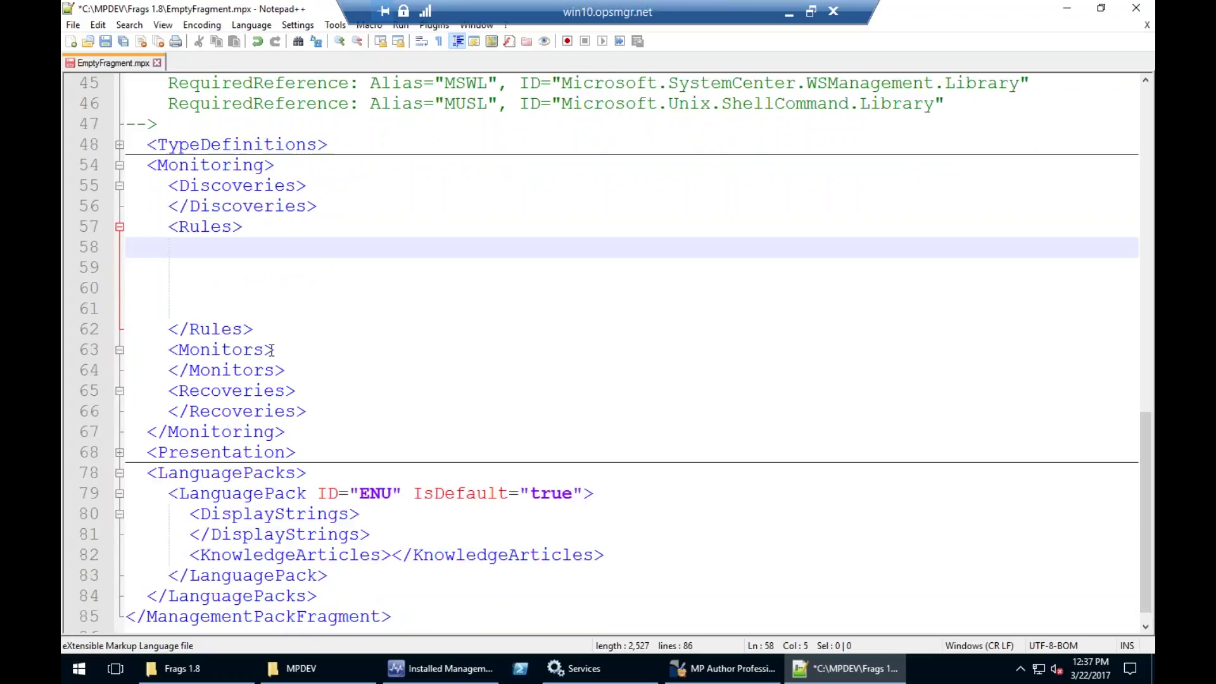
scroll(259, 266, "up", 15)
left_click(178, 152)
left_click(179, 166)
left_click(178, 185)
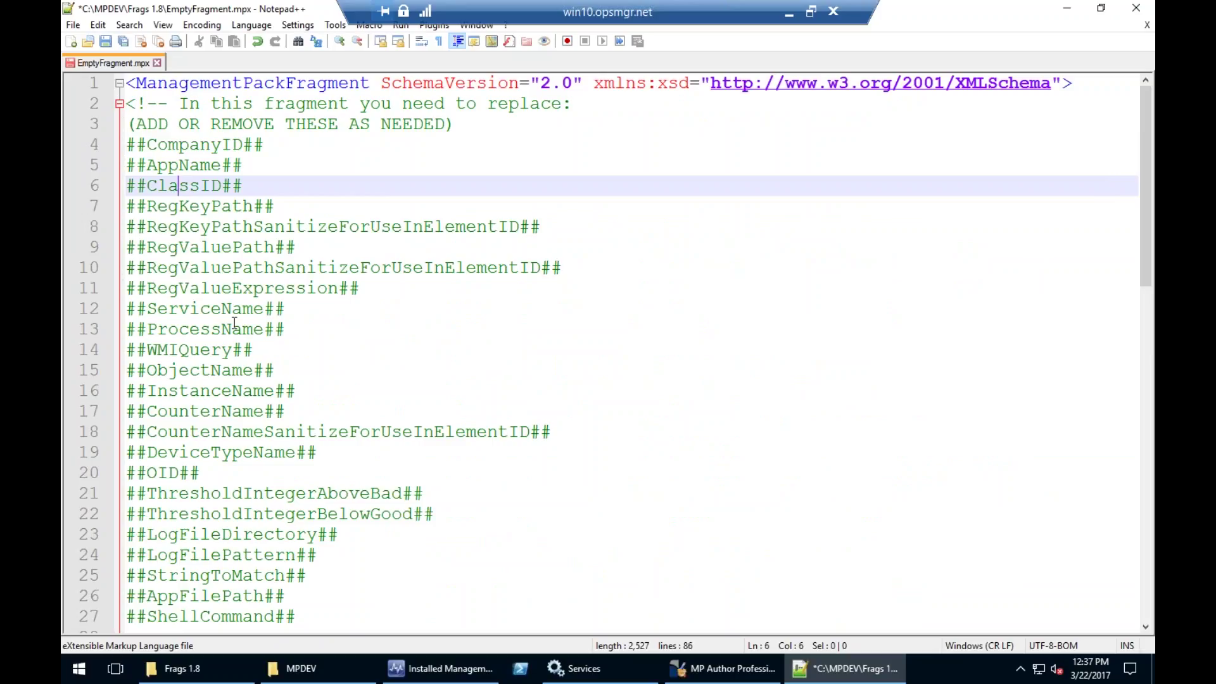
left_click(1067, 13)
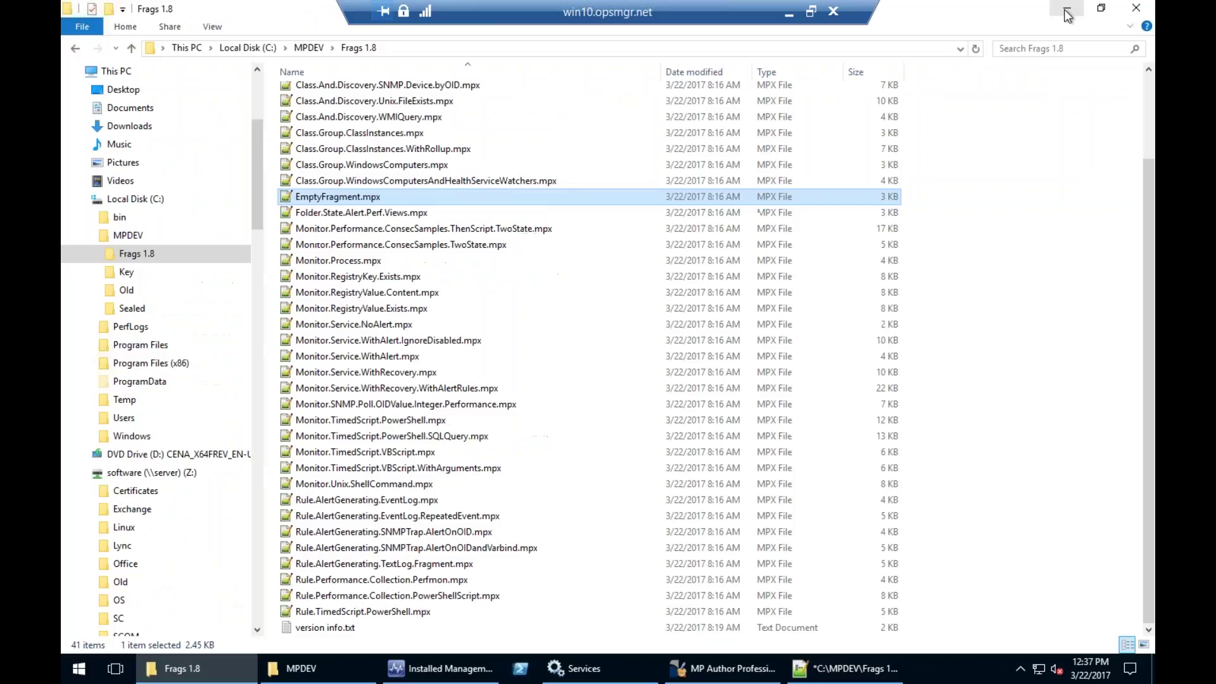
Switch to Operations Manager, check the imported Fab MyApp version, and look over the active alerts in Monitoring
left_click(434, 262)
left_click(454, 672)
left_click(340, 129)
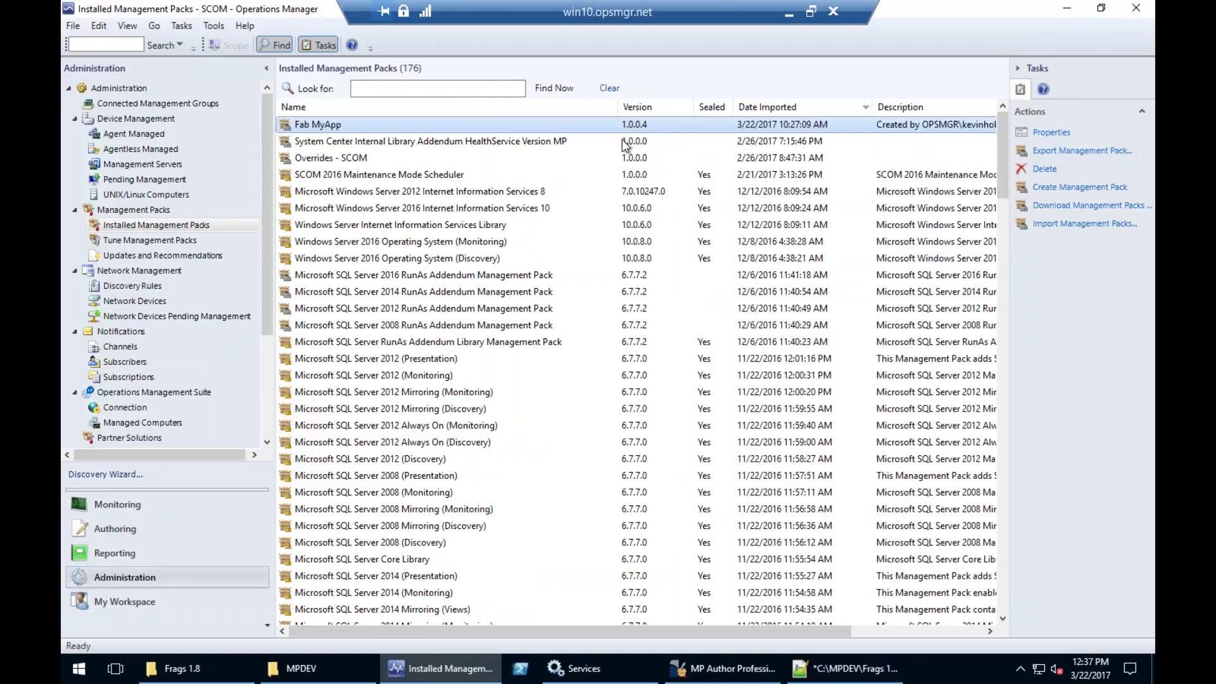
left_click(111, 506)
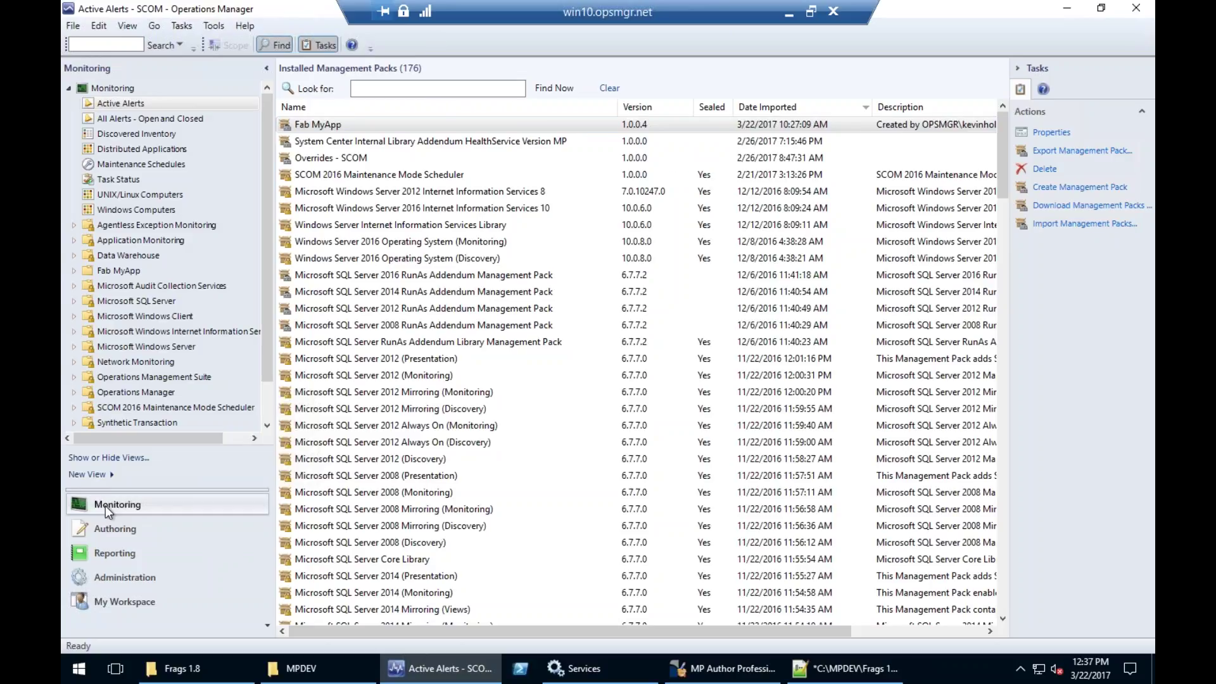
scroll(166, 302, "down", 1)
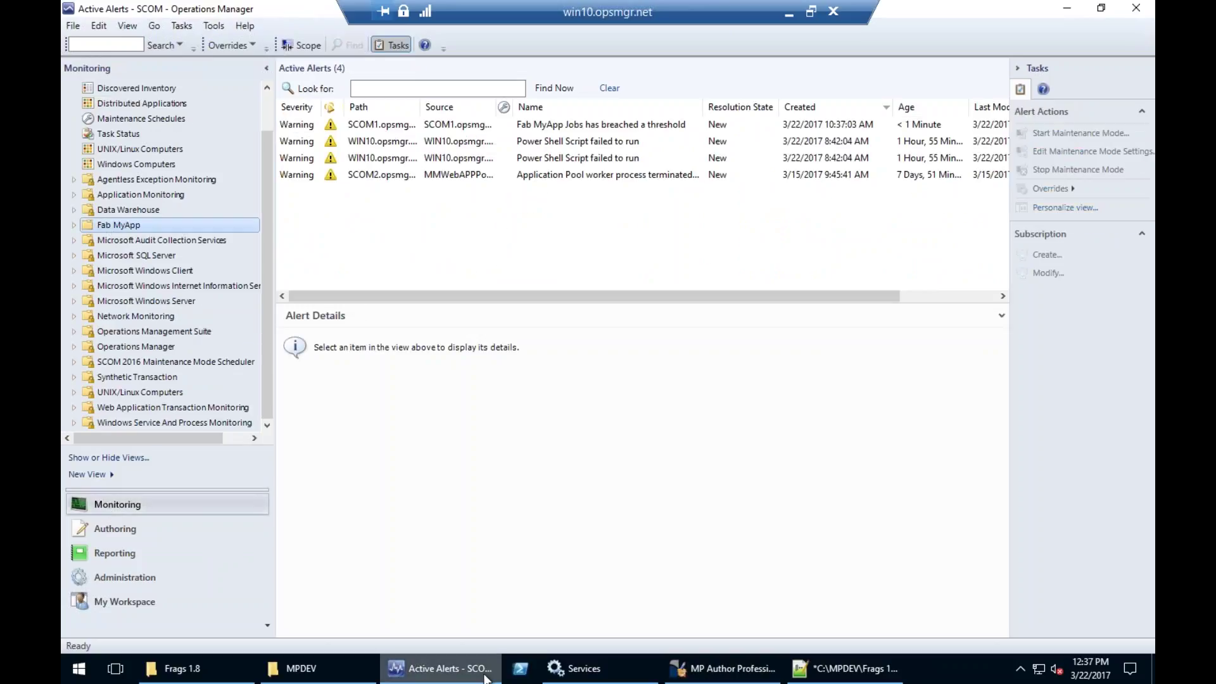
Switch to the Services console for SCOM1 and stop the Print Spooler service
left_click(573, 668)
right_click(613, 392)
left_click(646, 419)
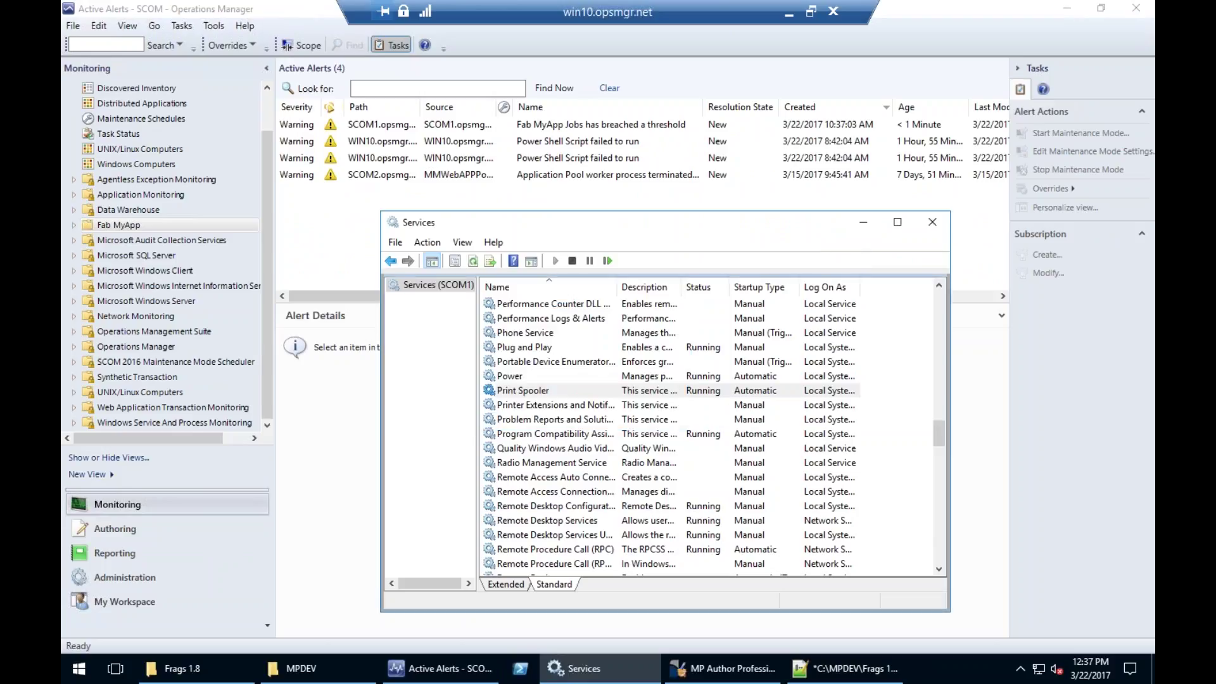
left_click(862, 222)
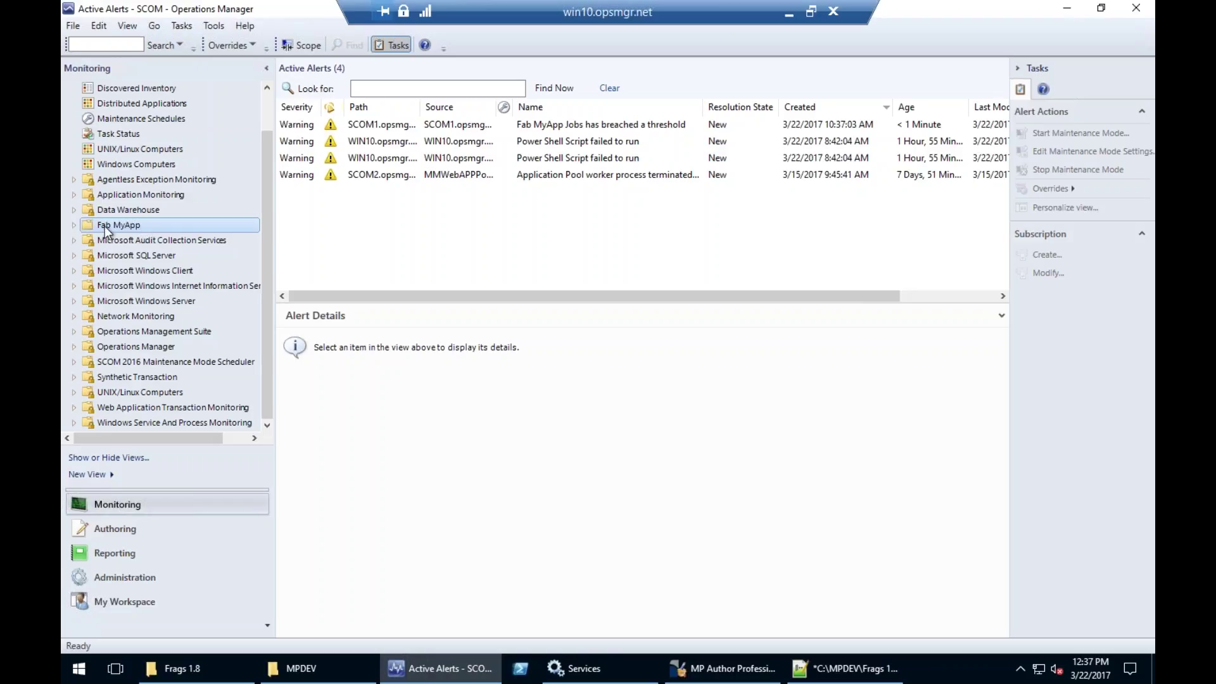
Open the Fab MyApp State view, sort it by state, widen the Name column and refresh the list
left_click(74, 225)
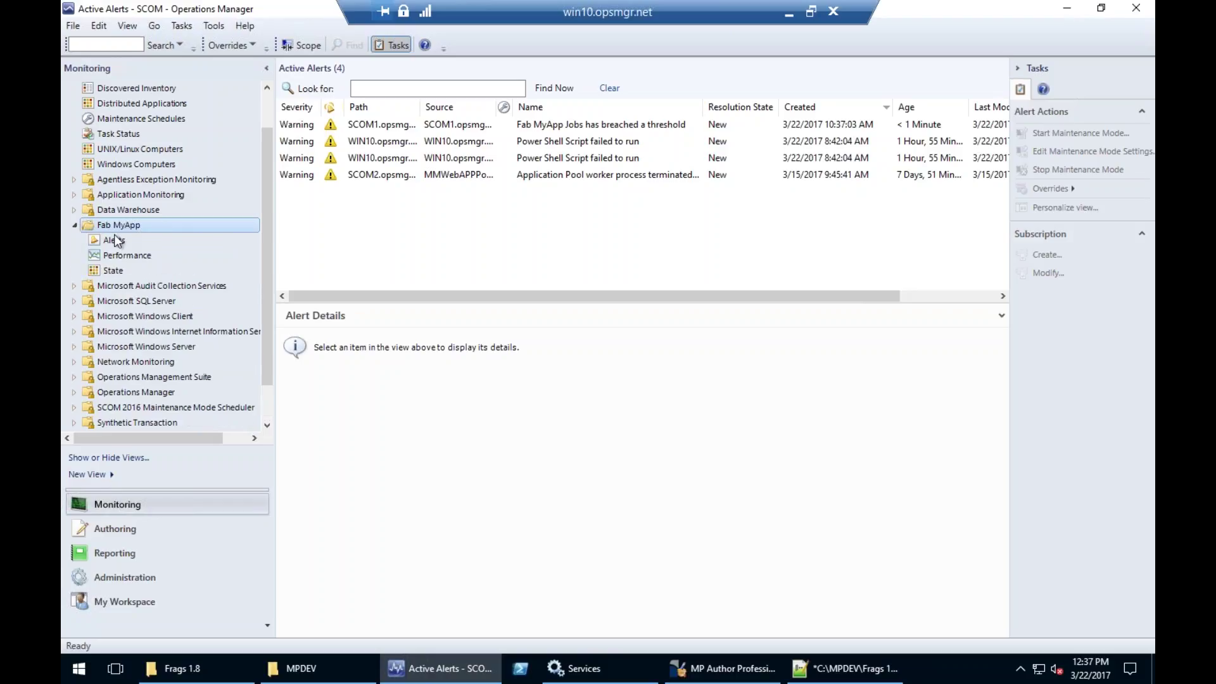
left_click(111, 271)
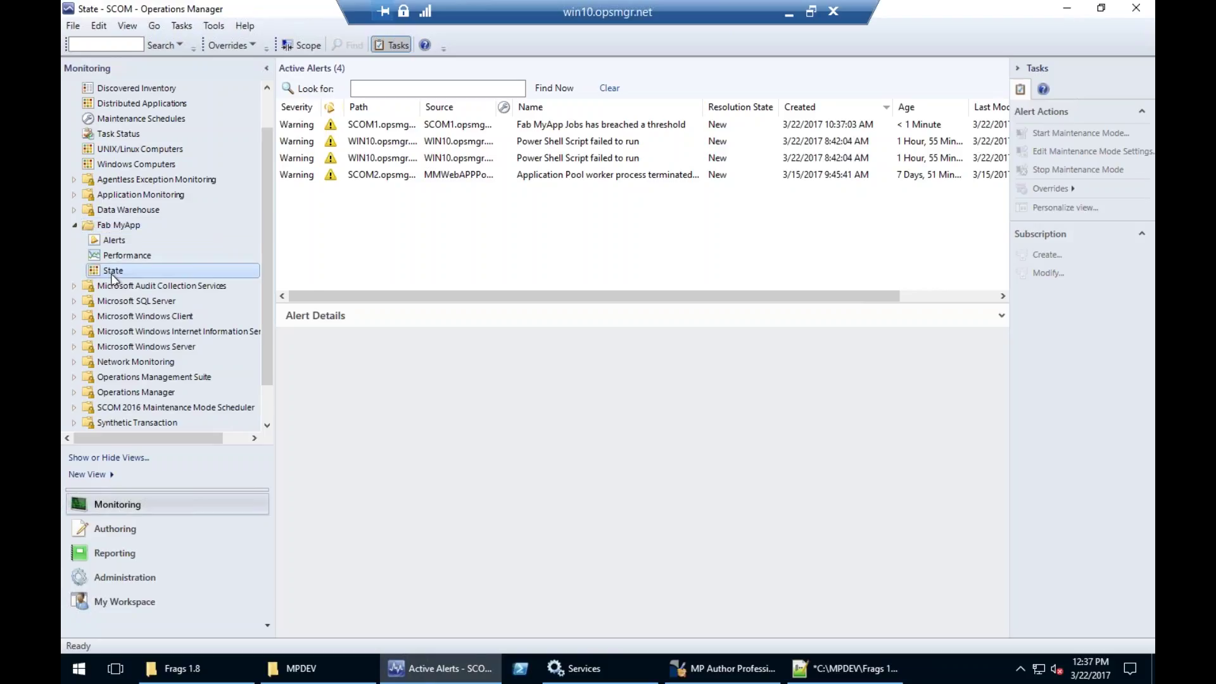
left_click(322, 106)
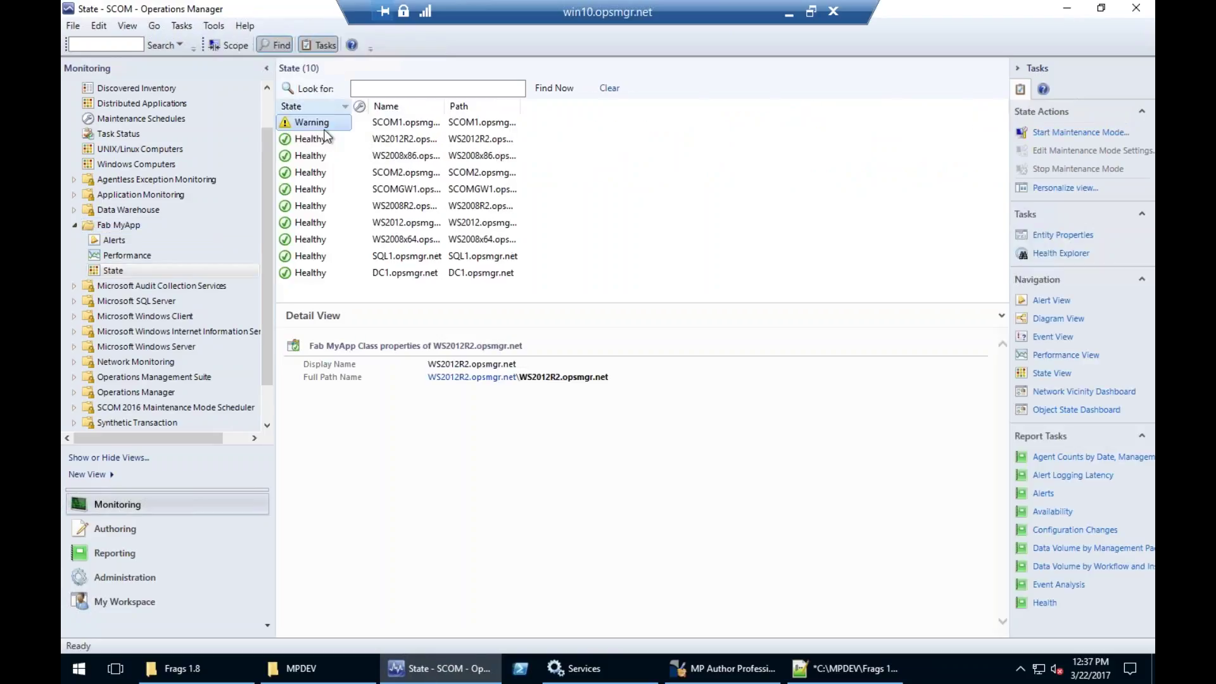
left_click_drag(445, 105, 465, 106)
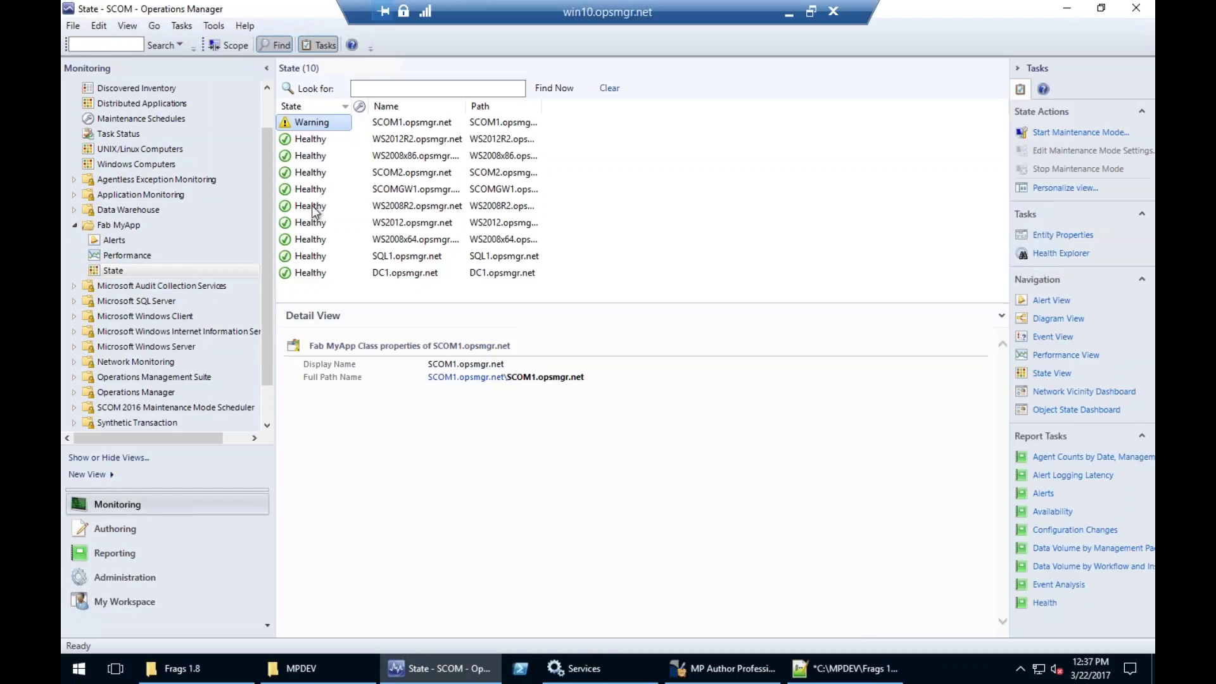
right_click(368, 277)
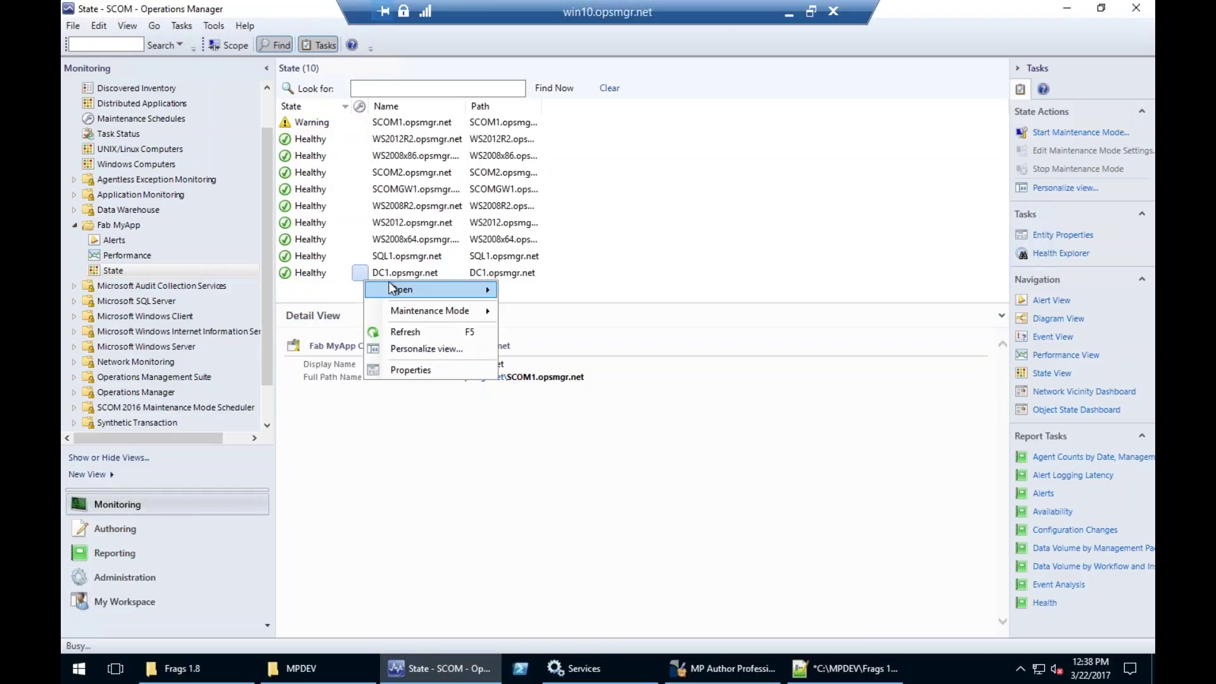
left_click(396, 330)
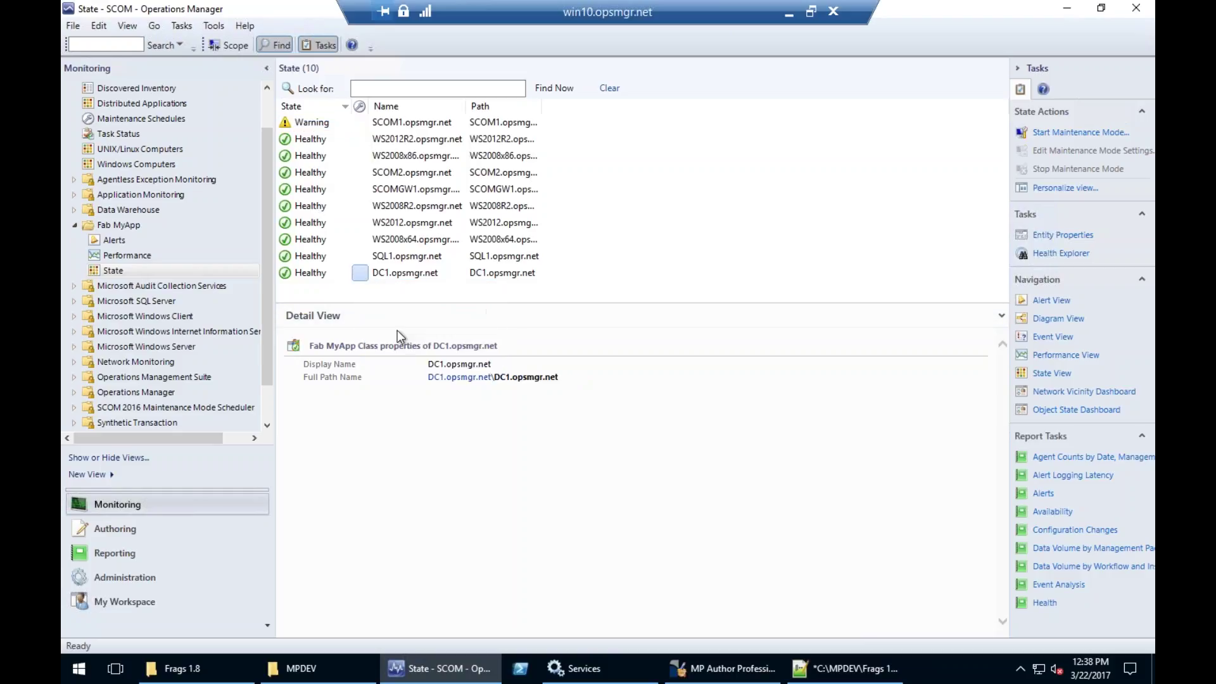
Open Health Explorer for SCOM1.opsmgr.net and examine the state change events of the Fab MyApp Jobs Perf Monitor
left_click(299, 124)
right_click(309, 123)
mouse_move(345, 136)
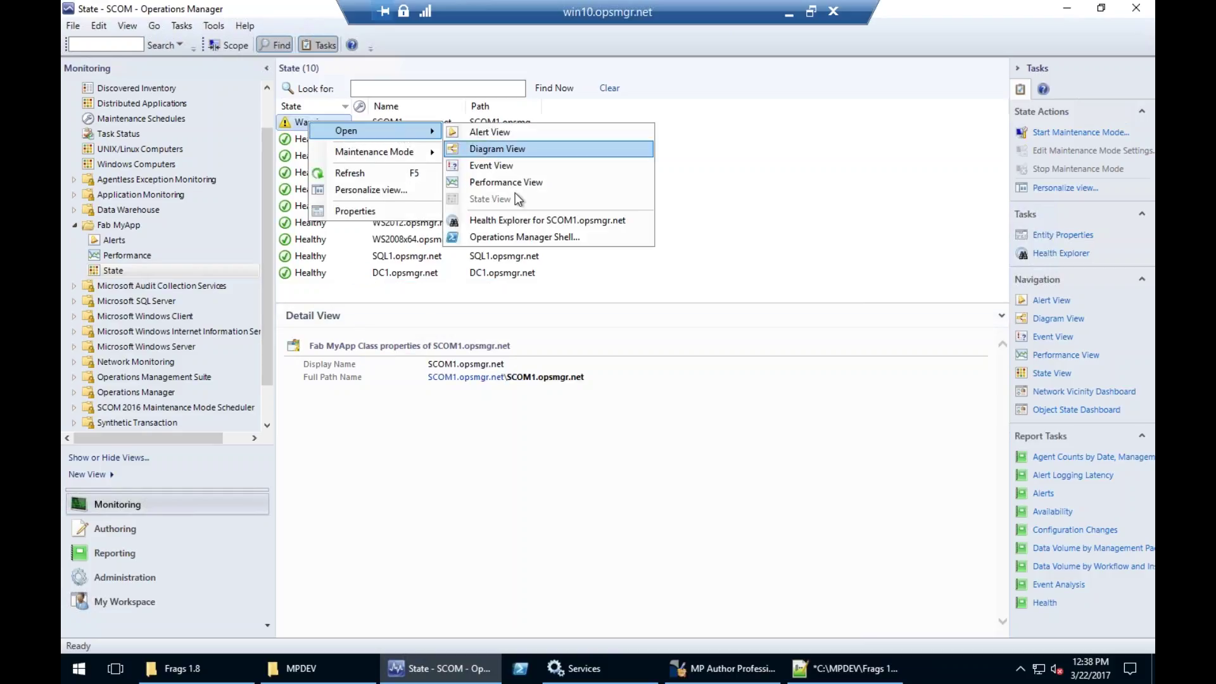
left_click(519, 220)
left_click(194, 133)
mouse_move(271, 30)
left_mouse_down()
mouse_move(470, 148)
mouse_move(500, 123)
left_mouse_up()
left_click(694, 177)
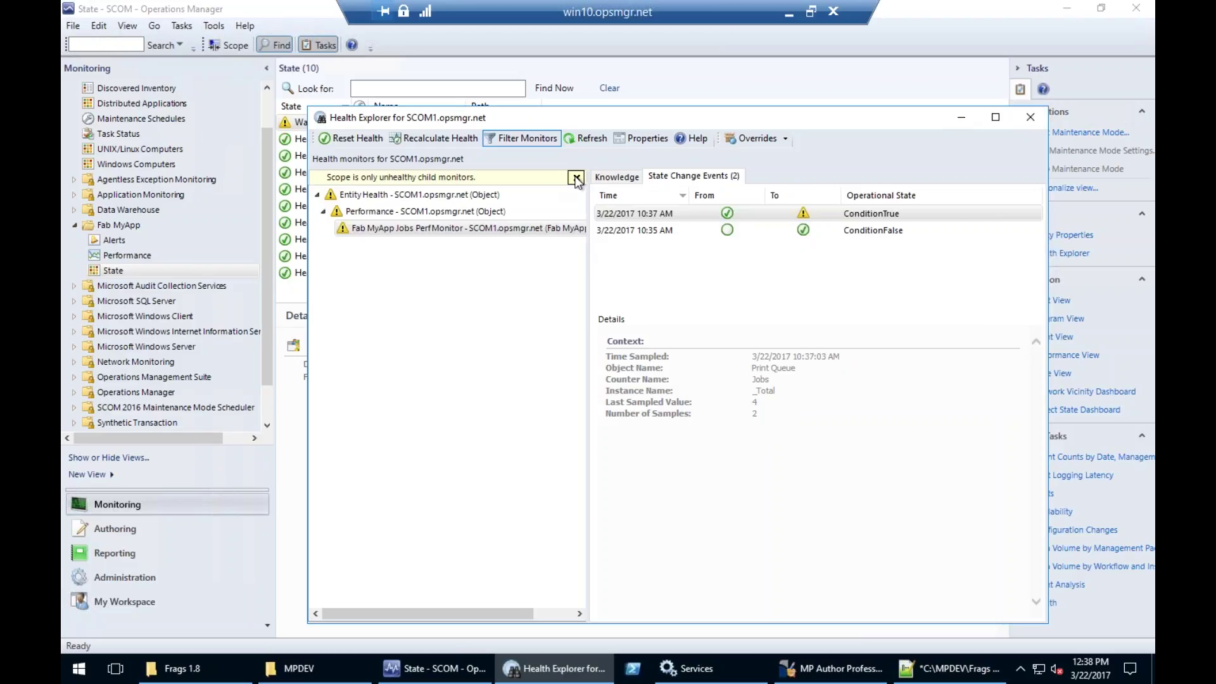
Clear the unhealthy-only scope and examine the spooler service, spoolsv.exe process count and Jobs performance monitors, closing Health Explorer
left_click(575, 178)
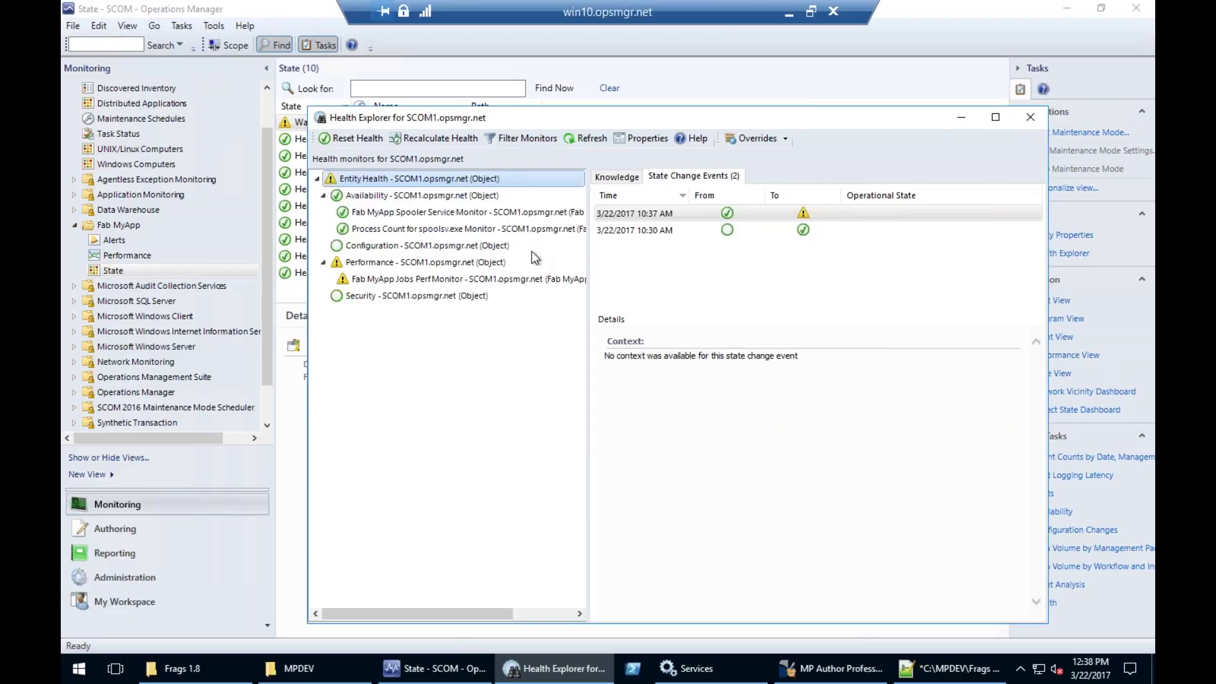
left_click(405, 213)
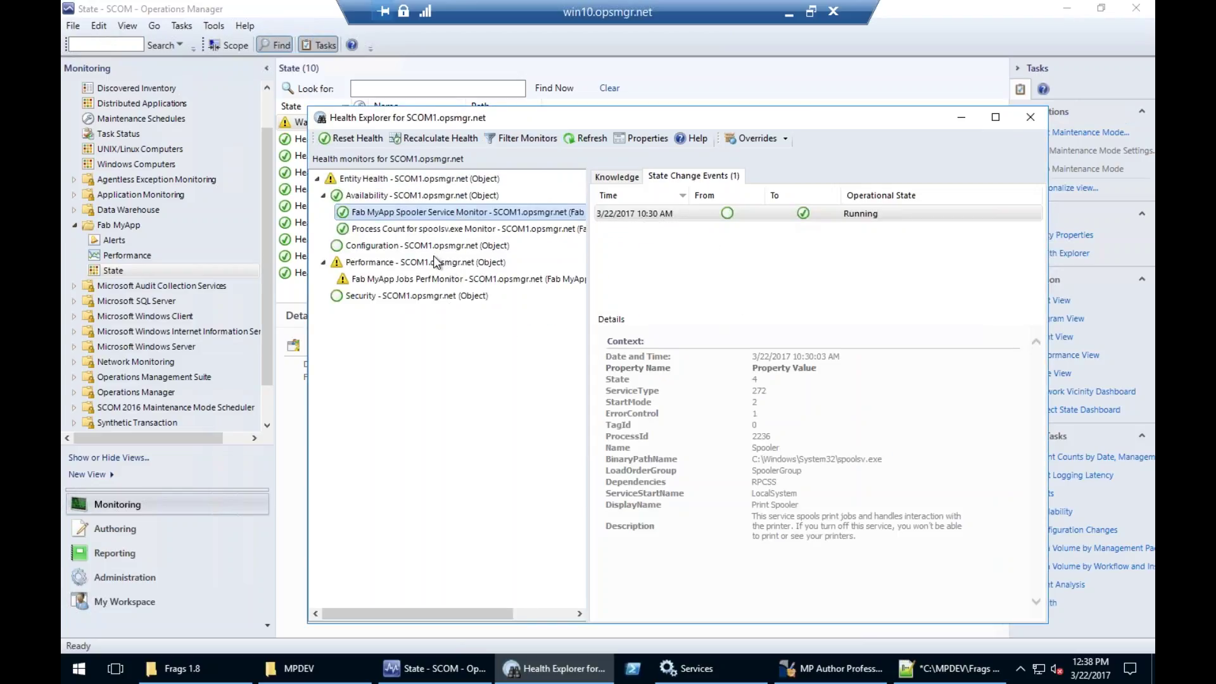
left_click(405, 229)
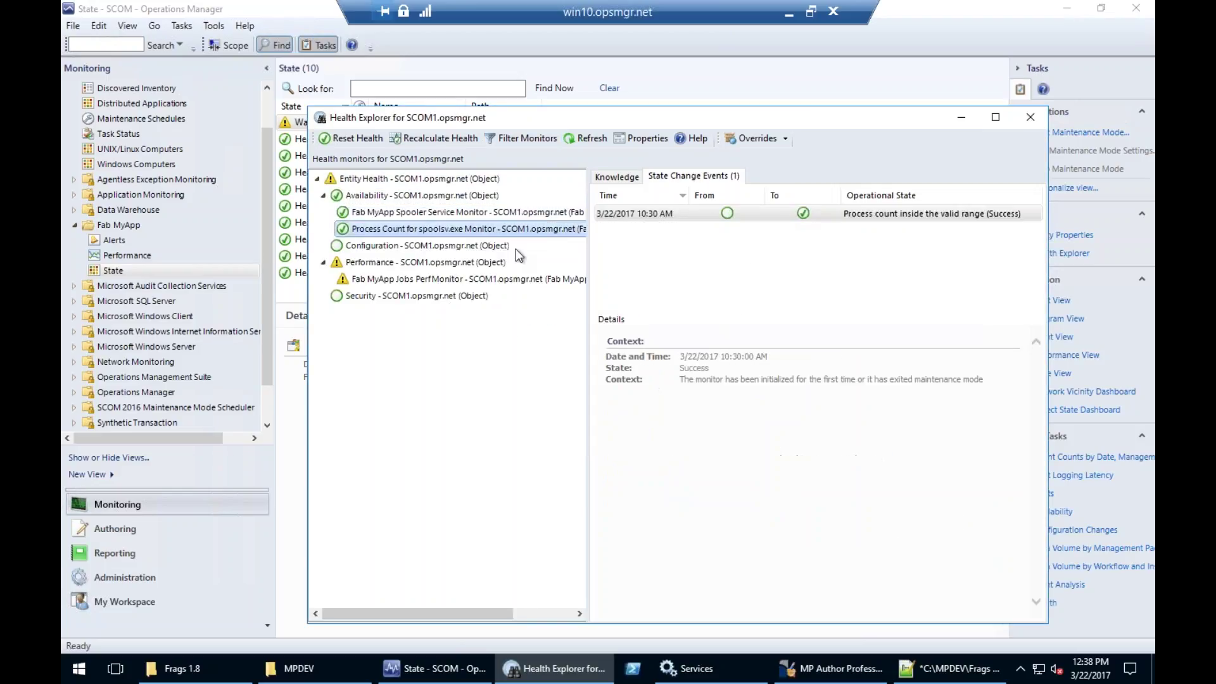
left_click(393, 279)
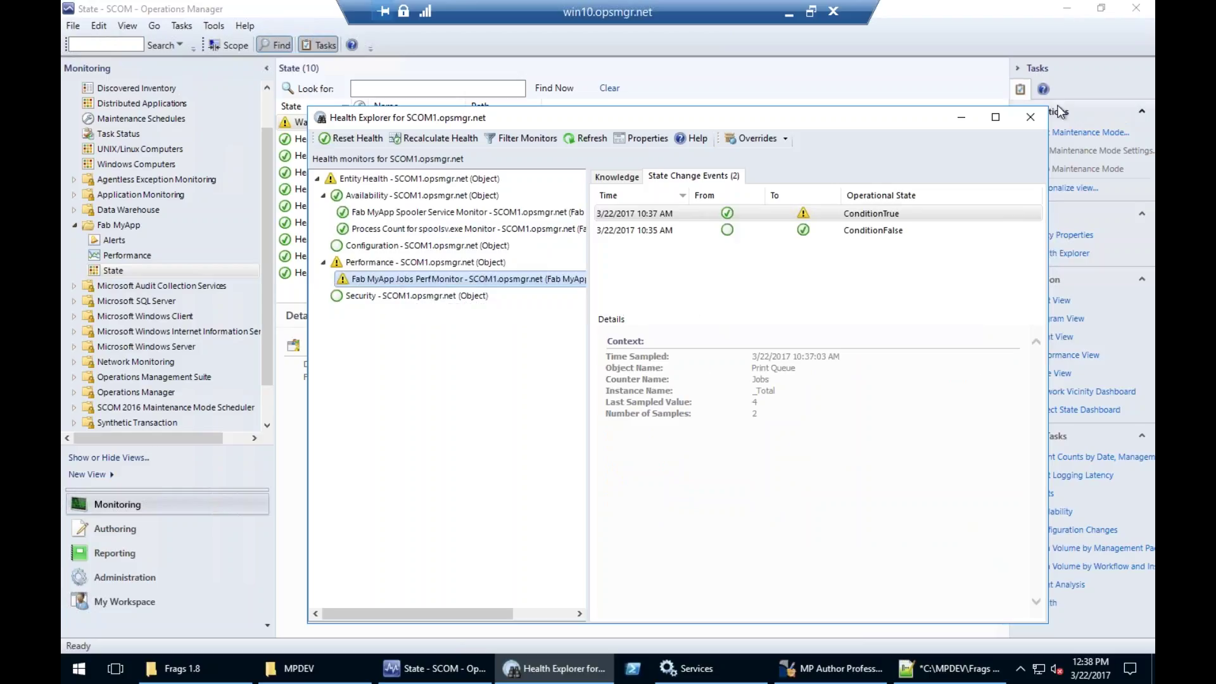
left_click(1028, 118)
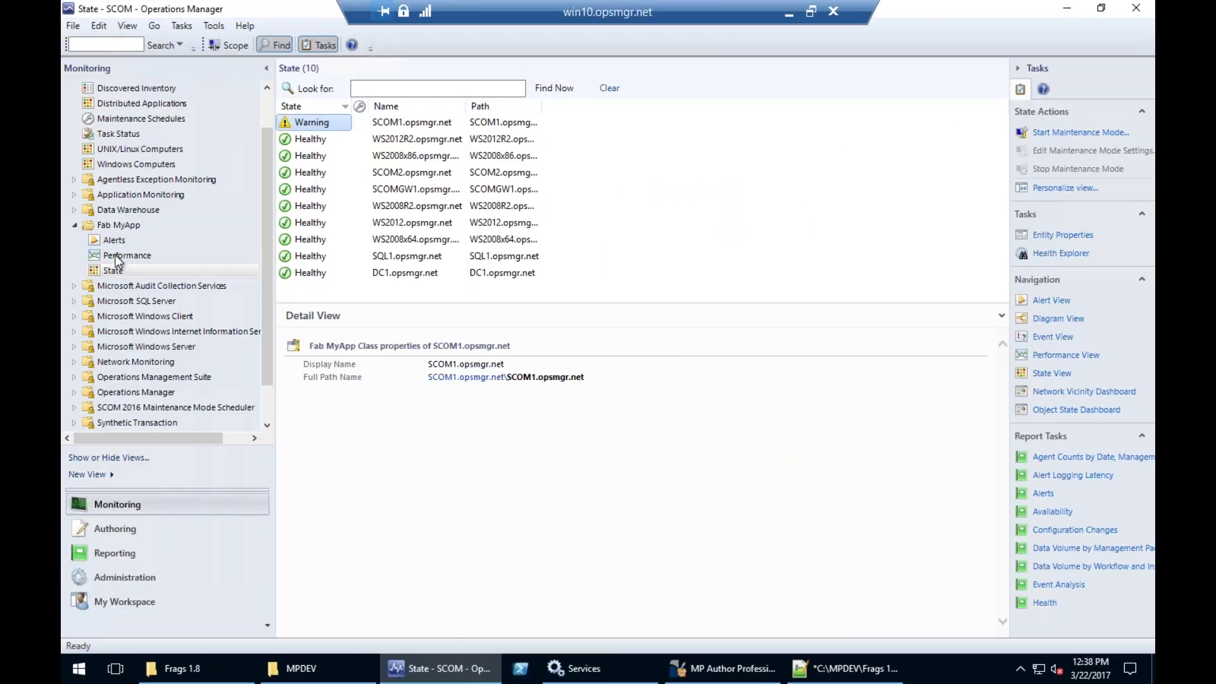
Open the Fab MyApp Alerts view and examine the details of the spooler service and Jobs threshold alerts
left_click(115, 241)
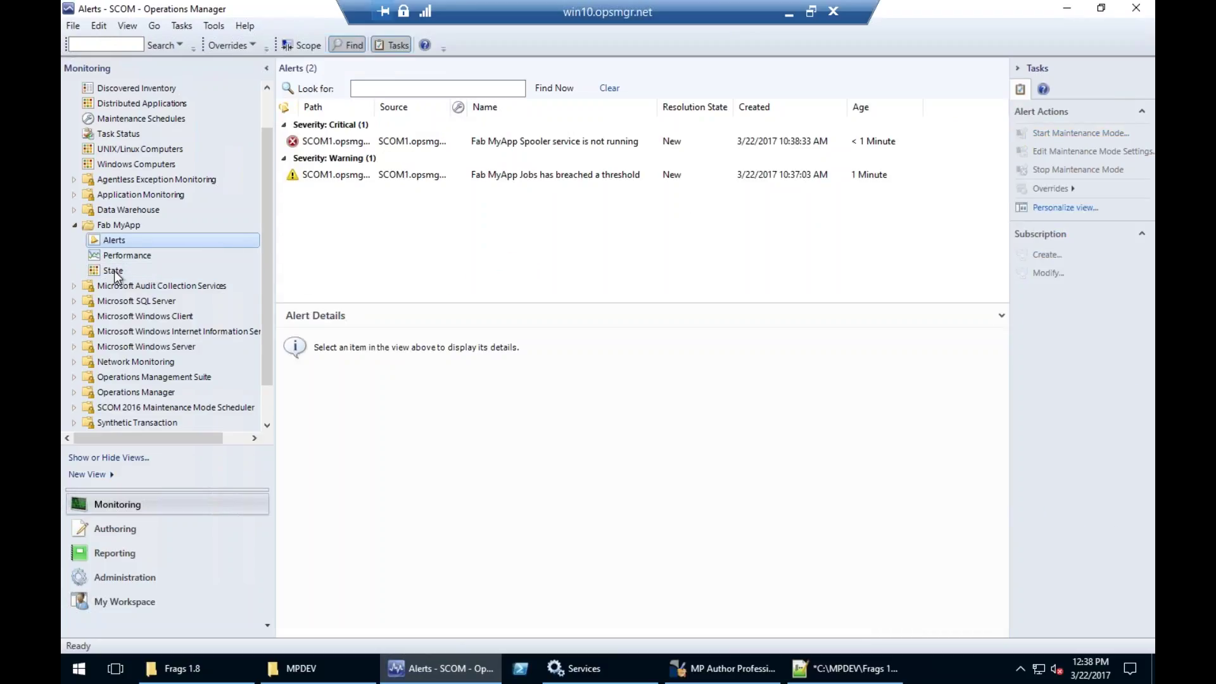
left_click(430, 143)
left_click(533, 177)
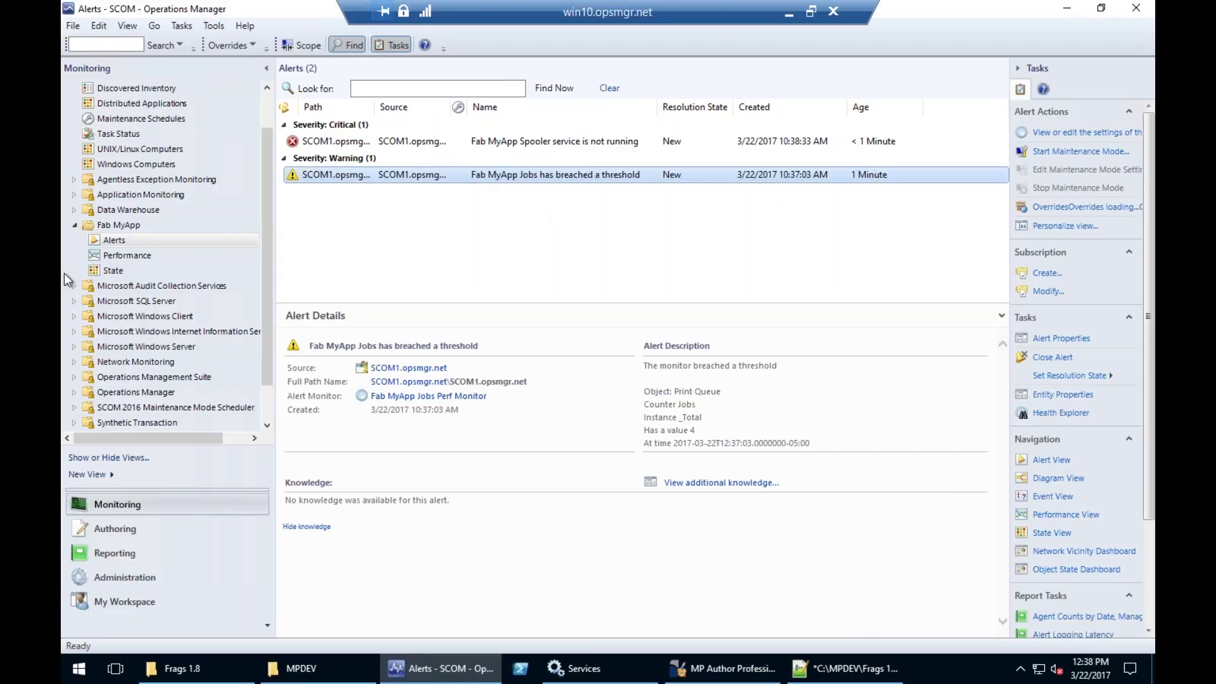
Open the Fab MyApp Performance view, sort the legend by path and show the Jobs counter for SCOM1.opsmgr.net
left_click(120, 255)
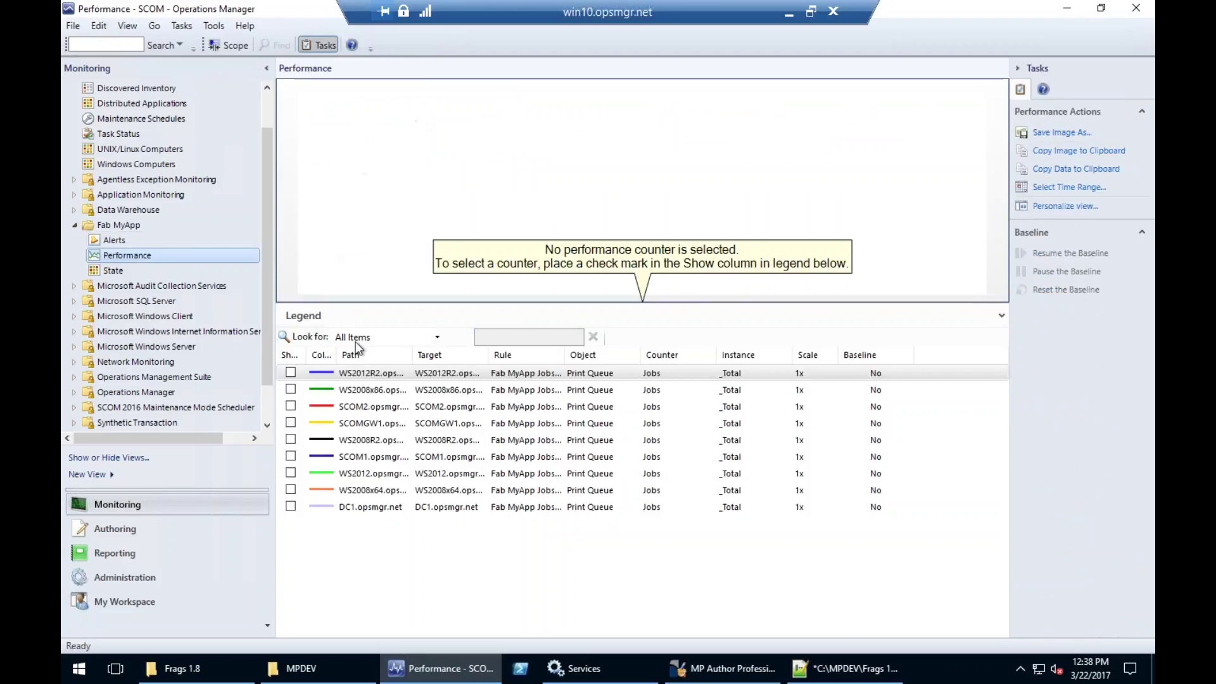
left_click(362, 356)
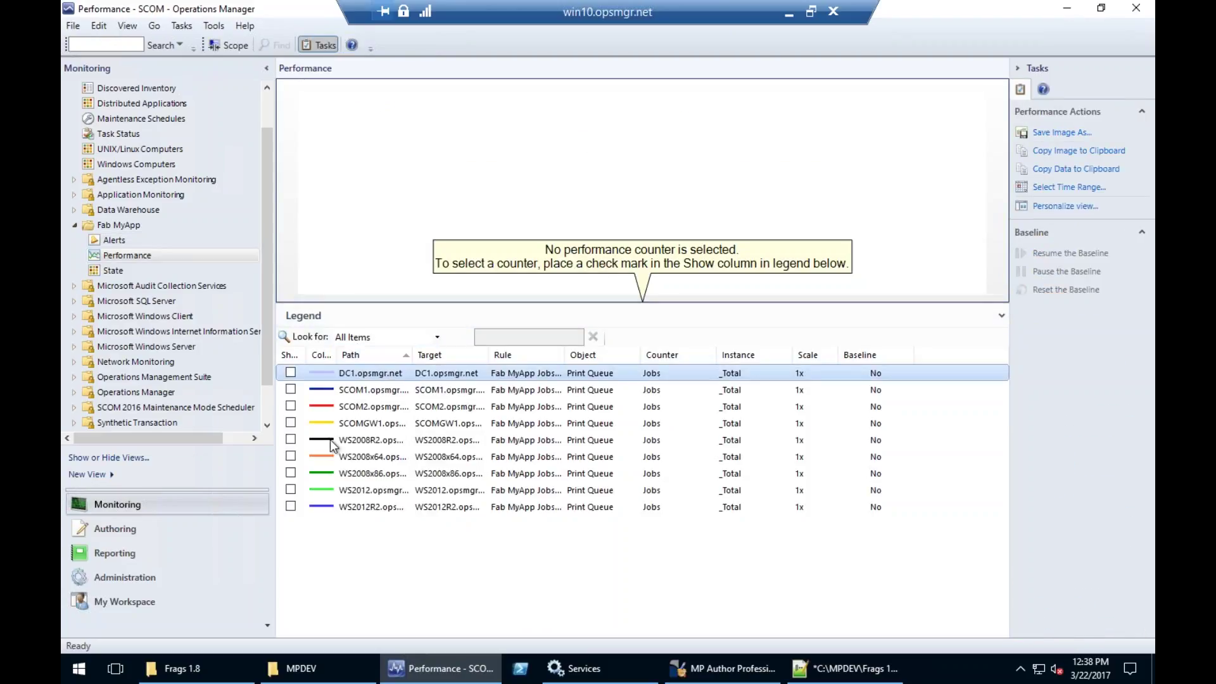
left_click(290, 389)
Set the performance chart's time range to the last 1 hour and widen the legend's Rule column
right_click(454, 186)
left_click(494, 281)
left_click(550, 364)
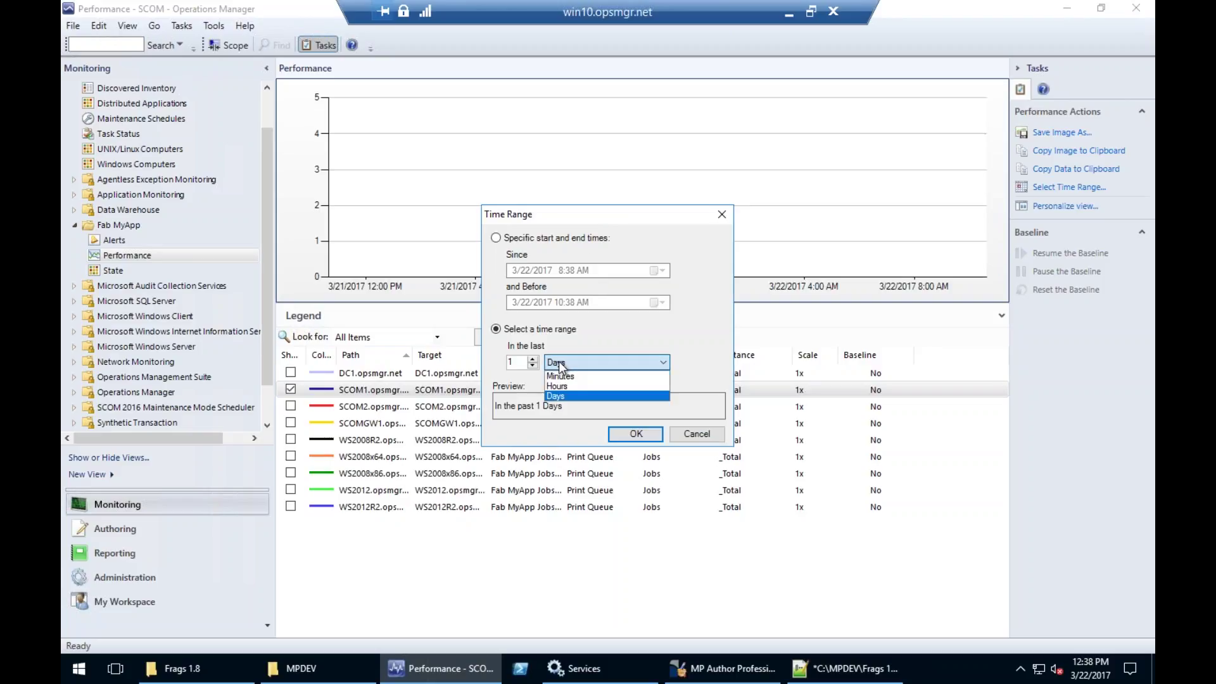
left_click(560, 385)
left_click(630, 432)
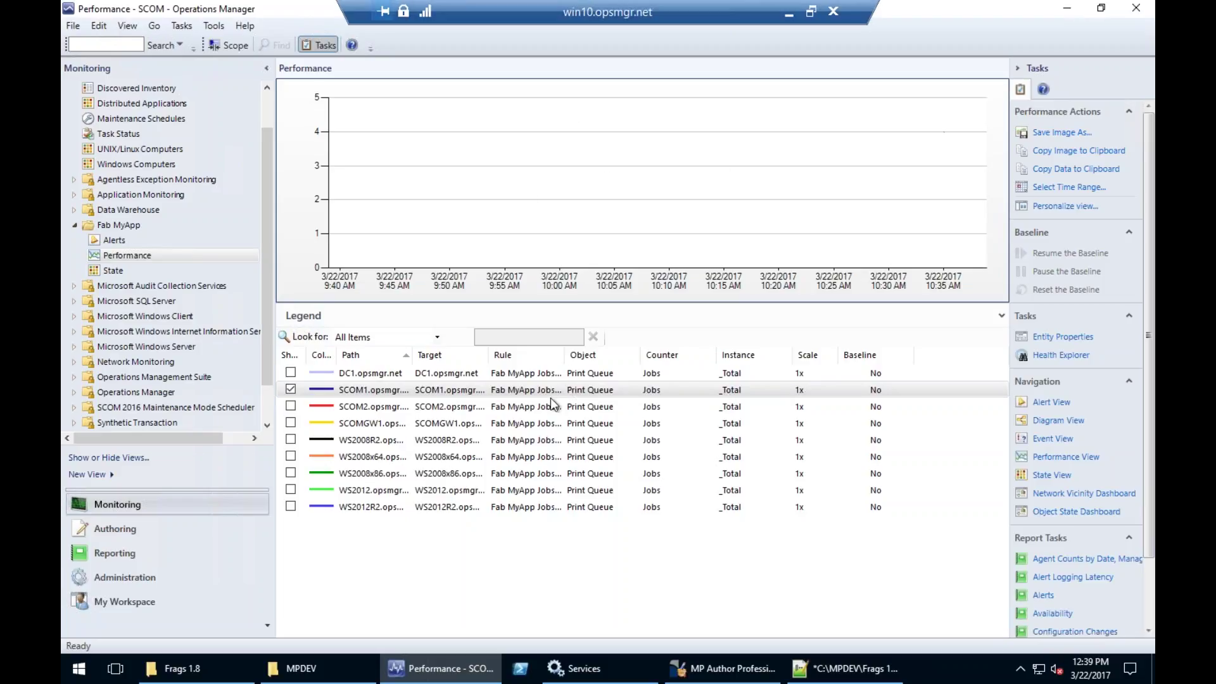
left_click_drag(564, 354, 754, 355)
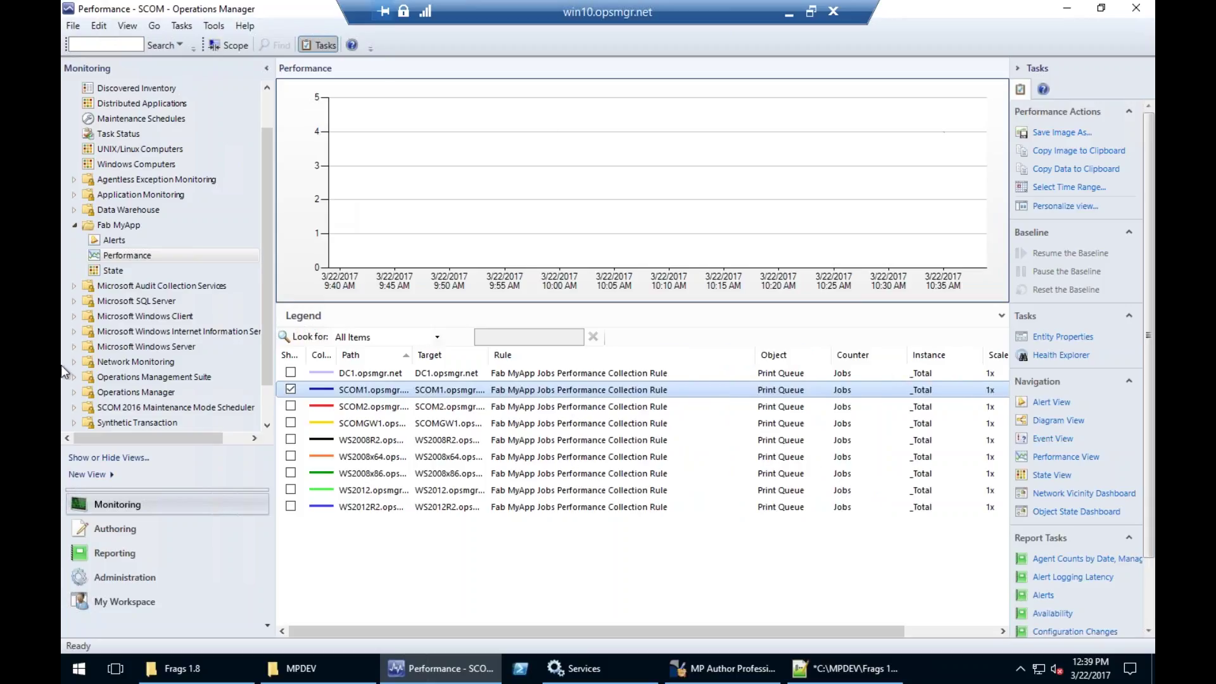
Recheck the Fab MyApp Alerts view and search the refreshed authoring groups list for "fab"
left_click(117, 242)
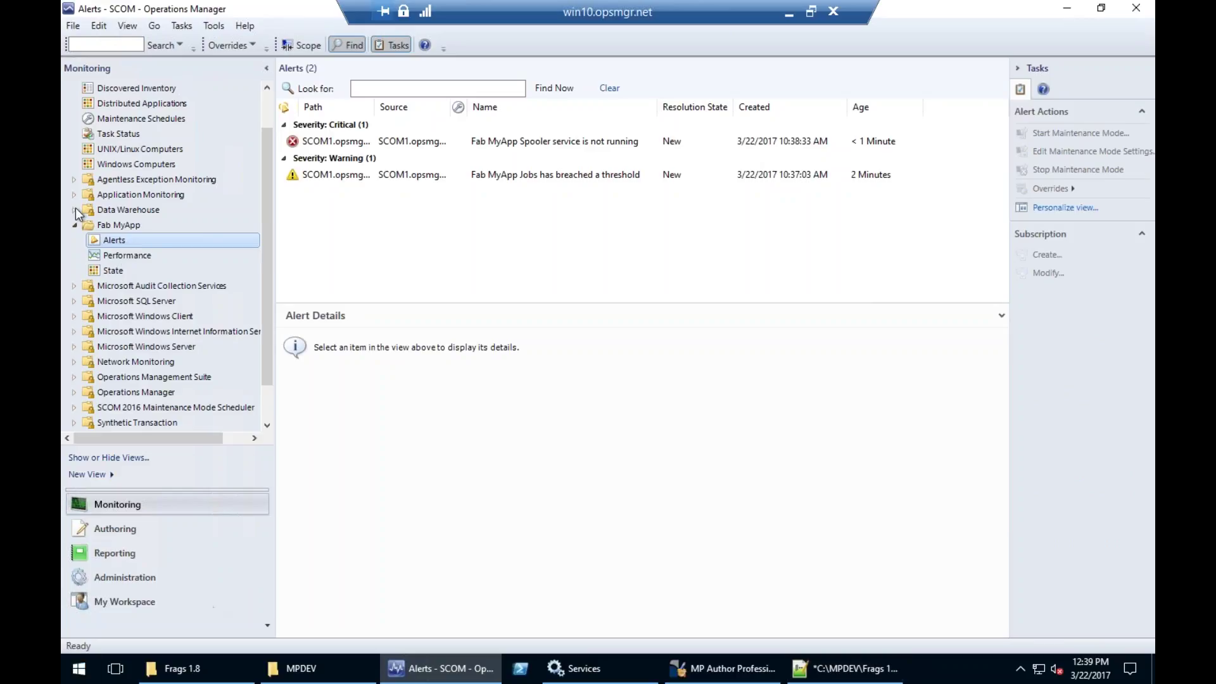
left_click(89, 528)
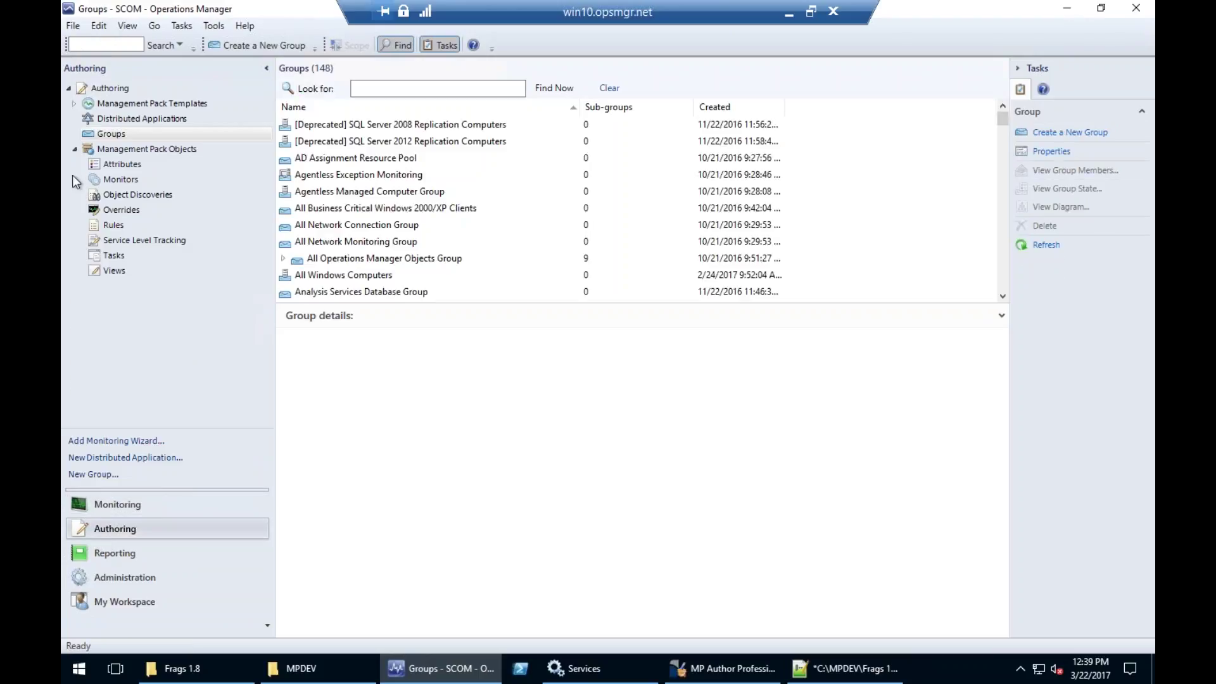
left_click(438, 88)
type("fab")
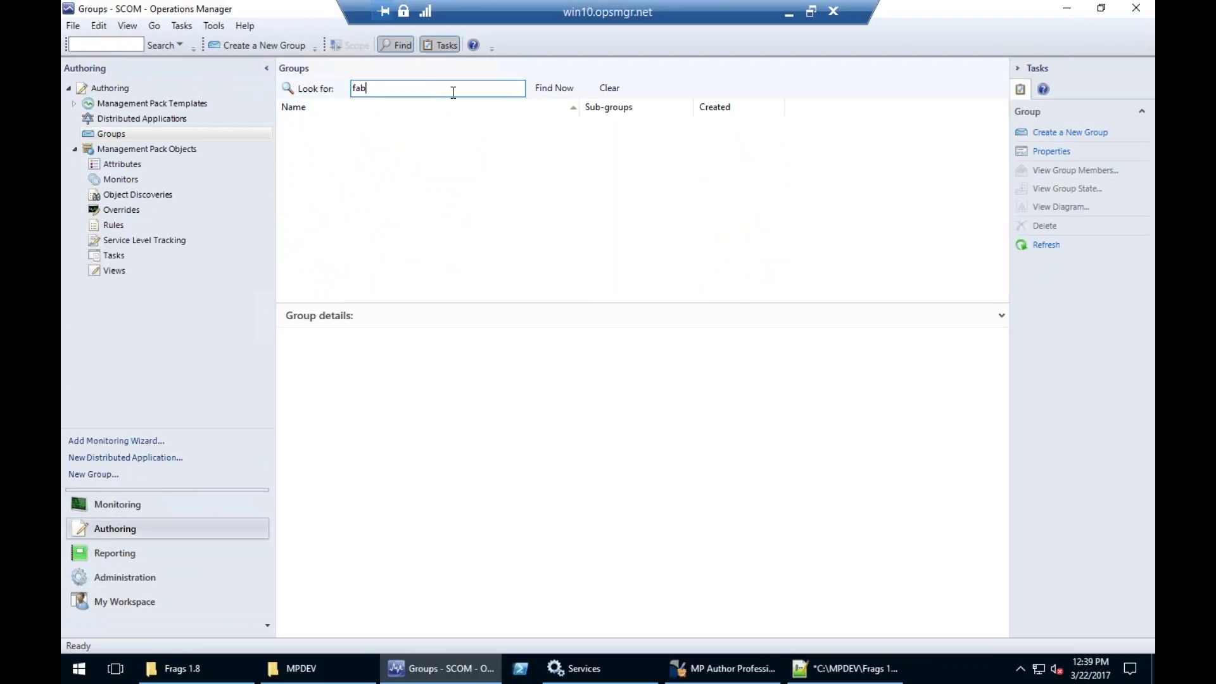
left_click(614, 88)
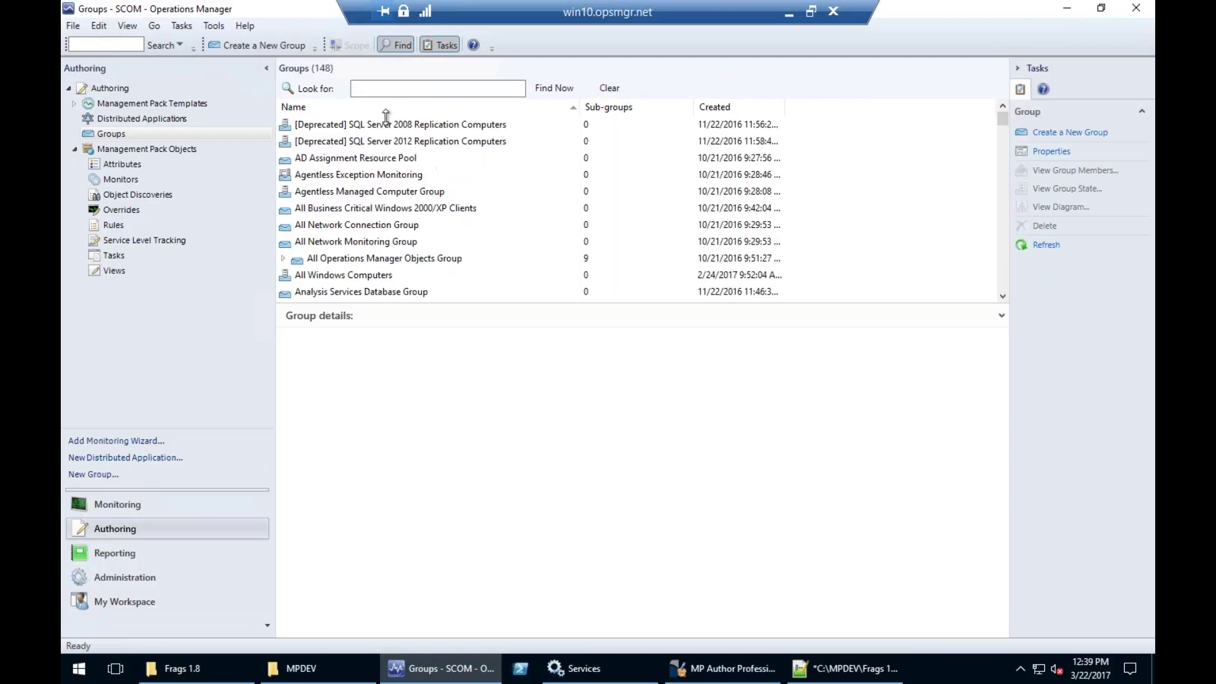
right_click(399, 107)
left_click(431, 216)
left_click(362, 88)
type("fab")
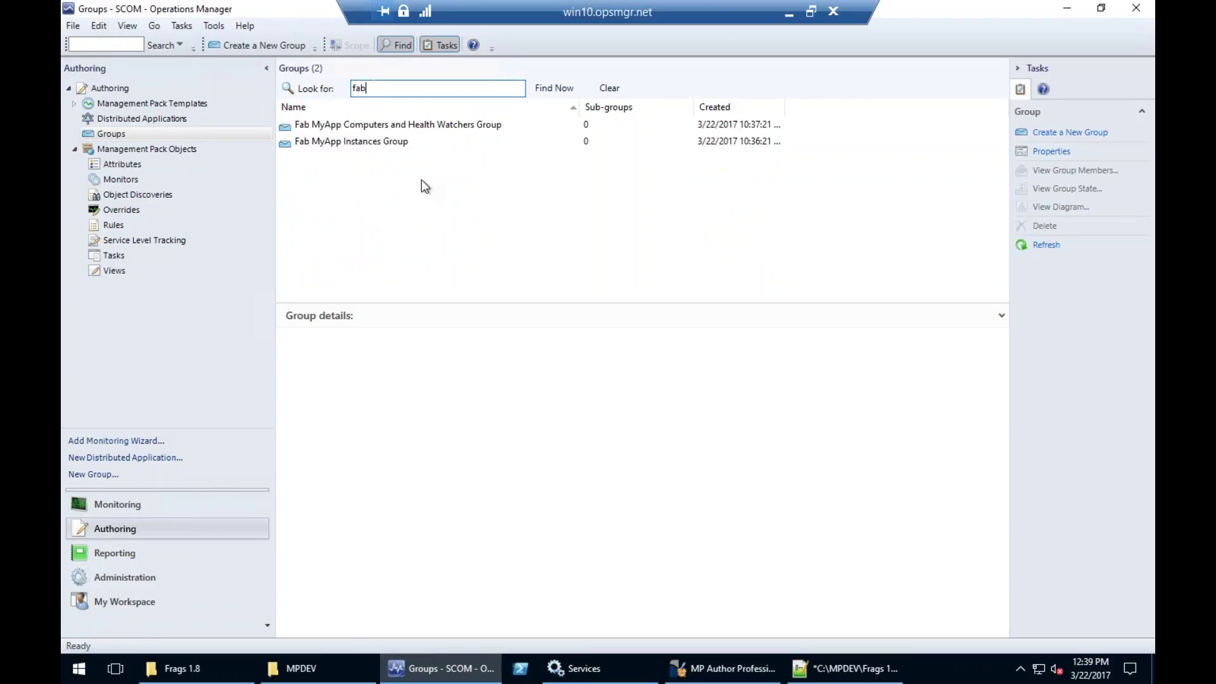
View the members of the Fab MyApp Instances Group and close the Managed Objects window
left_click(329, 141)
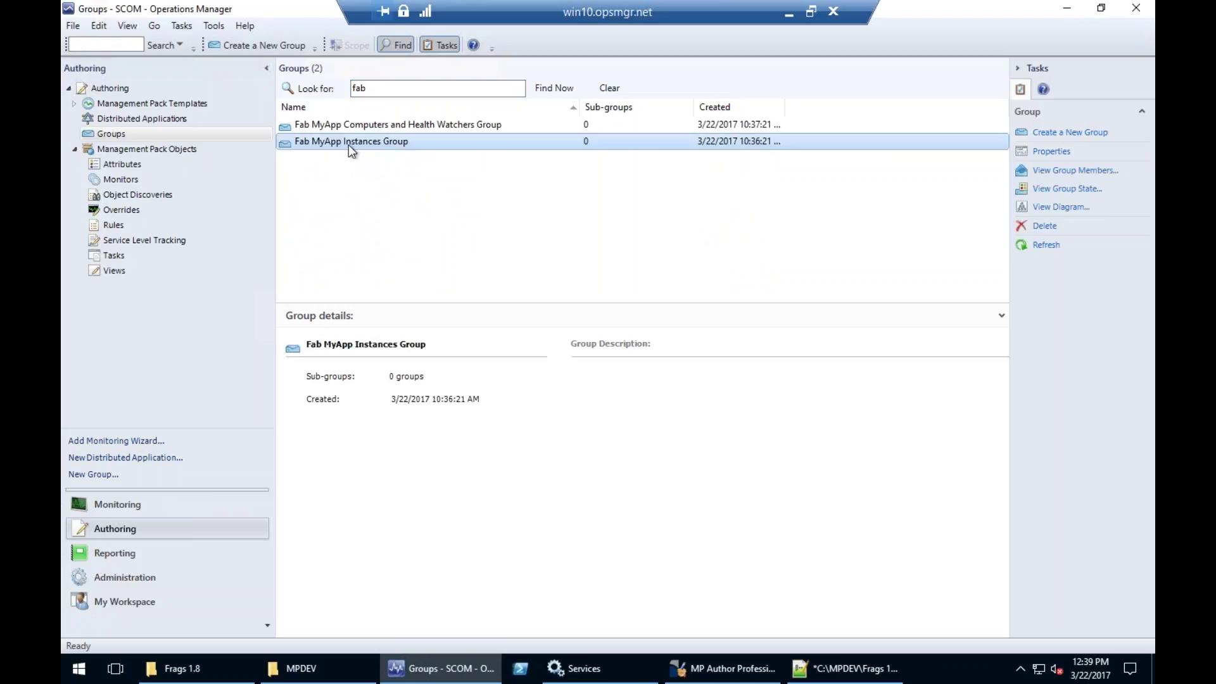
right_click(334, 145)
left_click(431, 197)
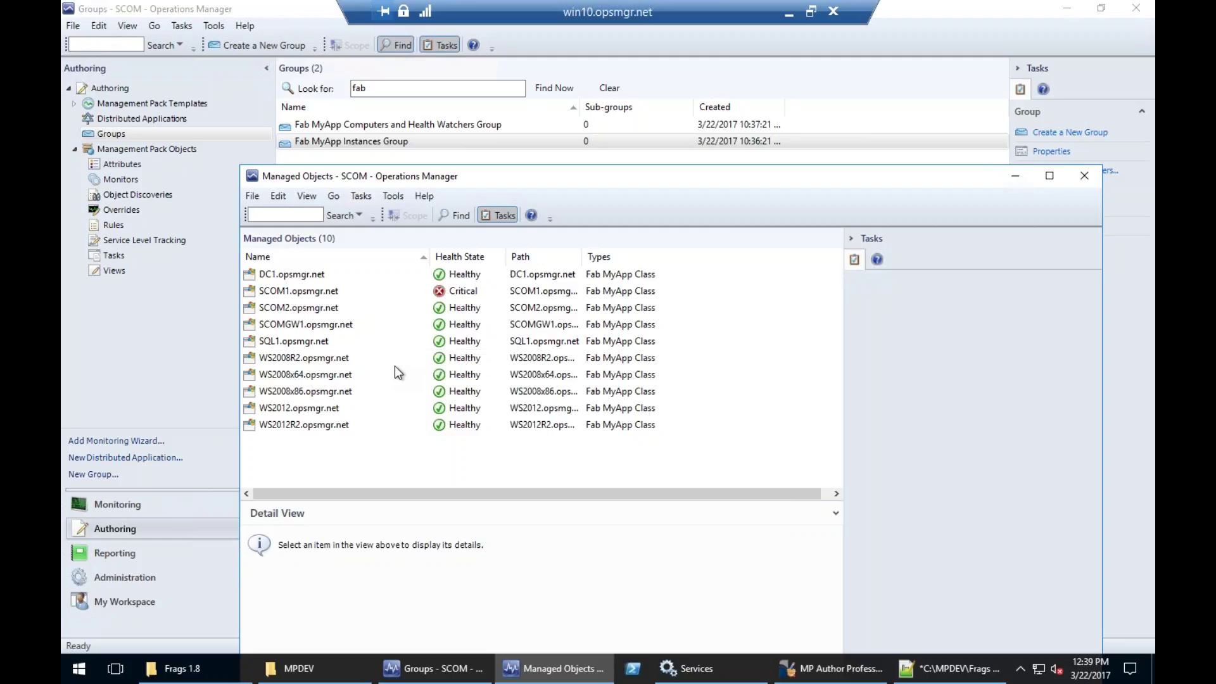
left_click(1083, 176)
View the members of the Fab MyApp Computers and Health Watchers Group, examine the DC1.opsmgr.net entries and close the window
right_click(352, 124)
left_click(384, 176)
left_click_drag(363, 170, 330, 127)
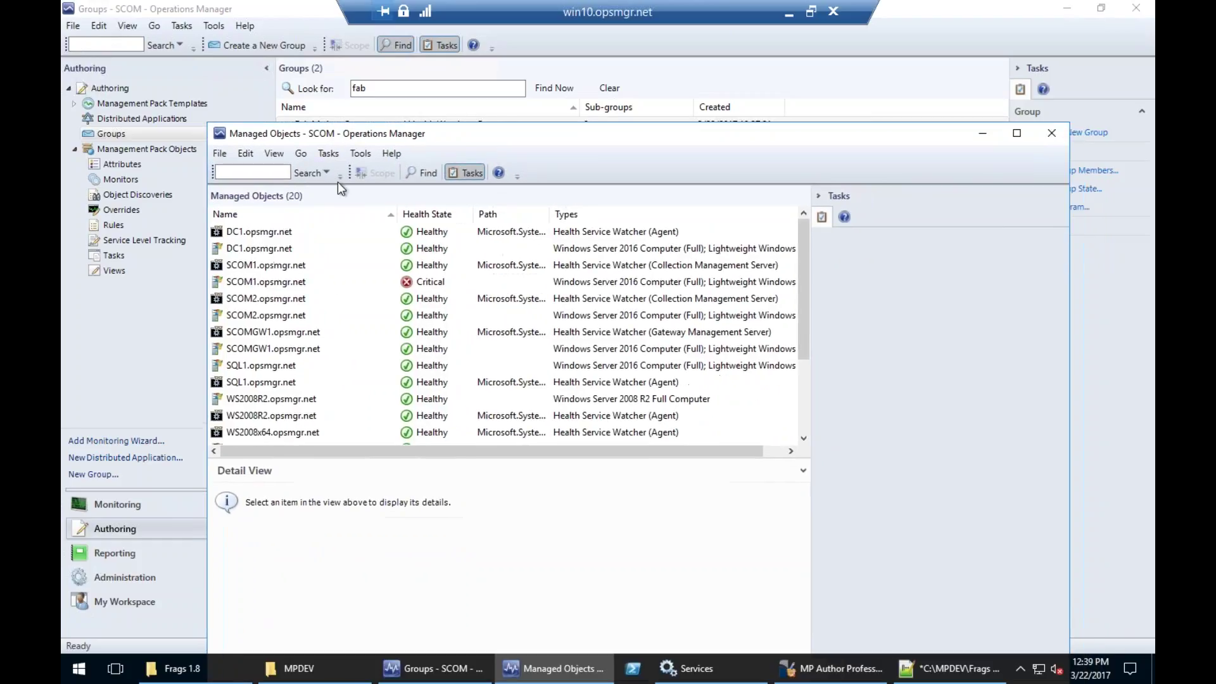
left_click(264, 249)
left_click(264, 233)
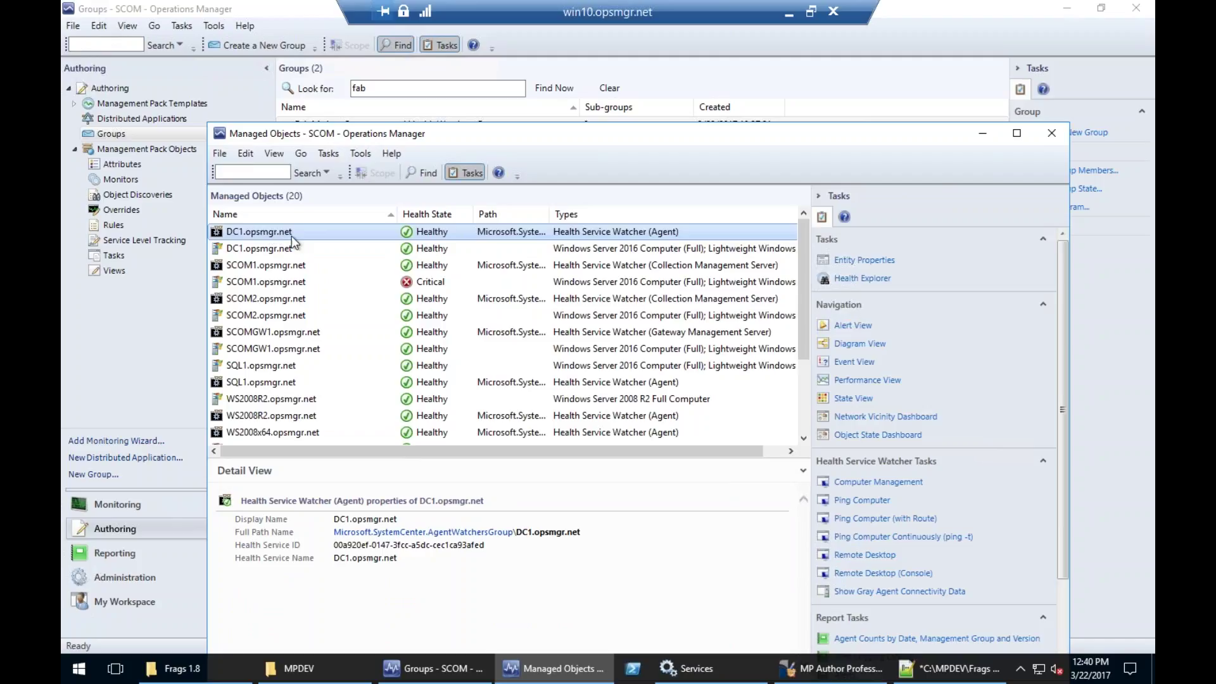
left_click(1051, 133)
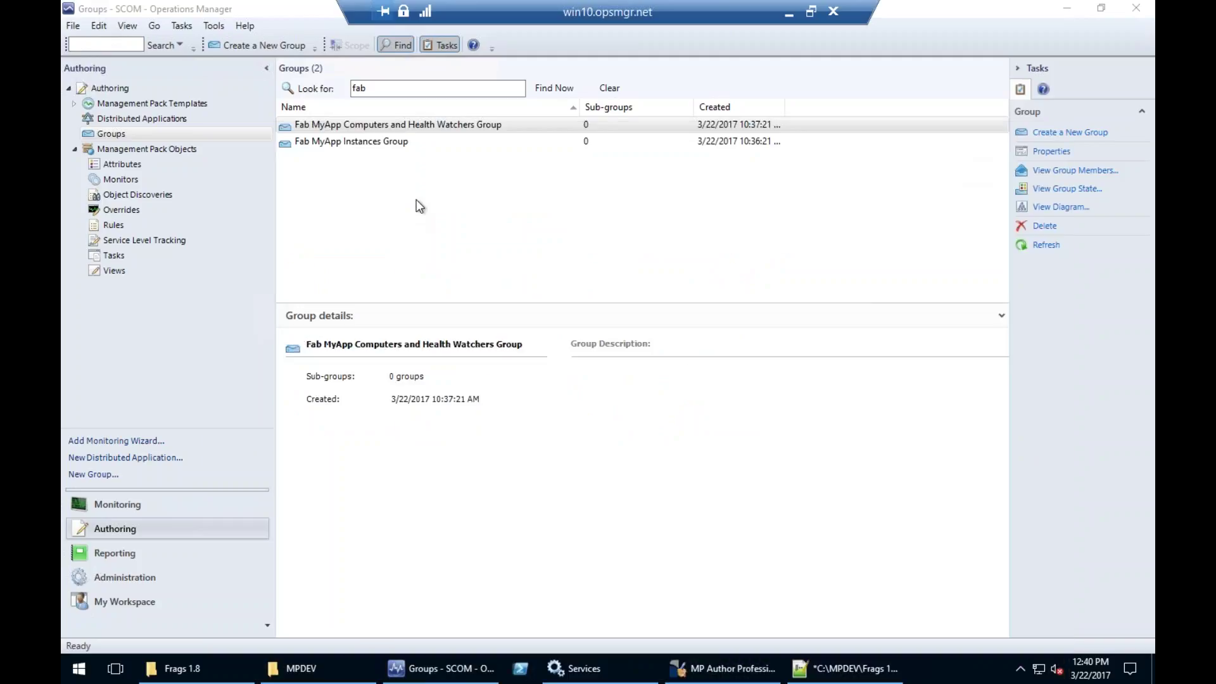
Recheck the Fab MyApp alerts in Monitoring, switch to MP Author Professional and minimize the remote session
left_click(127, 504)
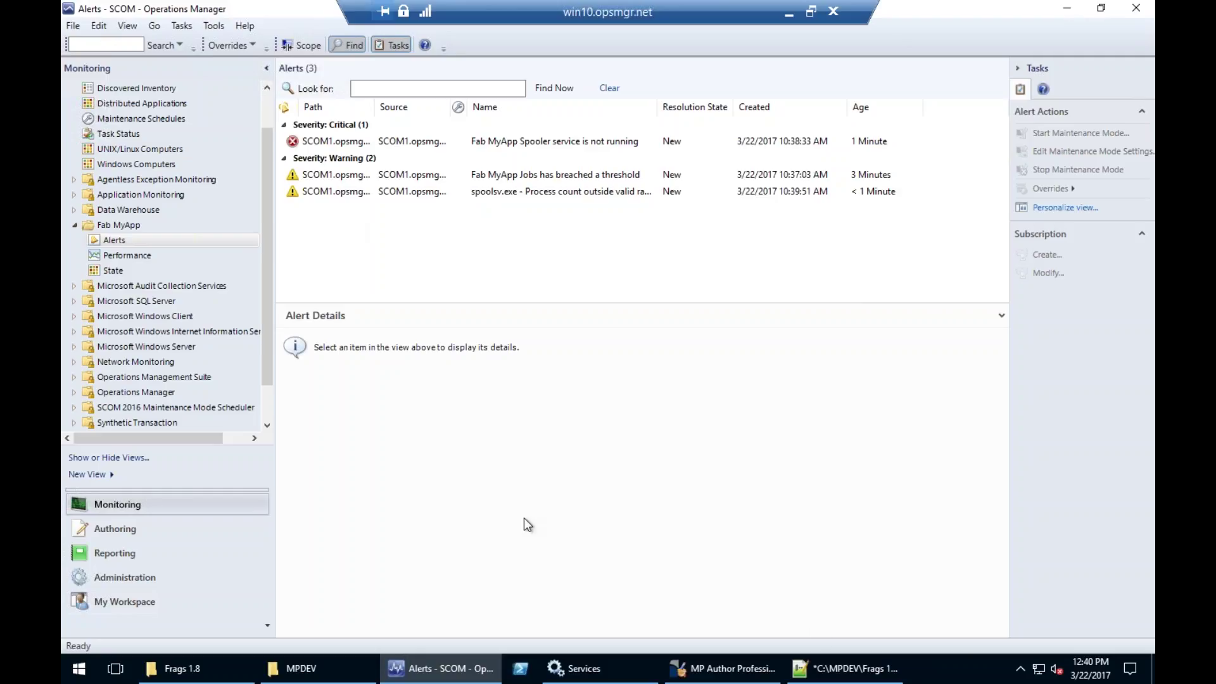
left_click(712, 664)
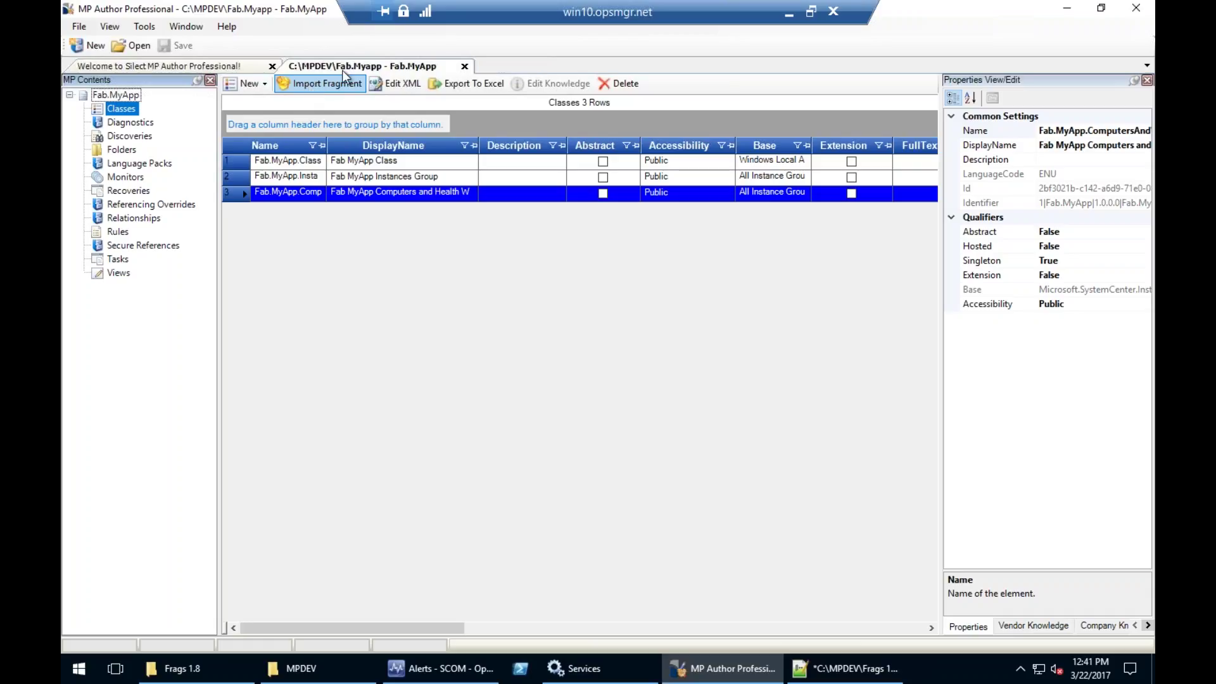
left_click(790, 14)
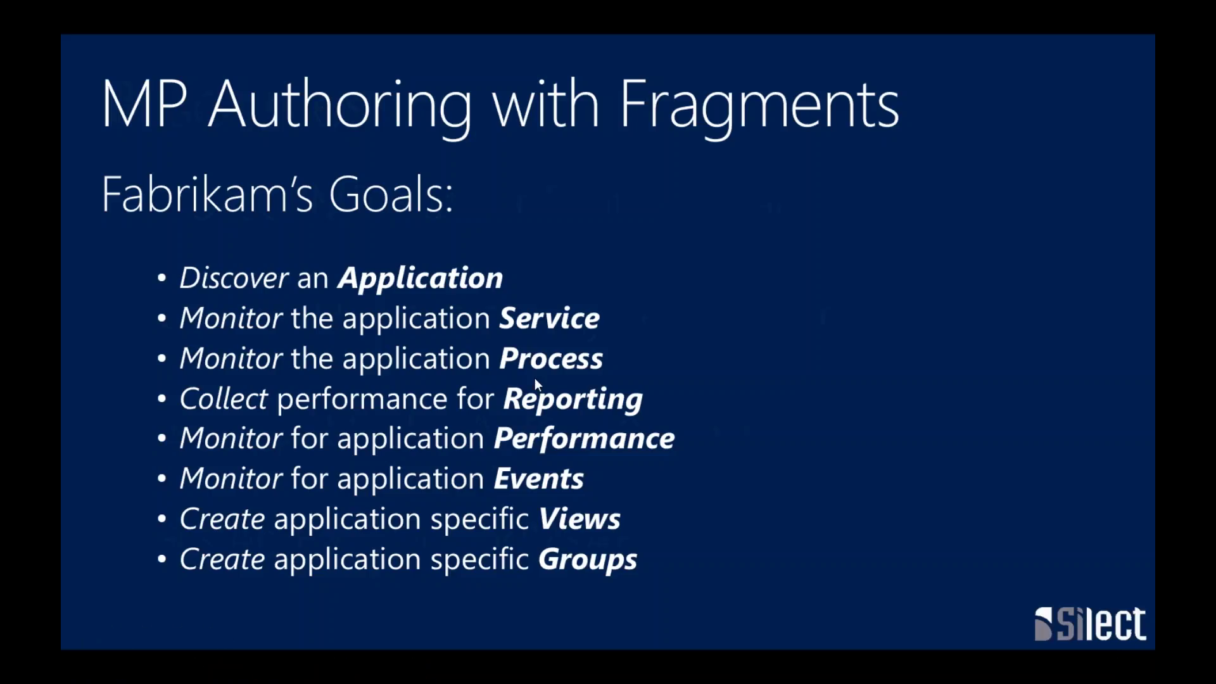
left_click(534, 378)
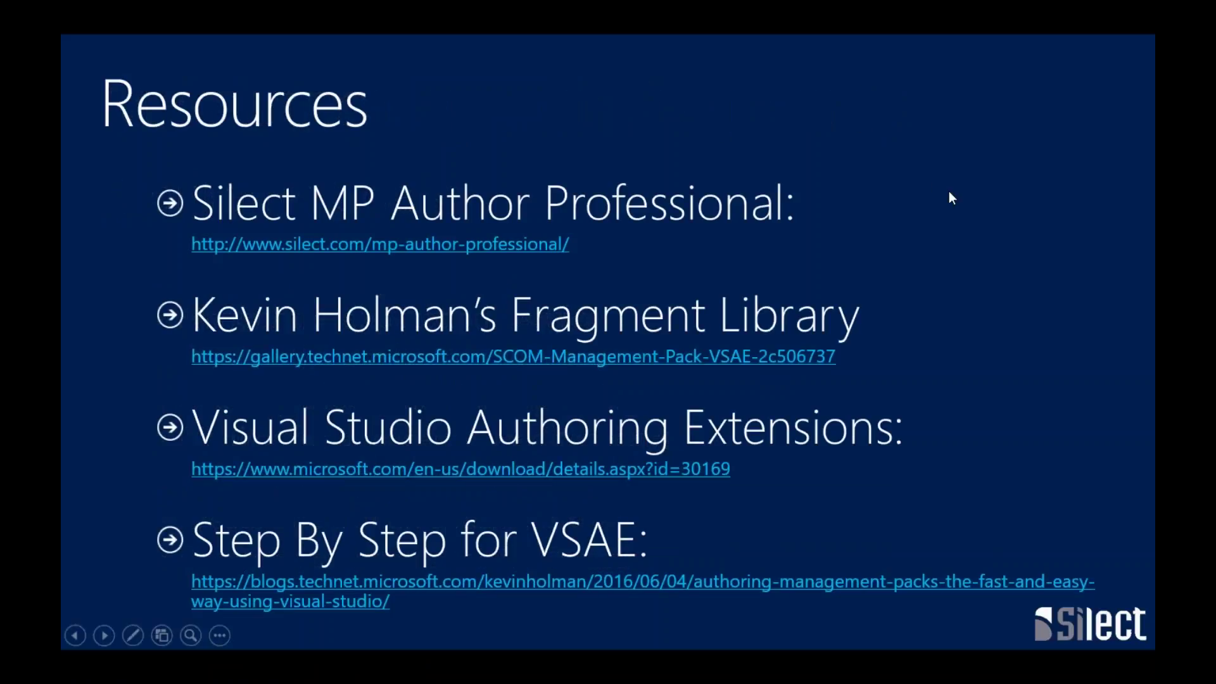
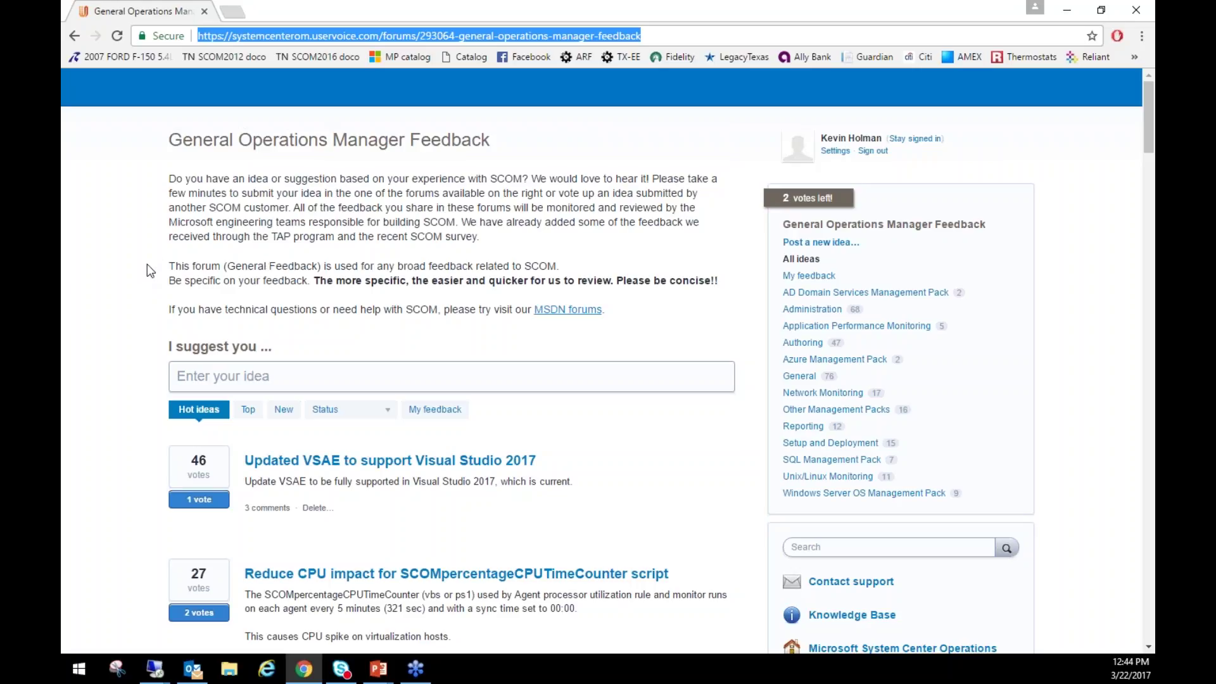
scroll(147, 265, "down", 1)
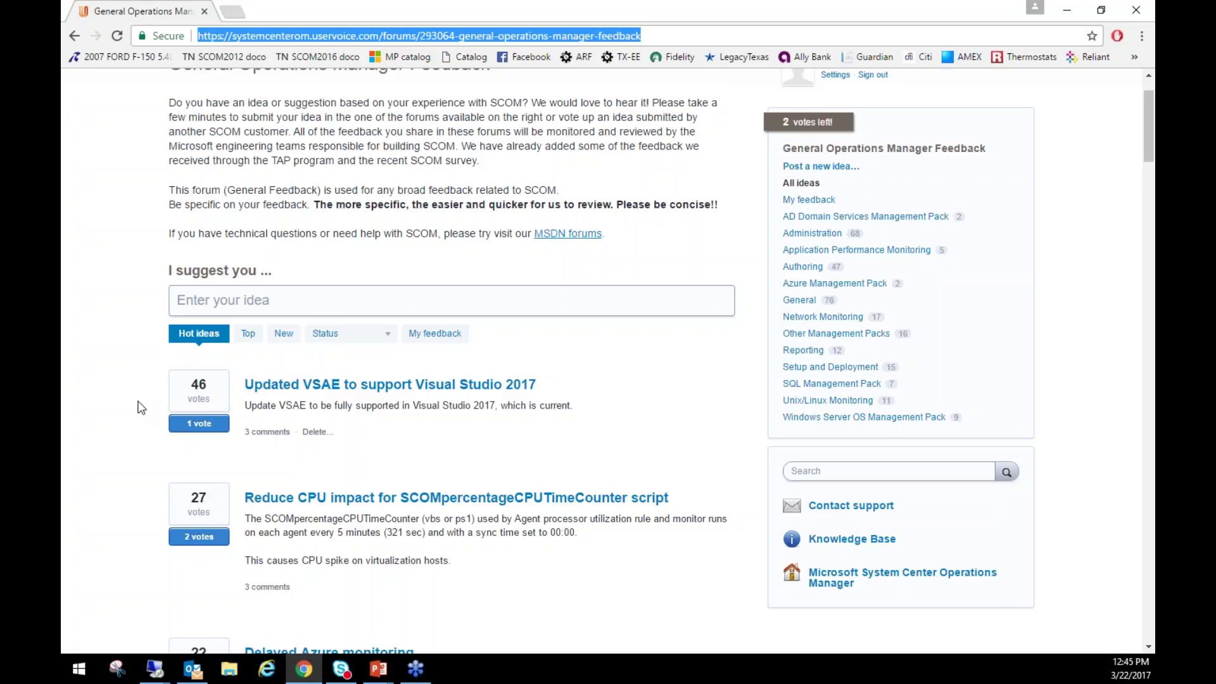
scroll(145, 403, "up", 2)
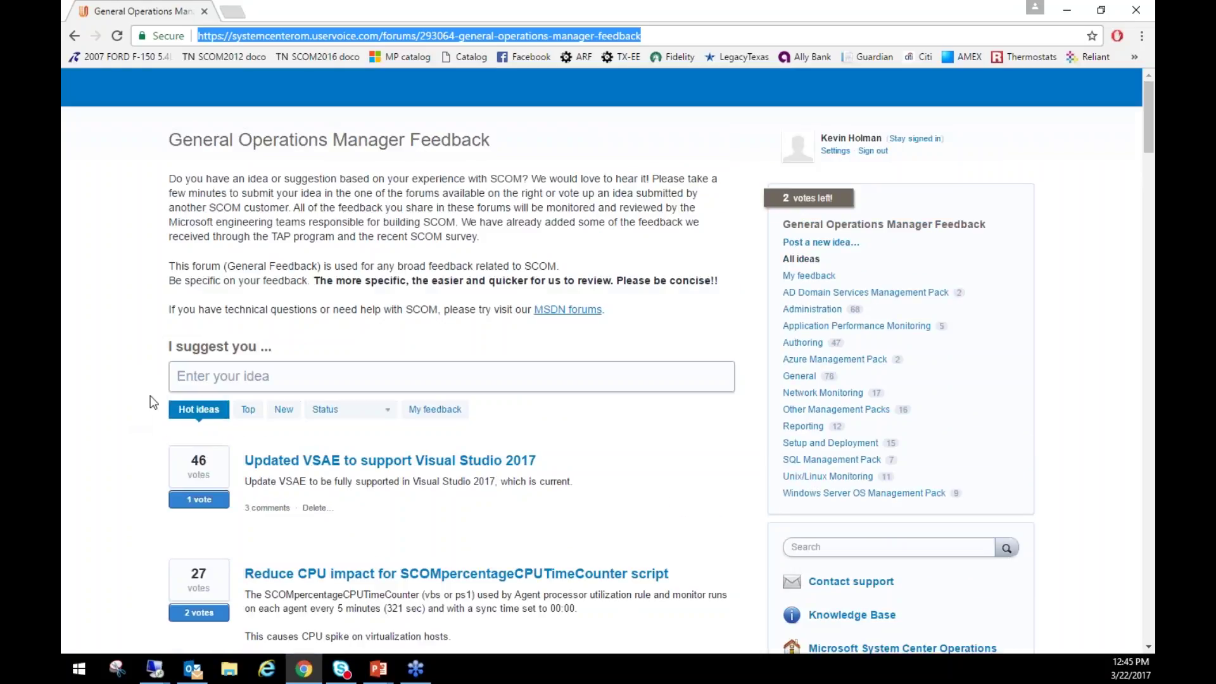
scroll(159, 436, "down", 1)
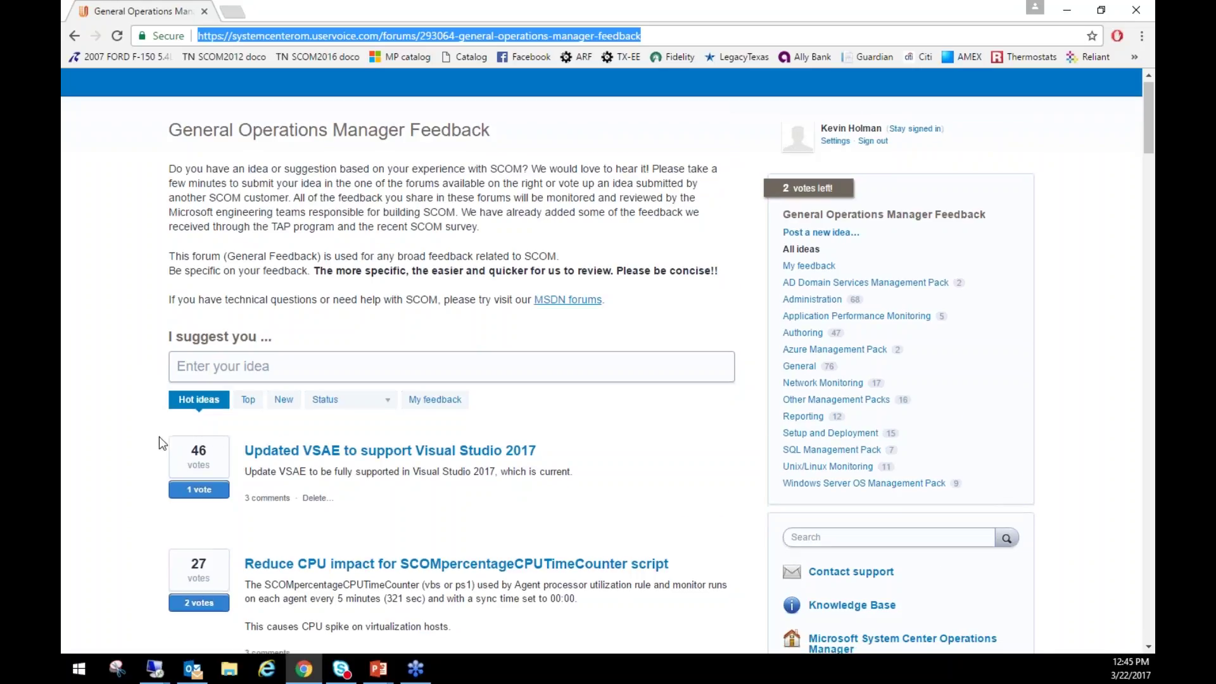
scroll(158, 435, "down", 1)
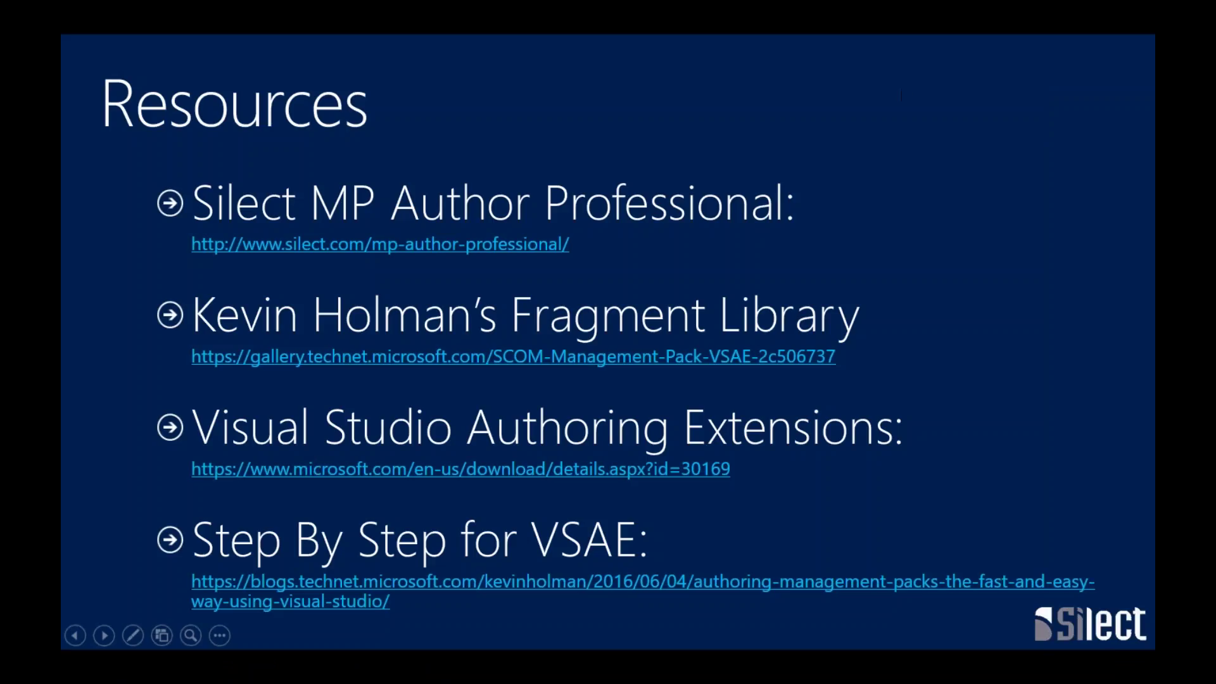
Return to the remote session and examine the class and discovery fragments in the Frags 1.8 folder, including the registry, WMI and script ones
key("alt+Tab")
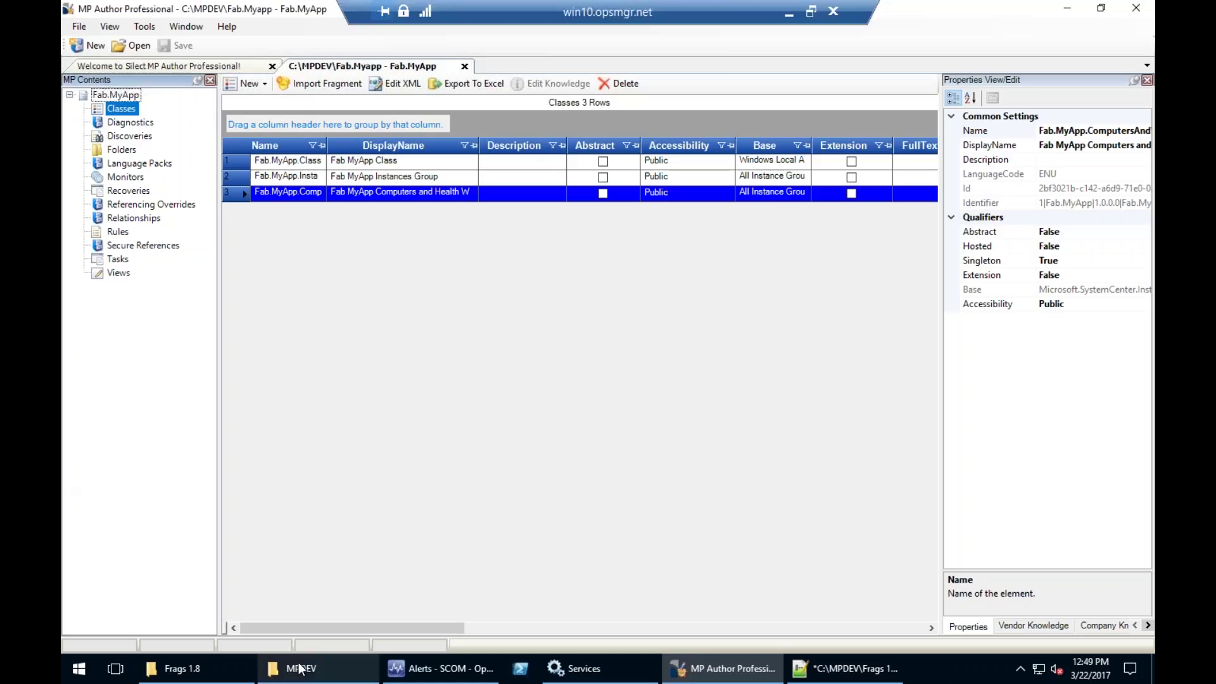
left_click(161, 680)
scroll(483, 238, "up", 3)
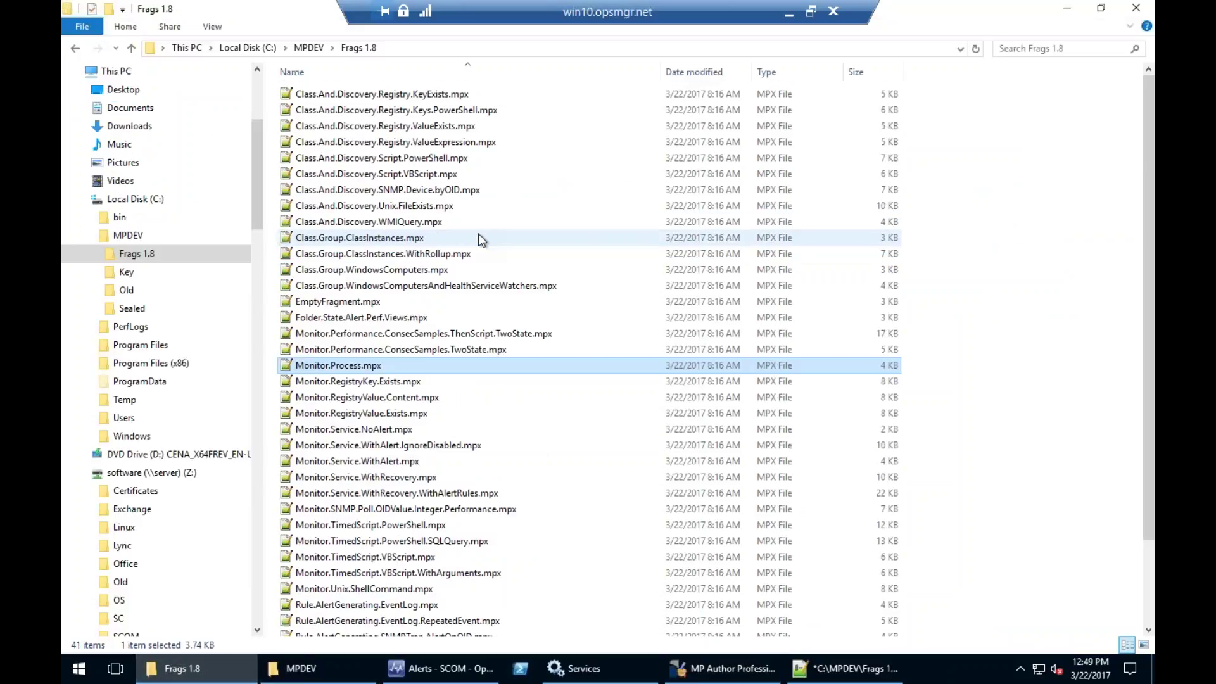
left_click(423, 95)
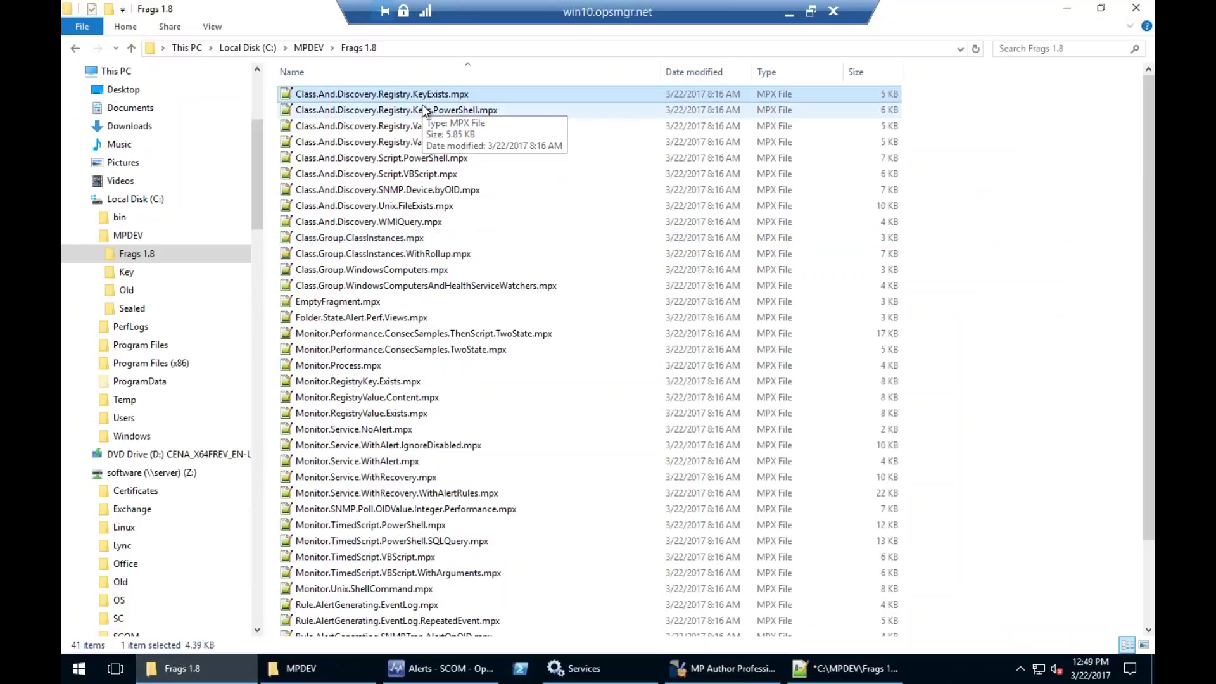
left_click(405, 224)
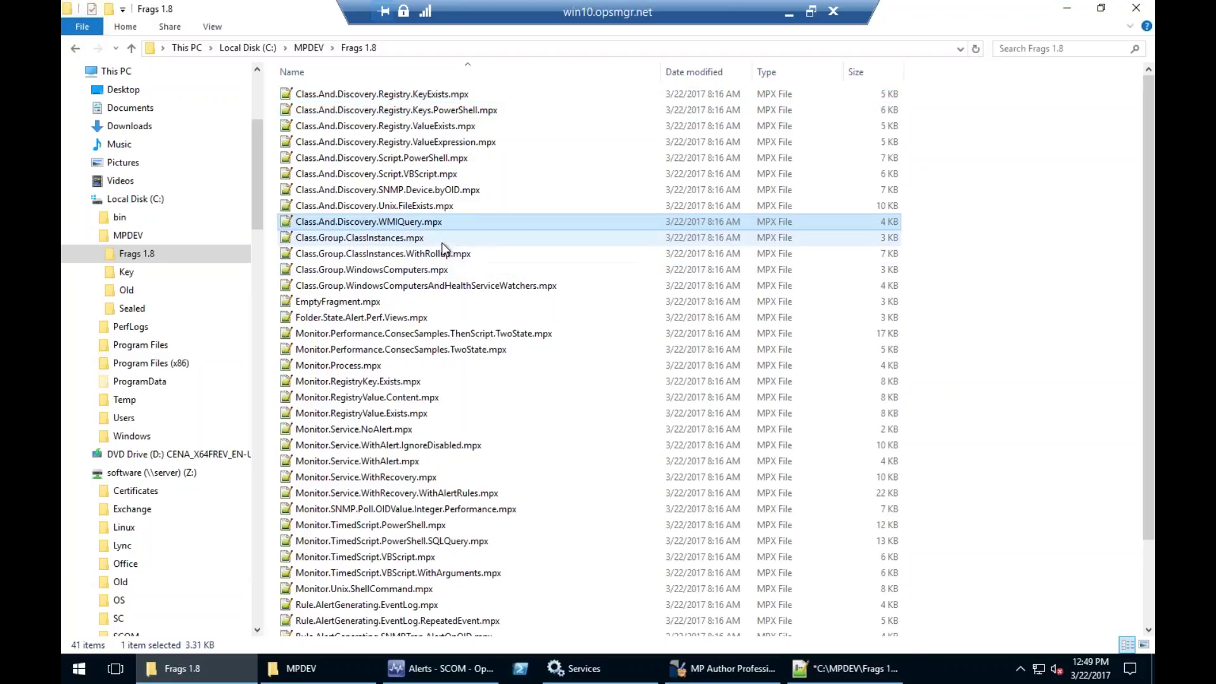
left_click(397, 158)
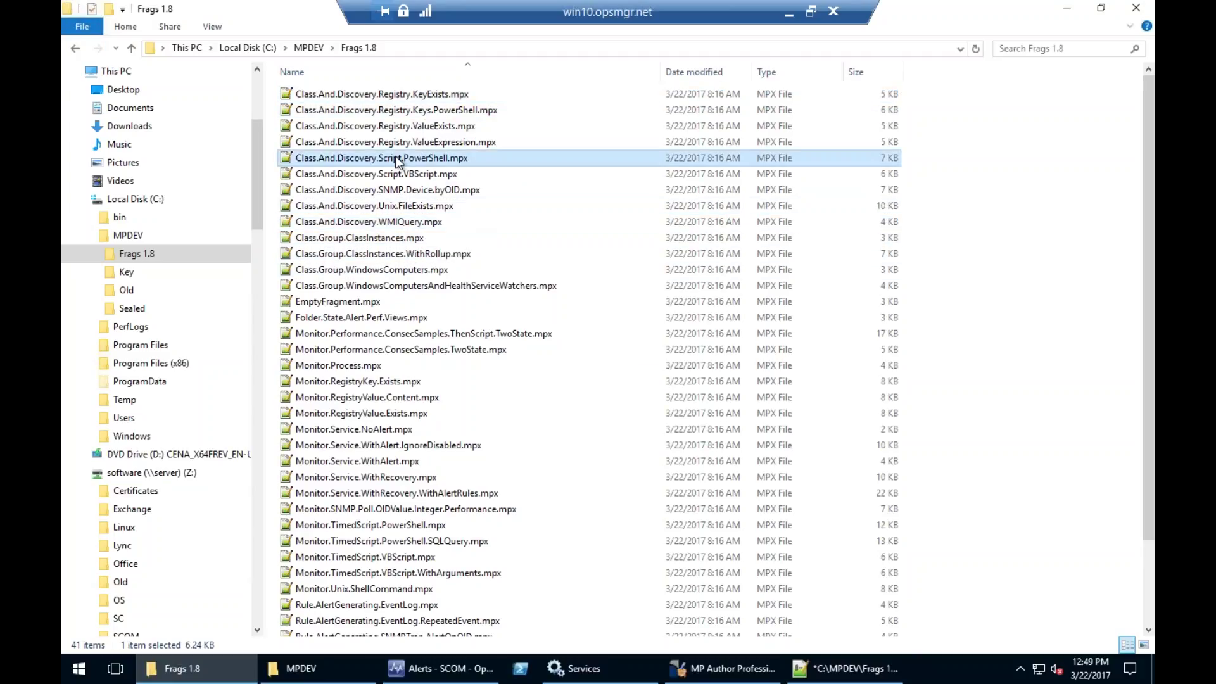
left_click(398, 175)
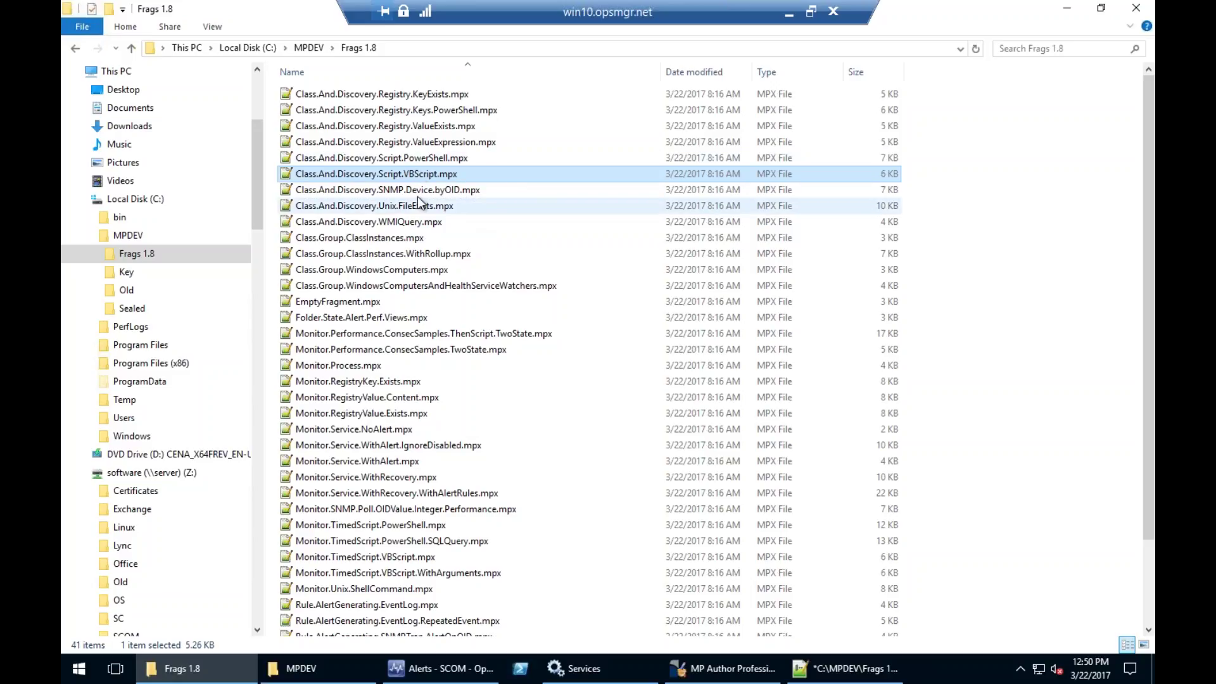
left_click(409, 158)
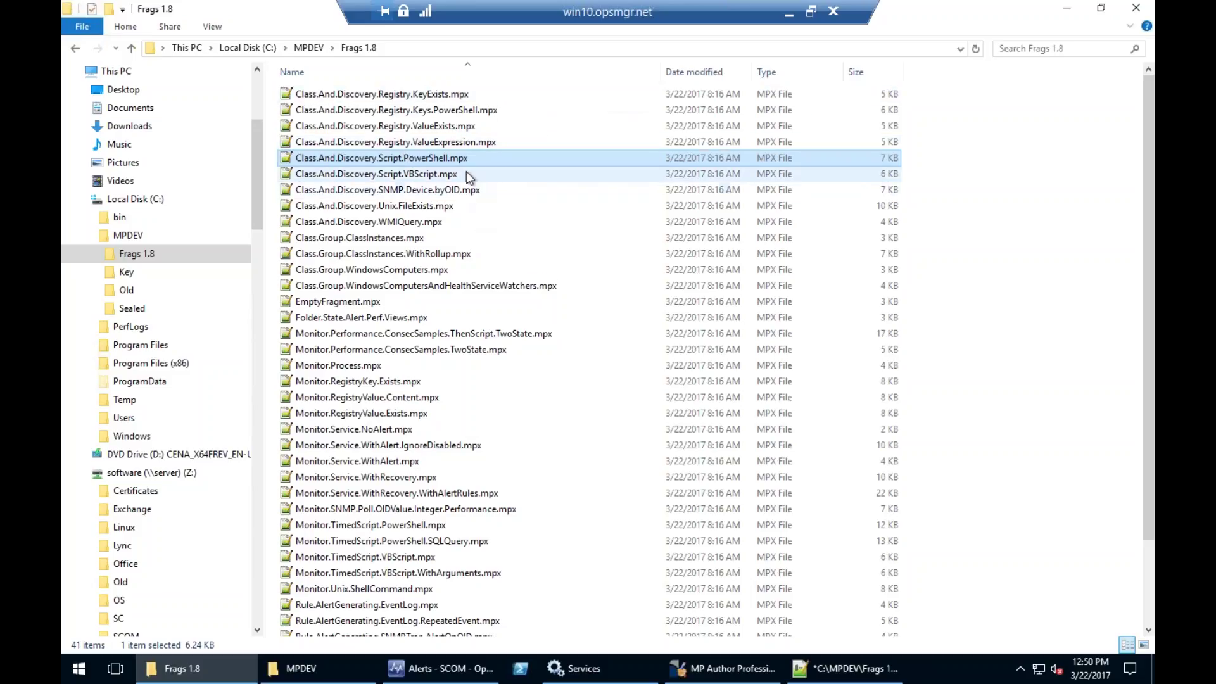
Open Monitor.Unix.ShellCommand.mpx from Frags 1.8 in Notepad++ and examine its ##ShellCommand## placeholder and monitor configuration
scroll(474, 184, "down", 3)
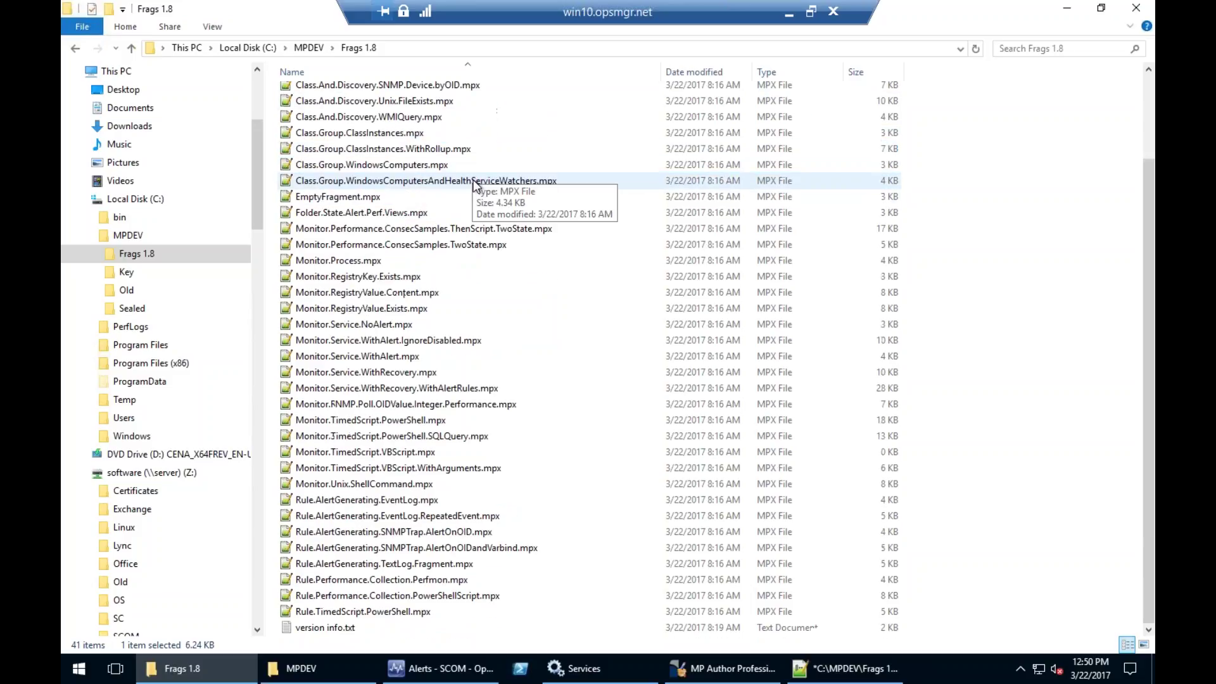
left_click(373, 485)
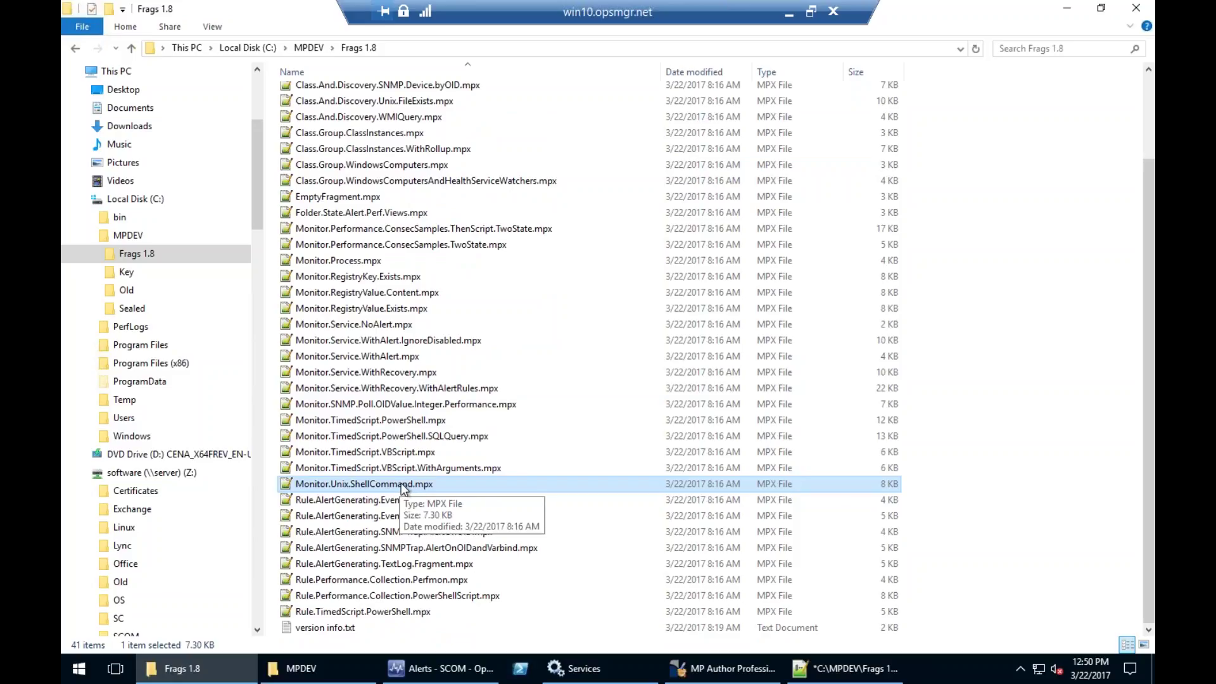
double_click(405, 486)
left_click(300, 211)
left_click_drag(300, 211, 69, 147)
left_click_drag(262, 184, 69, 149)
left_click_drag(296, 206, 98, 206)
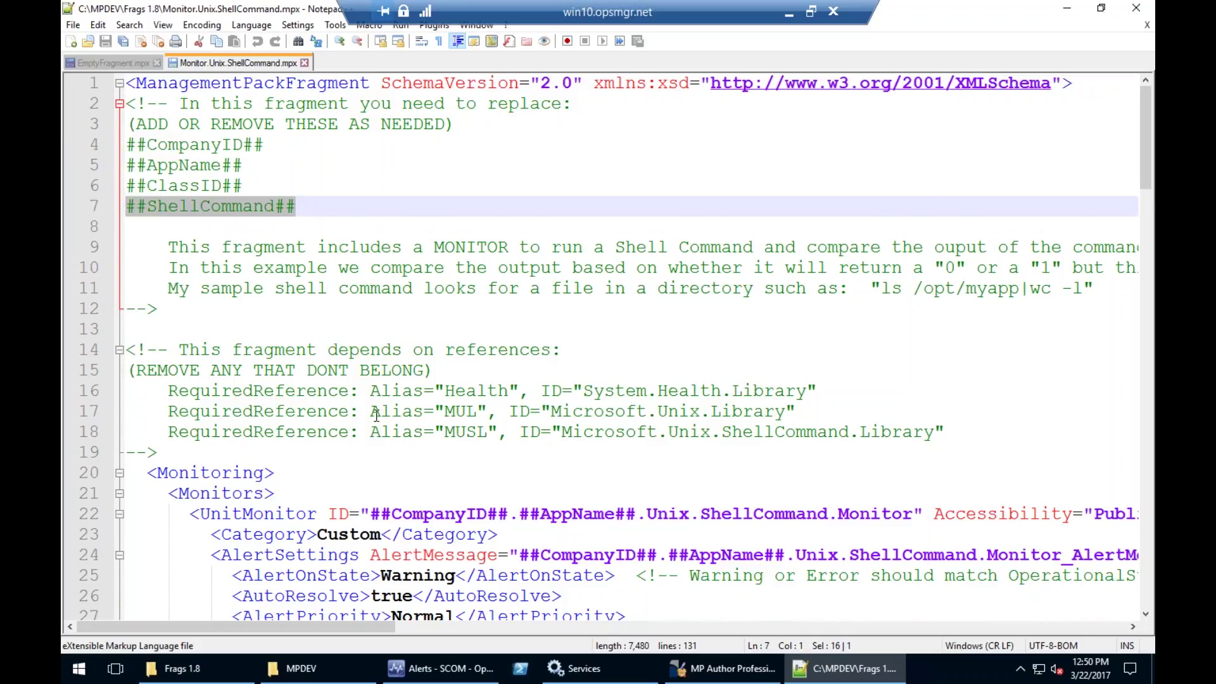
scroll(367, 422, "down", 3)
scroll(367, 423, "down", 6)
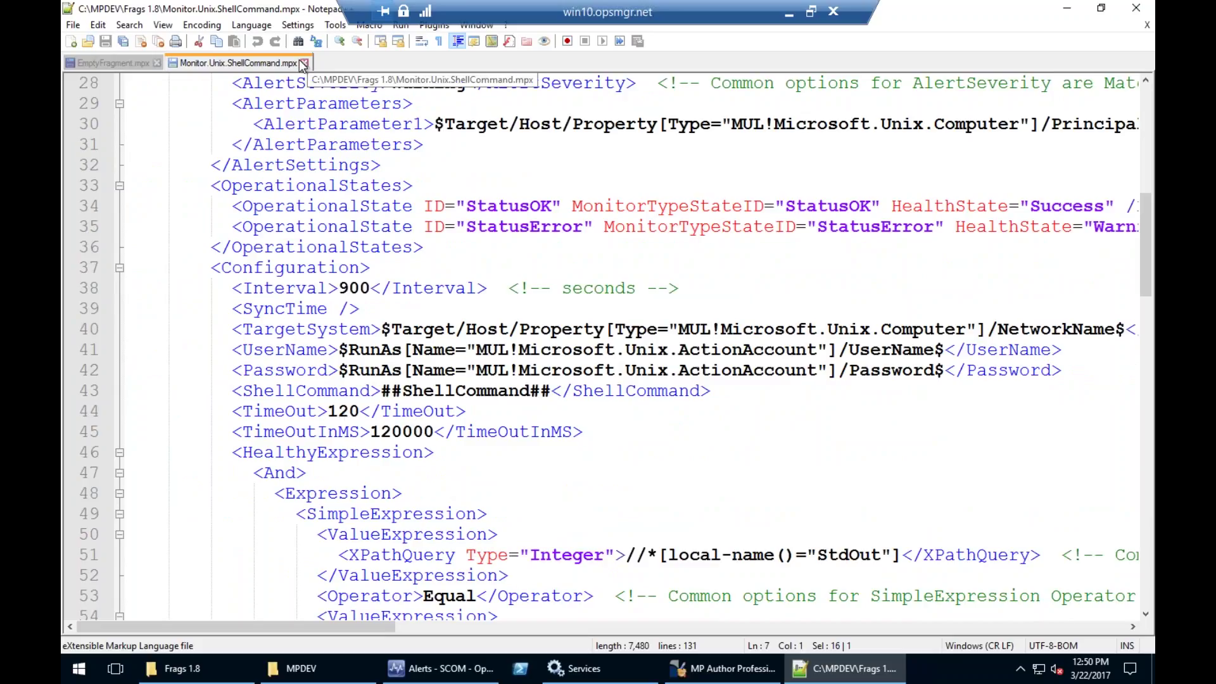
Minimize Notepad++ and examine the Frags 1.8 fragments for Unix file discovery, the Unix shell command monitor and text log alerting
left_click(1065, 9)
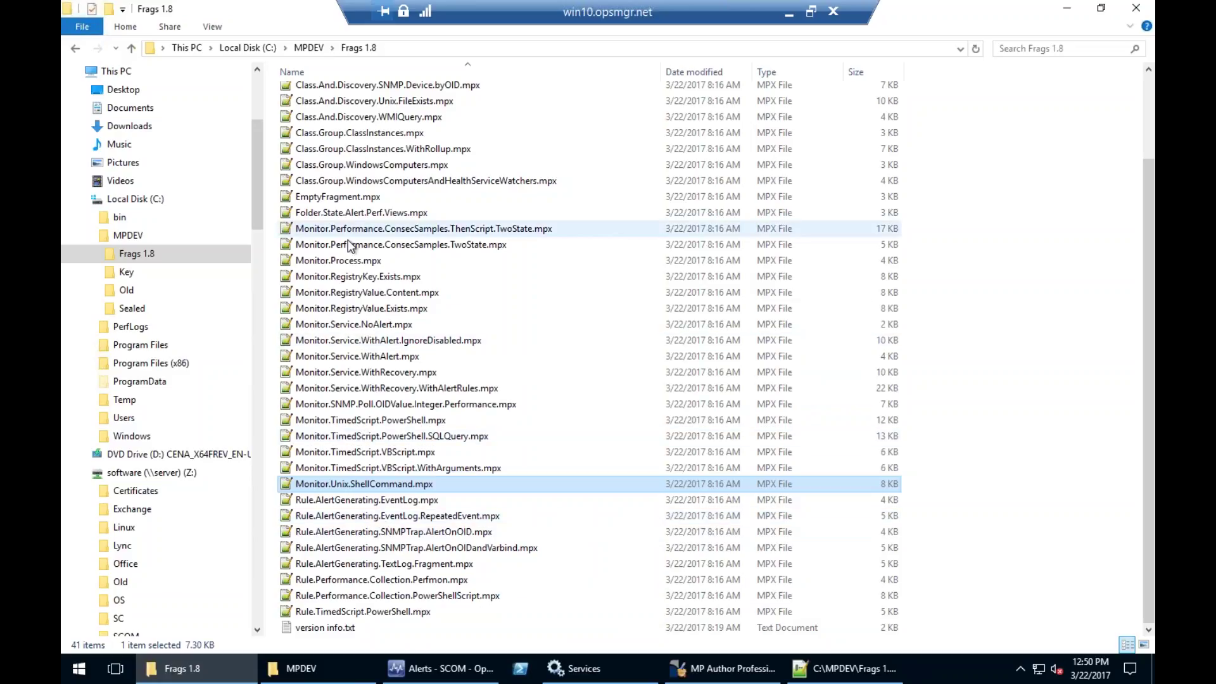
scroll(387, 418, "up", 2)
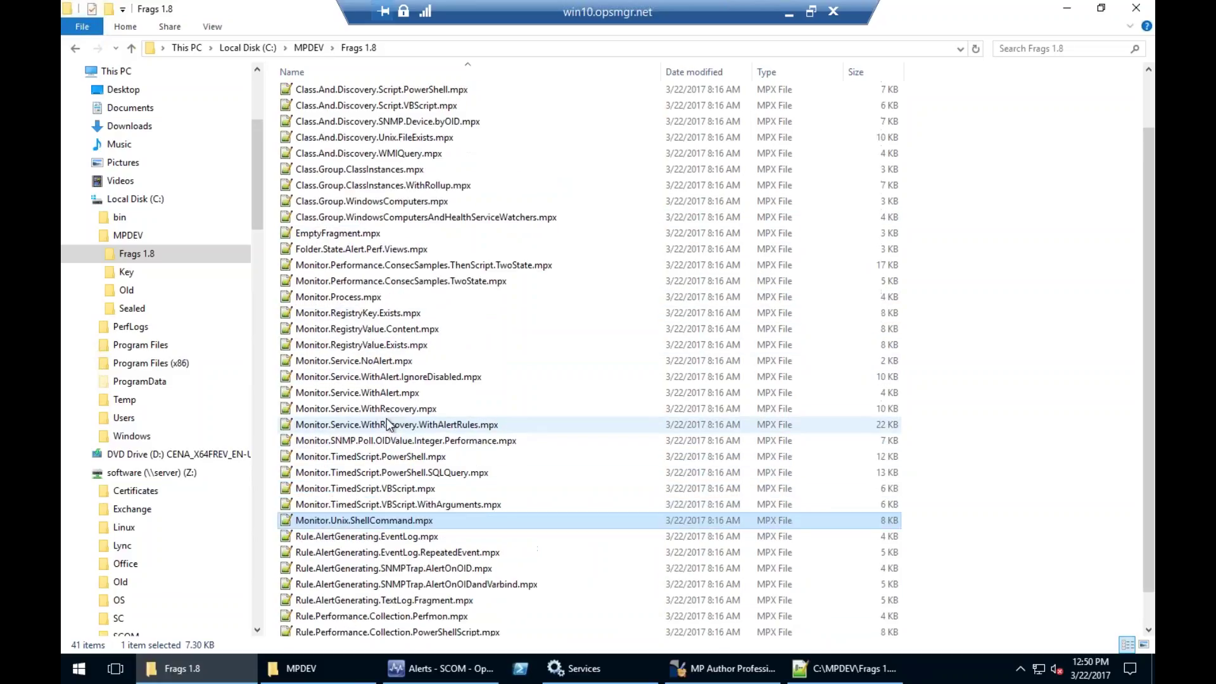
left_click(365, 206)
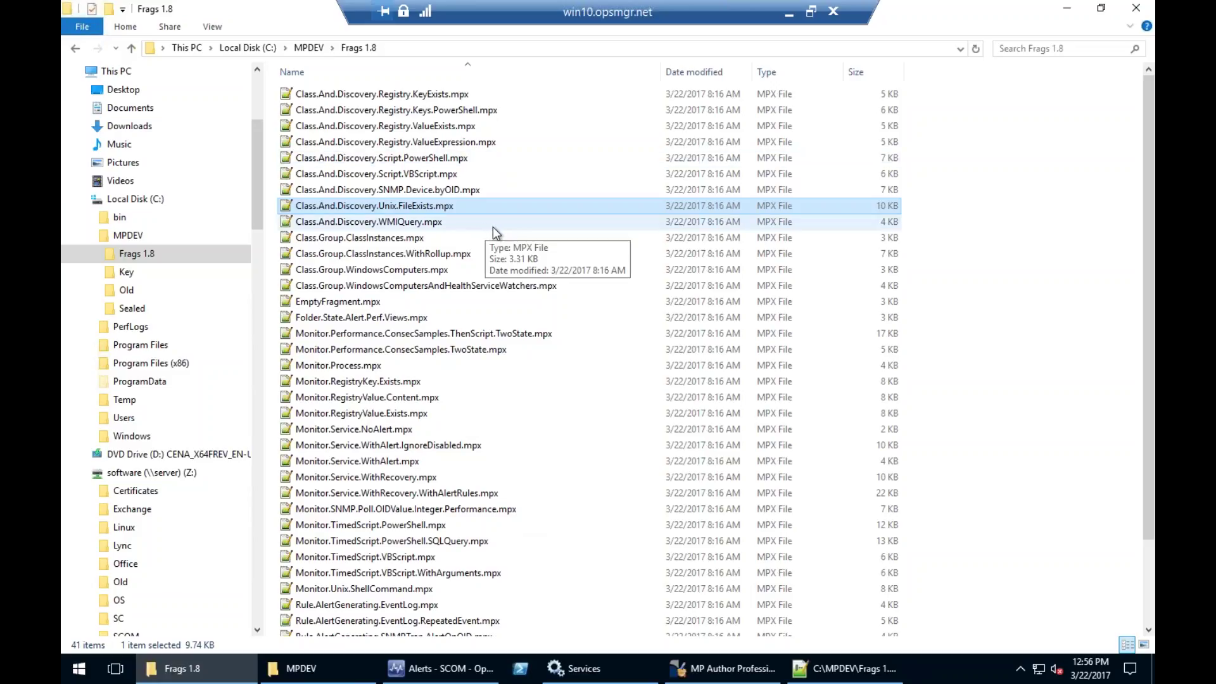
scroll(507, 368, "down", 3)
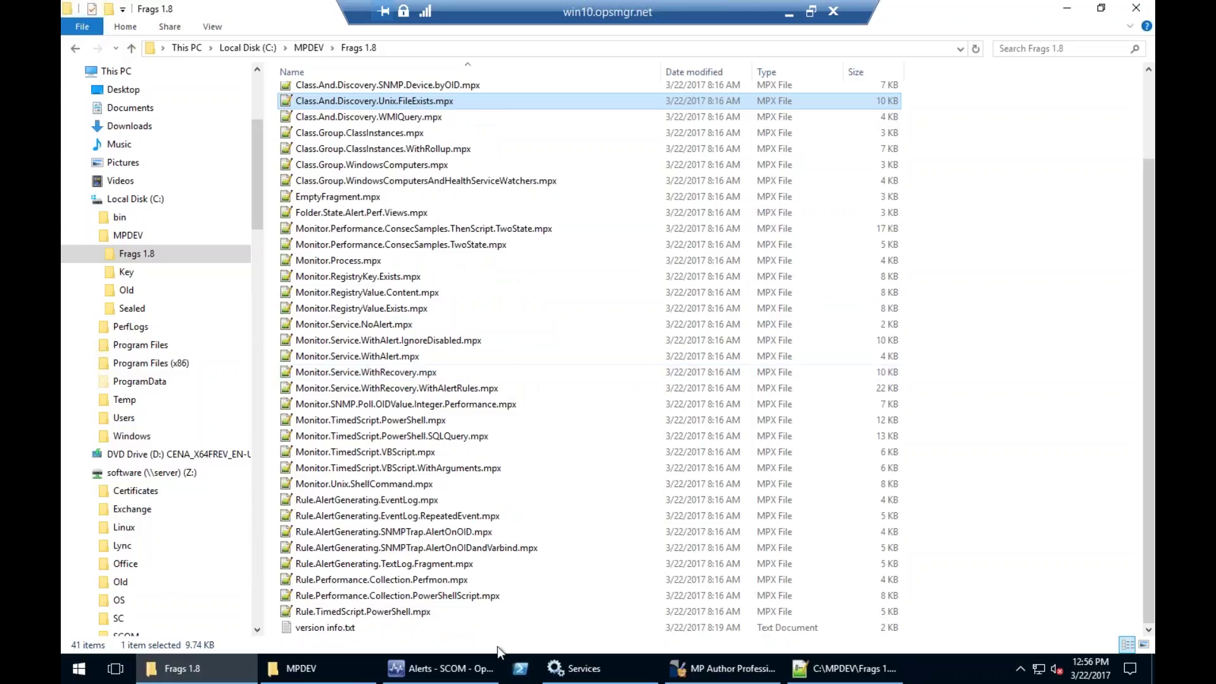
left_click(394, 483)
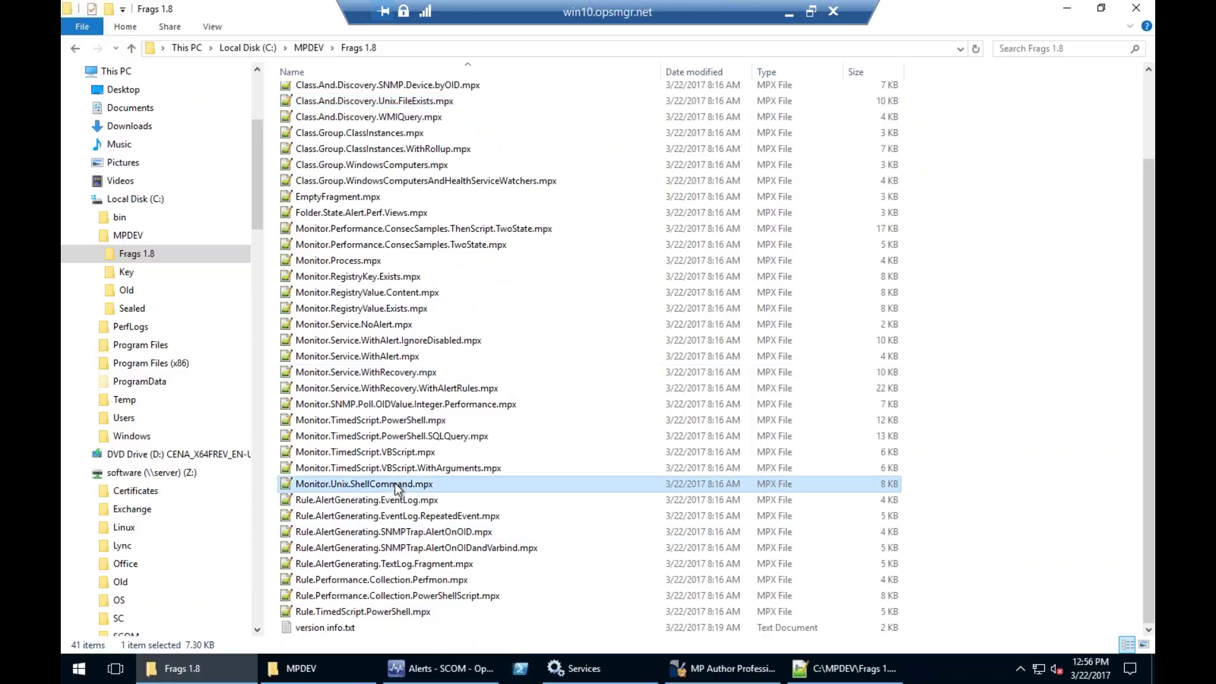
left_click(410, 565)
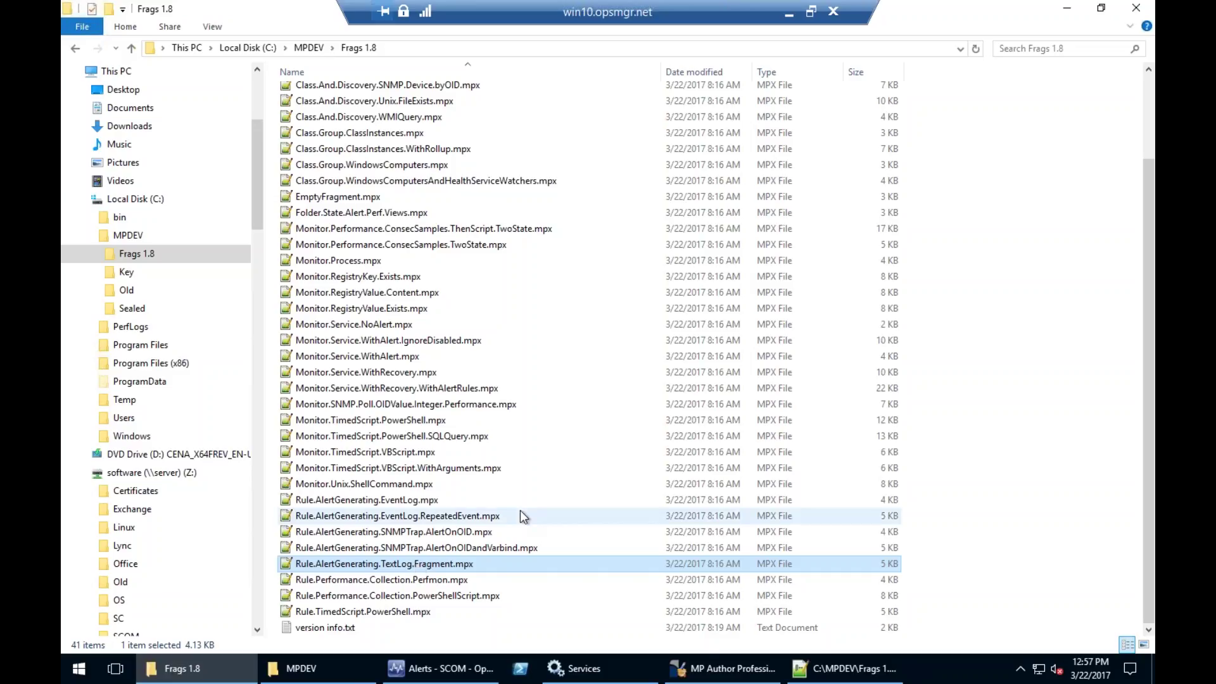
Switch to MP Author Professional and review the creation options offered for the Fab.MyApp rules, classes and monitors
left_click(717, 669)
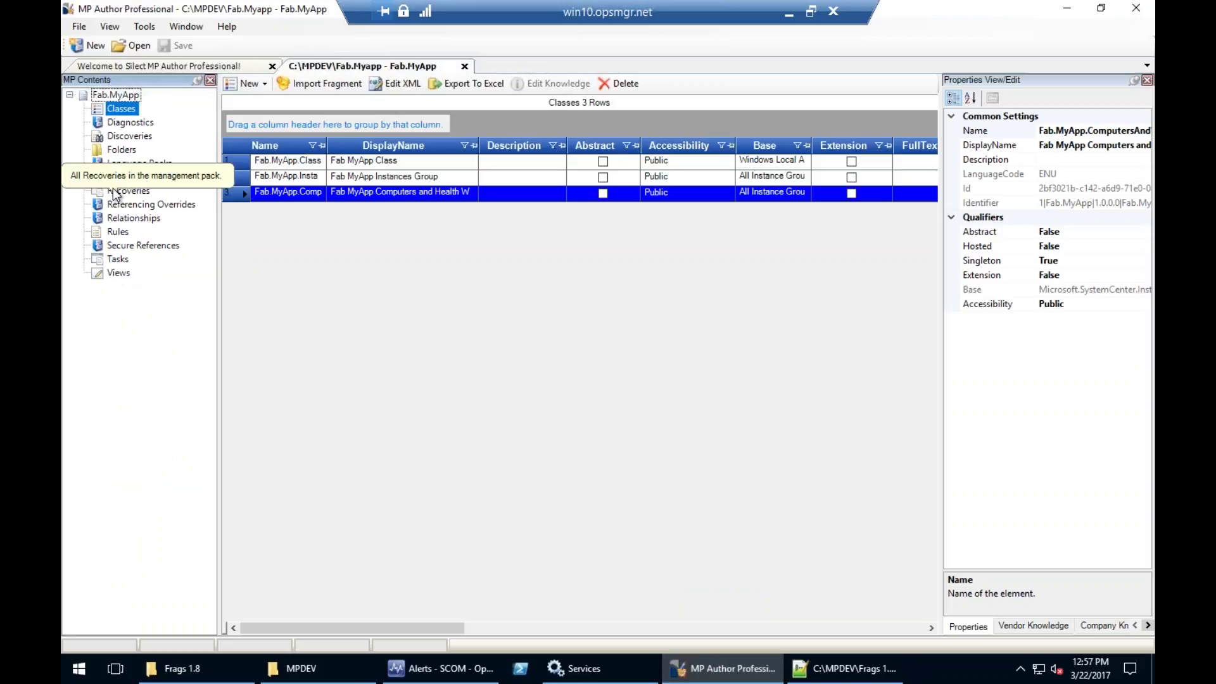
left_click(127, 235)
right_click(126, 237)
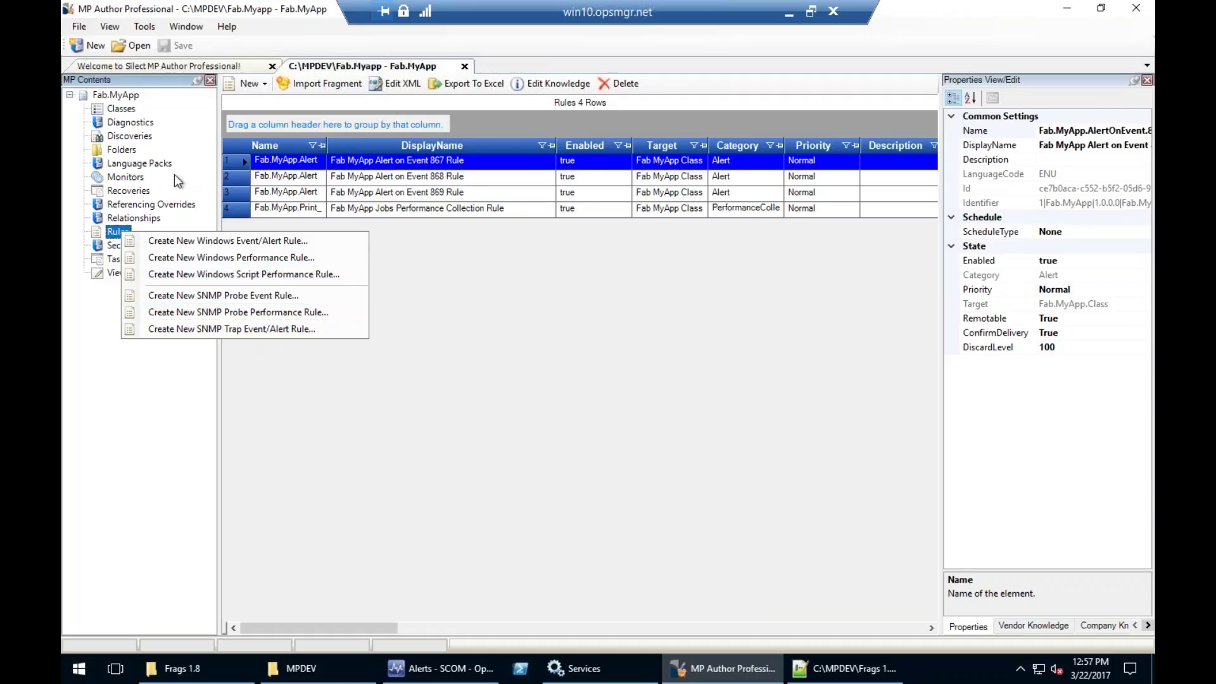
right_click(127, 110)
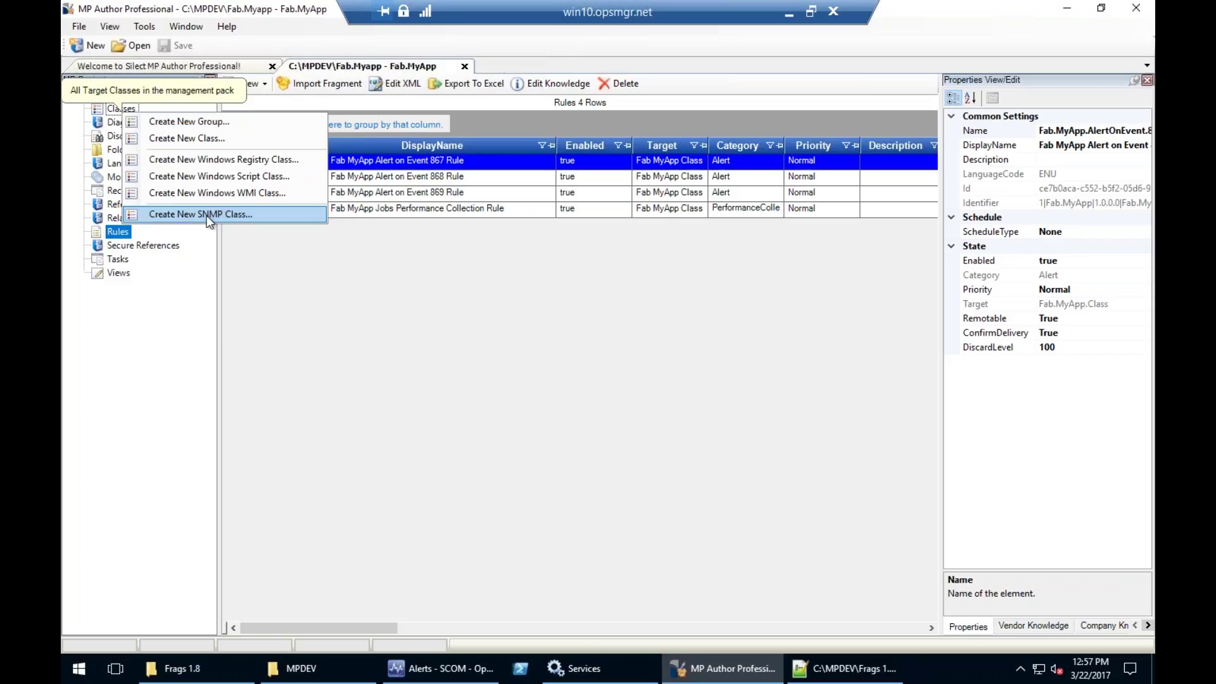
right_click(117, 233)
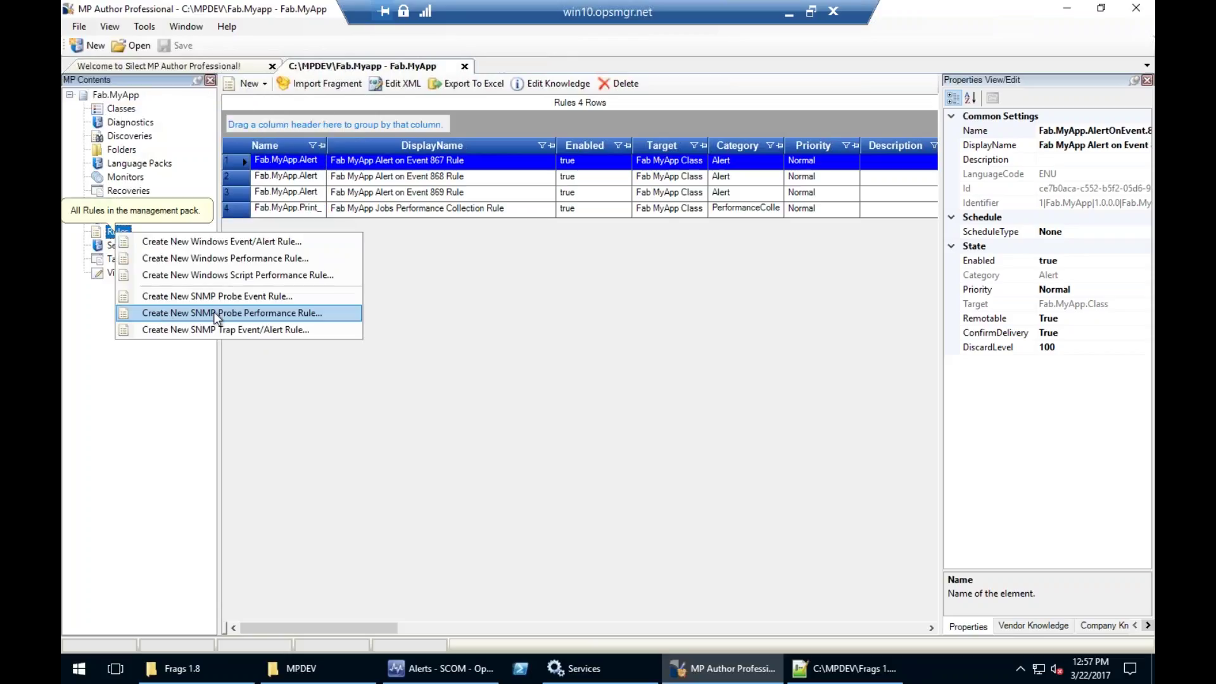
left_click(121, 184)
right_click(121, 181)
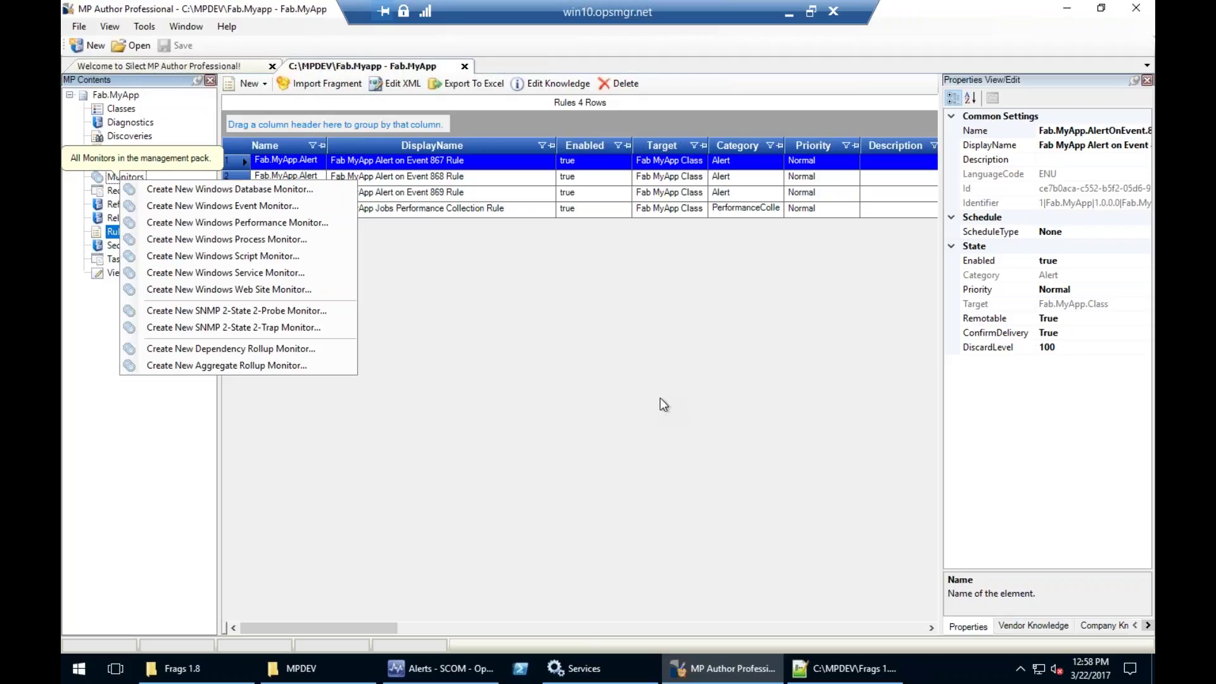
Bring up Monitor.Unix.ShellCommand.mpx in Notepad++ once more, view its configuration and minimize the editor
left_click(837, 673)
left_click(837, 673)
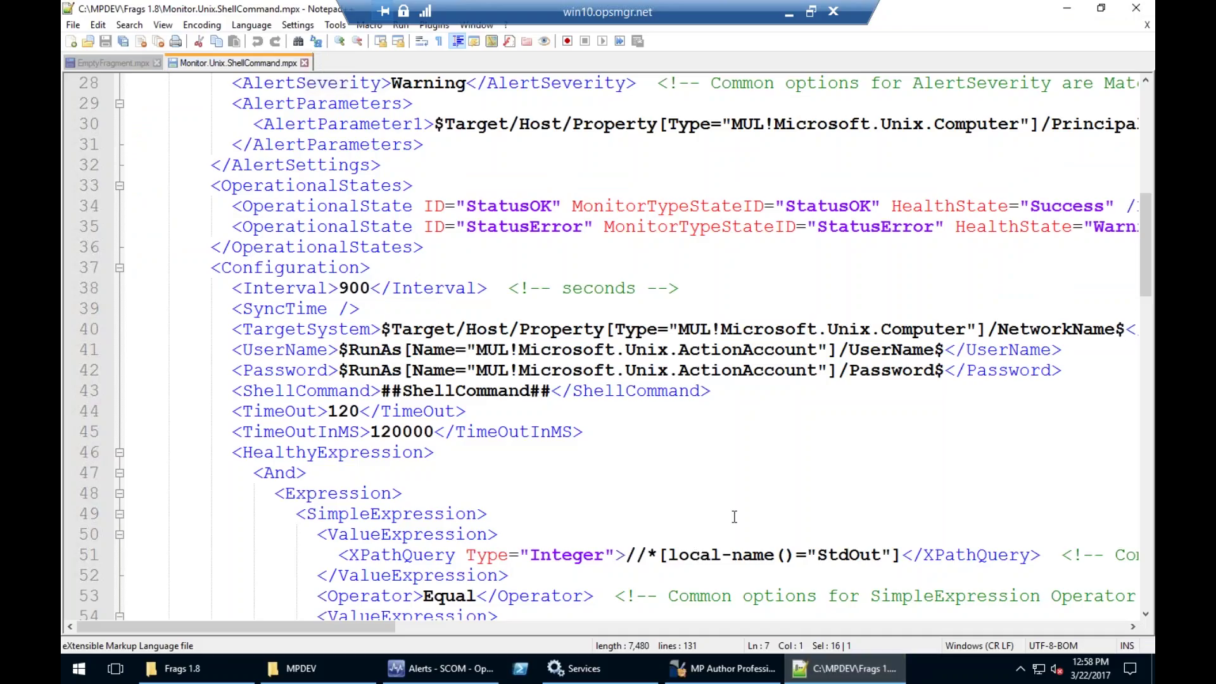
left_click(1067, 8)
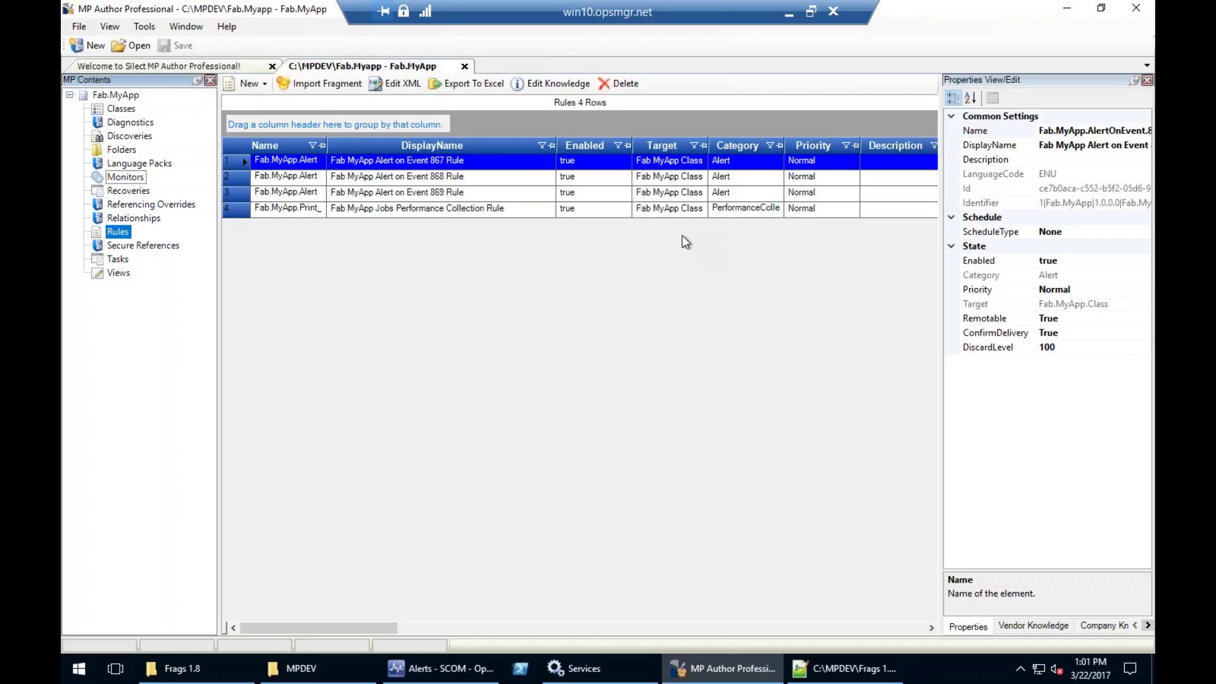
Insert "This is my rule name change" at the start of the Fab MyApp Alert on Event 868 Rule's display name
left_click(447, 176)
left_click(1105, 146)
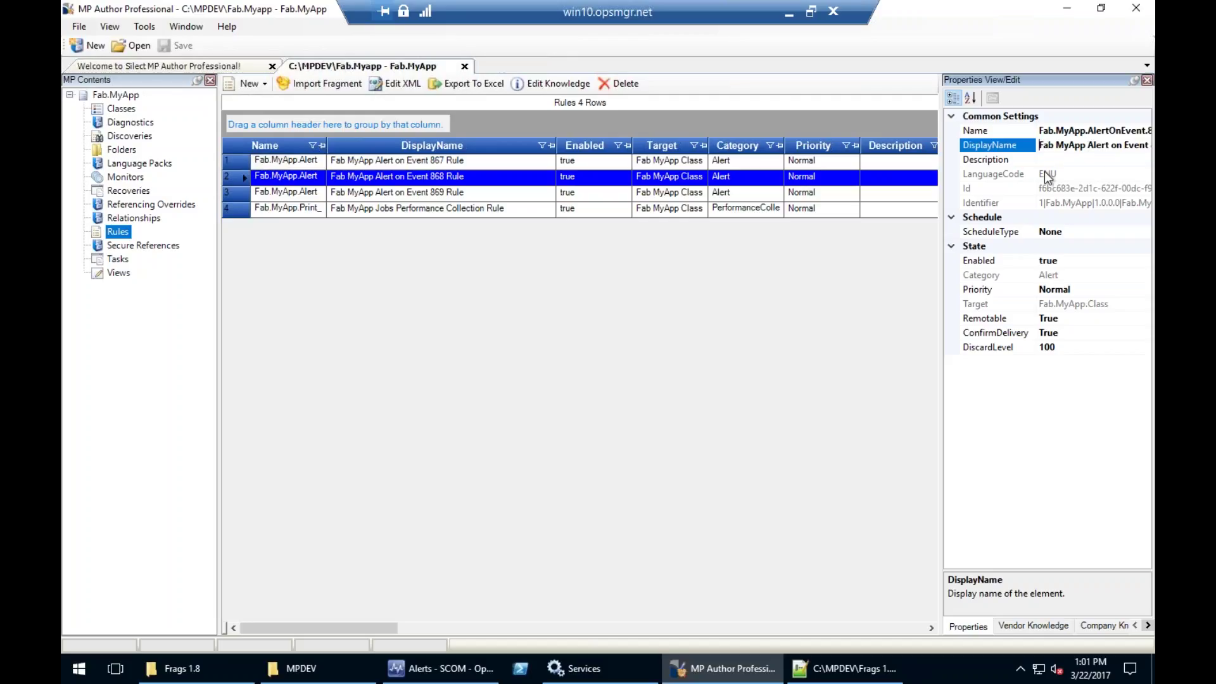
type("T")
type("his is my r")
type("ule name change Fab M")
left_click(1081, 131)
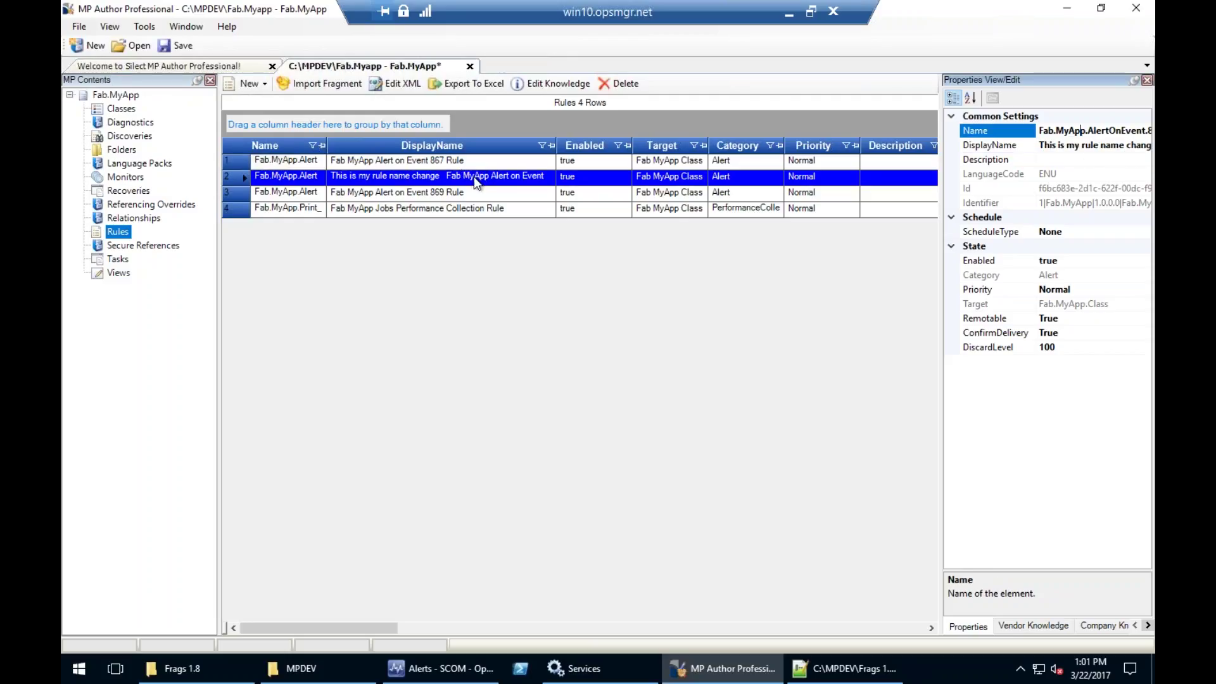
Review the renamed rule's Enabled, Priority, Remotable, ConfirmDelivery, DiscardLevel and ScheduleType properties
left_click(985, 265)
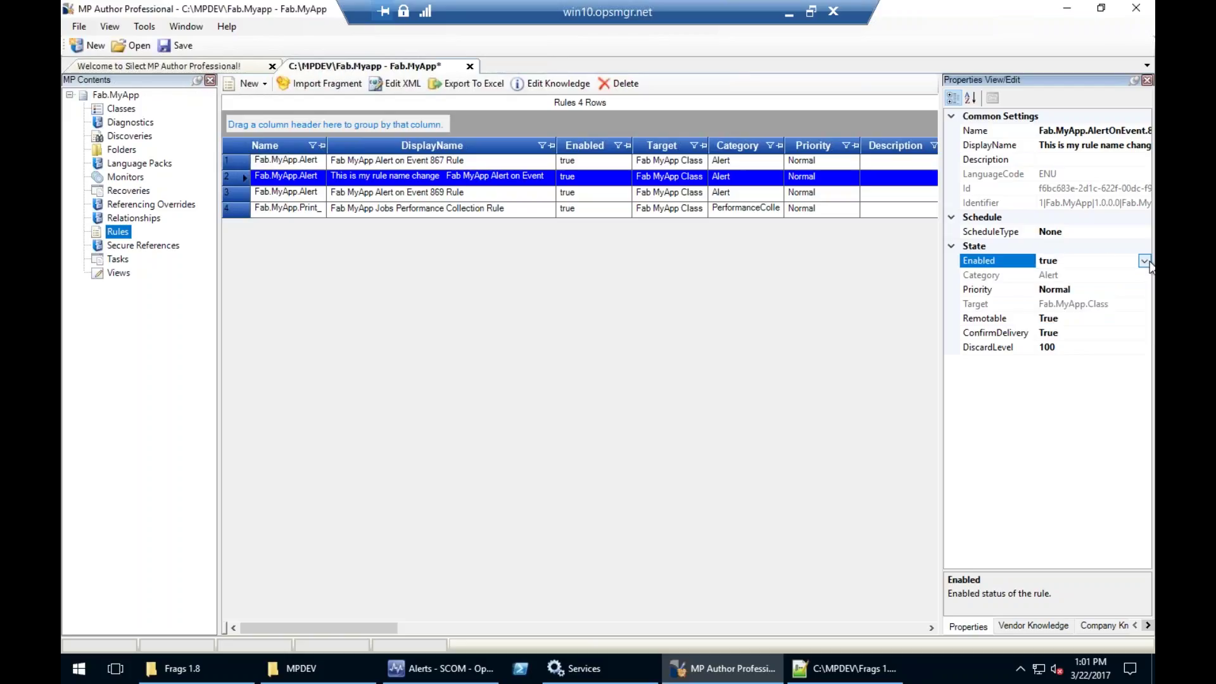
left_click(987, 291)
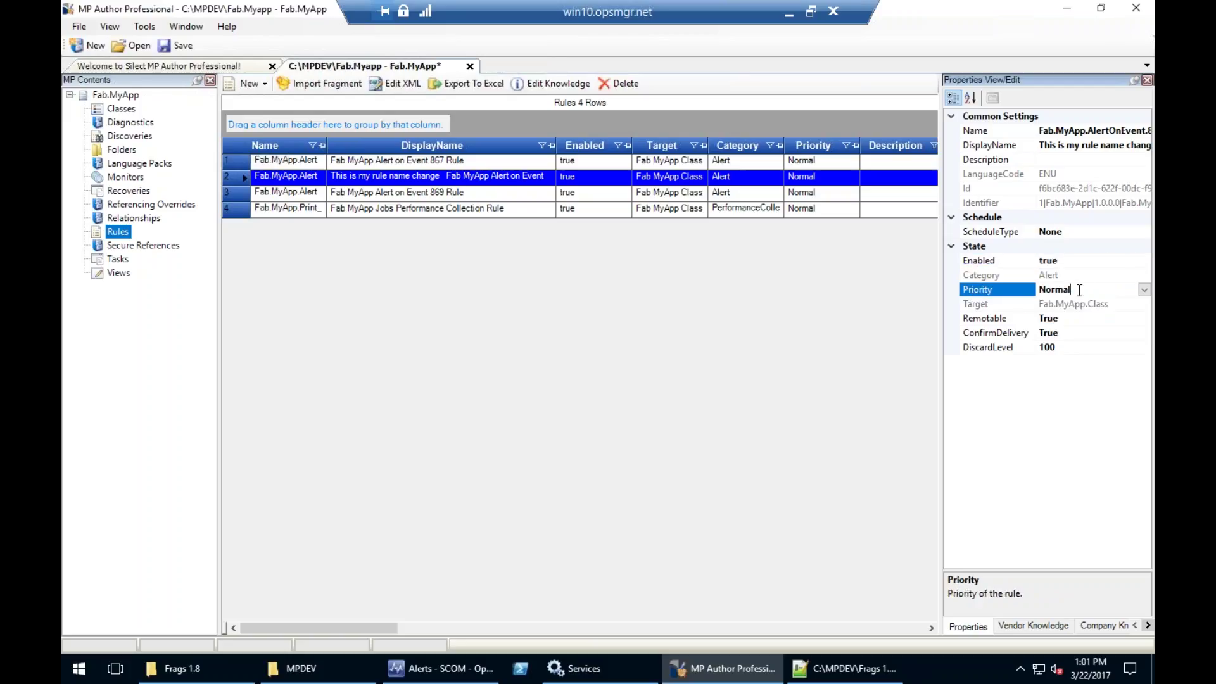
left_click(987, 322)
left_click(987, 333)
left_click(989, 347)
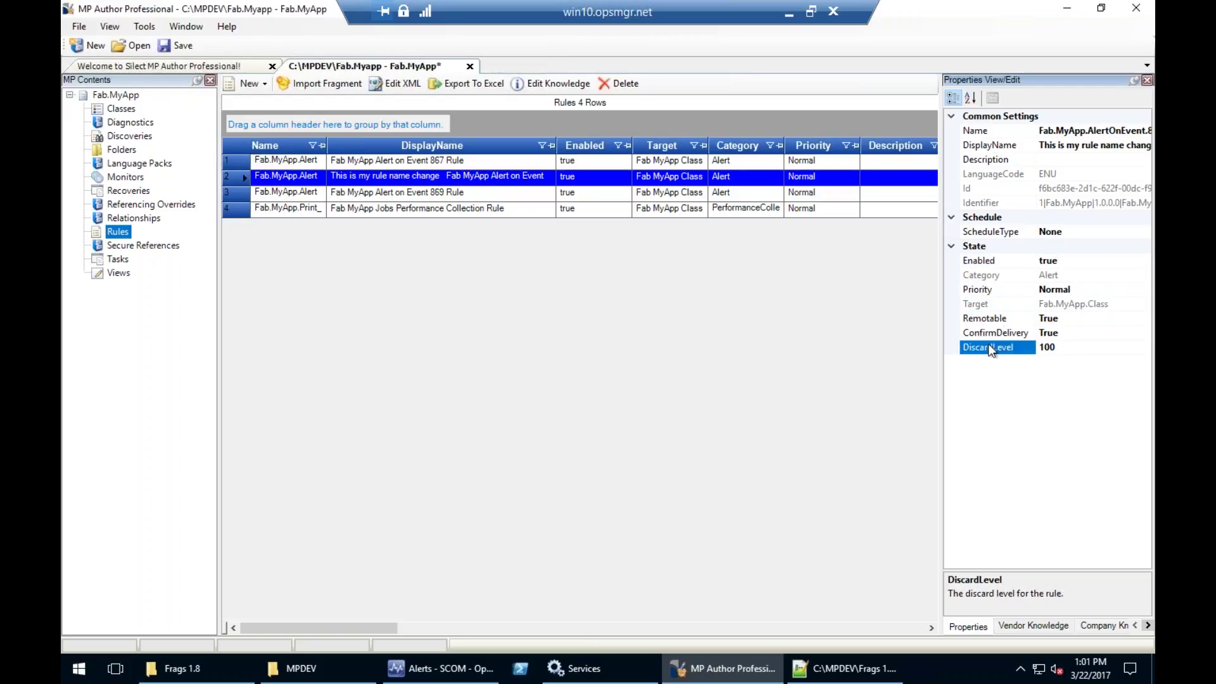
left_click(987, 233)
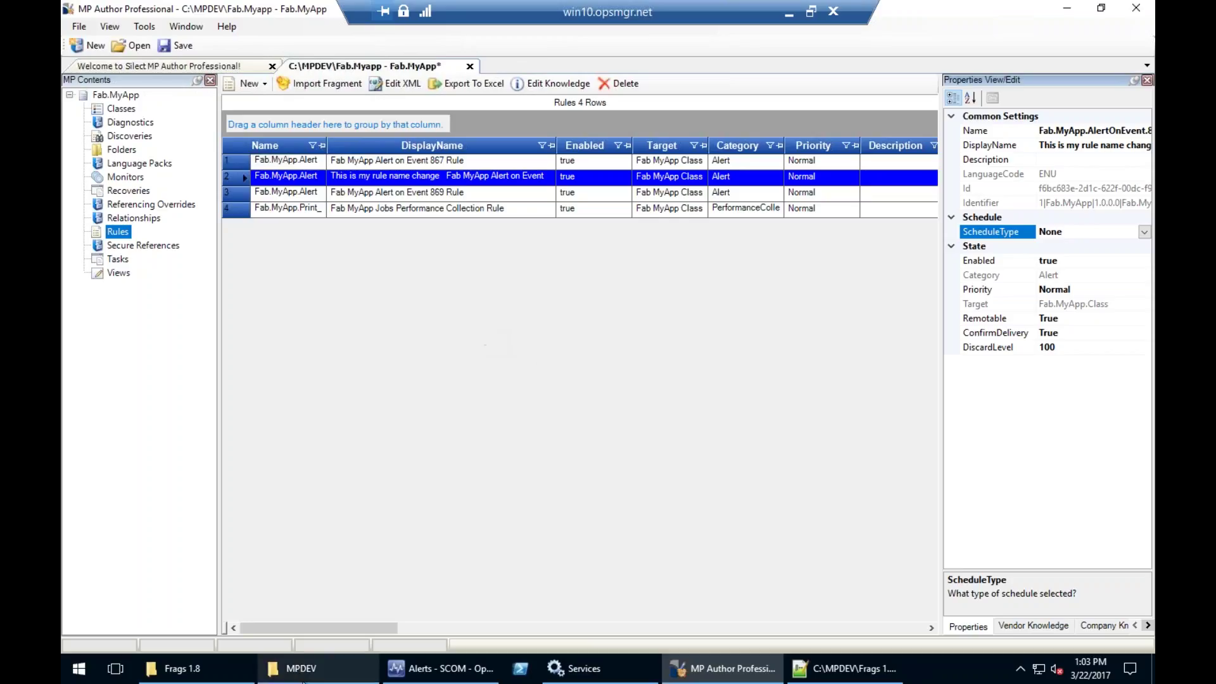
Return to the Frags 1.8 folder and compare the PowerShell and VBScript versions of the script discovery and timed script monitor fragments
left_click(295, 672)
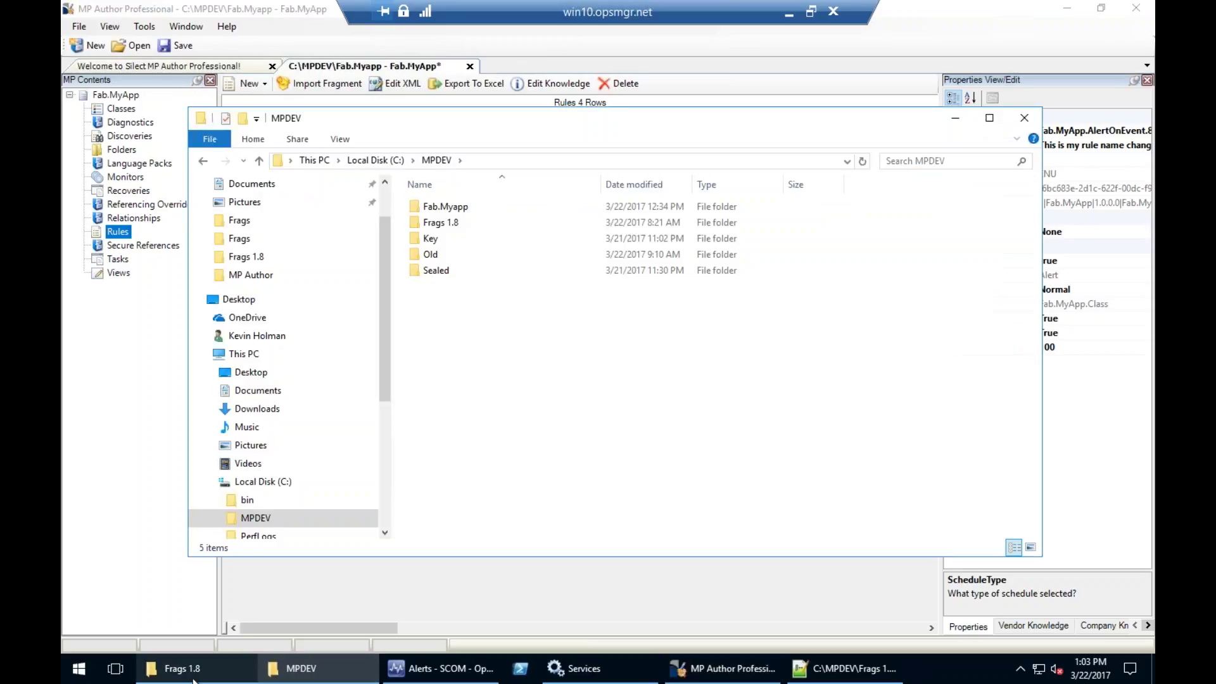
left_click(190, 670)
scroll(462, 358, "up", 2)
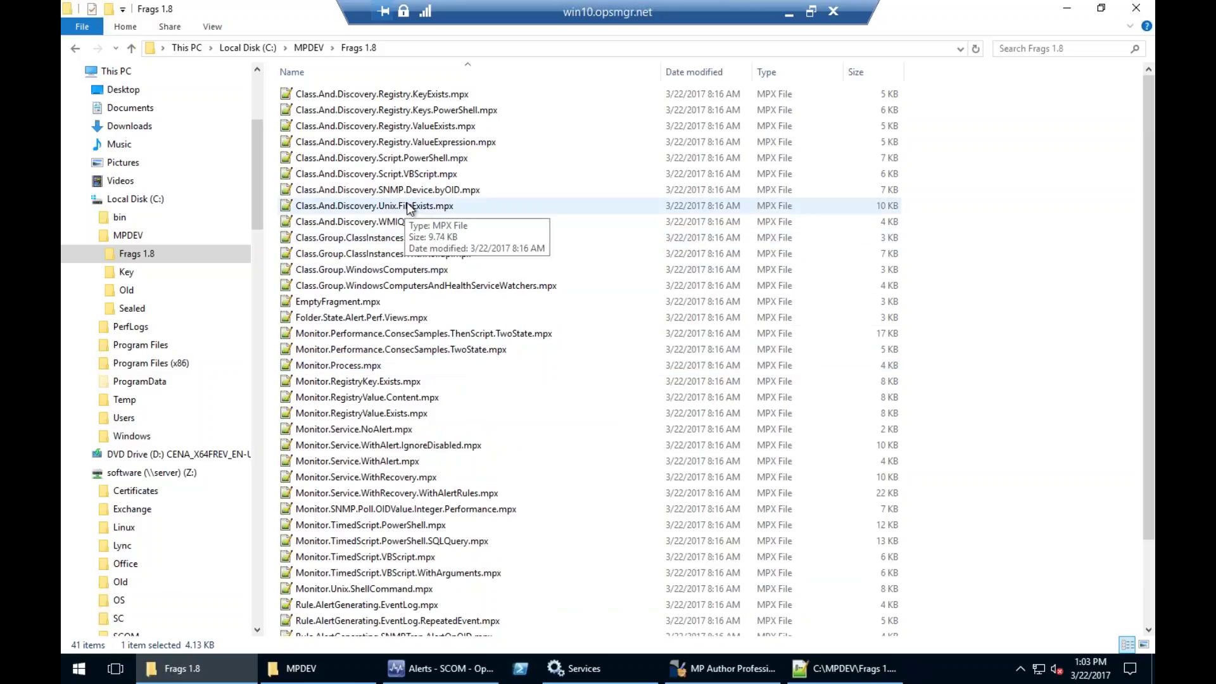
left_click(436, 175)
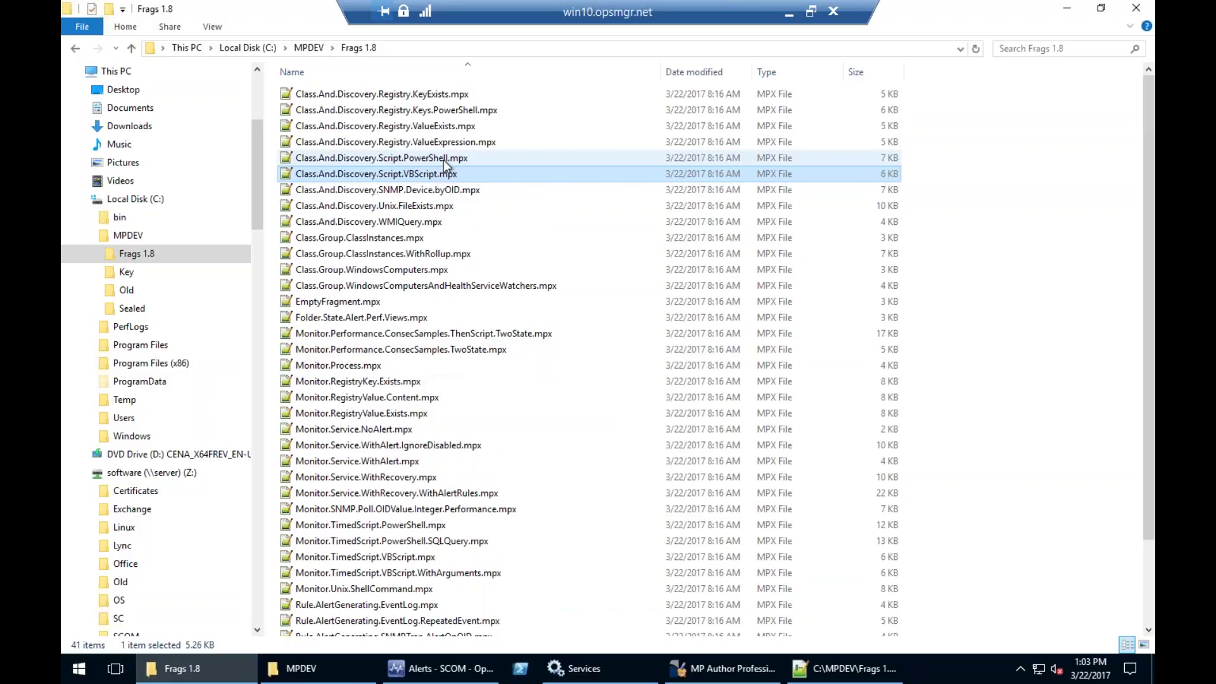
left_click(437, 162, "ctrl")
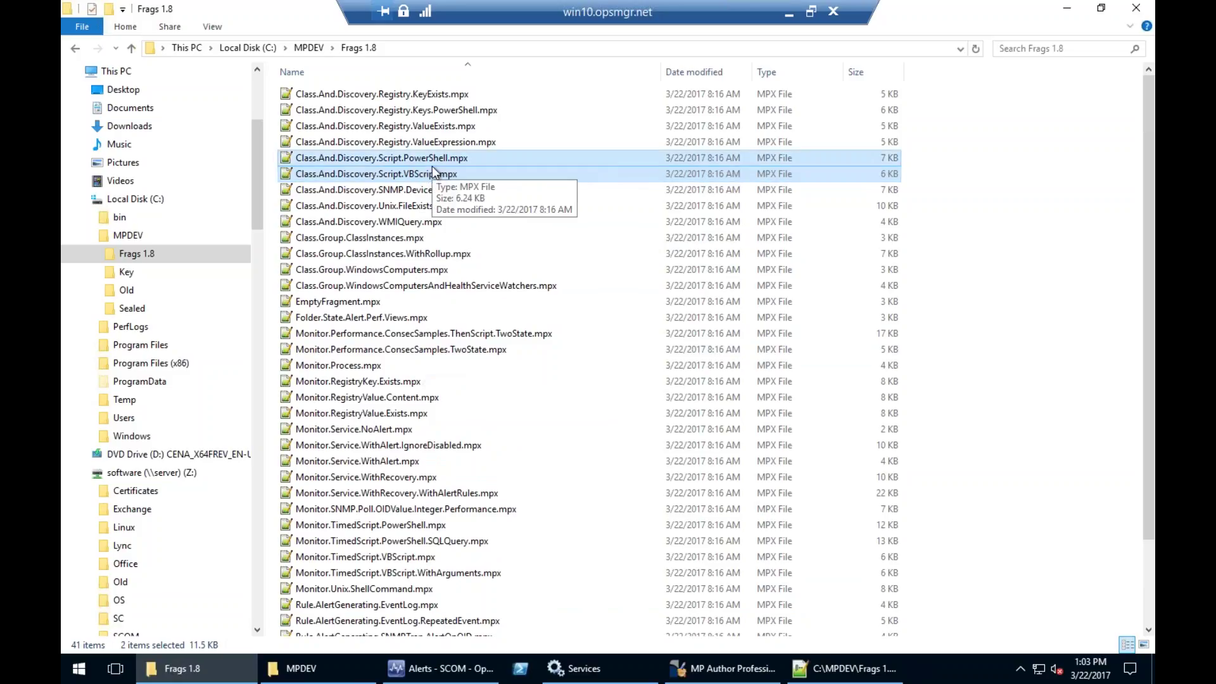
scroll(545, 442, "down", 2)
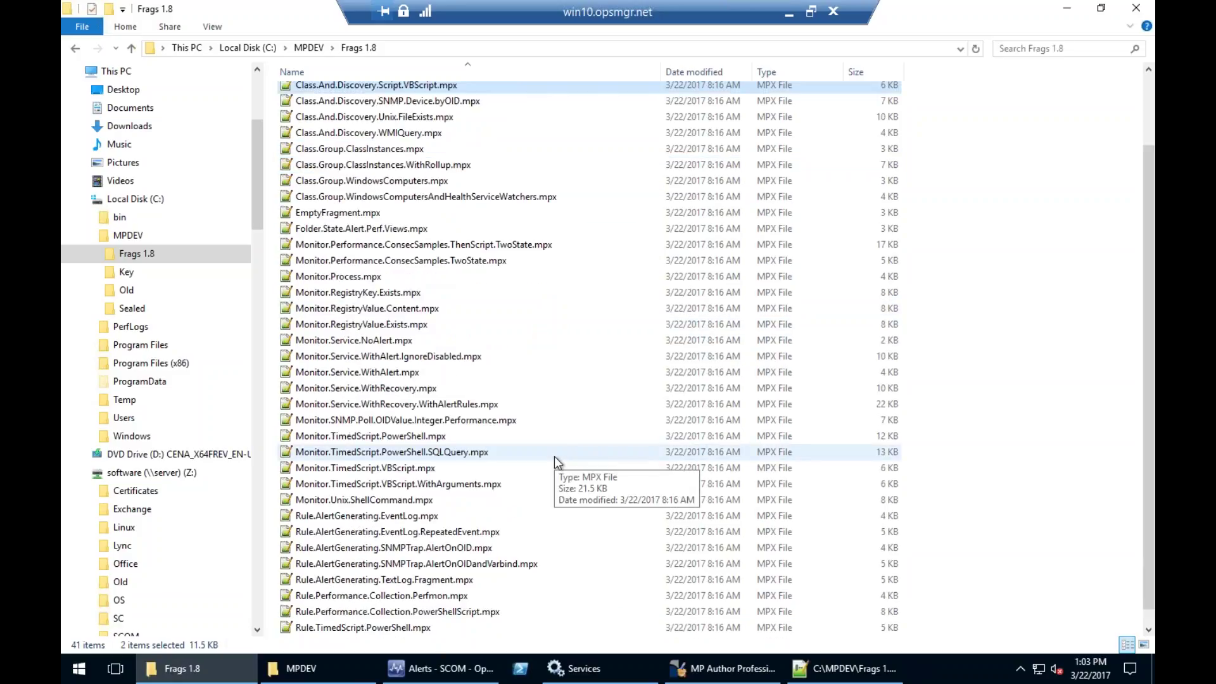
left_click(359, 436)
left_click(392, 468, "ctrl")
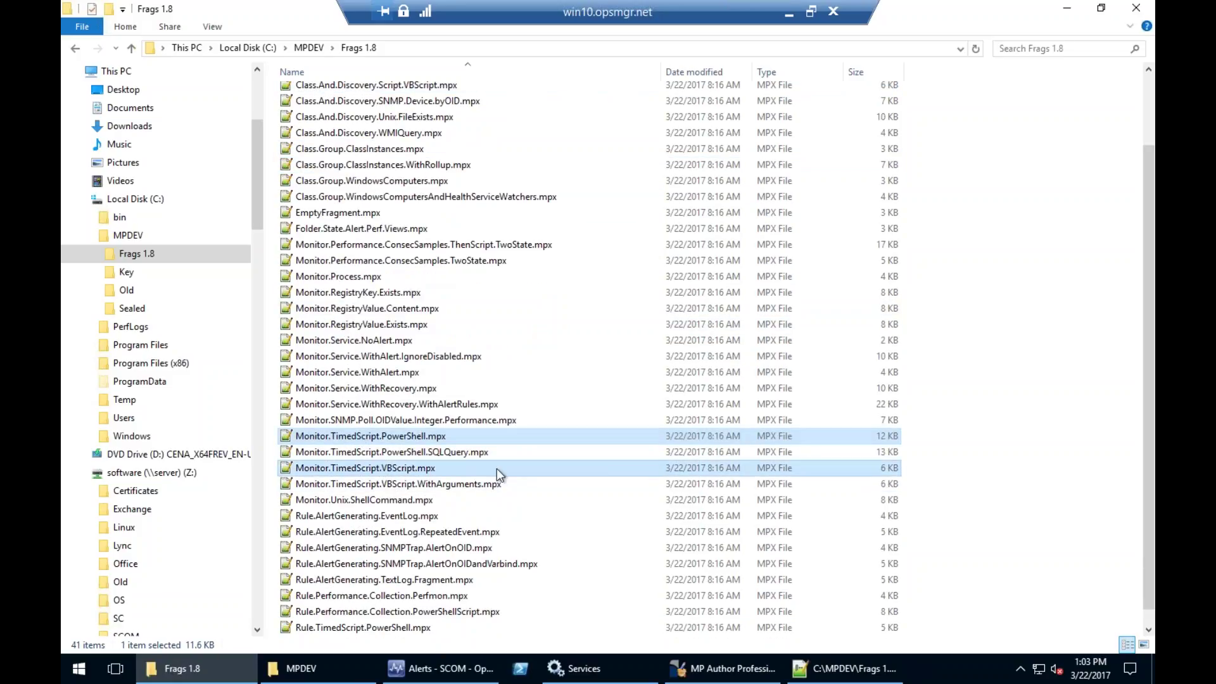
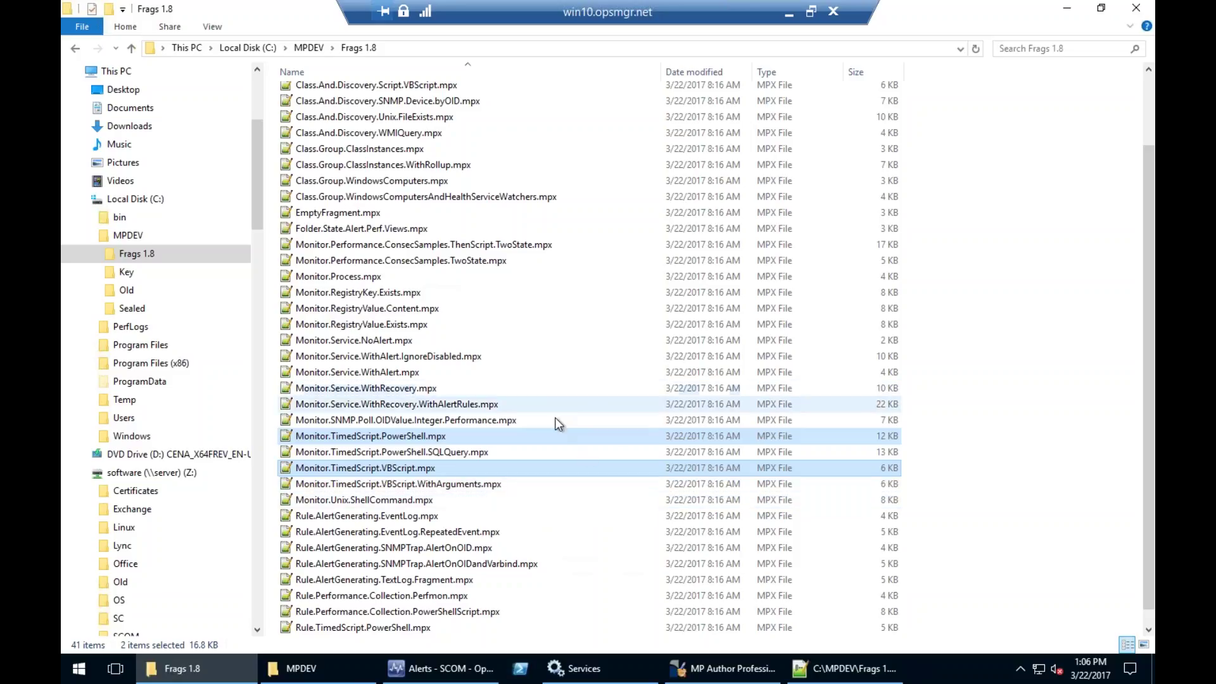
Locate the Monitor.Unix.ShellCommand.mpx and Rule.AlertGenerating.EventLog.mpx fragments in the Frags 1.8 folder
scroll(631, 424, "down", 1)
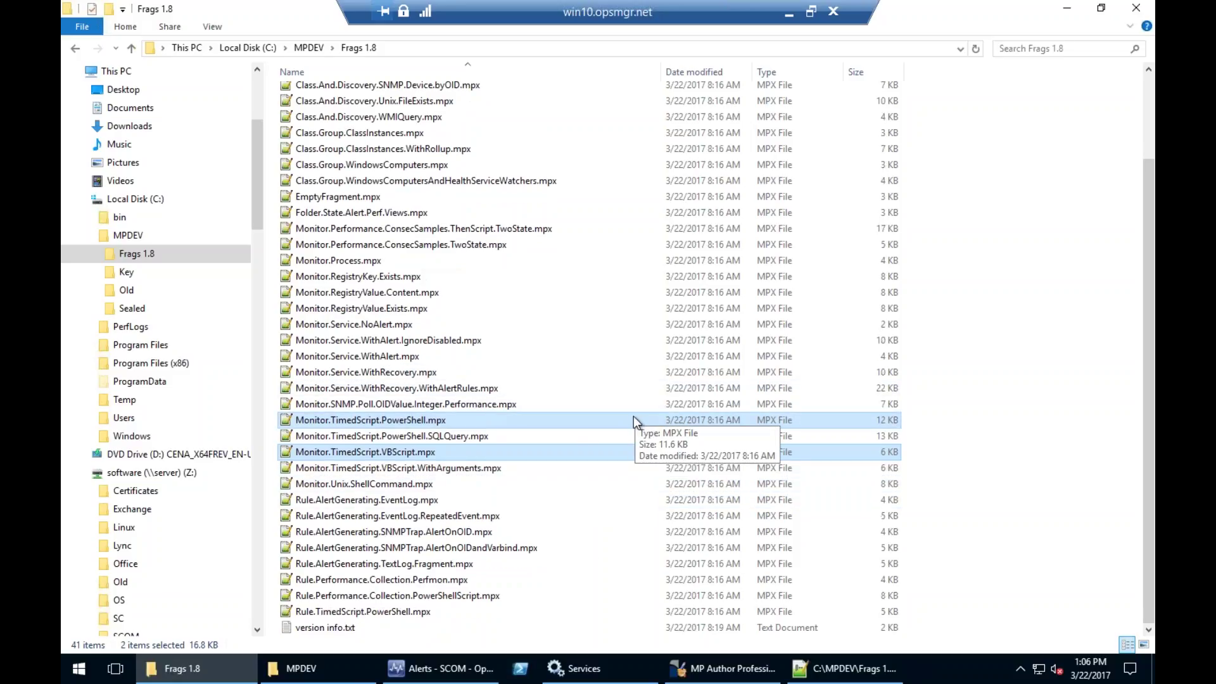
left_click(570, 483)
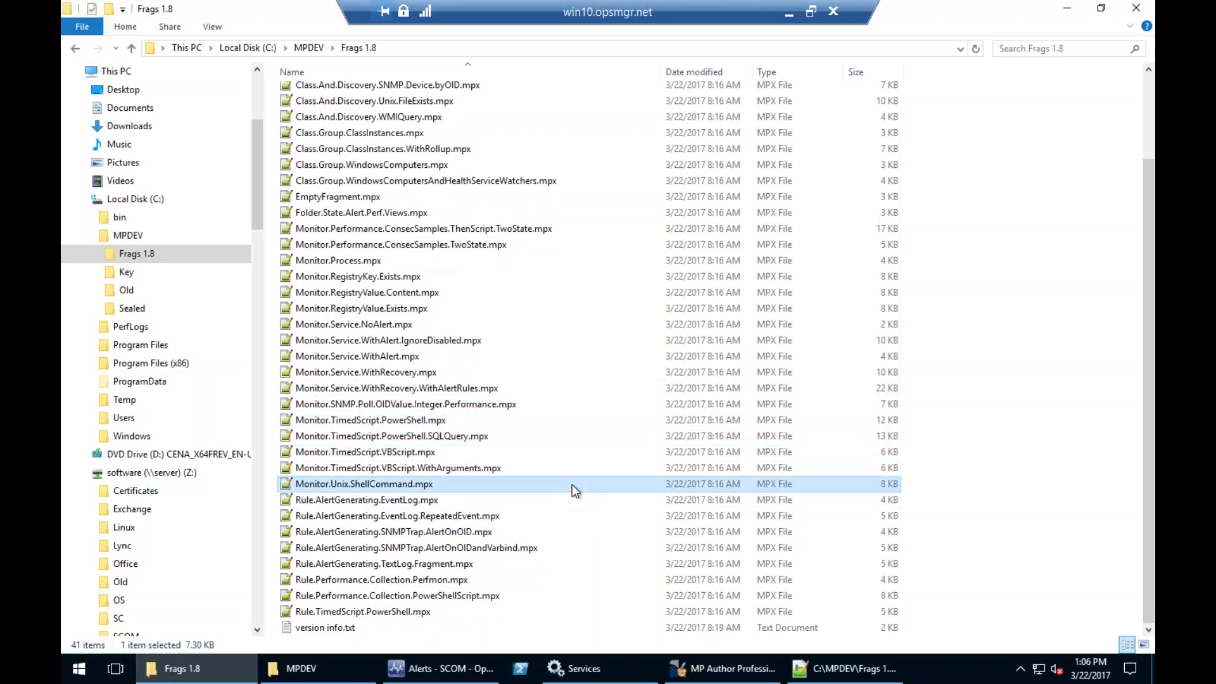
left_click(605, 497)
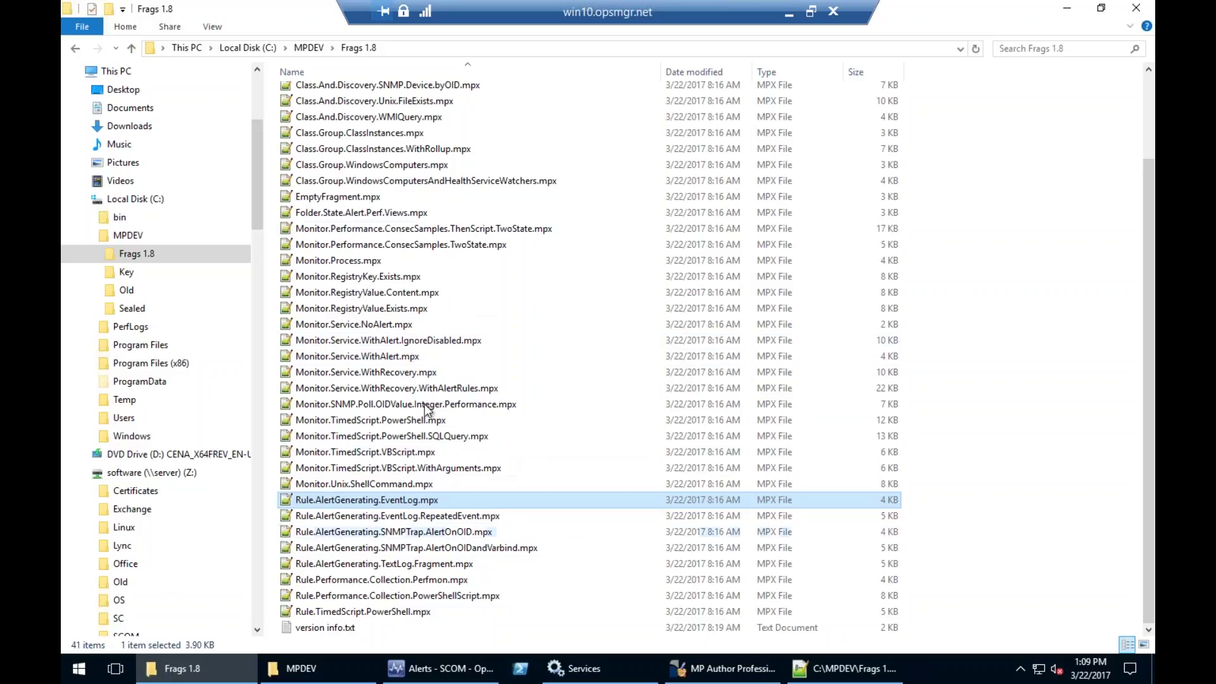
Open EmptyFragment.mpx in Notepad++ and highlight the KnowledgeArticles line in its ENU language pack
left_click(337, 202)
double_click(337, 201)
scroll(523, 415, "down", 10)
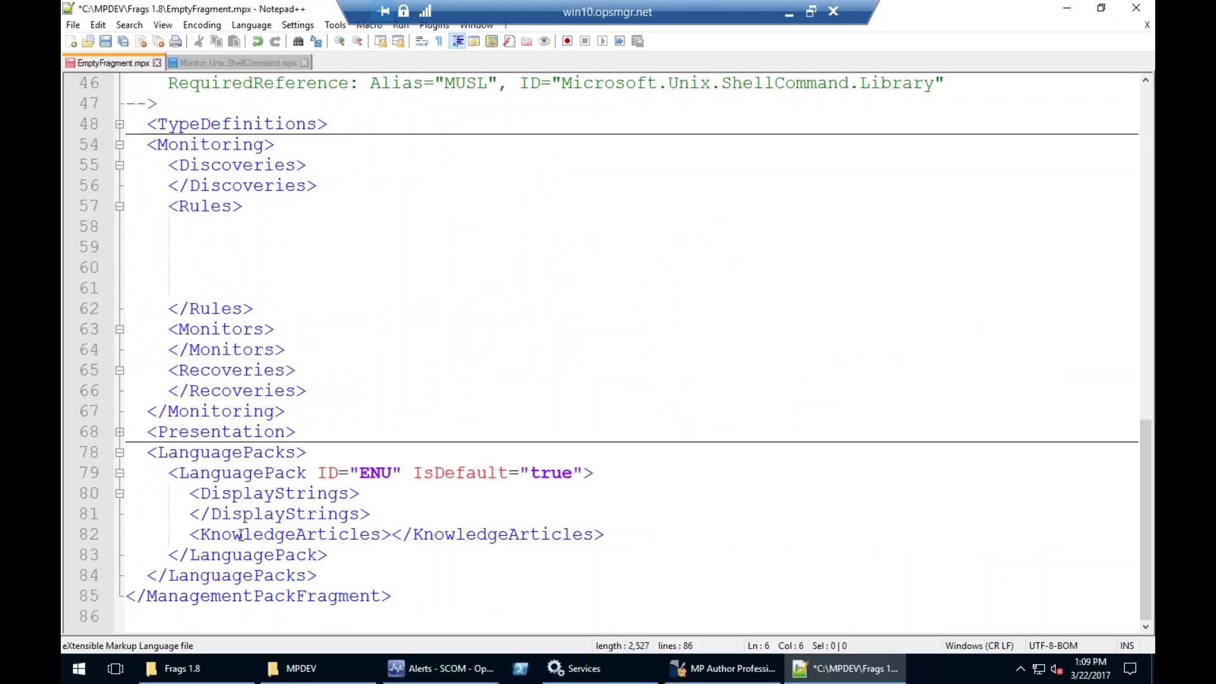
left_click(627, 536)
key("shift+Home")
key("shift+Home")
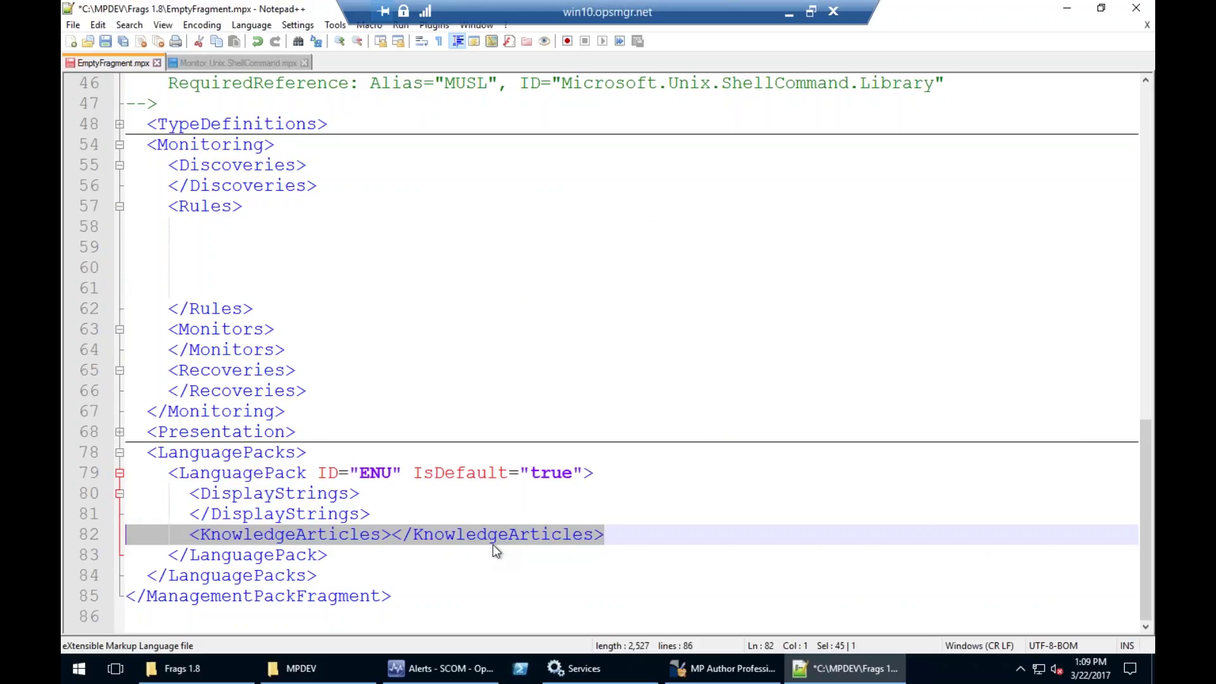
Open the knowledge editor for the renamed alert rule in MP Author Professional, examine its Summary section and cancel
left_click(722, 668)
right_click(425, 173)
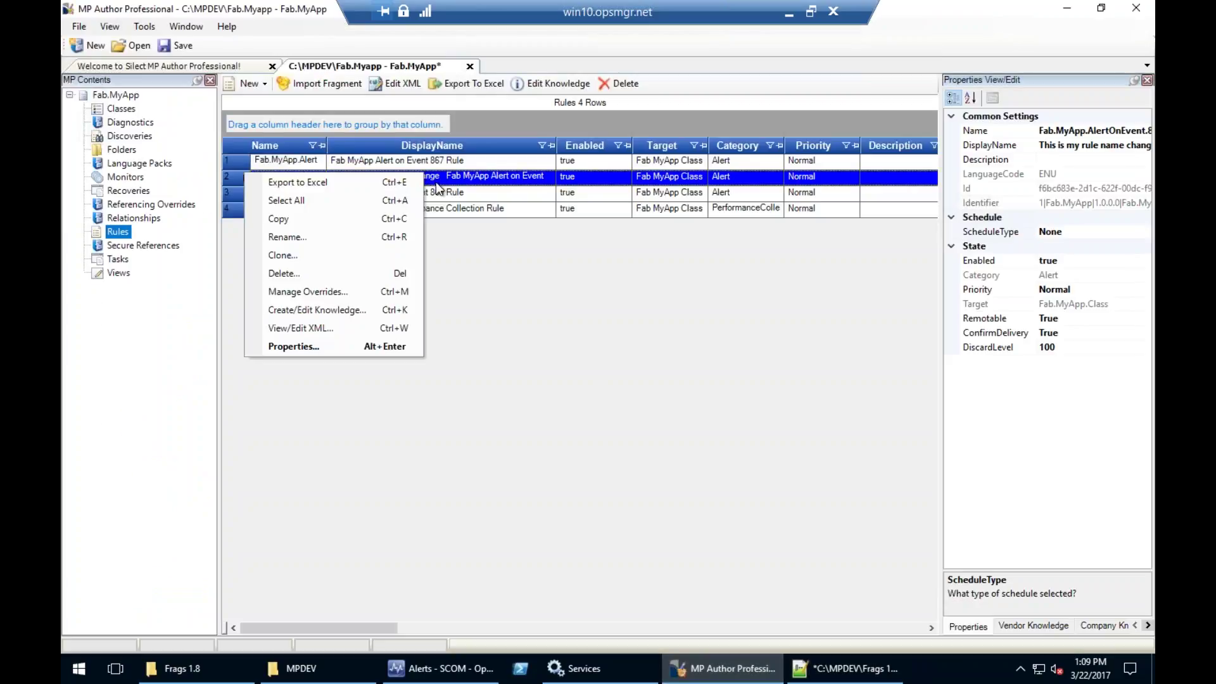
left_click(333, 309)
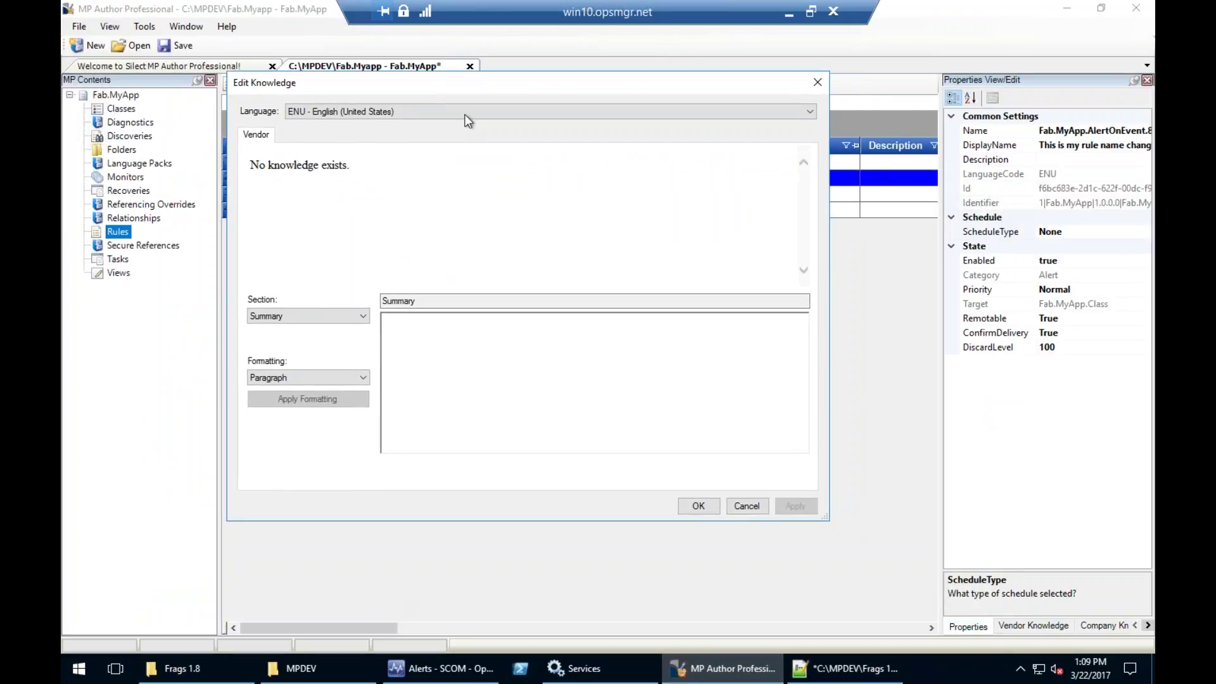
left_click(433, 325)
left_click(746, 506)
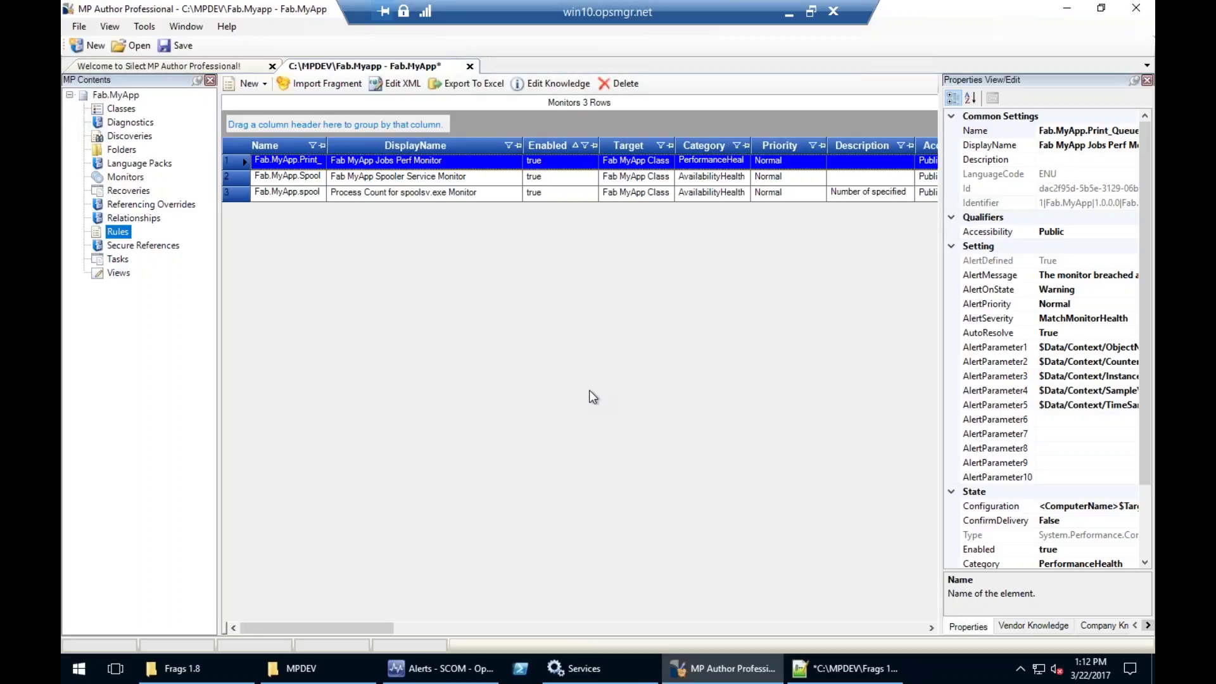
Import the Rule.AlertGenerating.SNMPTrap.AlertOnOID.mpx fragment with OID .1.2.3.4.5 and add the missing System.NetworkManagement.Library reference
left_click(288, 83)
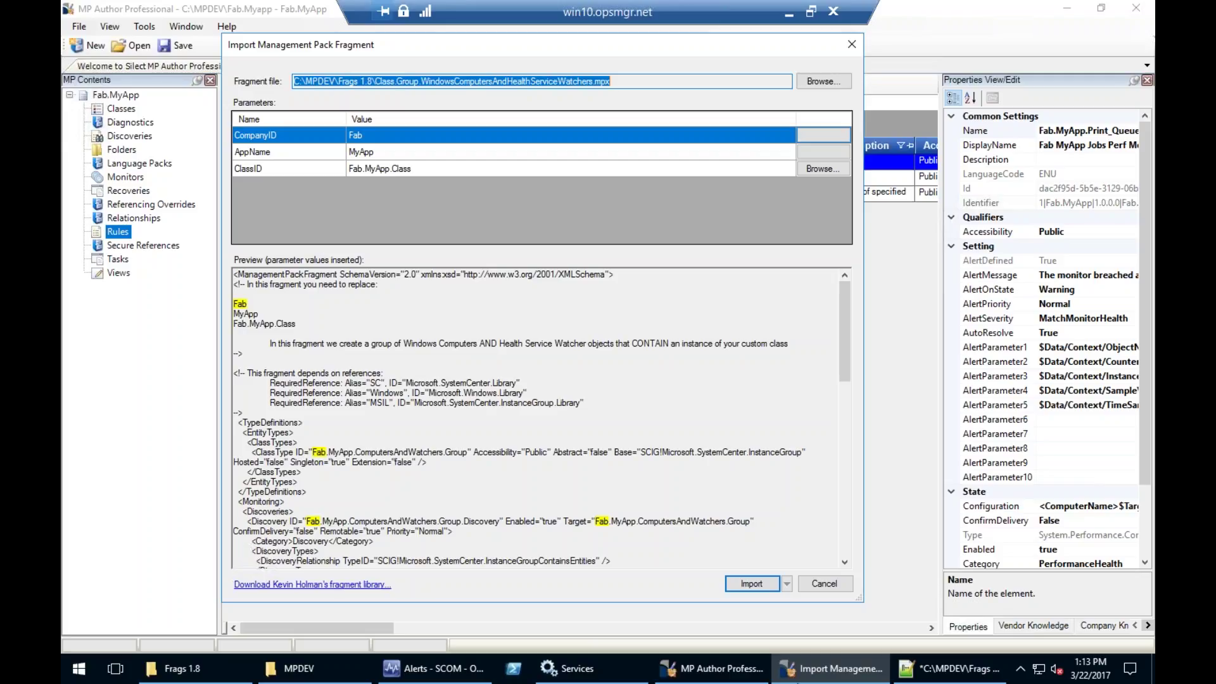
left_click(824, 584)
left_click(823, 81)
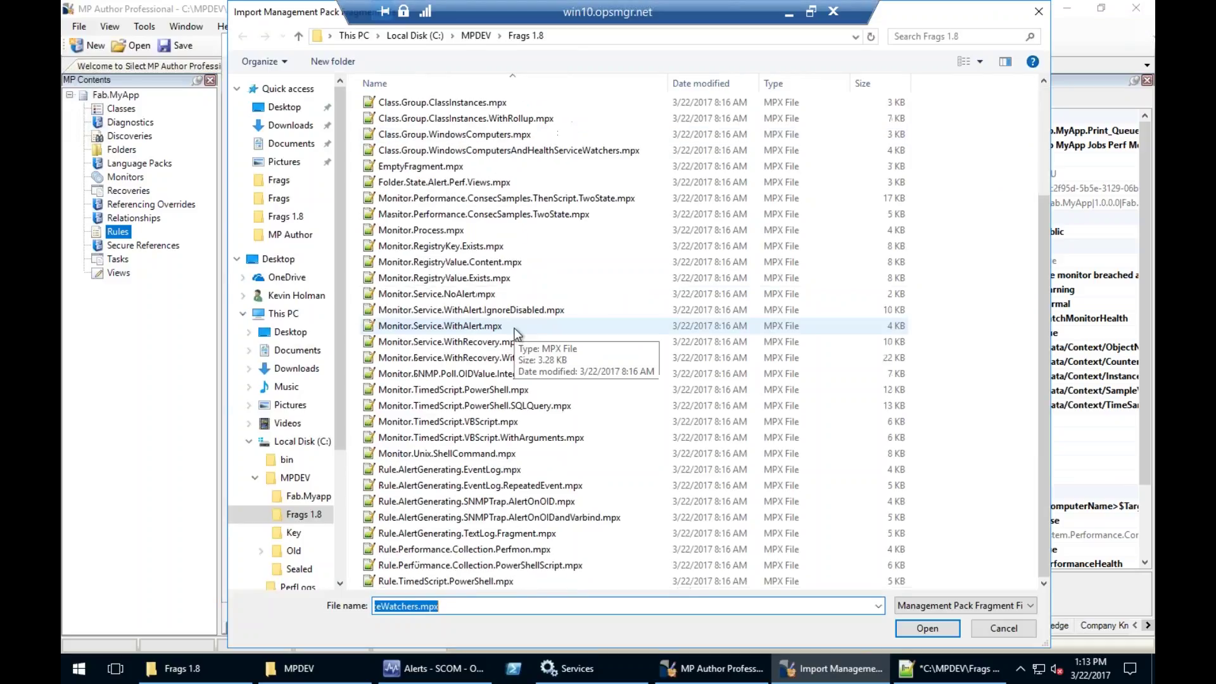
left_click(448, 501)
double_click(446, 501)
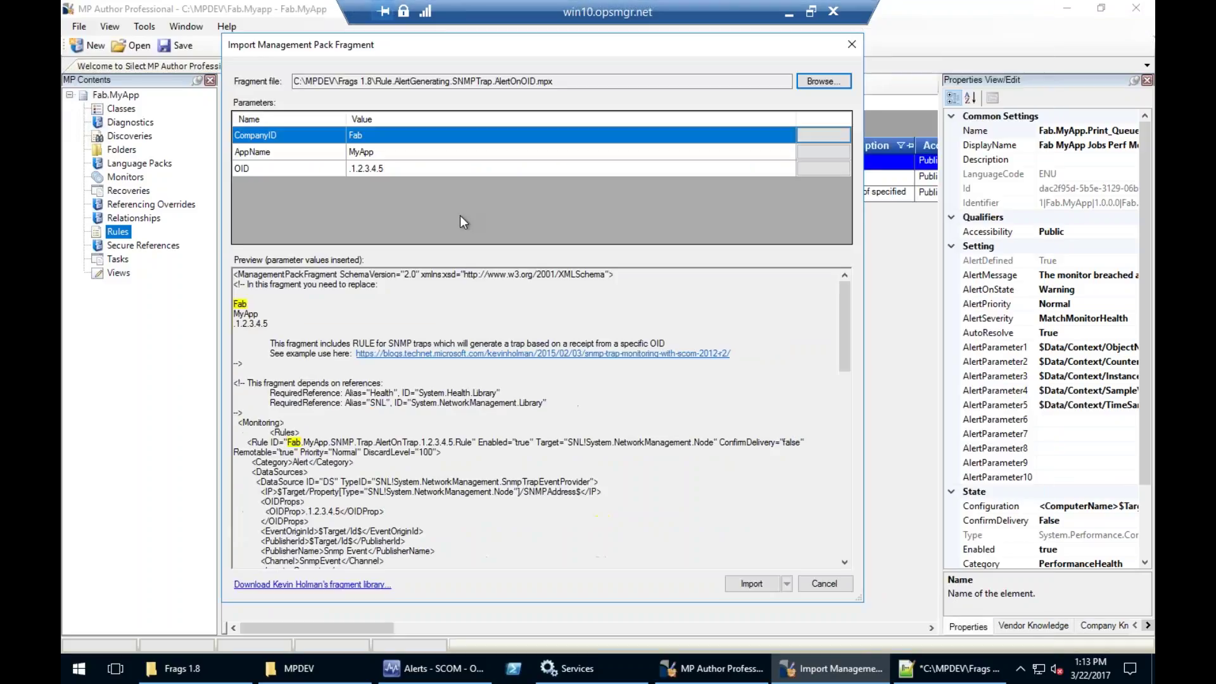
left_click(447, 169)
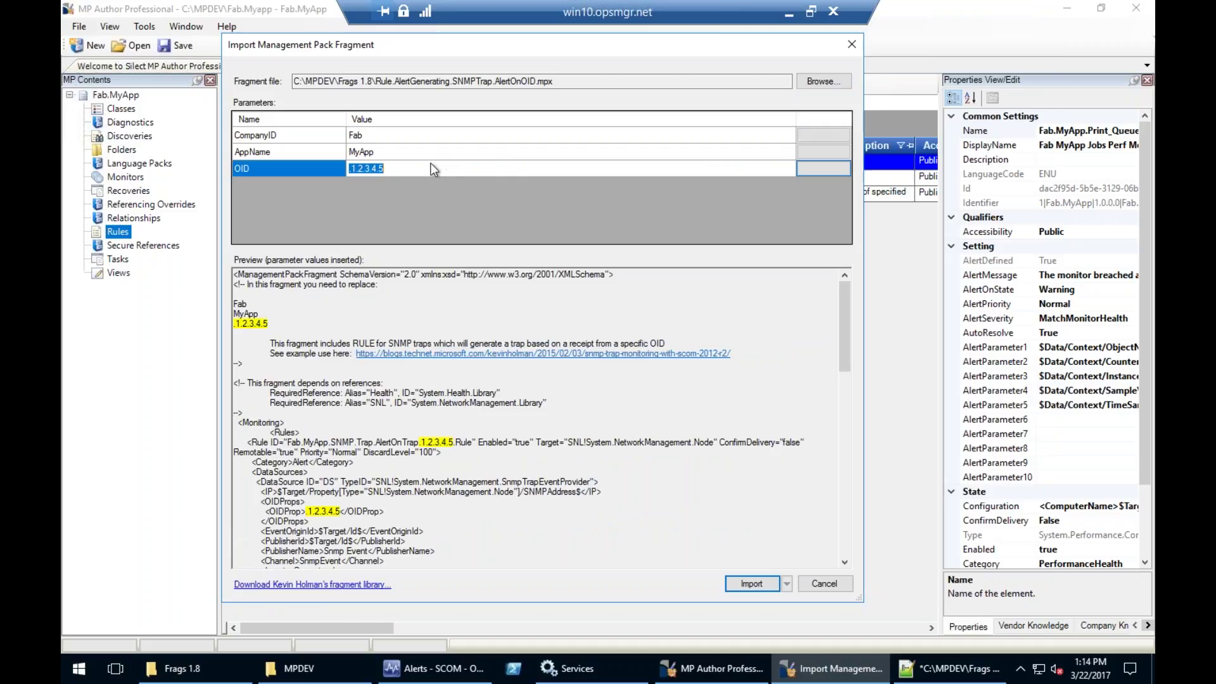
left_click(766, 585)
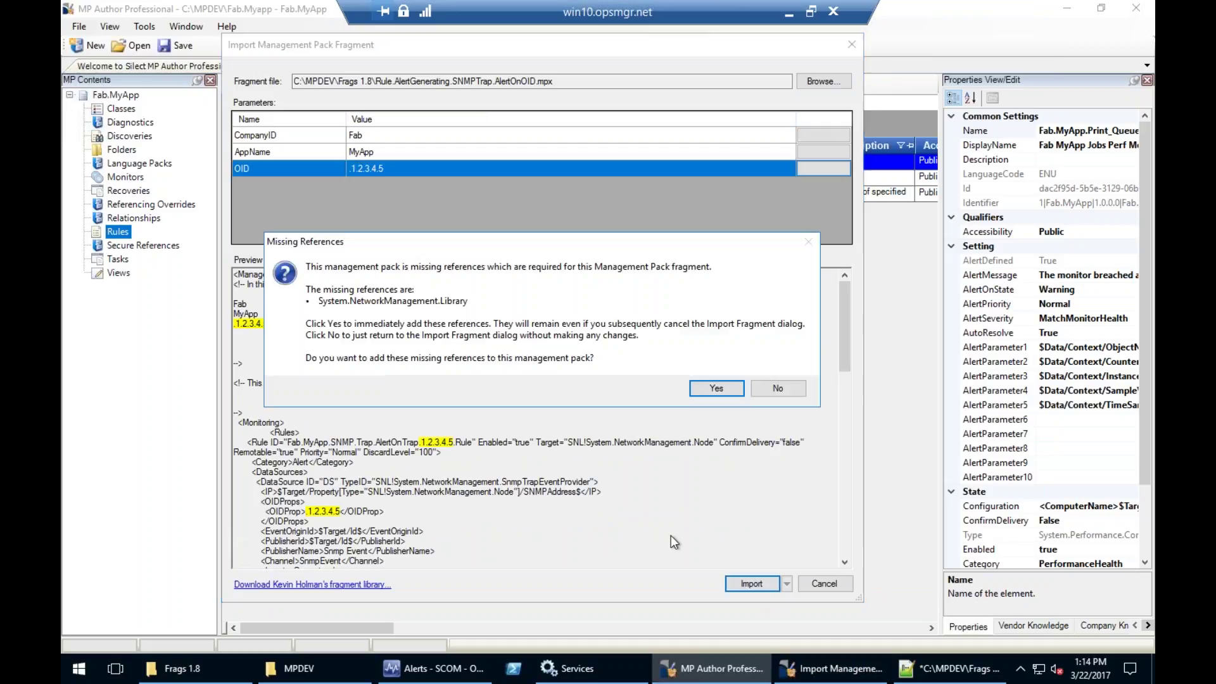
left_click(702, 388)
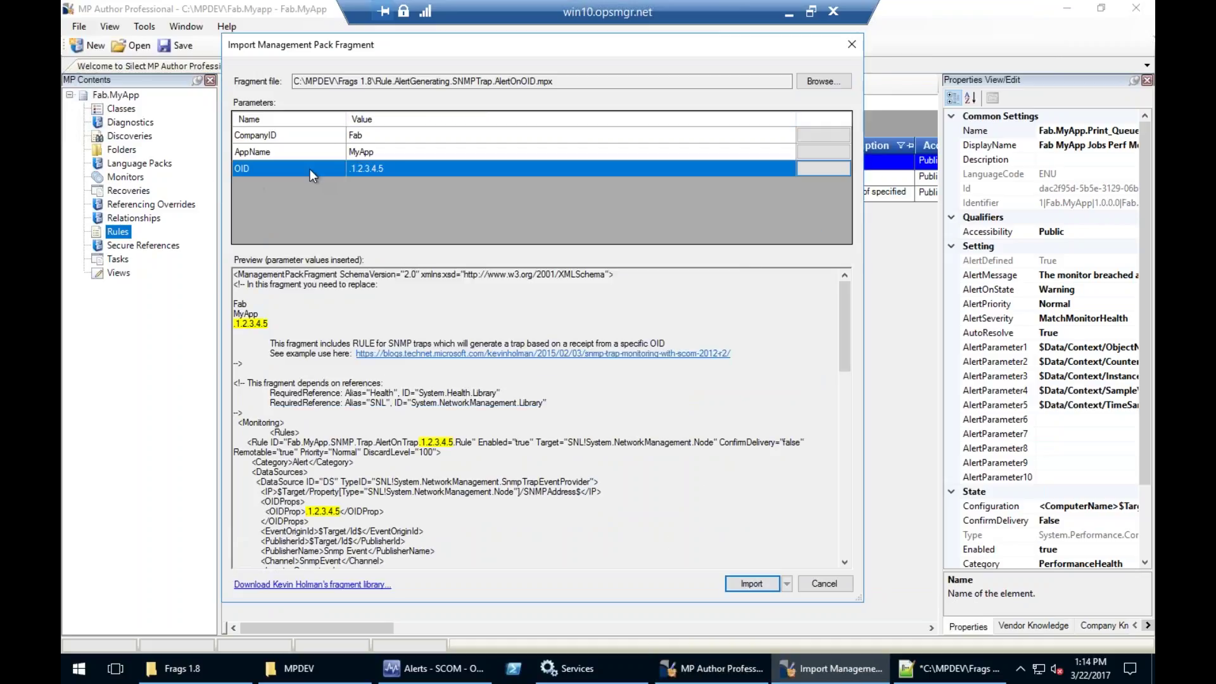
Import the same SNMP trap alert fragment again with the OID set to .1.2.3.4.6
left_click(314, 84)
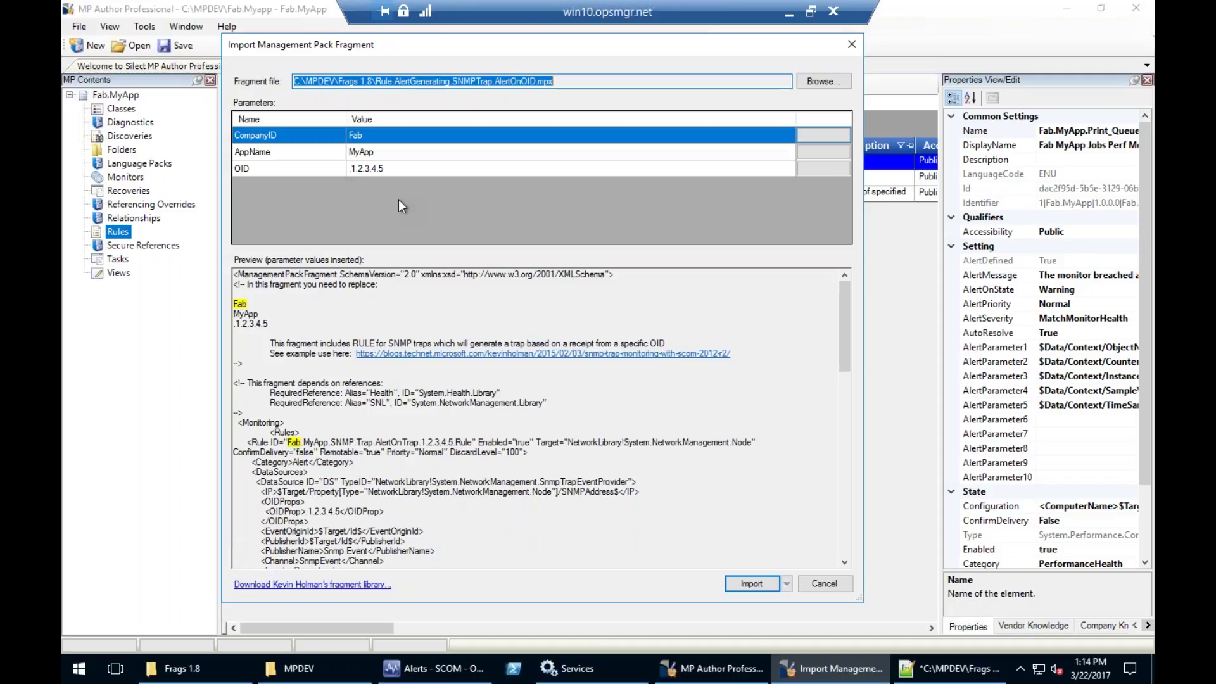
left_click(407, 167)
left_click(429, 169)
key("BackSpace")
key("BackSpace")
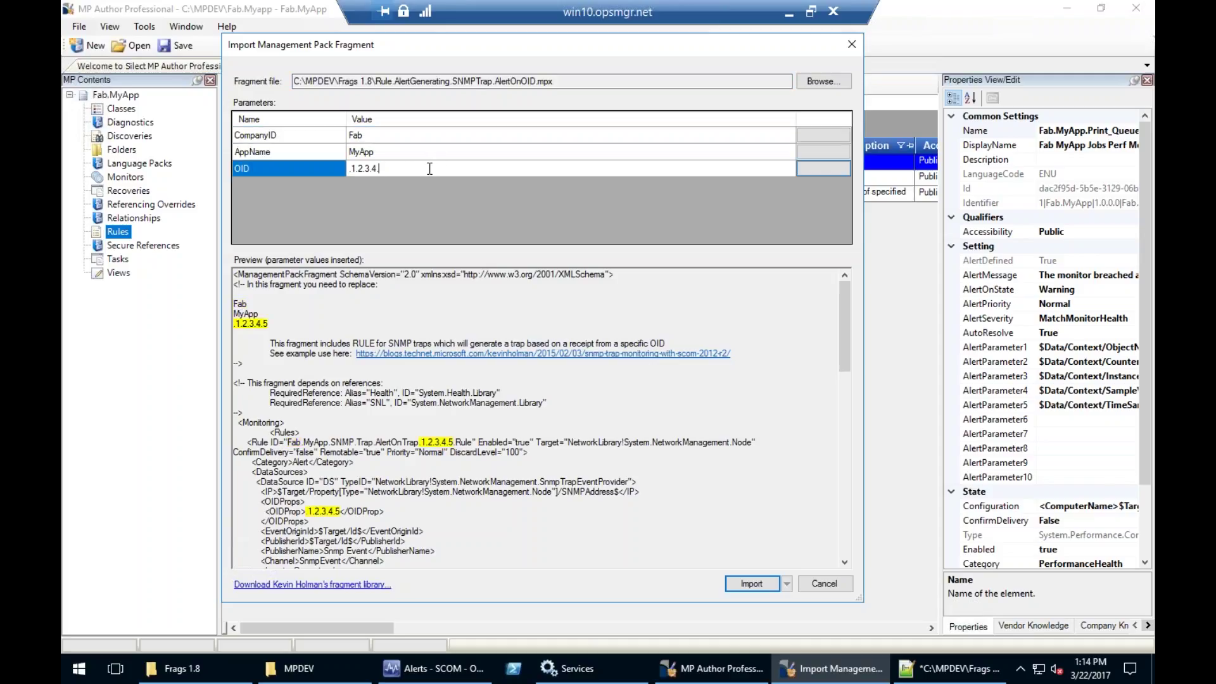
type(".6")
key("Left")
key("BackSpace")
key("End")
key("Return")
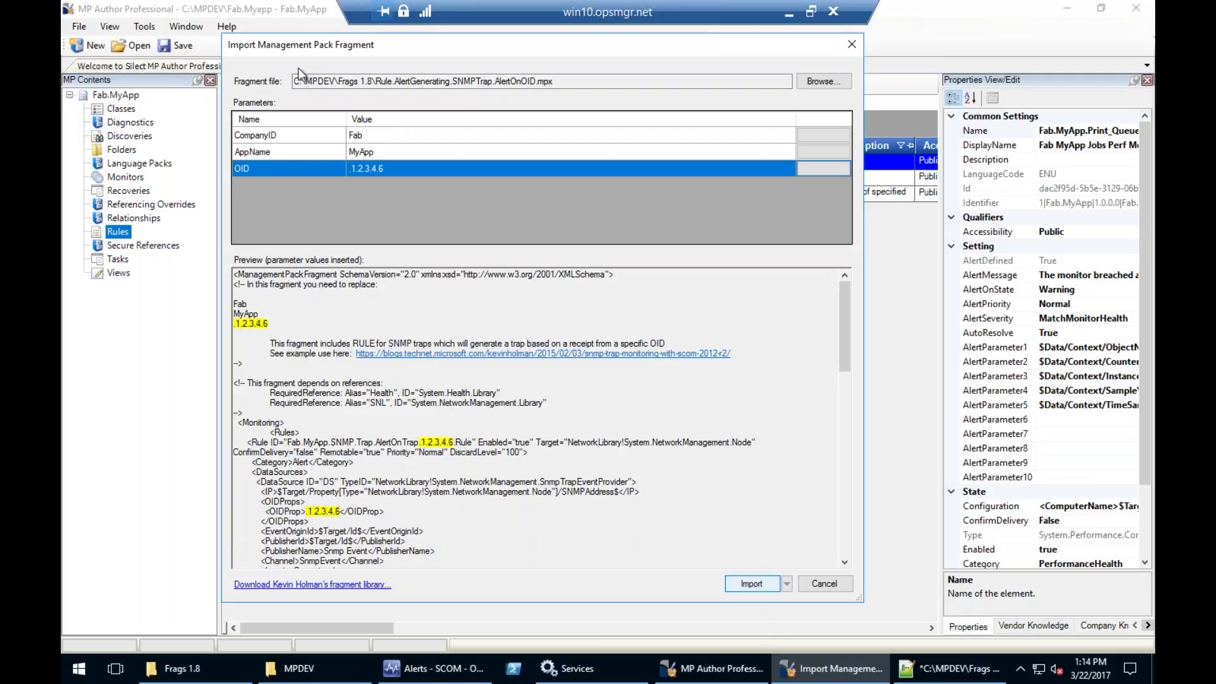
key("Return")
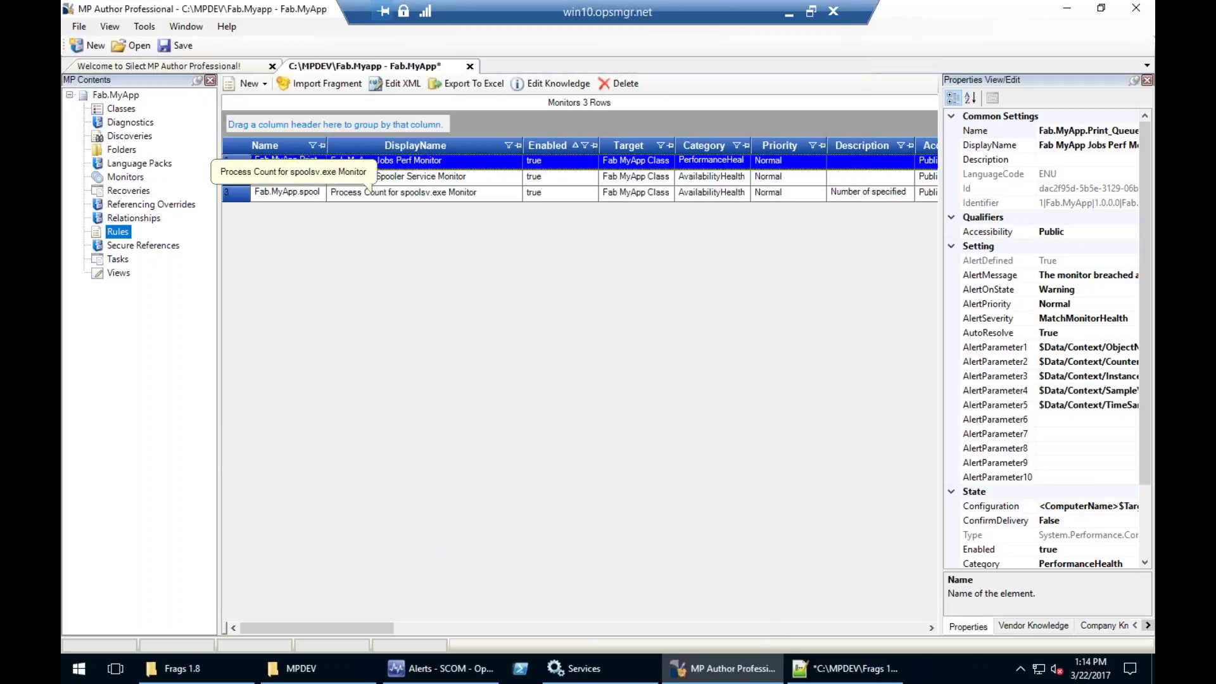
Open Rule.AlertGenerating.SNMPTrap.AlertOnOIDandVarbind.mpx from Frags 1.8 in Notepad++ and highlight its ##VarbindData## pattern and the SnmpVarBind index in the XPath query
mouse_move(292, 678)
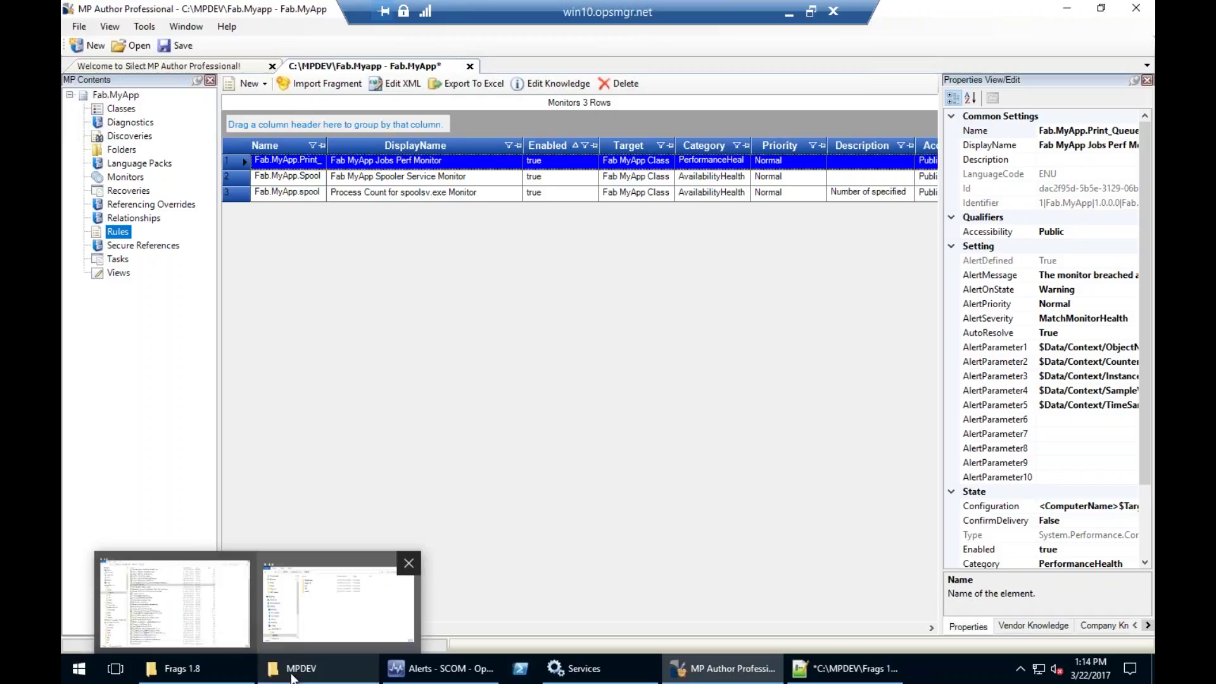
left_click(174, 666)
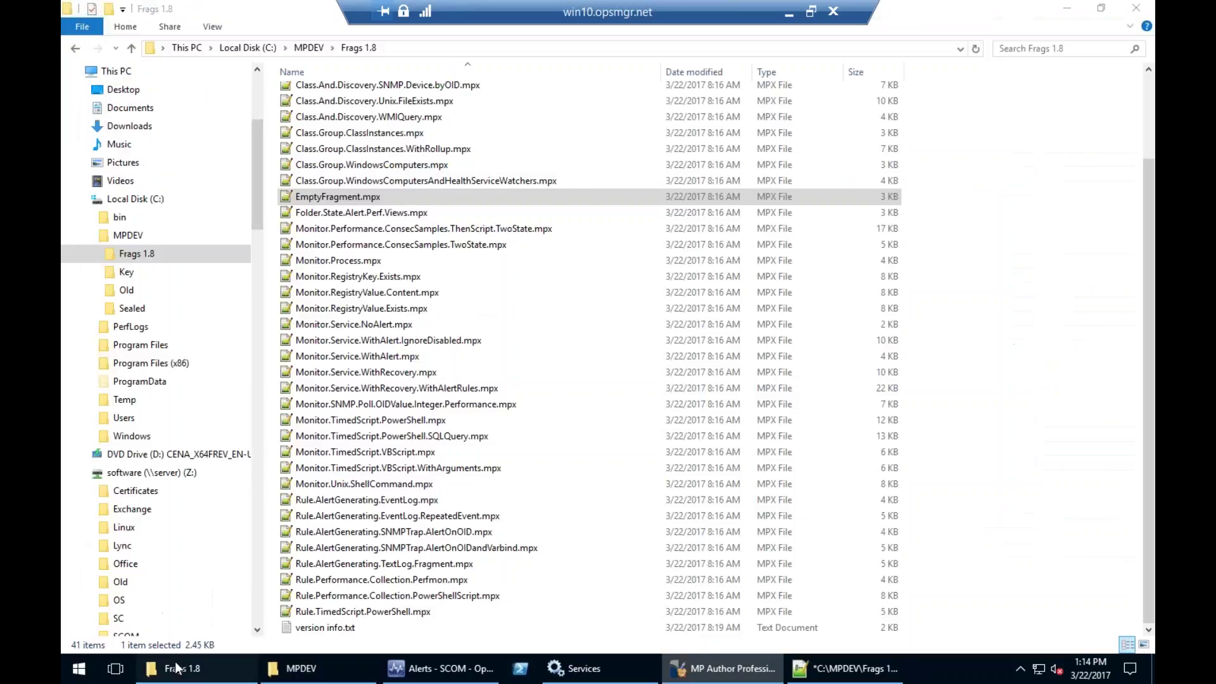
left_click(402, 548)
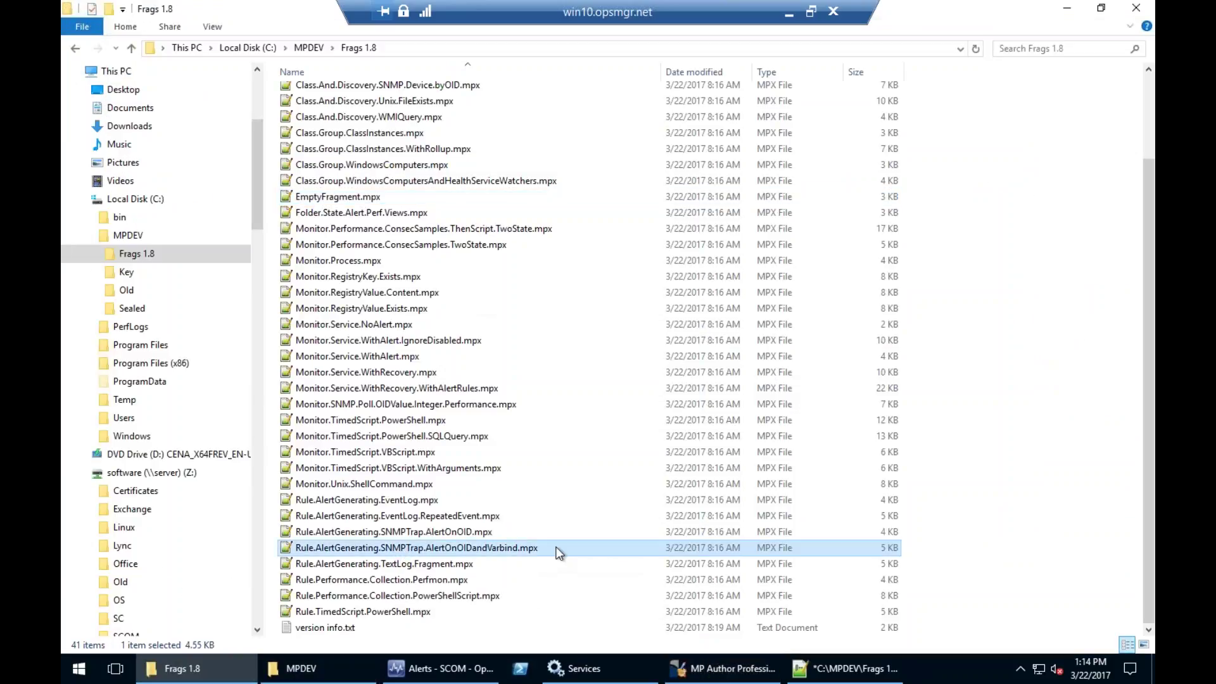
double_click(496, 550)
scroll(423, 422, "down", 12)
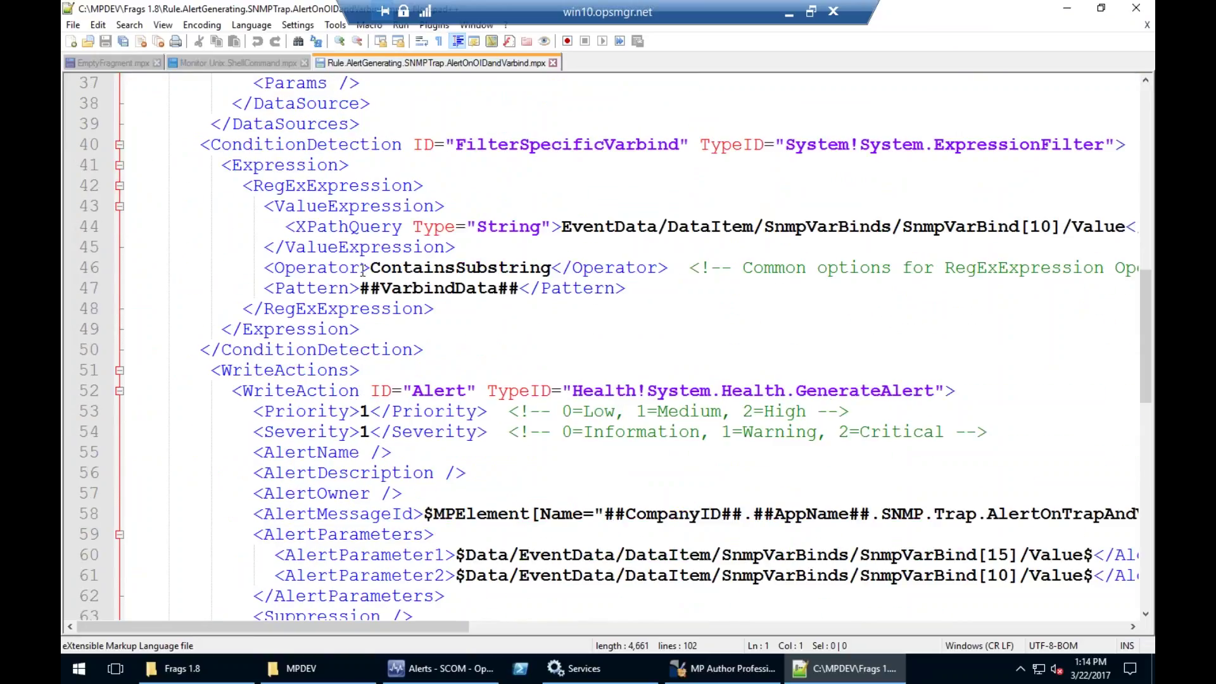
left_click_drag(359, 288, 519, 294)
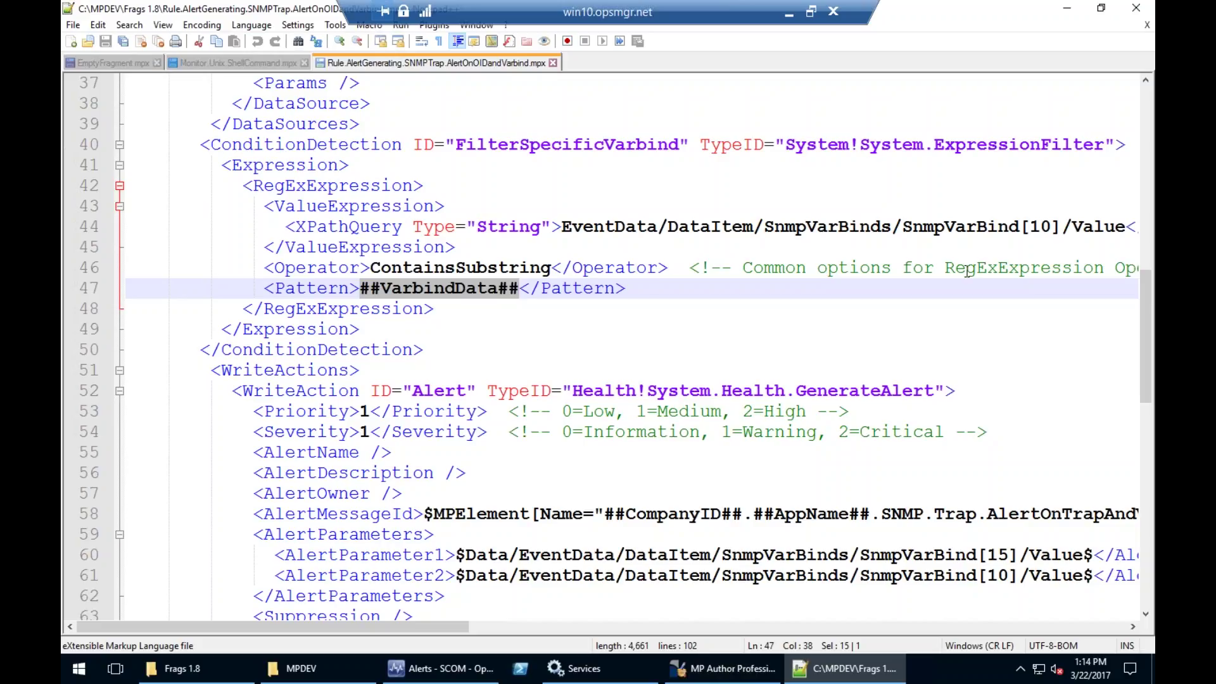
left_click_drag(1022, 227, 1061, 226)
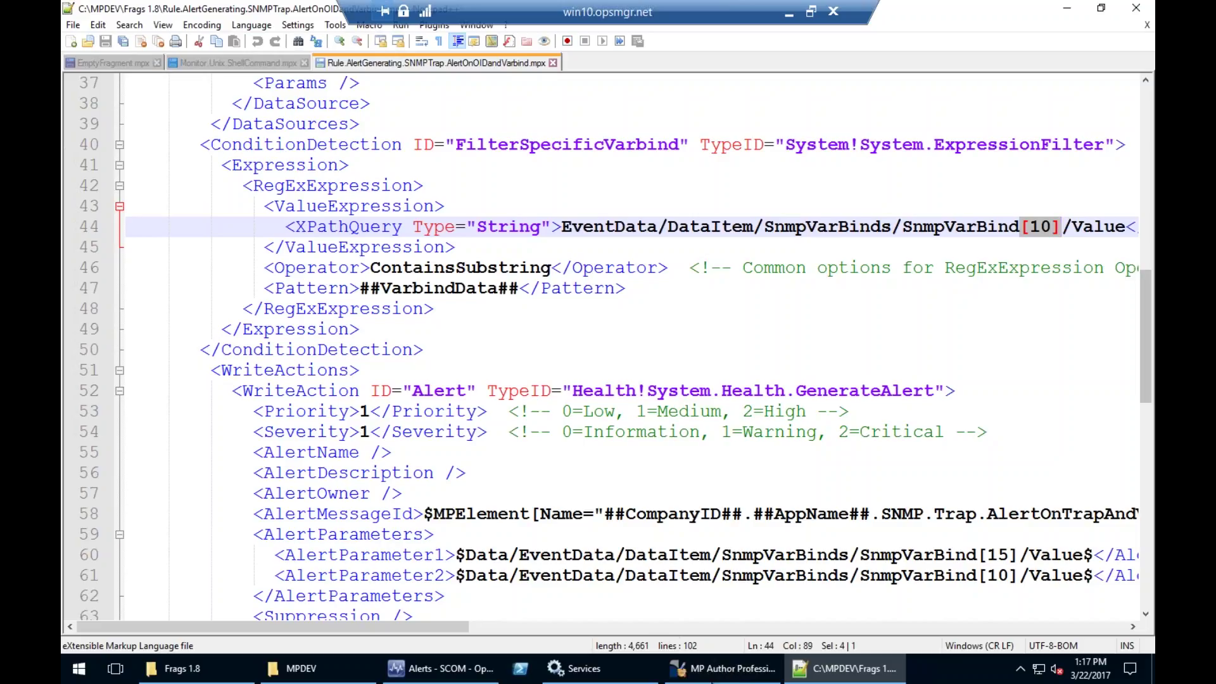
Return to MP Author Professional, open the new Windows Event/Alert rule wizard, examine its event rule data page and cancel
left_click(728, 671)
right_click(123, 233)
left_click(196, 242)
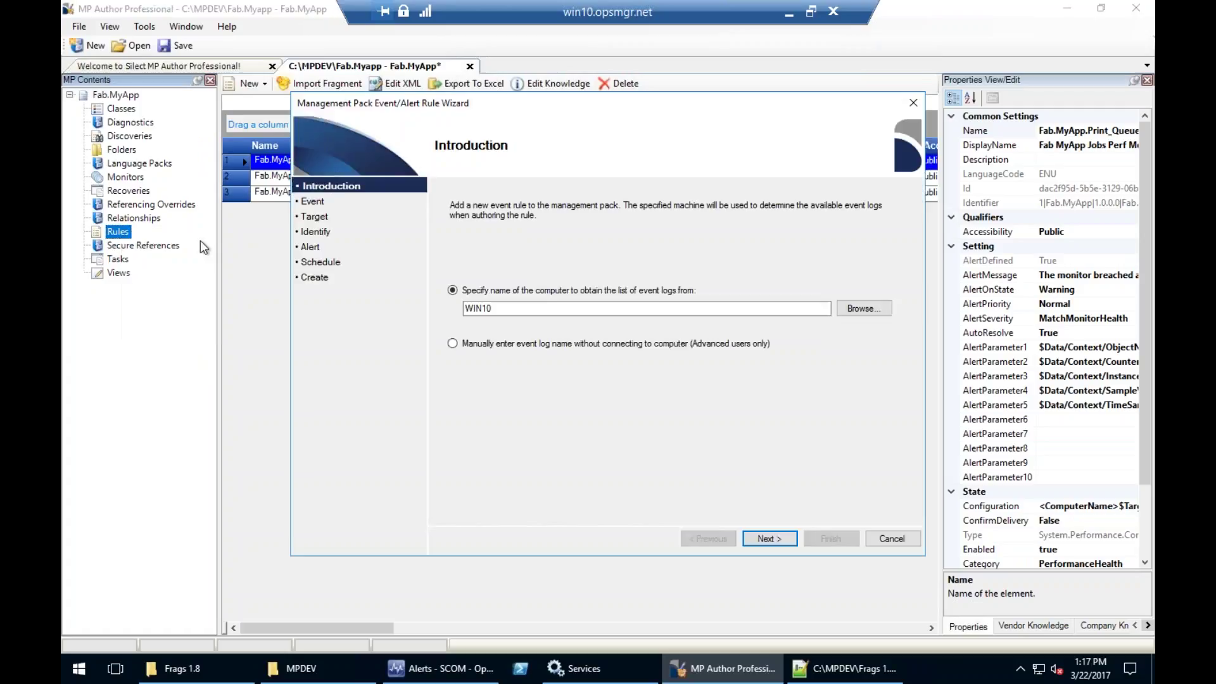
left_click(768, 538)
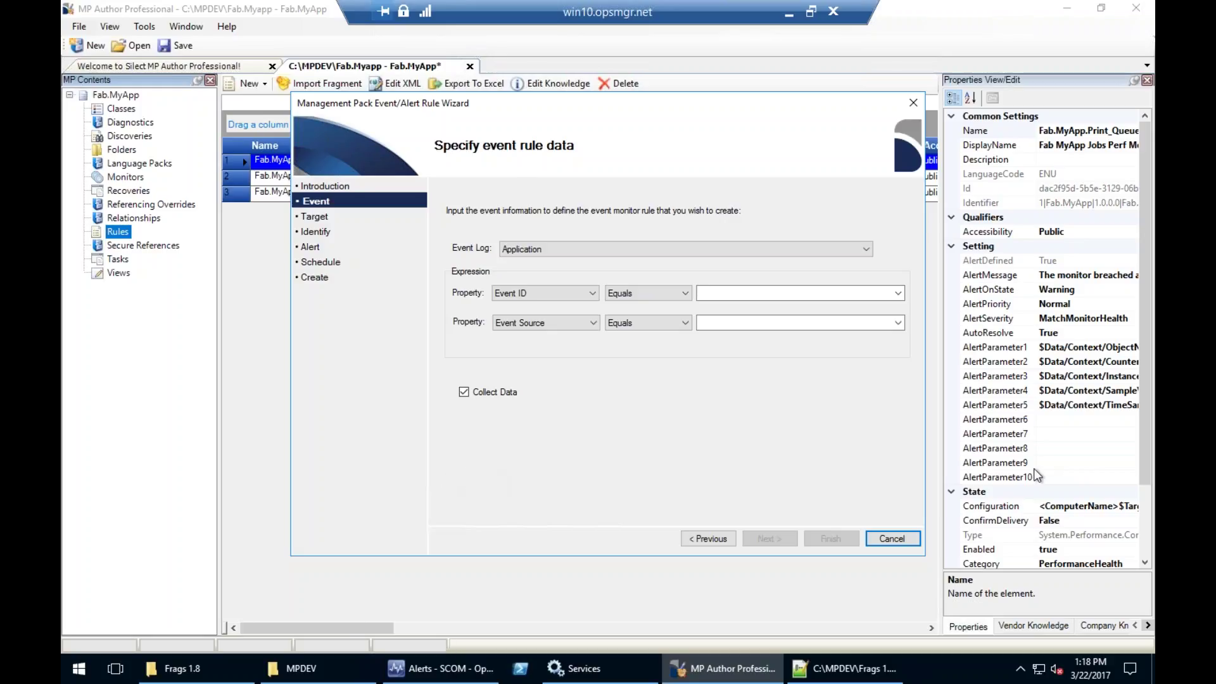
left_click(893, 538)
left_click(643, 353)
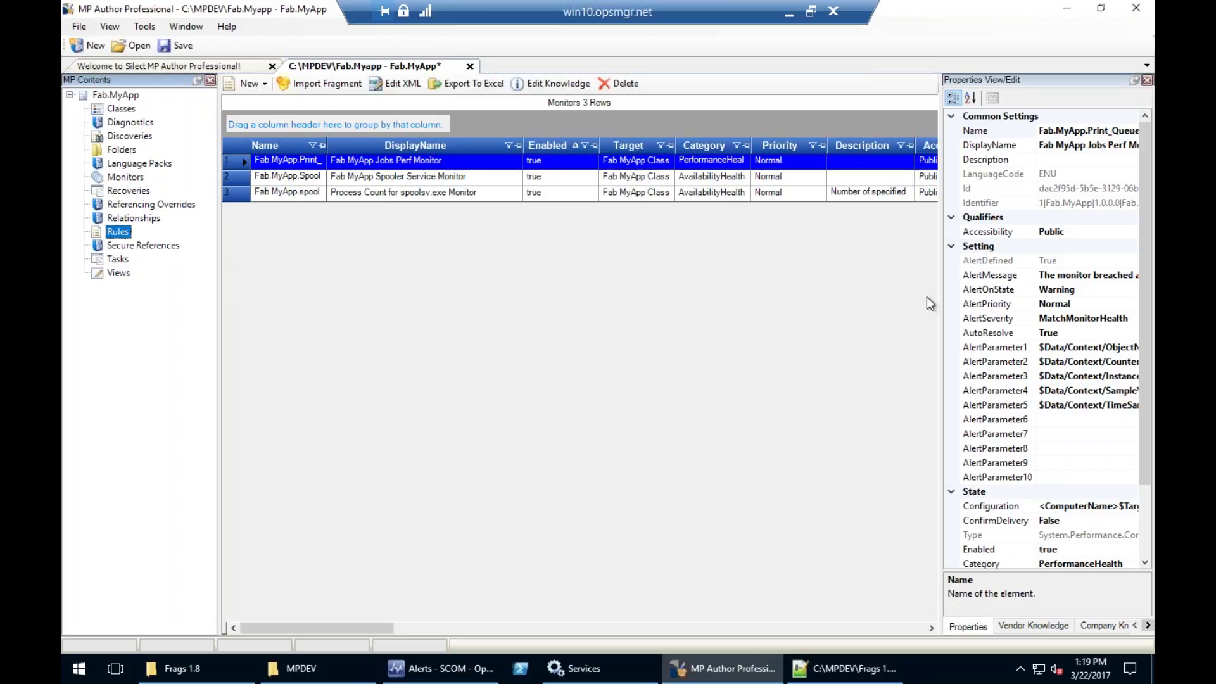
Save the edited Fab.MyApp management pack, review the sealing settings and seal it
right_click(116, 95)
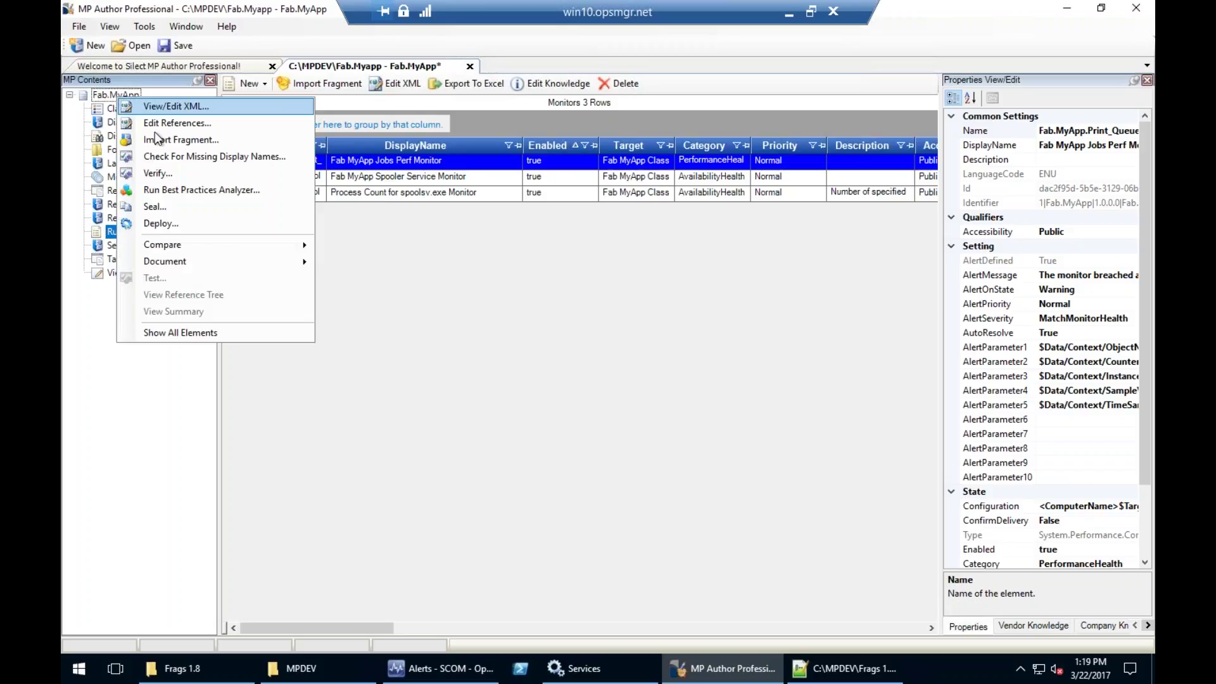
left_click(162, 206)
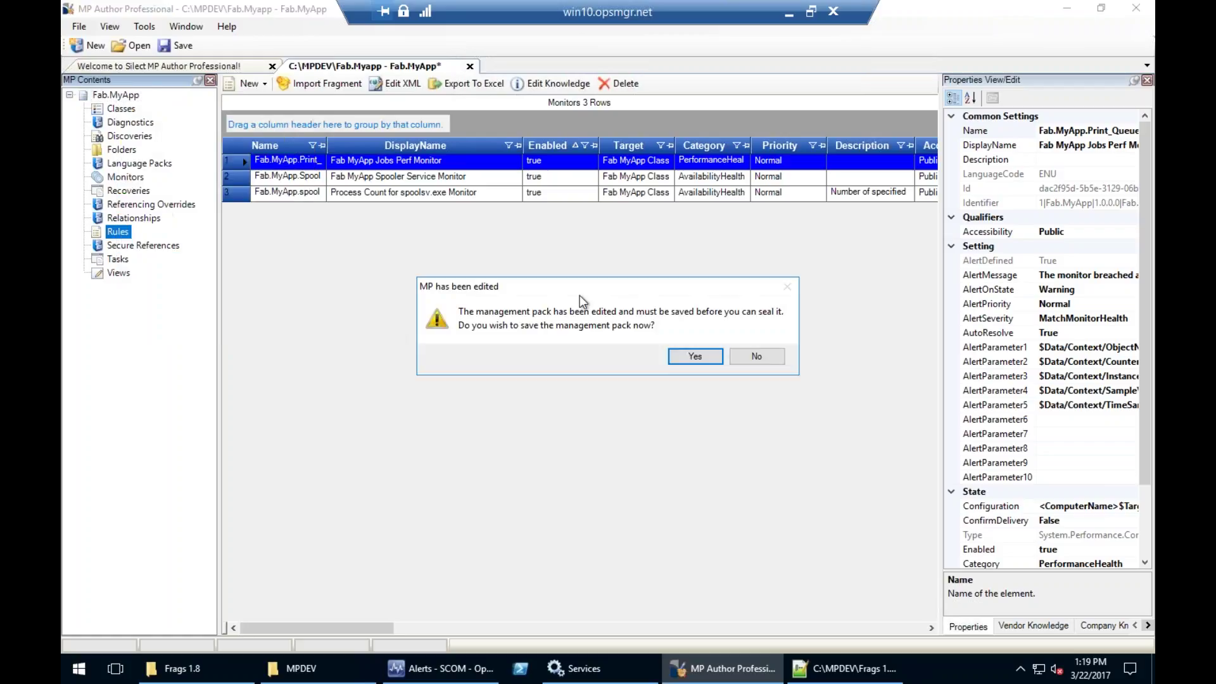
left_click(694, 356)
left_click_drag(497, 286, 617, 285)
left_click_drag(525, 320, 615, 320)
left_click_drag(510, 353, 579, 352)
left_click(698, 393)
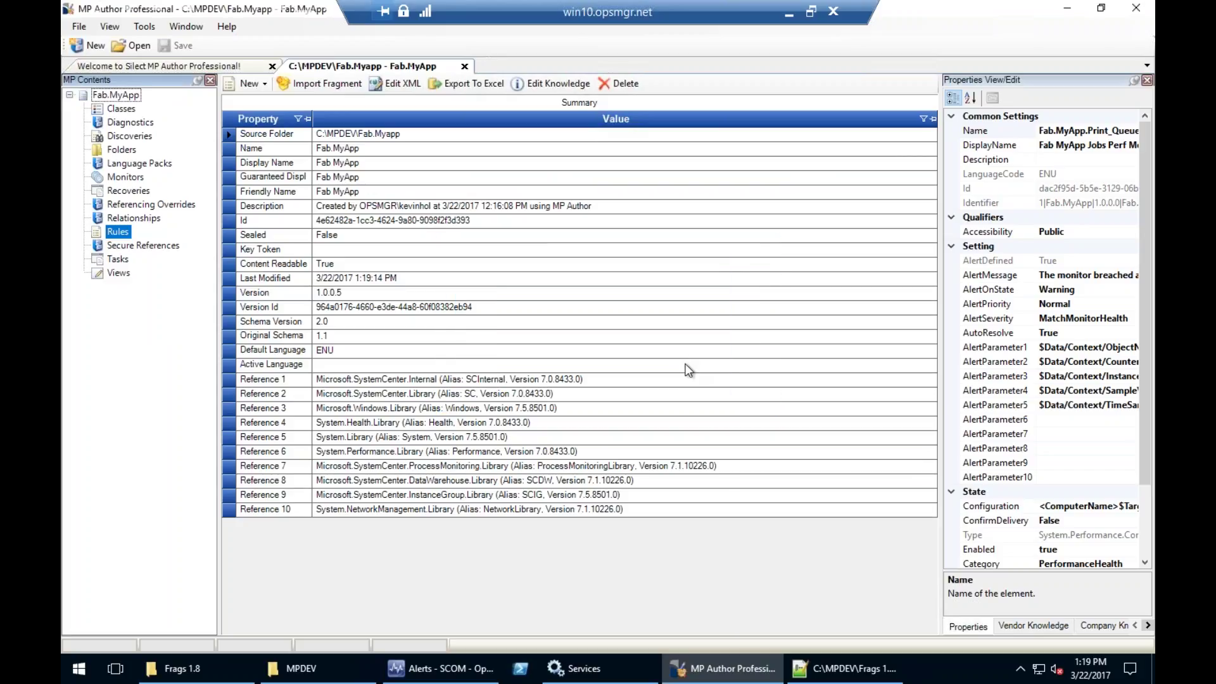
Locate the sealed Fab.MyApp.mp file in the C:\MPDEV\Sealed folder, then minimize the folder window
left_click(219, 675)
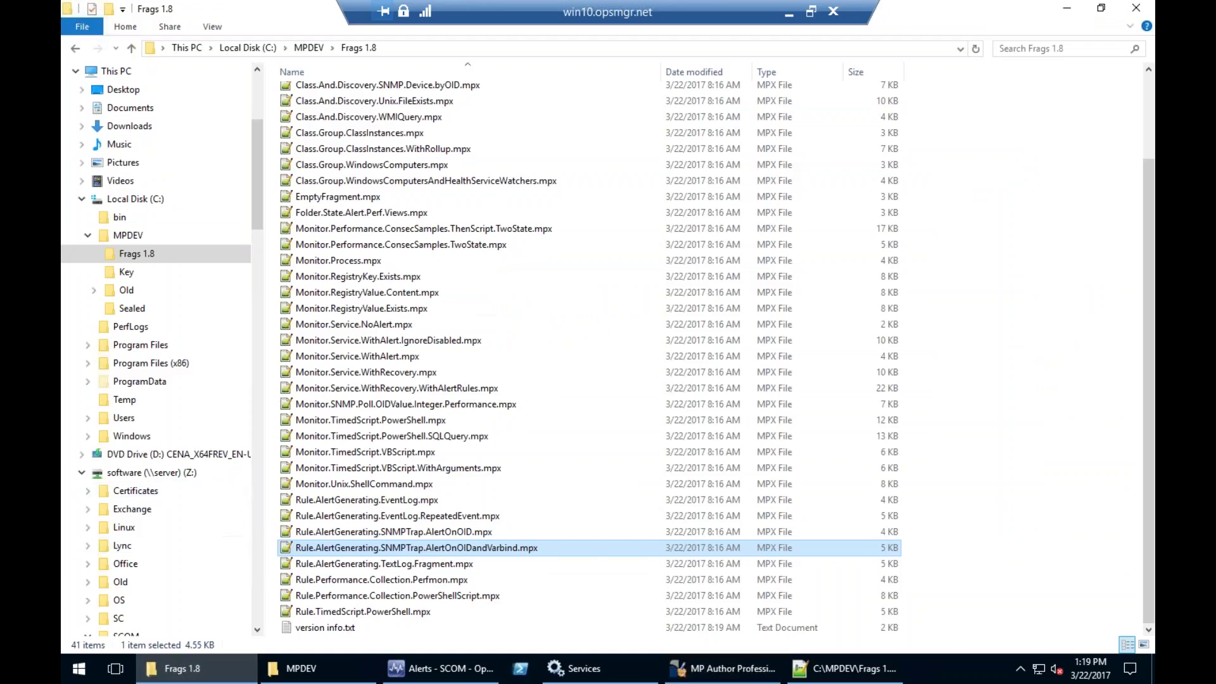
left_click(131, 308)
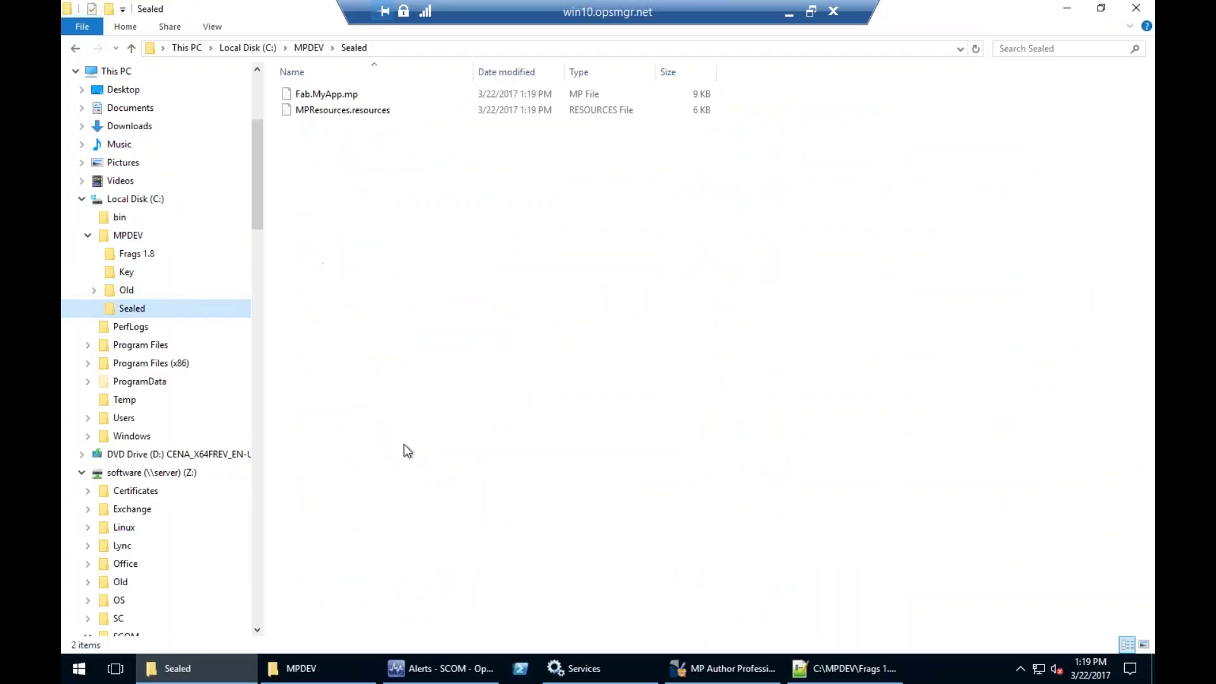
left_click(328, 101)
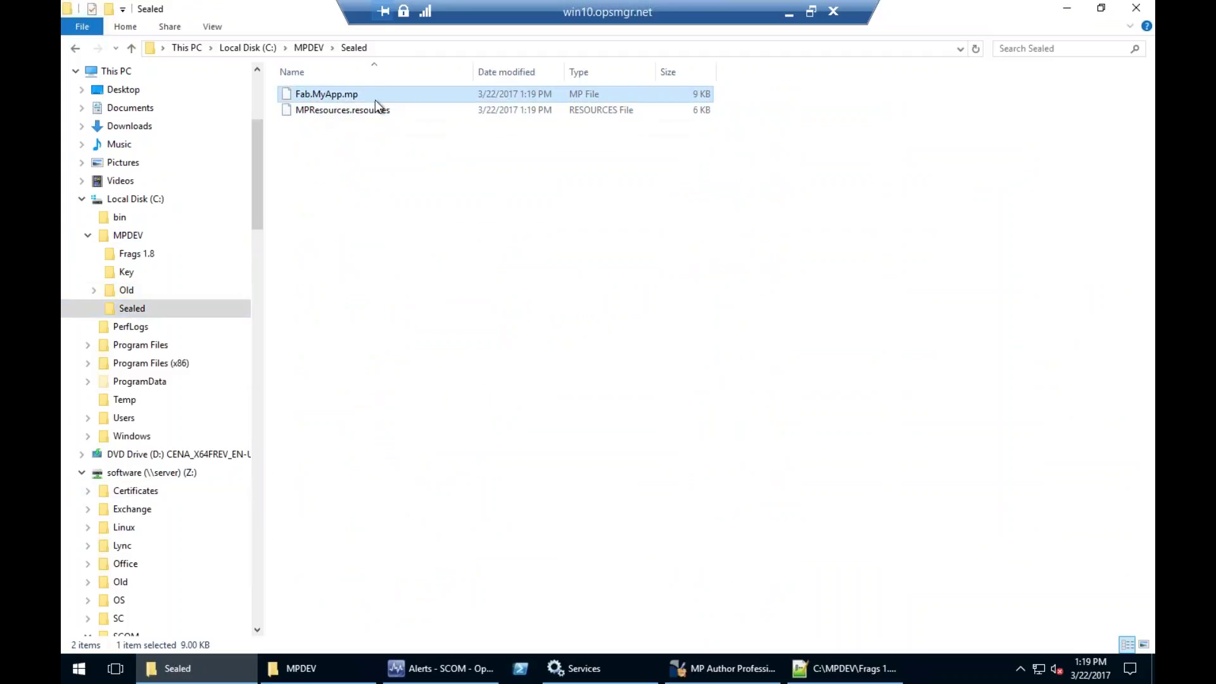
left_click(1067, 9)
left_click(668, 360)
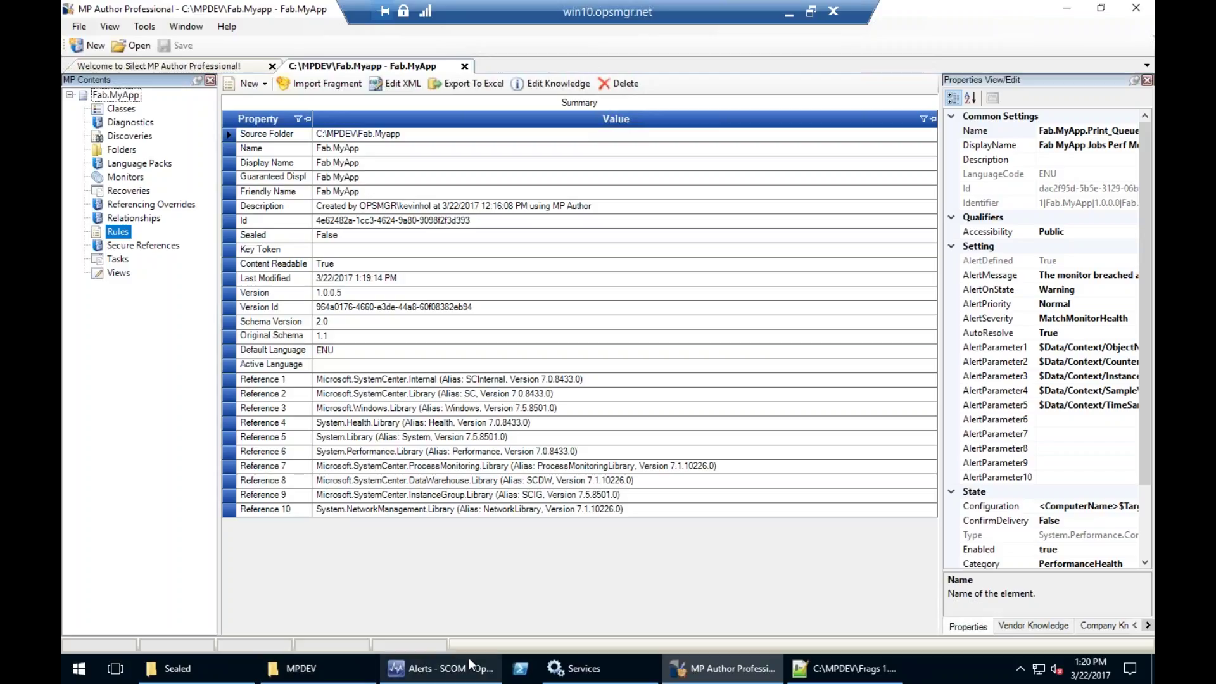
Switch to the Operations Manager console and view the installed management packs and the Updates and Recommendations list
left_click(409, 673)
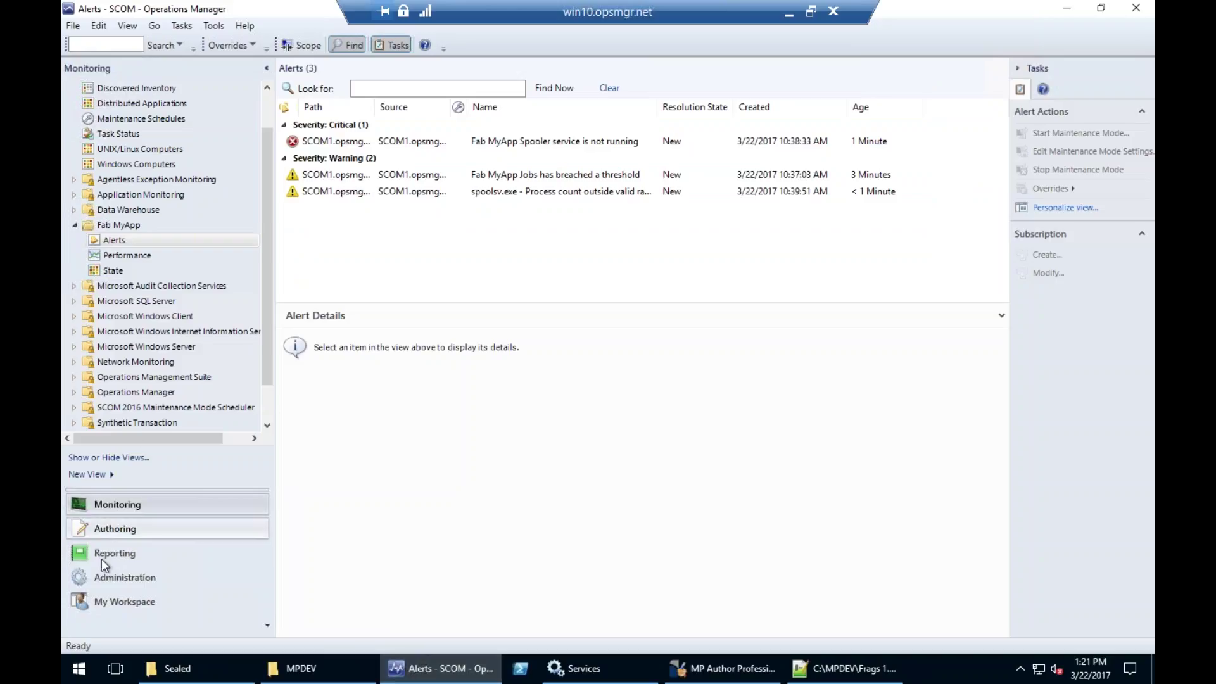
left_click(100, 576)
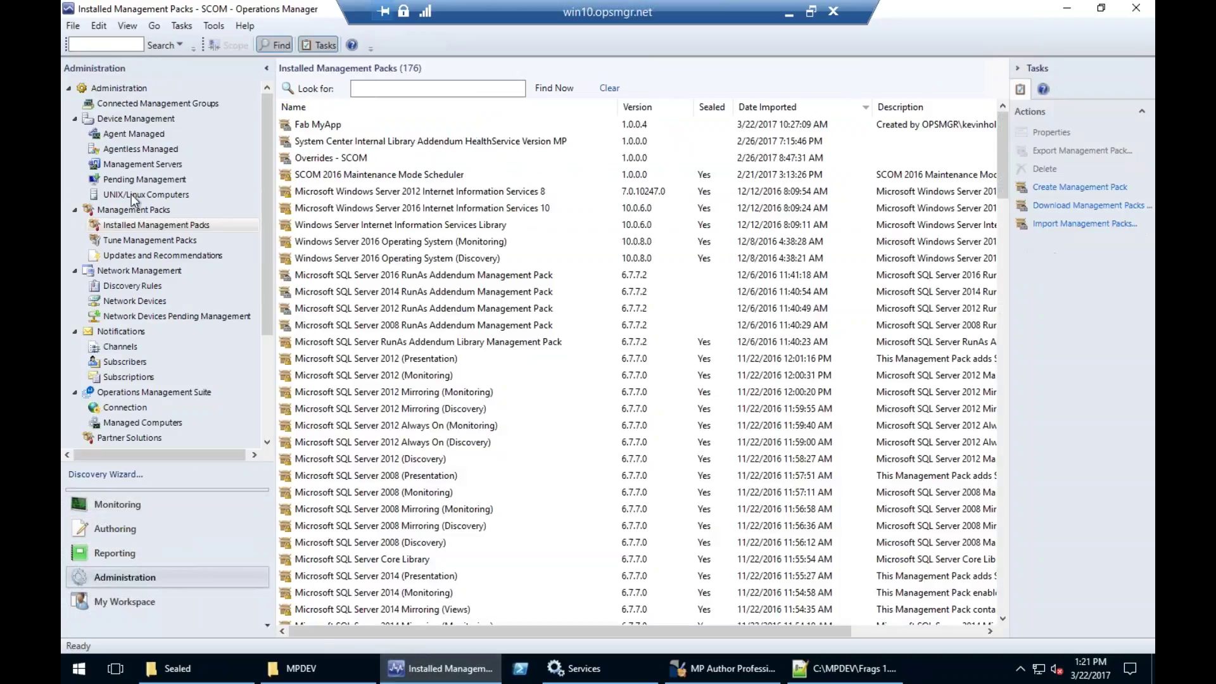
left_click(115, 258)
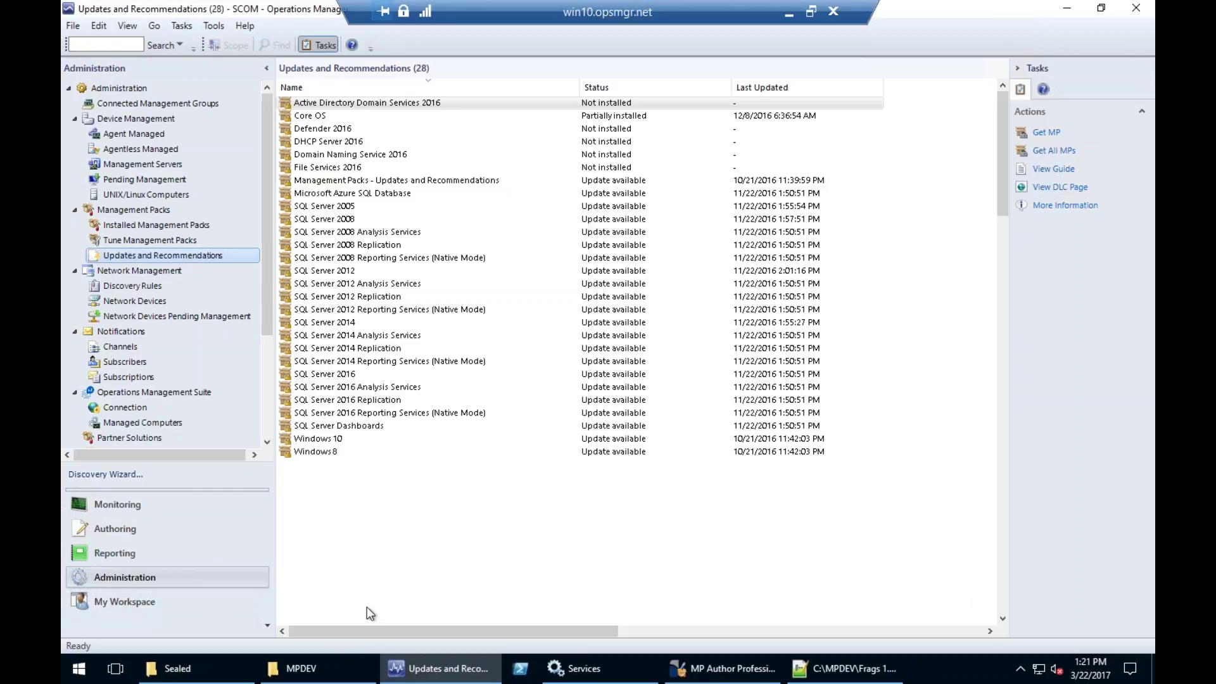
Return to MP Author Professional and examine which rule types and monitor types can be created in Fab.MyApp
left_click(715, 666)
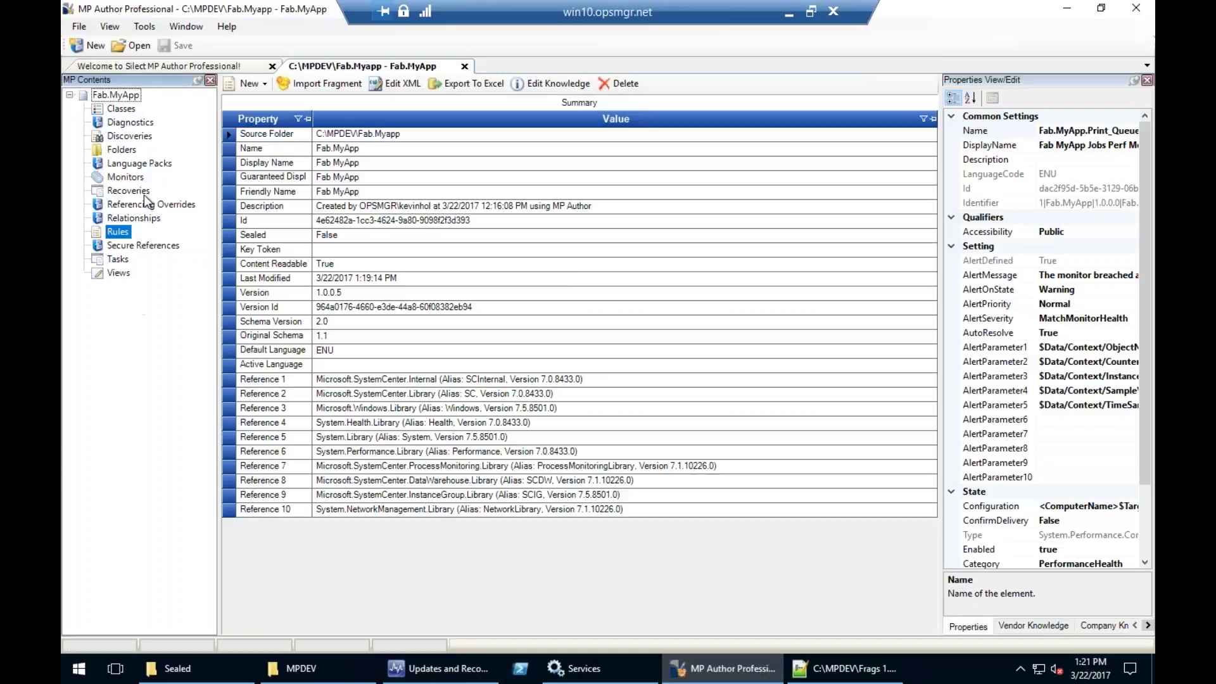
right_click(130, 233)
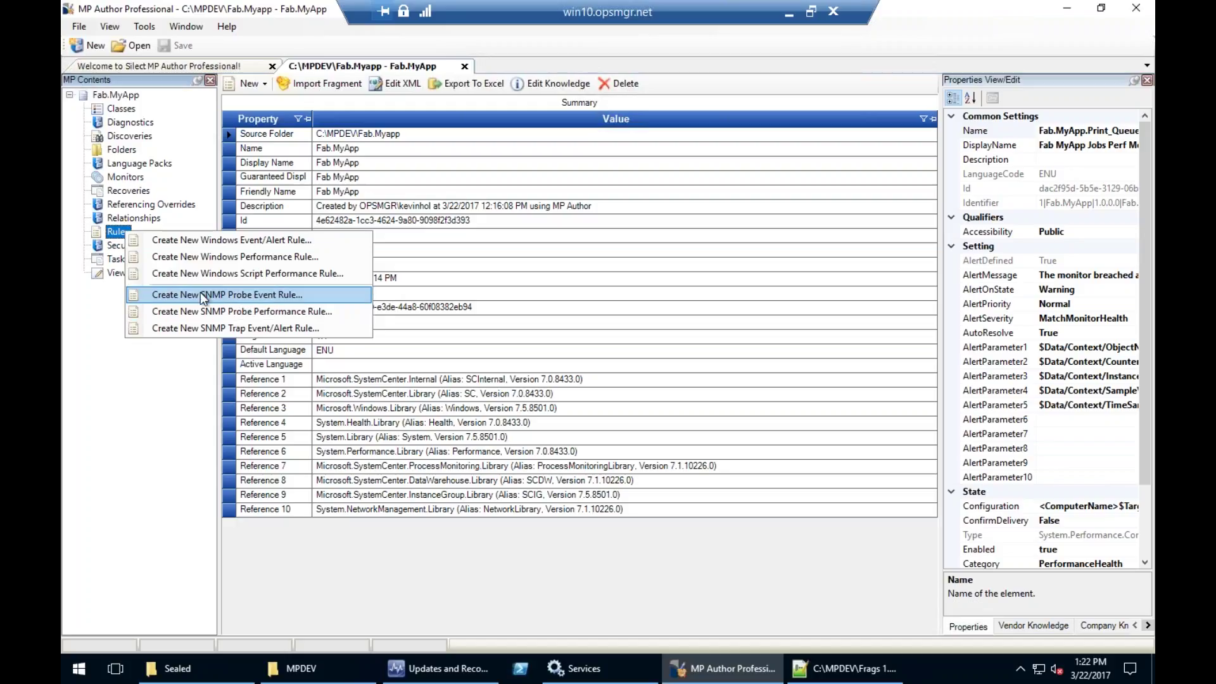
left_click(116, 179)
right_click(116, 179)
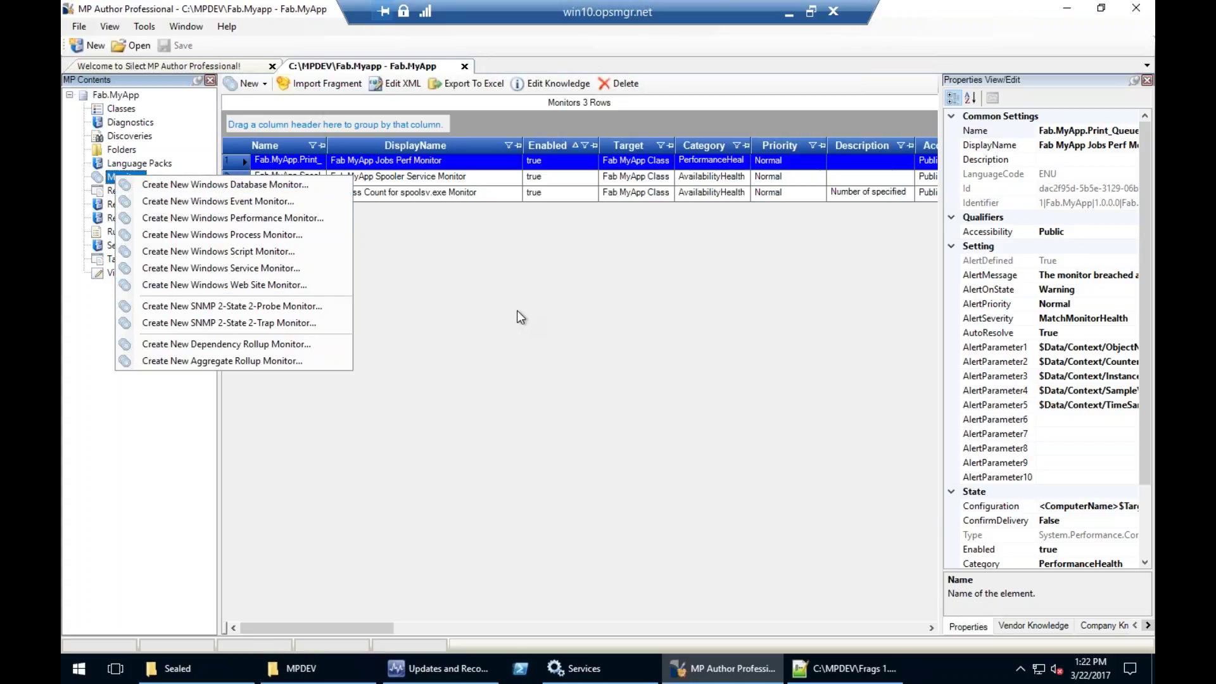
Return to the Frags 1.8 folder and select Rule.AlertGenerating.TextLog.Fragment.mpx
left_click(212, 671)
left_click(131, 259)
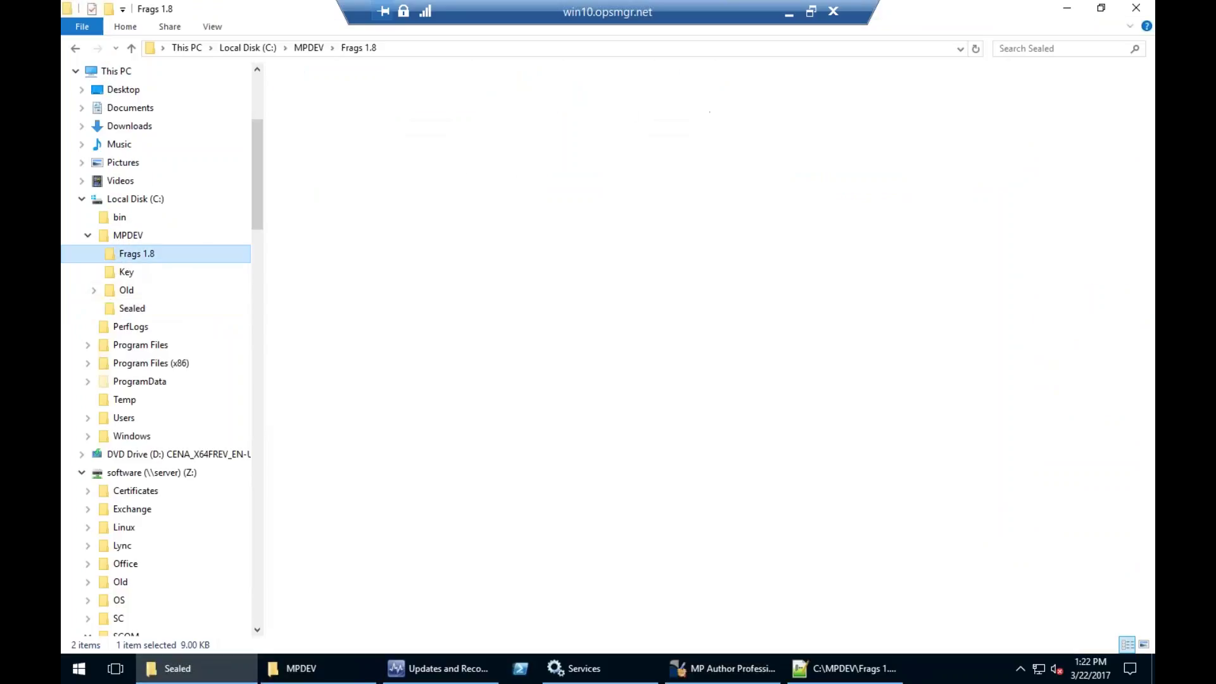
scroll(473, 371, "down", 2)
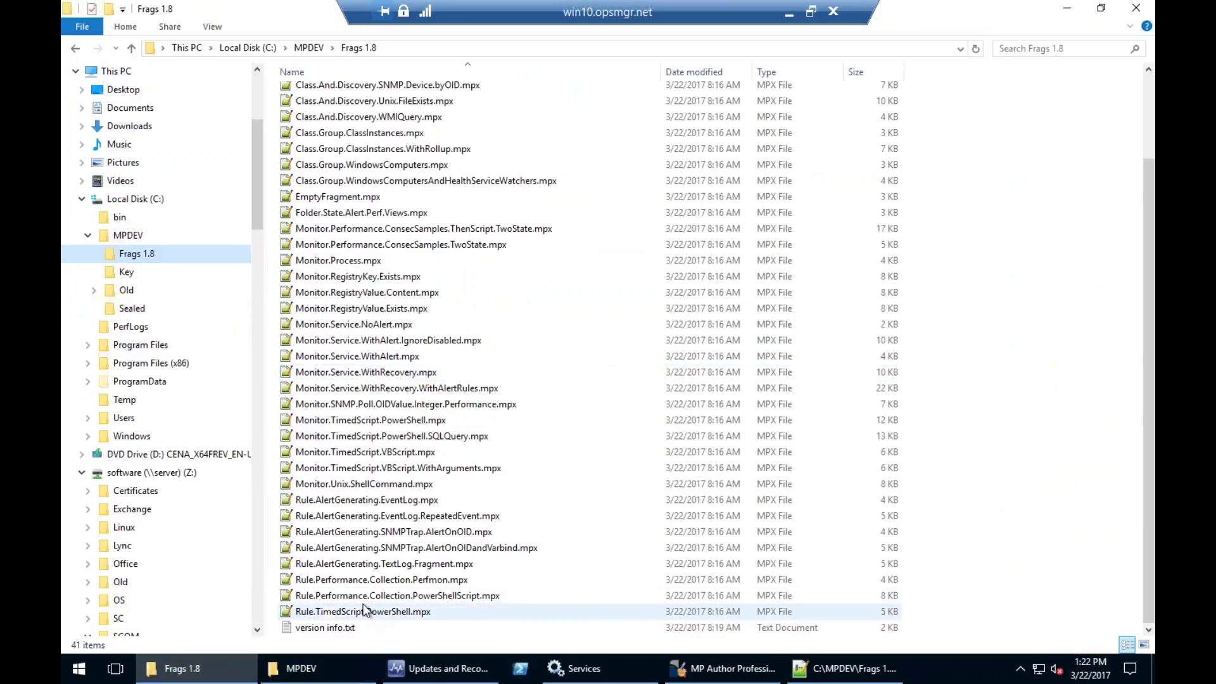
left_click(393, 565)
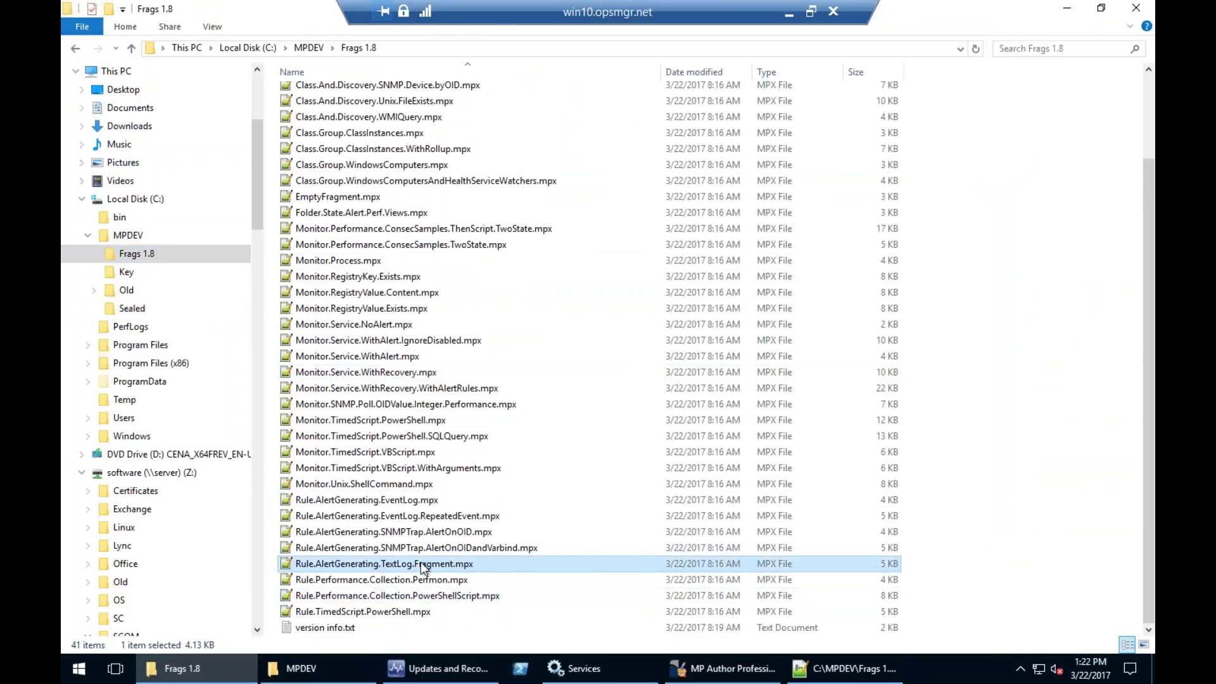
Open Rule.AlertGenerating.TextLog.Fragment.mpx in Notepad++ and examine its LogFileDirectory, LogFilePattern and StringToMatch placeholders
double_click(423, 568)
scroll(306, 247, "down", 2)
scroll(306, 247, "up", 1)
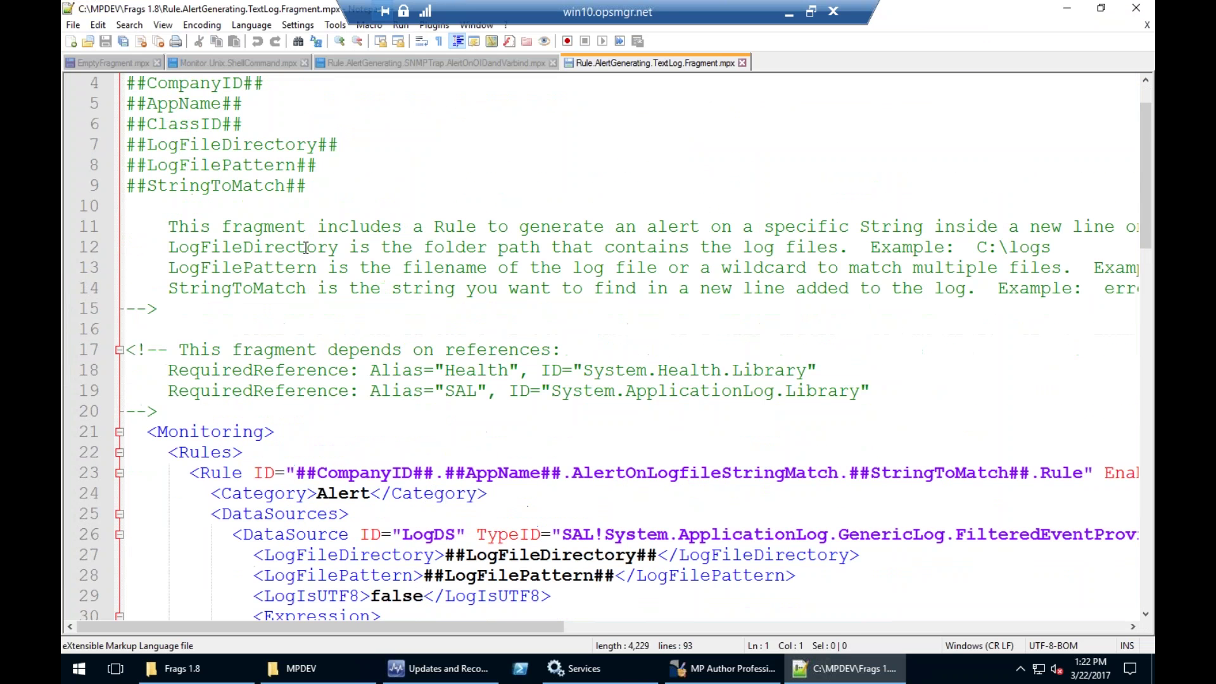
left_click_drag(315, 186, 126, 144)
scroll(523, 482, "down", 1)
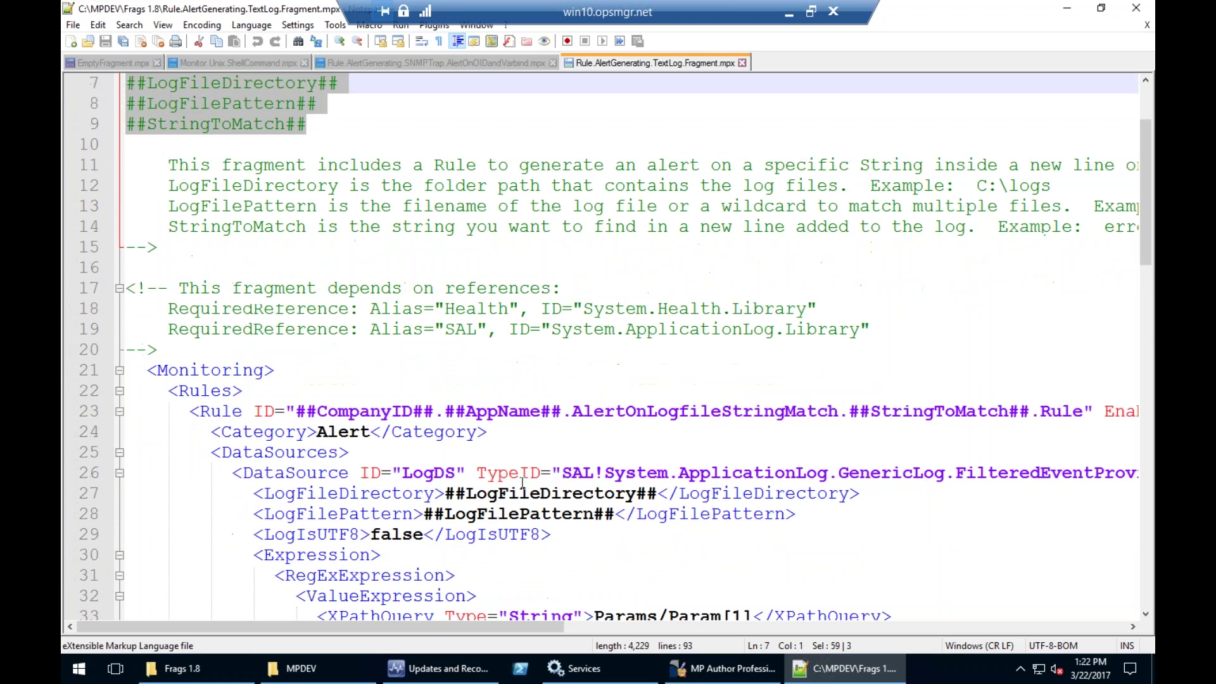
Examine the text log rule's DataSource definition, highlighting part of its GenericLog.FilteredEventProvider type ID on line 26
scroll(346, 462, "down", 4)
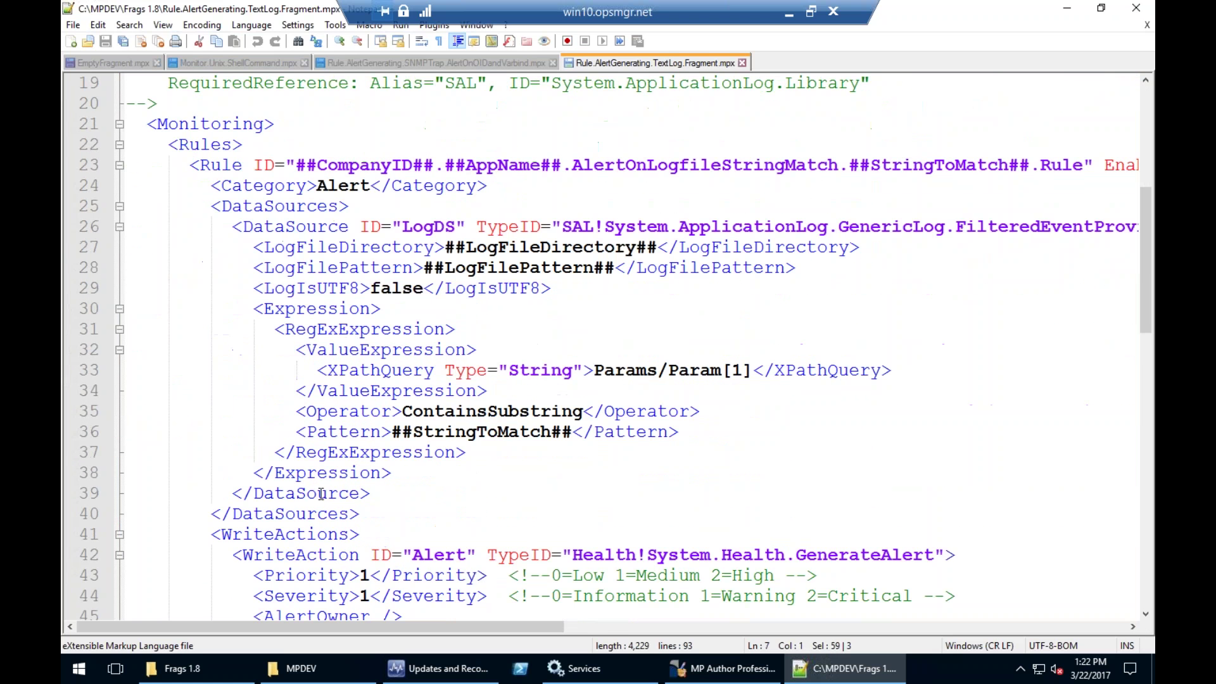
scroll(397, 630, "down", 1)
left_click_drag(393, 622, 549, 619)
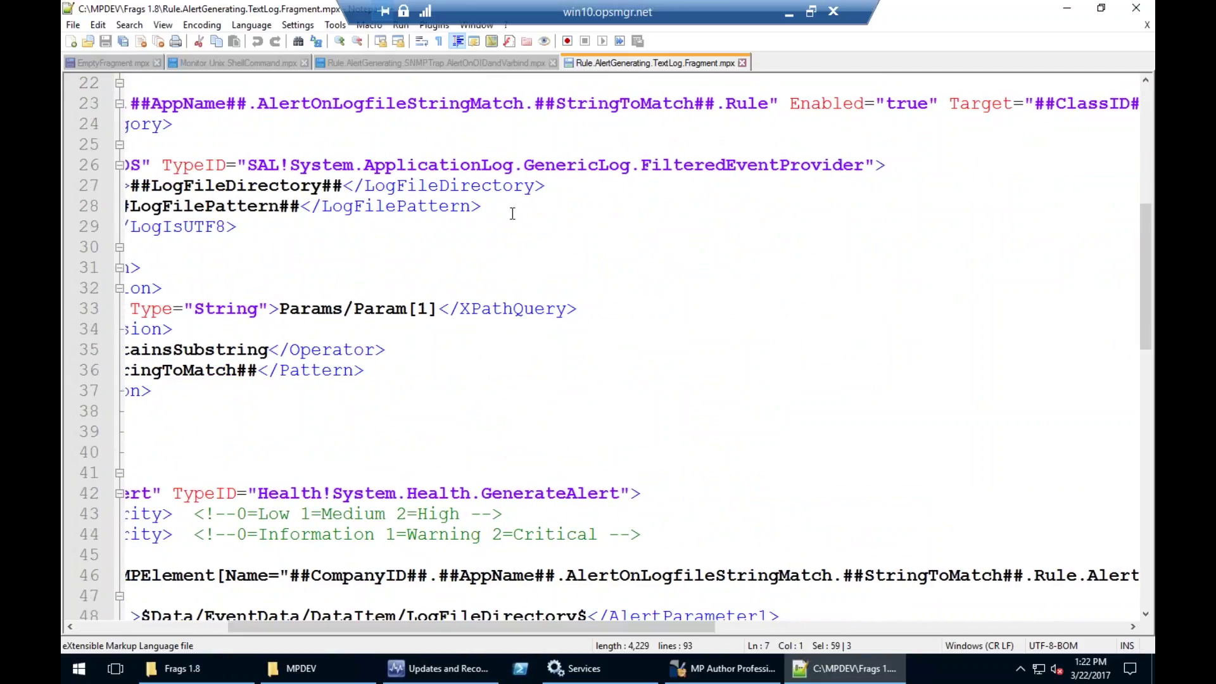
left_click_drag(747, 166, 566, 168)
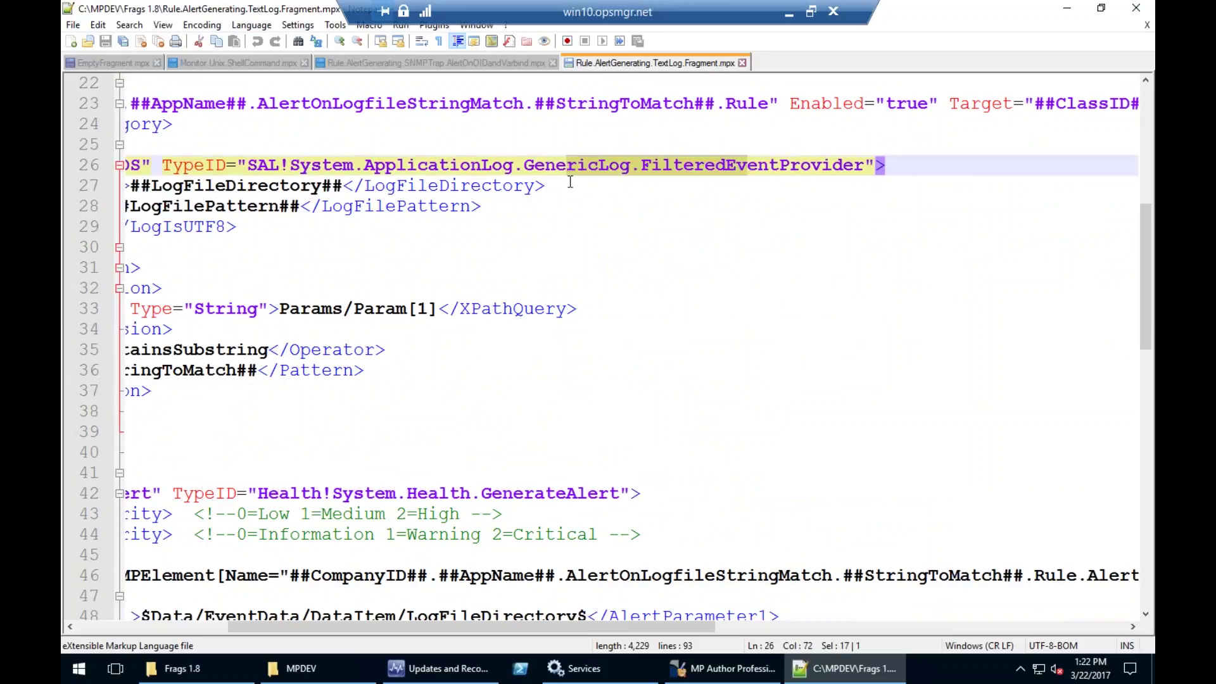
left_click_drag(418, 622, 223, 623)
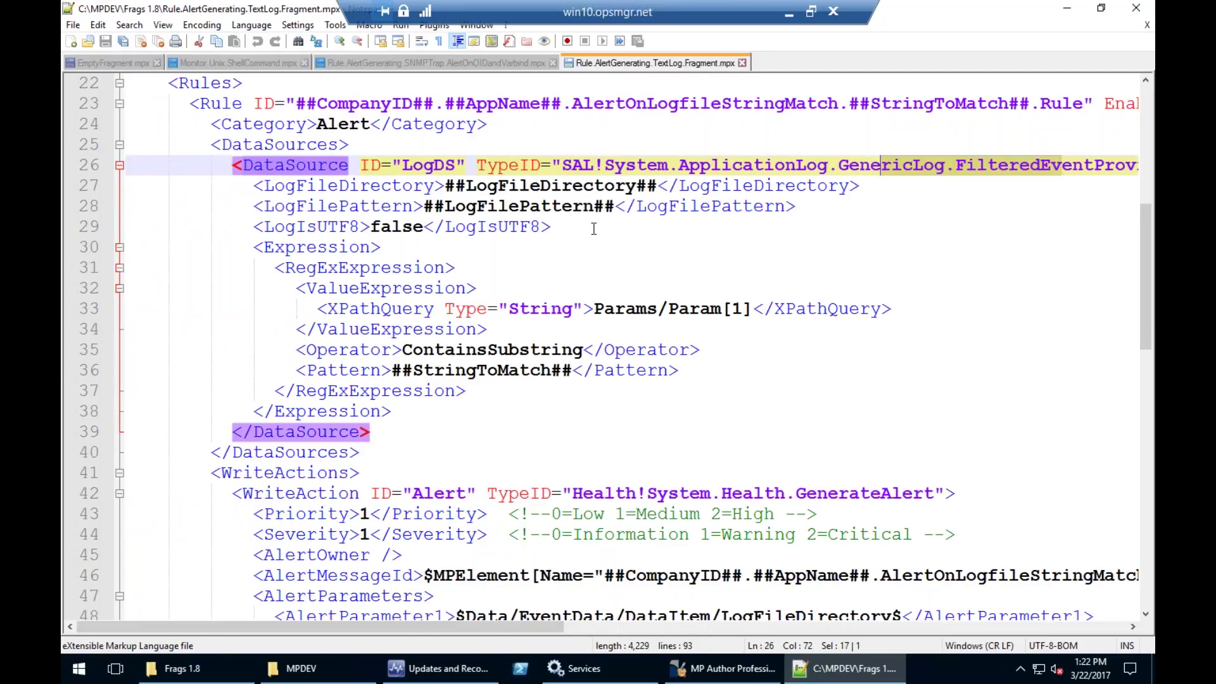